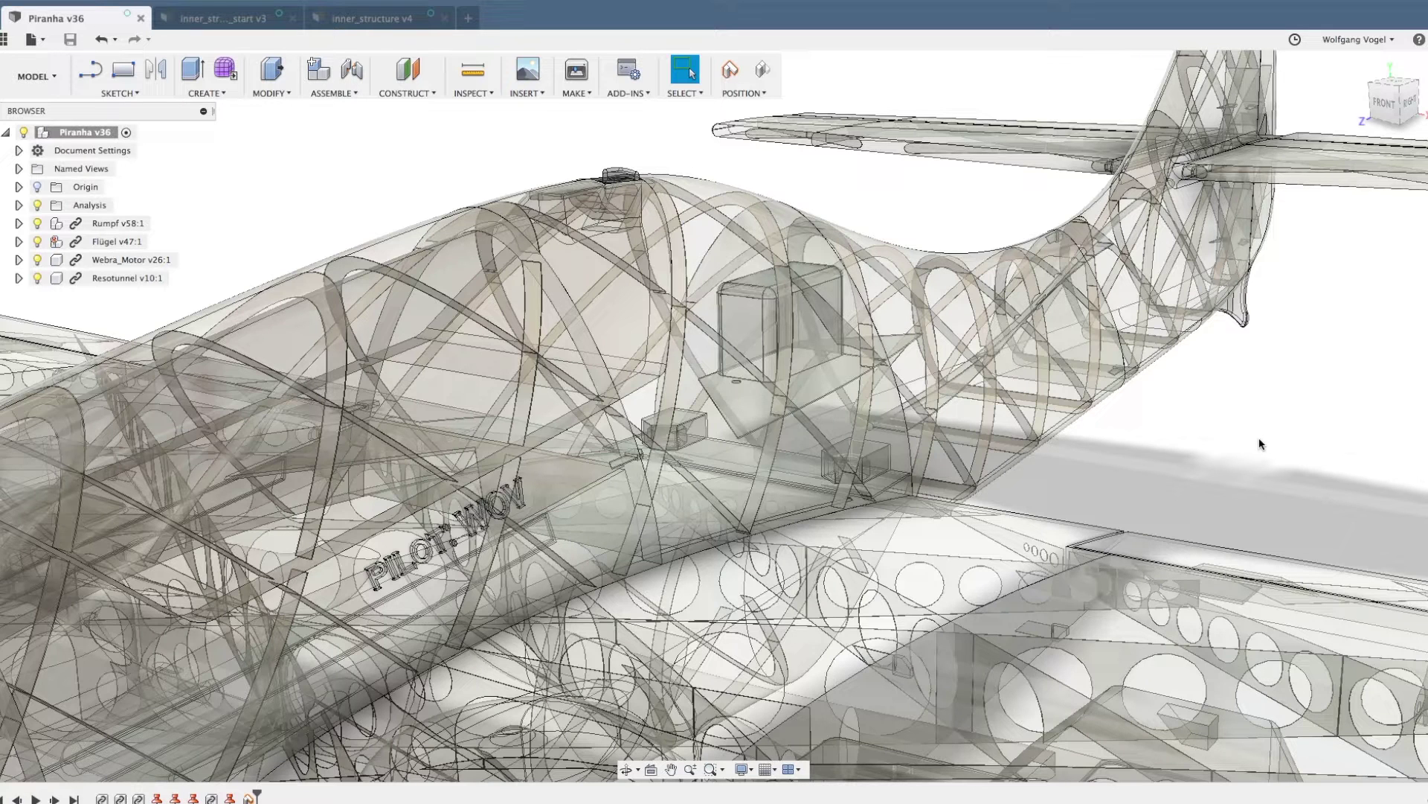
# - Look at the inner_structure_start surface, switch to the finished inner_structure design, and examine the slots in its end face
pyautogui.click(234, 16)
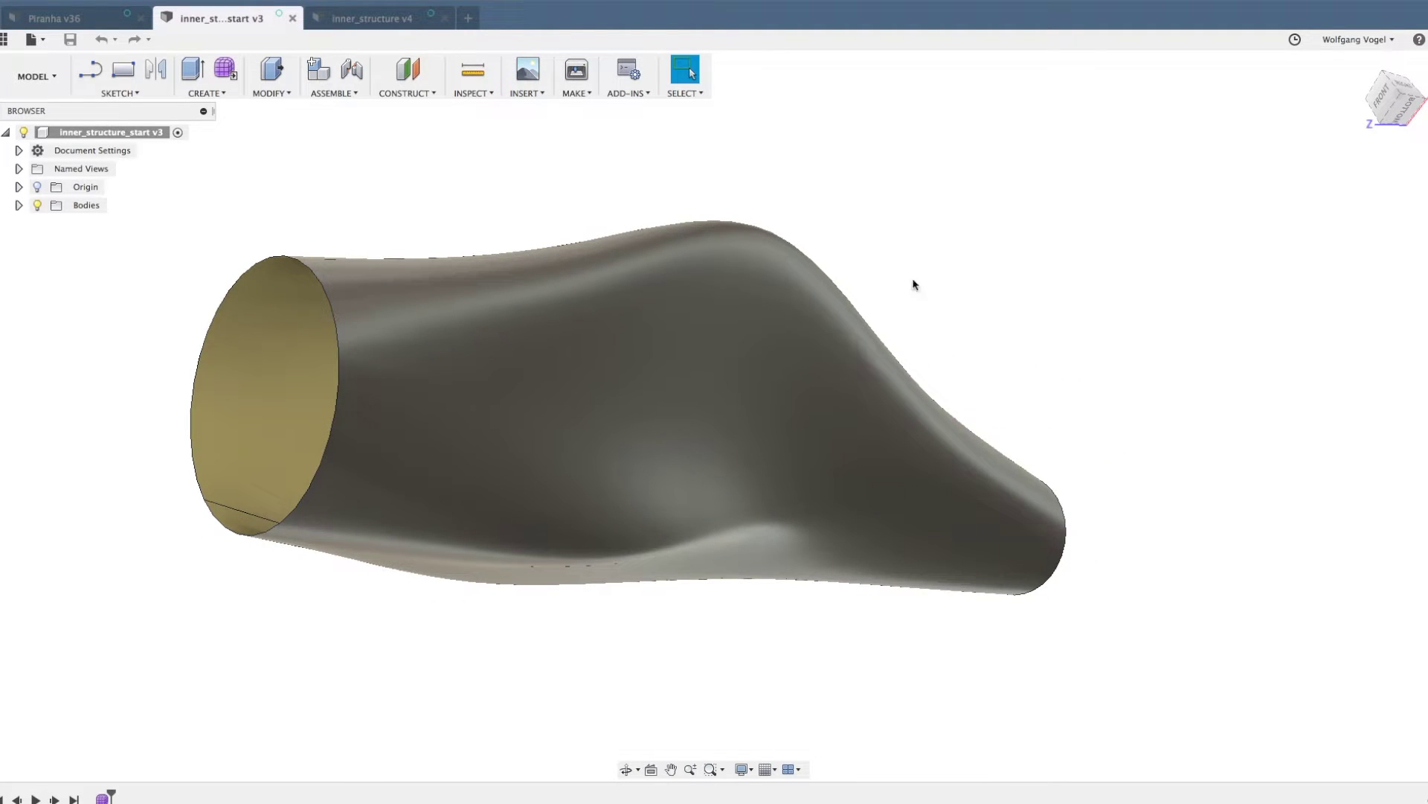
pyautogui.click(367, 21)
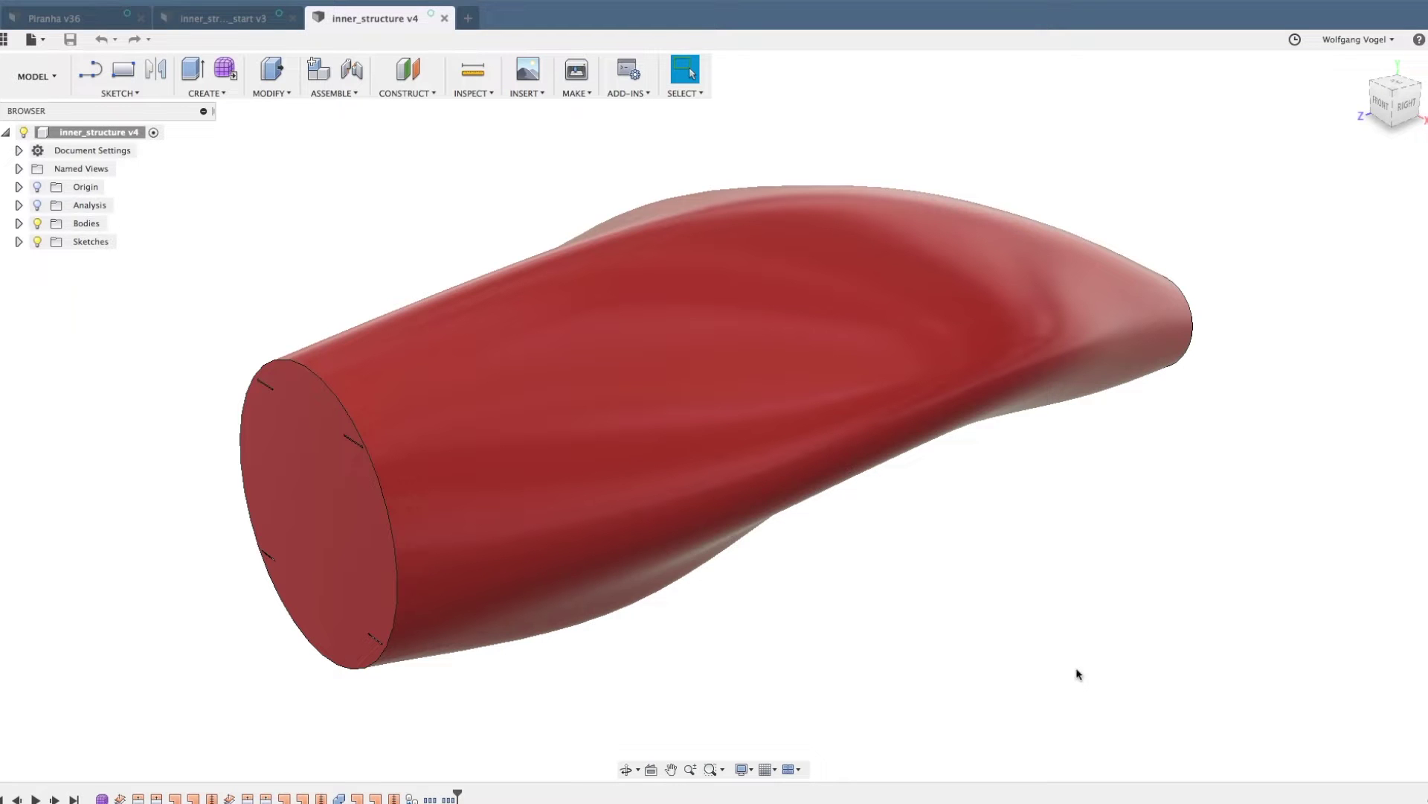
pyautogui.scroll(5, 163, 564)
pyautogui.keyDown('shift'); pyautogui.moveTo(168, 567); pyautogui.dragTo(149, 538, button='middle'); pyautogui.keyUp('shift')
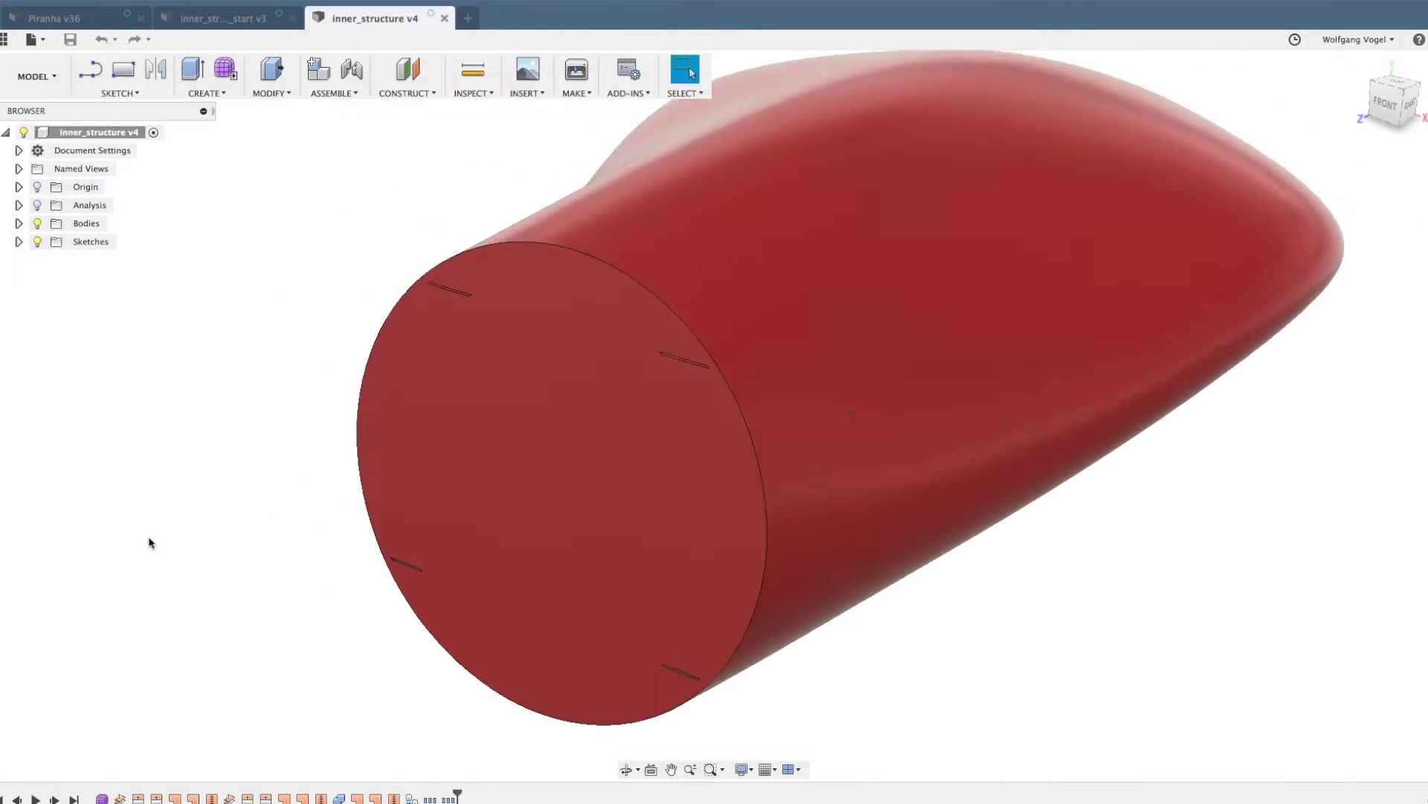
pyautogui.keyDown('shift'); pyautogui.hscroll(2, 149, 543); pyautogui.keyUp('shift')
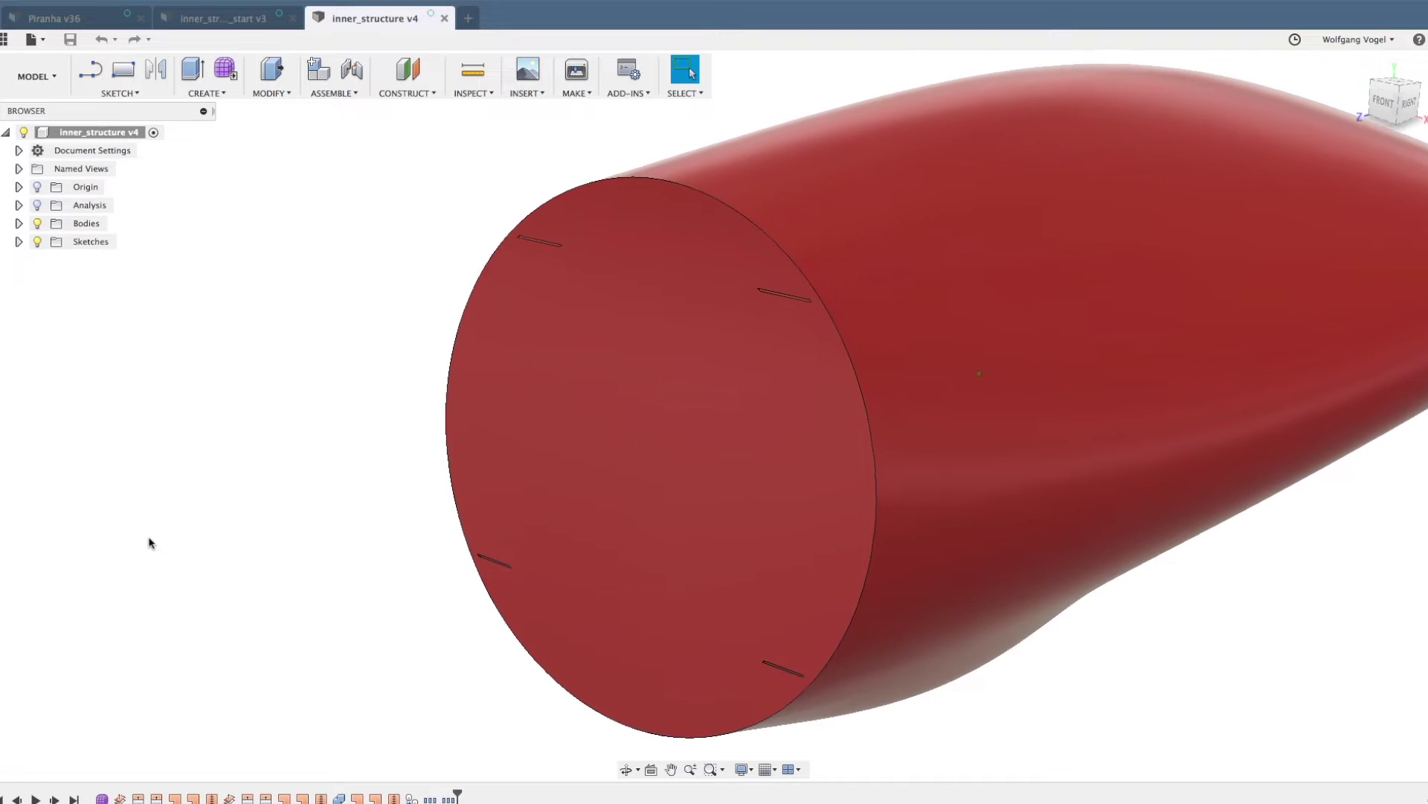
pyautogui.keyDown('shift'); pyautogui.hscroll(5, 149, 543); pyautogui.keyUp('shift')
pyautogui.keyDown('shift'); pyautogui.hscroll(5, 149, 543); pyautogui.keyUp('shift')
pyautogui.keyDown('shift'); pyautogui.scroll(5, 148, 543); pyautogui.keyUp('shift')
pyautogui.keyDown('shift'); pyautogui.scroll(-3, 149, 543); pyautogui.keyUp('shift')
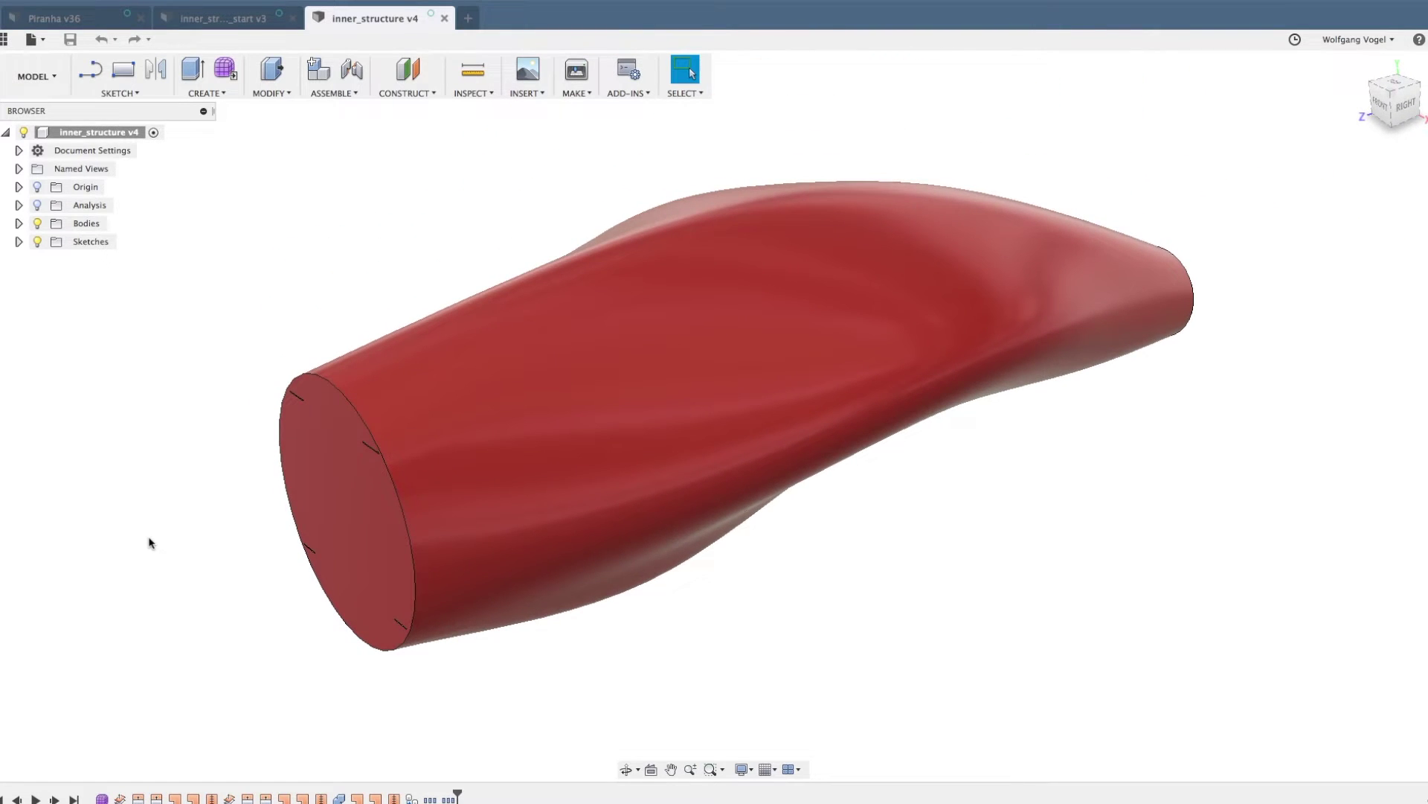
# - Apply the Polycarbonate (Clear) appearance to the red fuselage body
pyautogui.press('a')
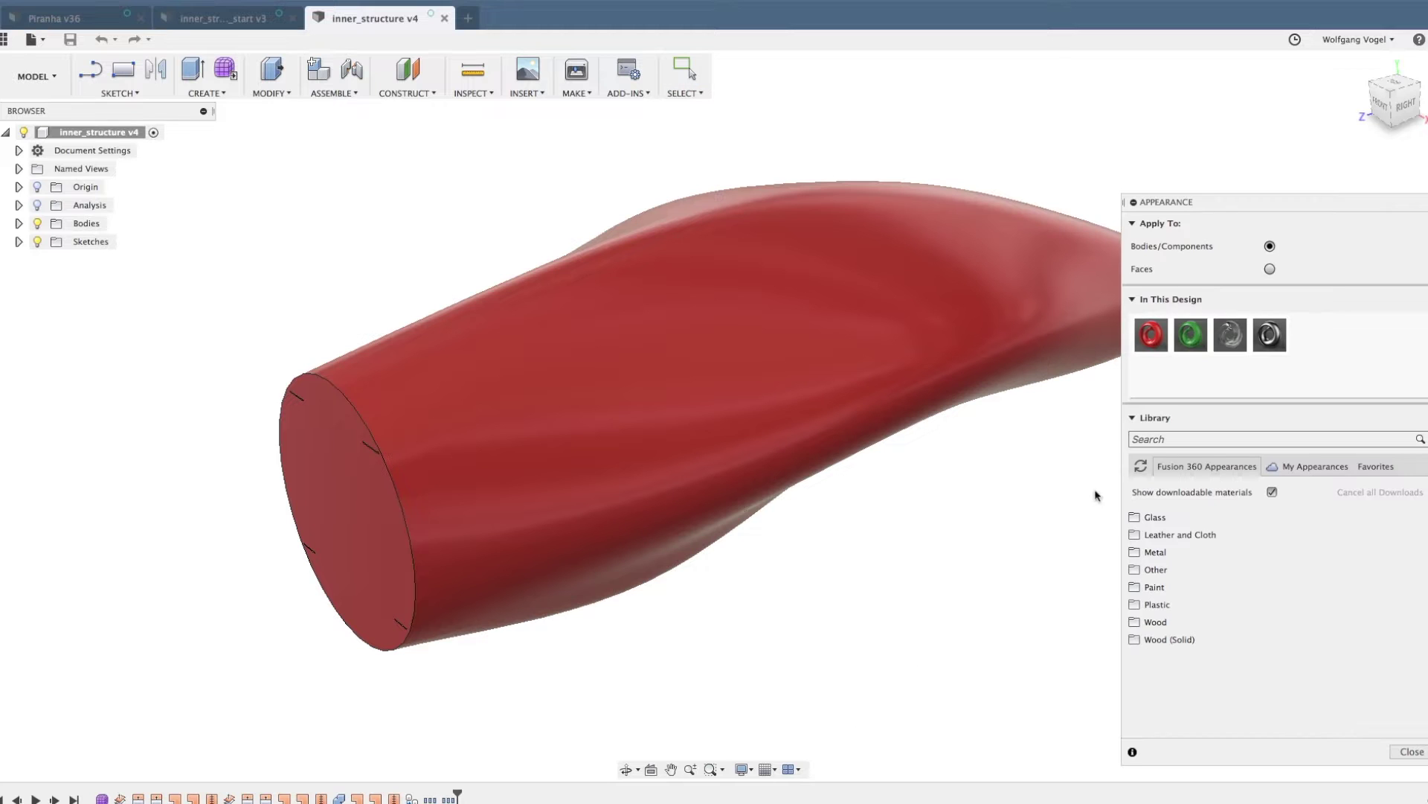
pyautogui.moveTo(1220, 326); pyautogui.dragTo(877, 367)
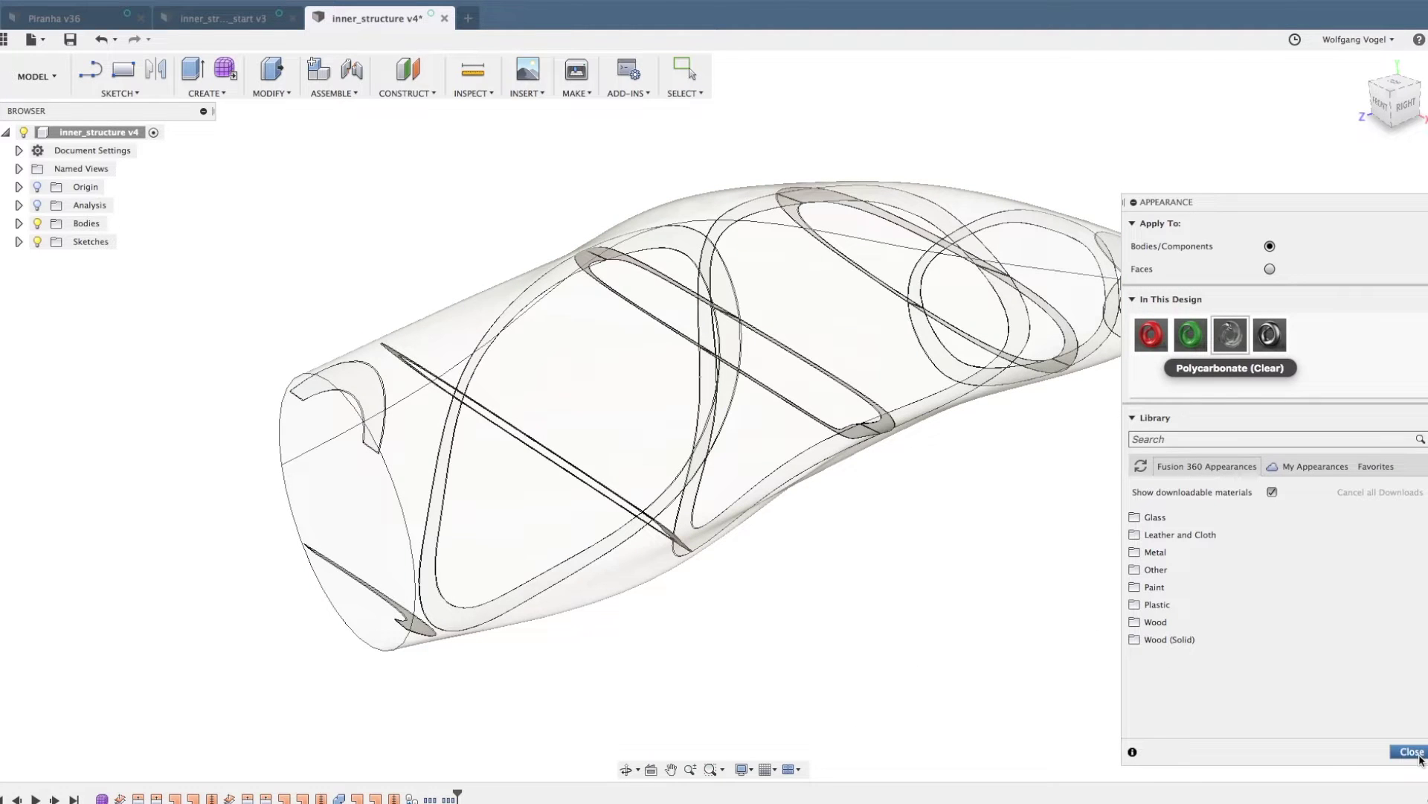
pyautogui.click(1420, 755)
# - Examine the crossing internal ribs of the transparent fuselage from the side, the front and close to its open end
pyautogui.keyDown('shift'); pyautogui.scroll(-4, 1084, 593); pyautogui.keyUp('shift')
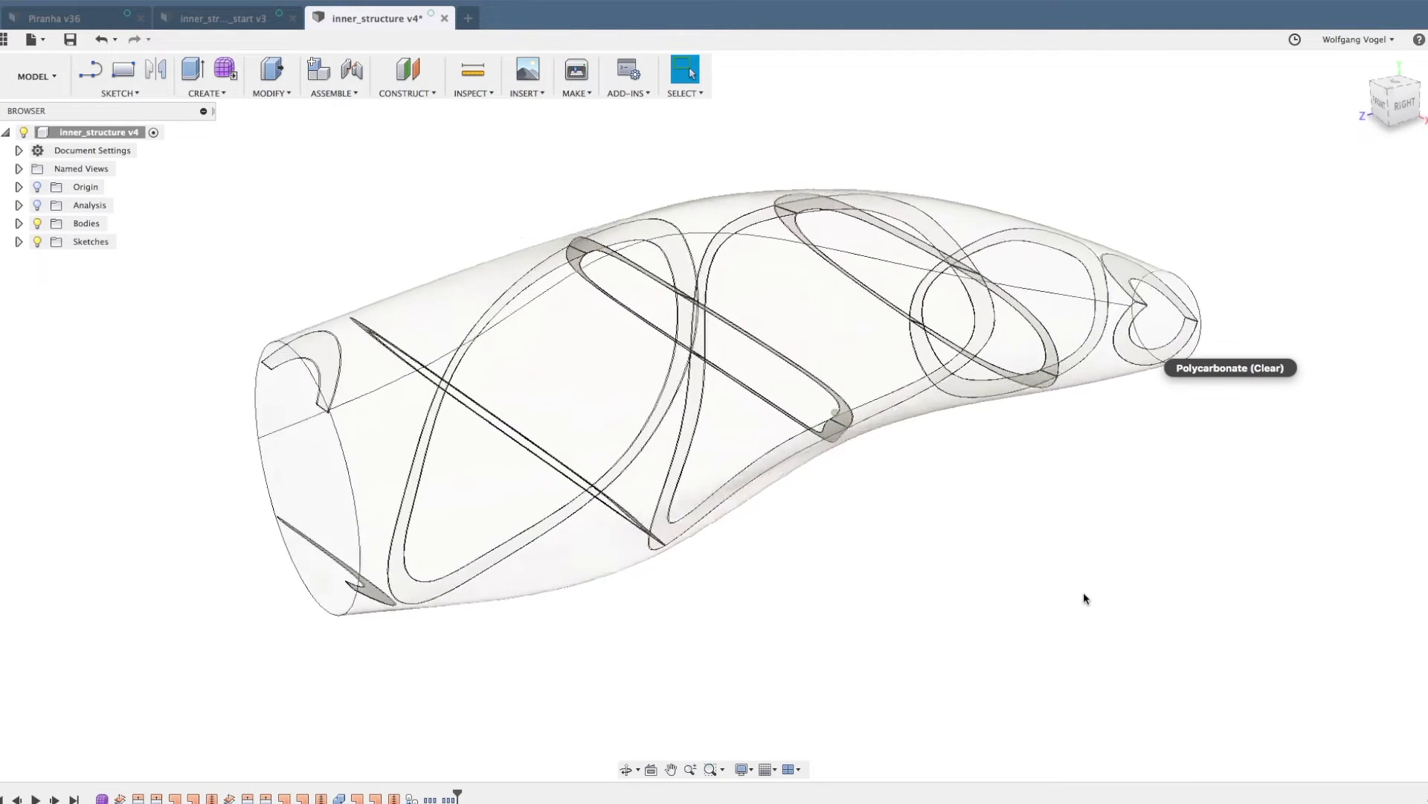
pyautogui.keyDown('shift'); pyautogui.scroll(-2, 1084, 598); pyautogui.keyUp('shift')
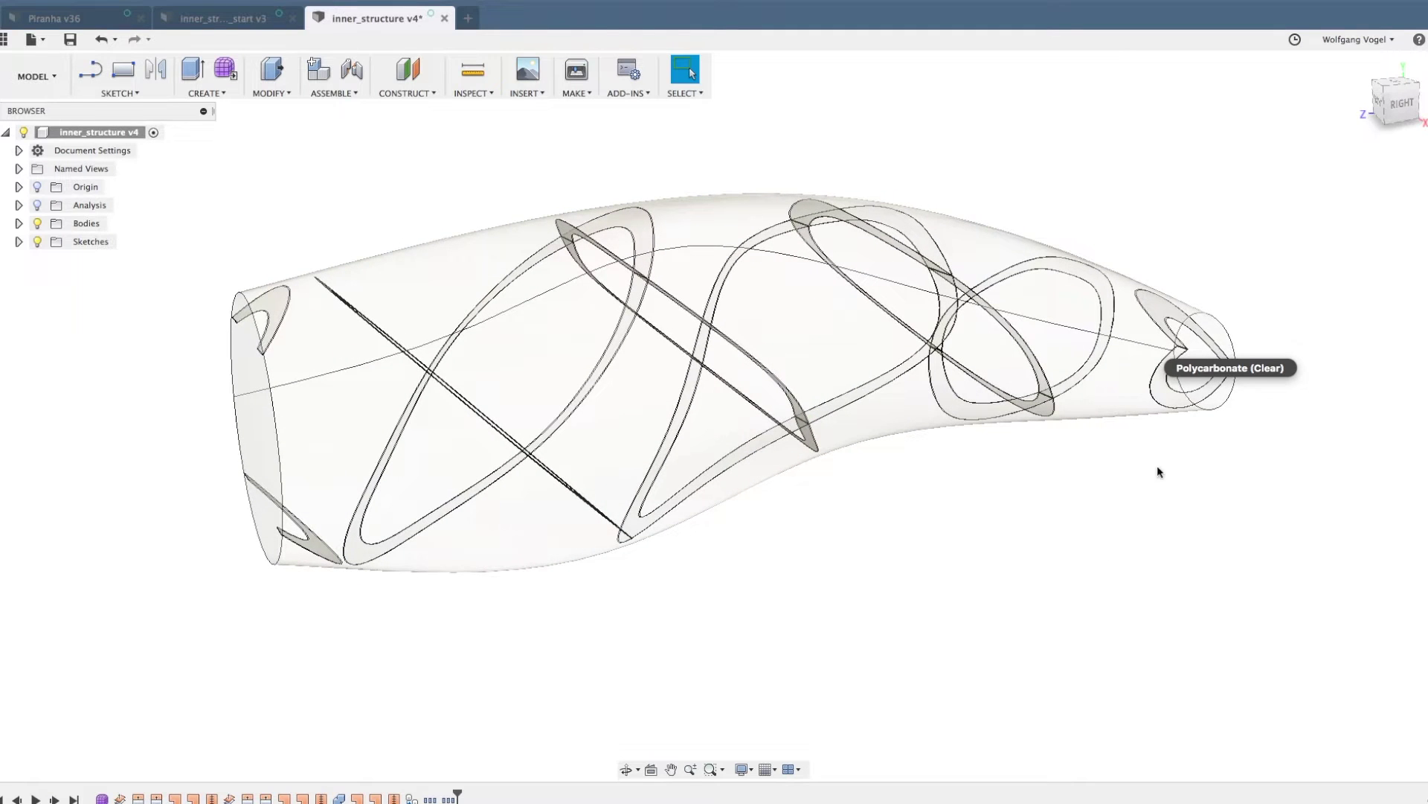
pyautogui.press('a')
pyautogui.click(1414, 752)
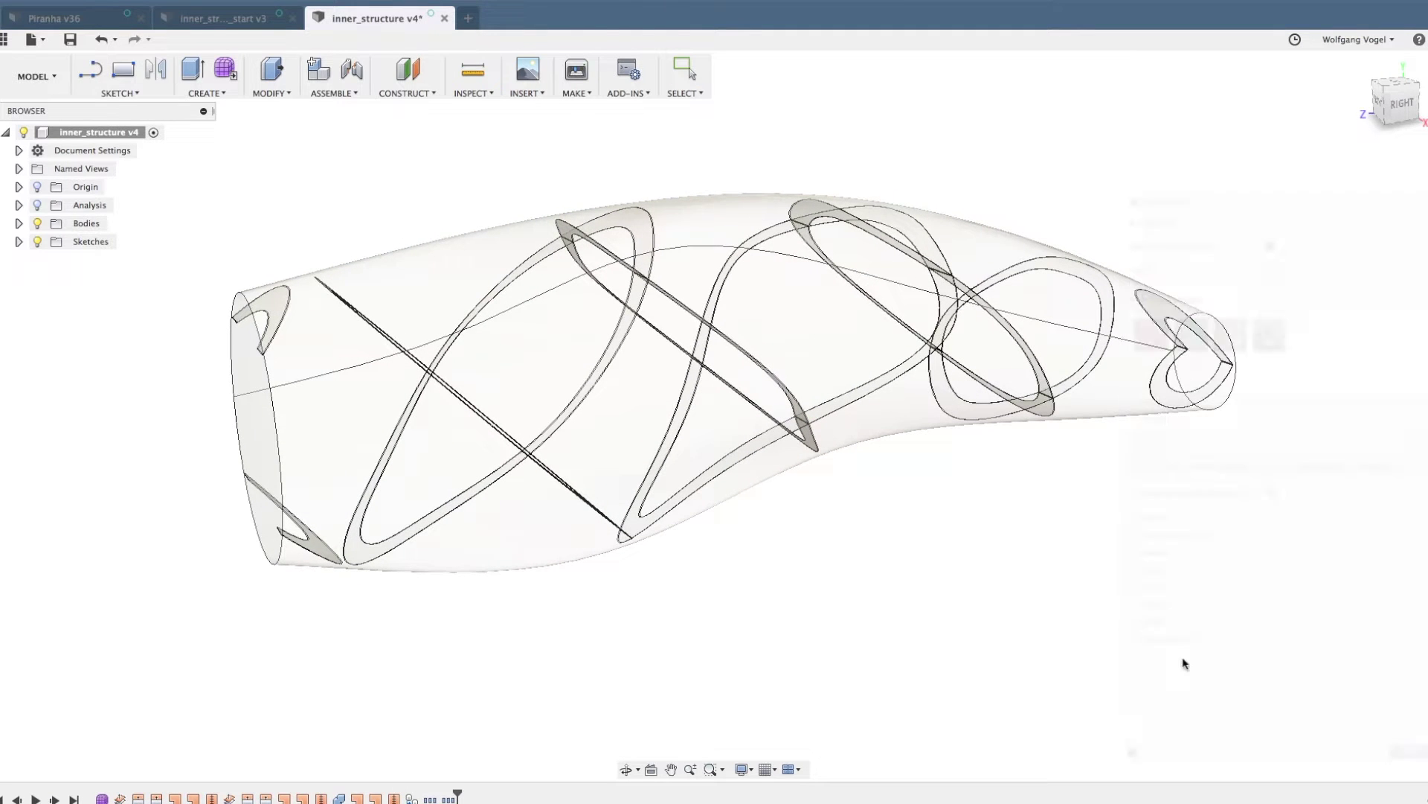
pyautogui.keyDown('shift'); pyautogui.hscroll(10, 1091, 621); pyautogui.keyUp('shift')
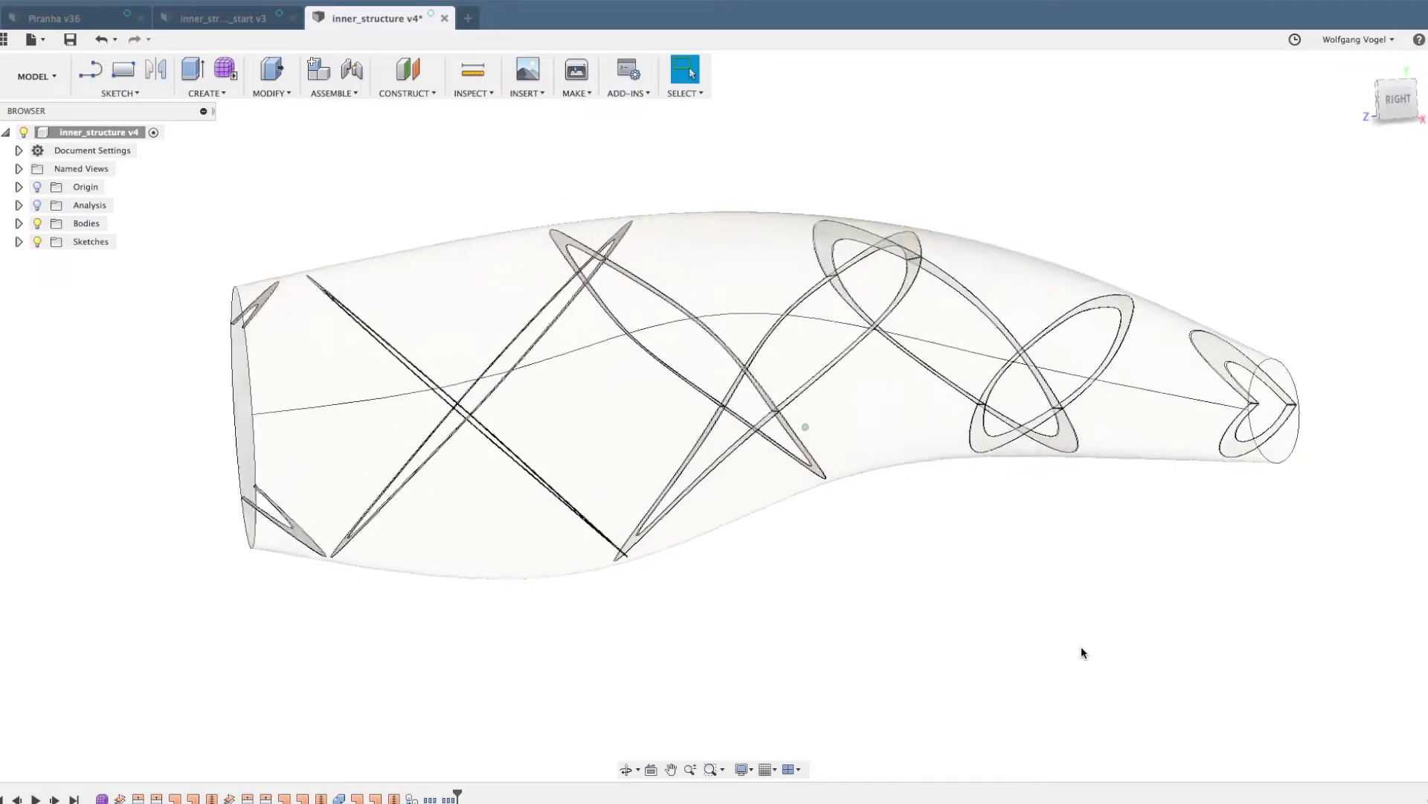
pyautogui.keyDown('shift'); pyautogui.hscroll(10, 1082, 647); pyautogui.keyUp('shift')
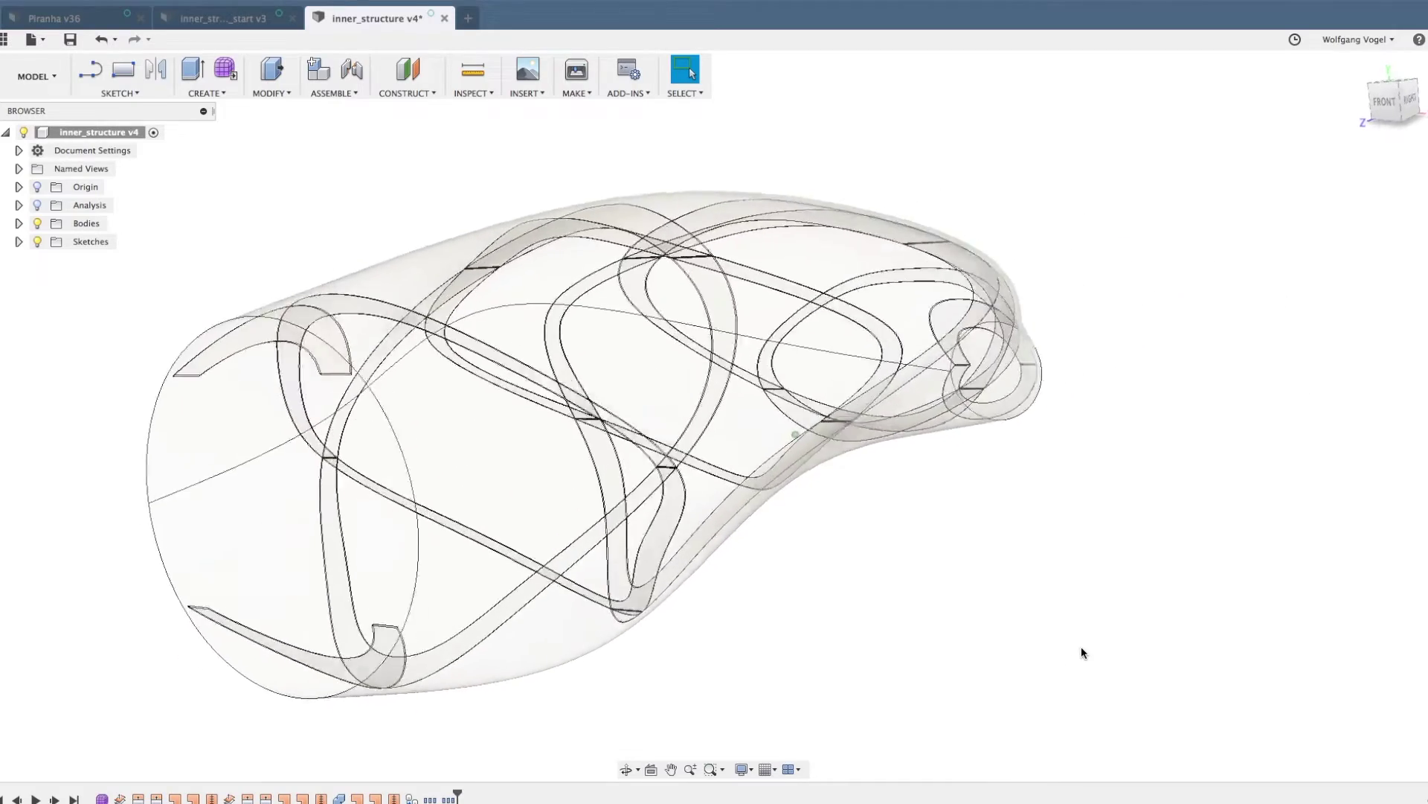
pyautogui.keyDown('shift'); pyautogui.hscroll(10, 1082, 647); pyautogui.keyUp('shift')
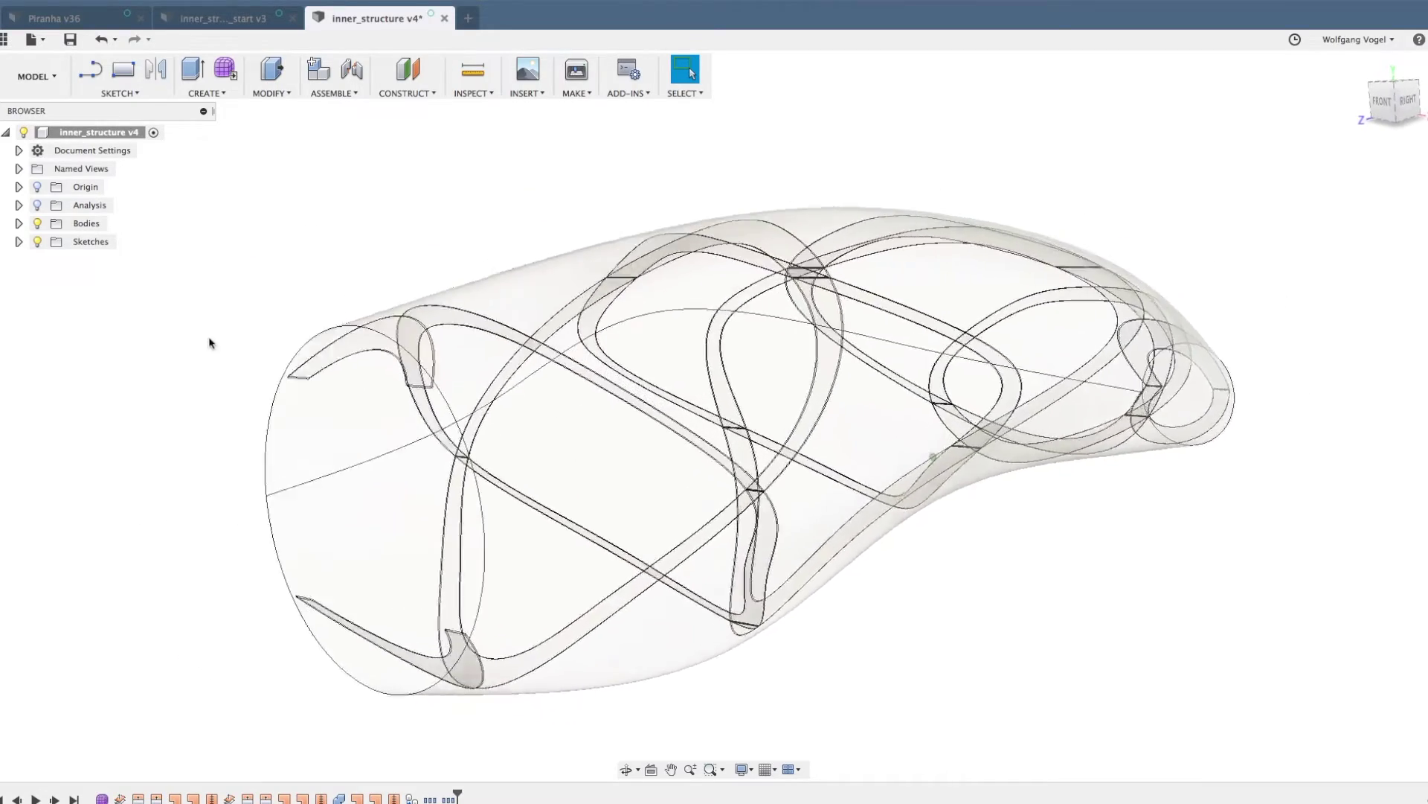
pyautogui.scroll(5, 312, 344)
pyautogui.keyDown('shift'); pyautogui.hscroll(10, 255, 301); pyautogui.keyUp('shift')
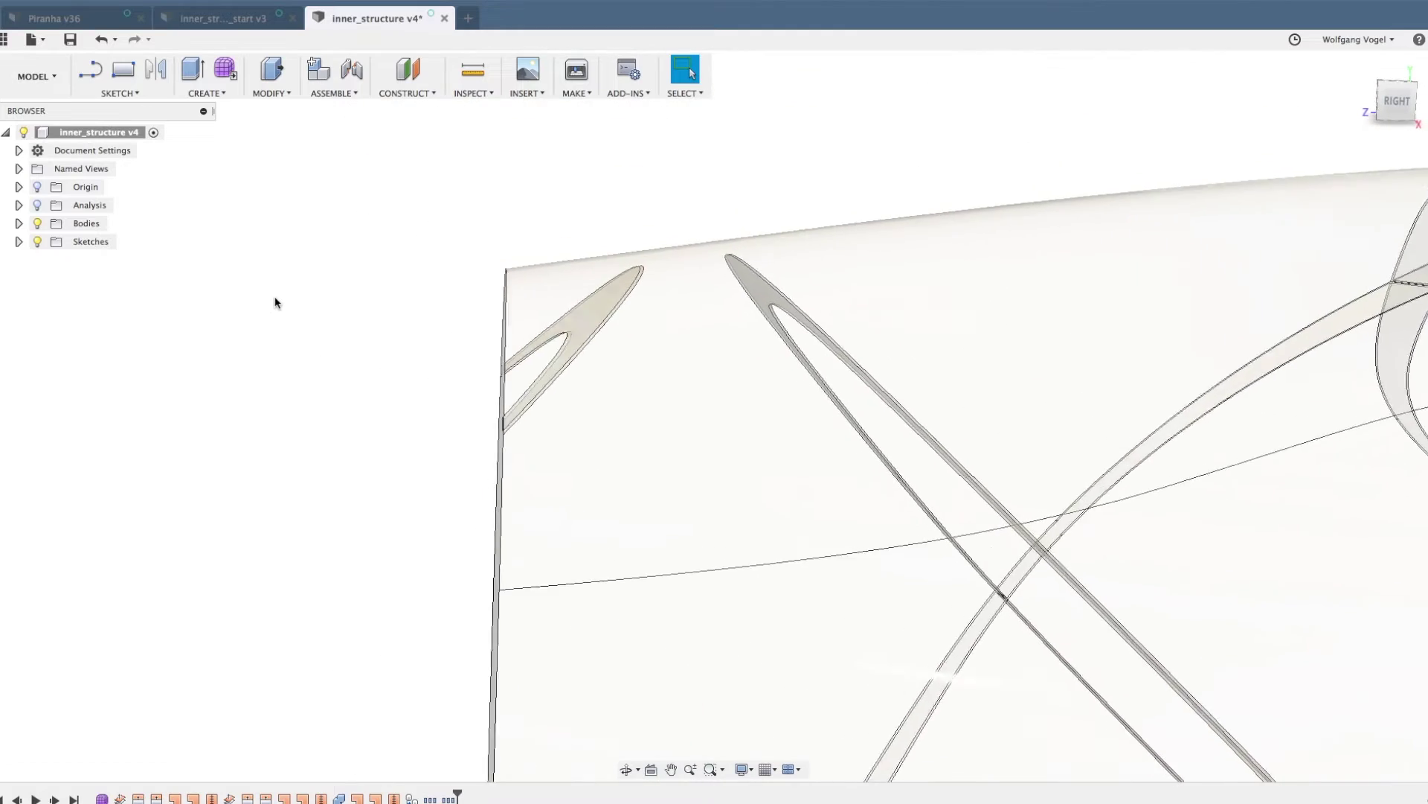
pyautogui.keyDown('shift'); pyautogui.hscroll(5, 282, 300); pyautogui.keyUp('shift')
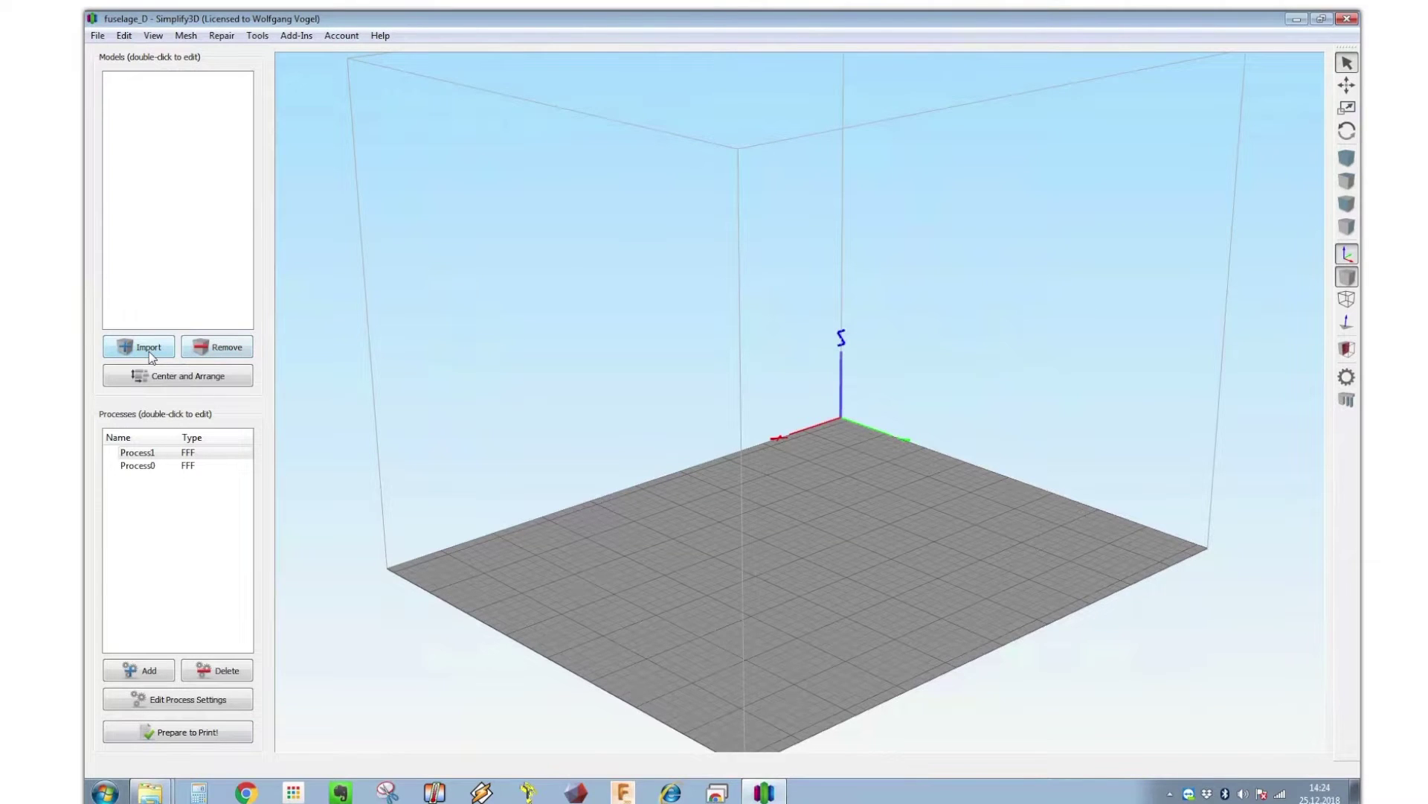
# - In Simplify3D, import the fuselage0.stl model onto the build plate
pyautogui.click(149, 348)
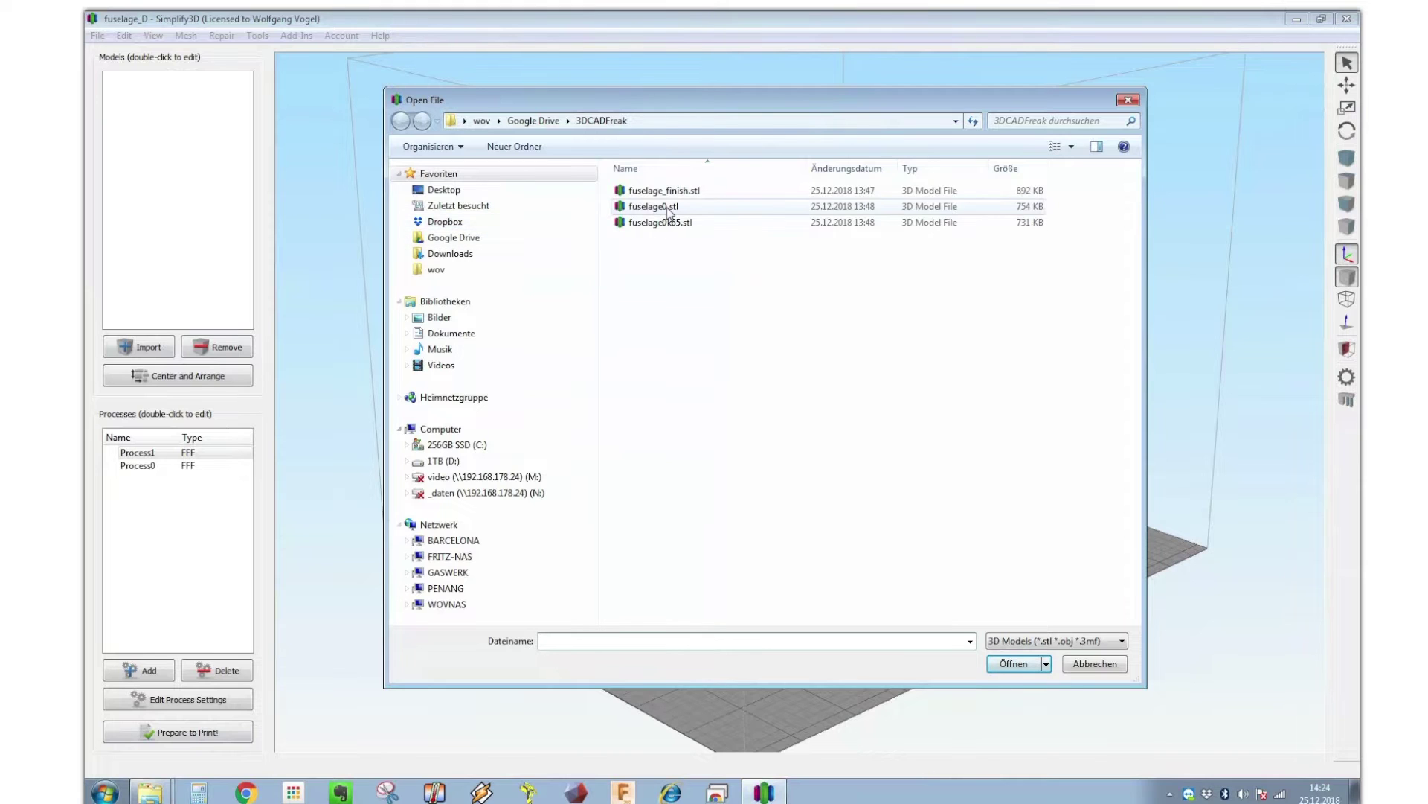
pyautogui.doubleClick(667, 208)
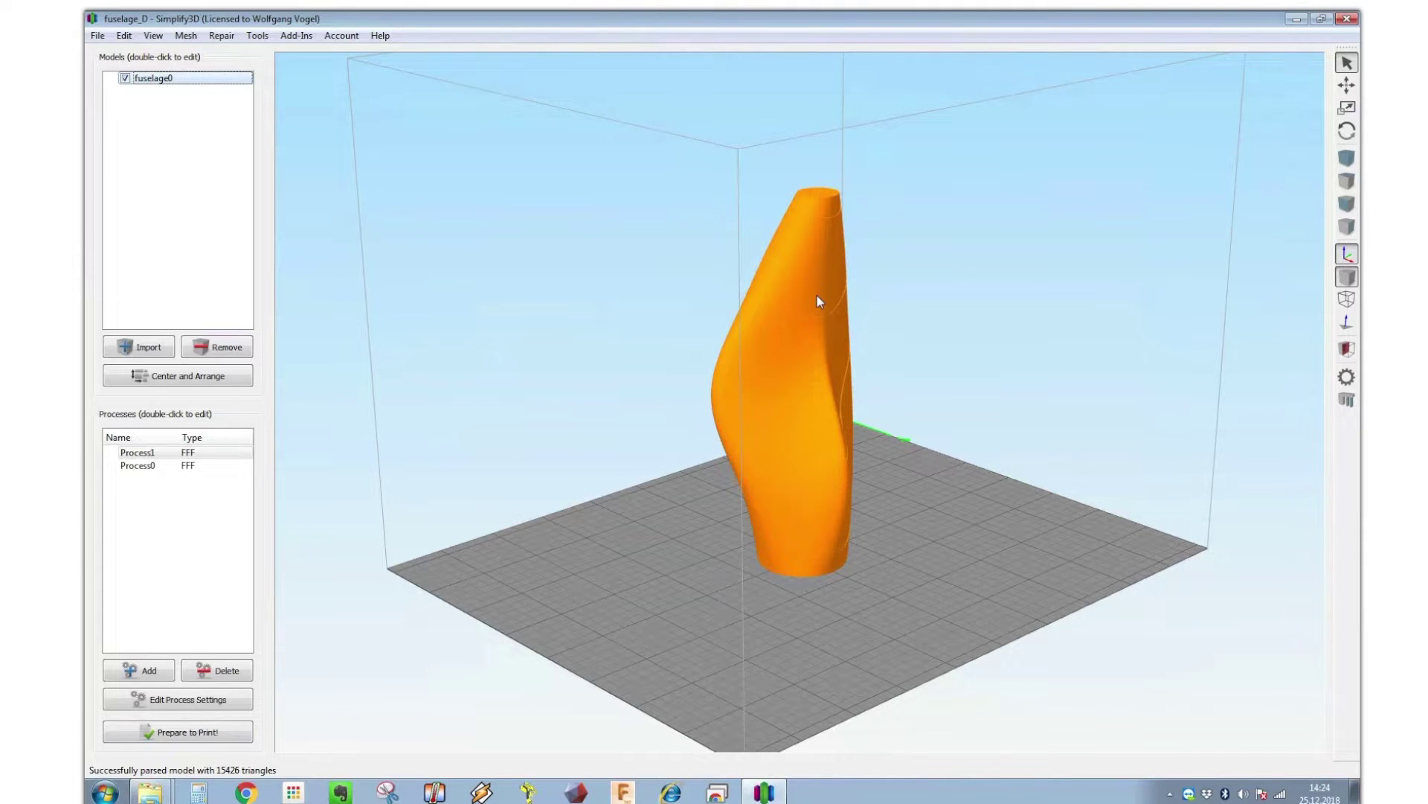
pyautogui.scroll(4, 816, 296)
pyautogui.scroll(4, 816, 296)
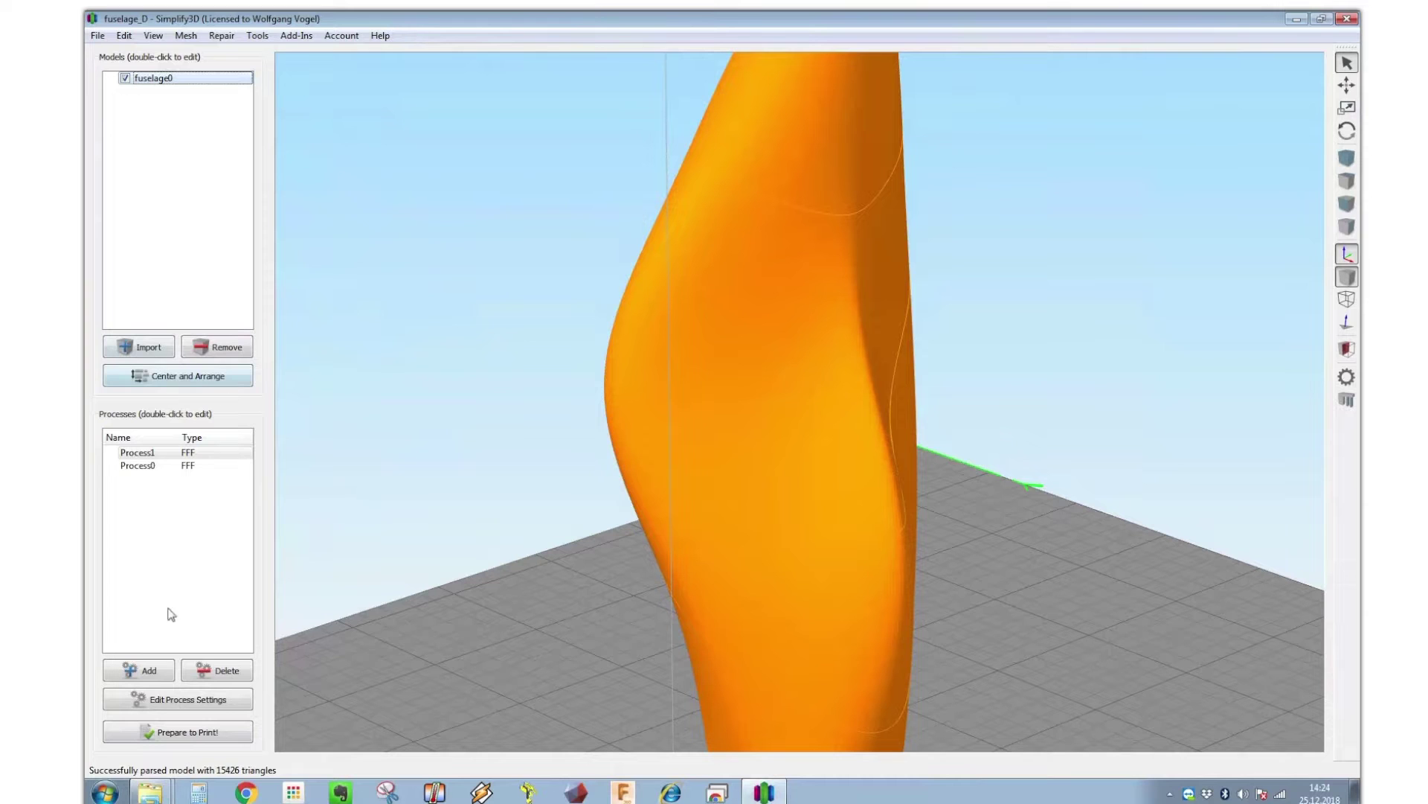
# - Prepare the fuselage for printing with both Process1 and Process0 selected
pyautogui.click(199, 734)
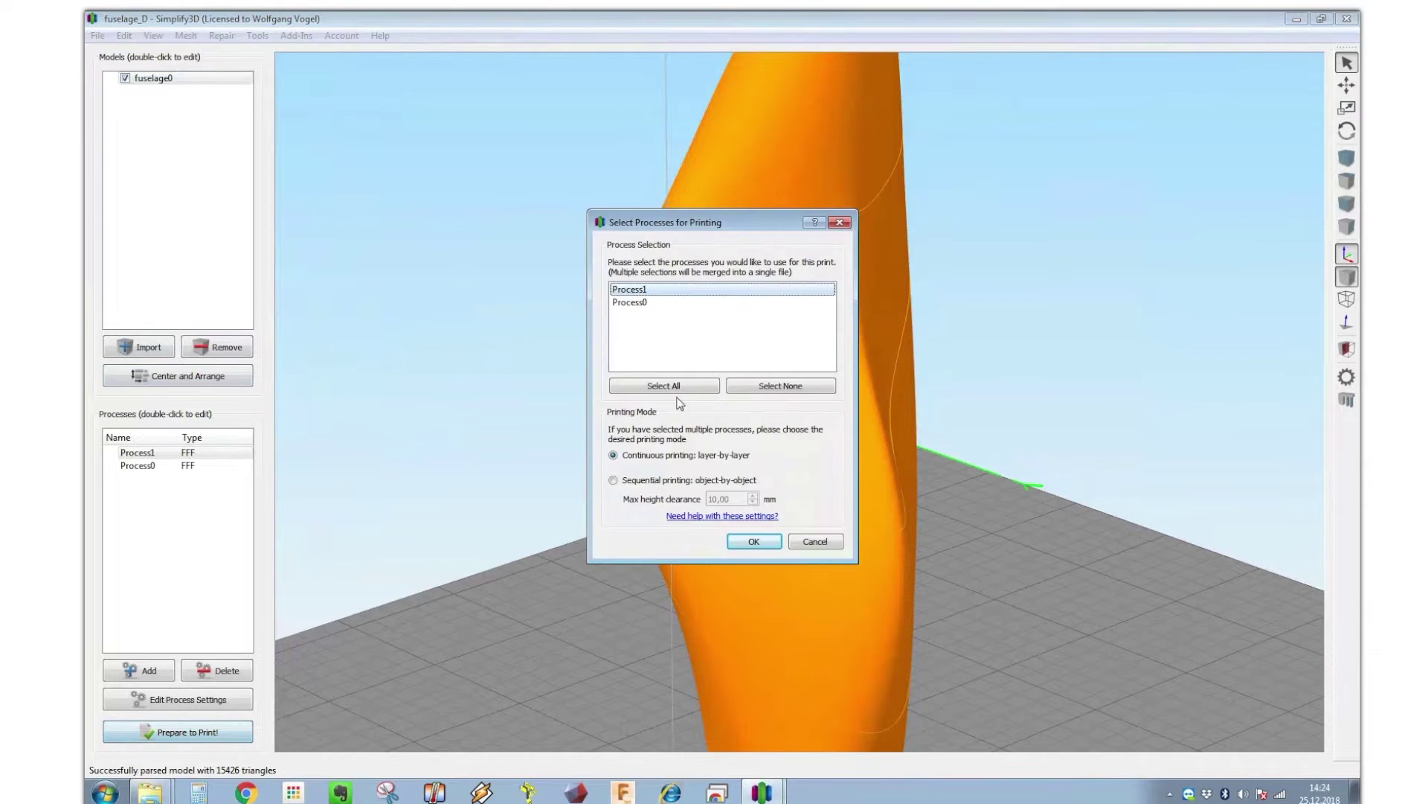
pyautogui.click(696, 386)
pyautogui.click(754, 540)
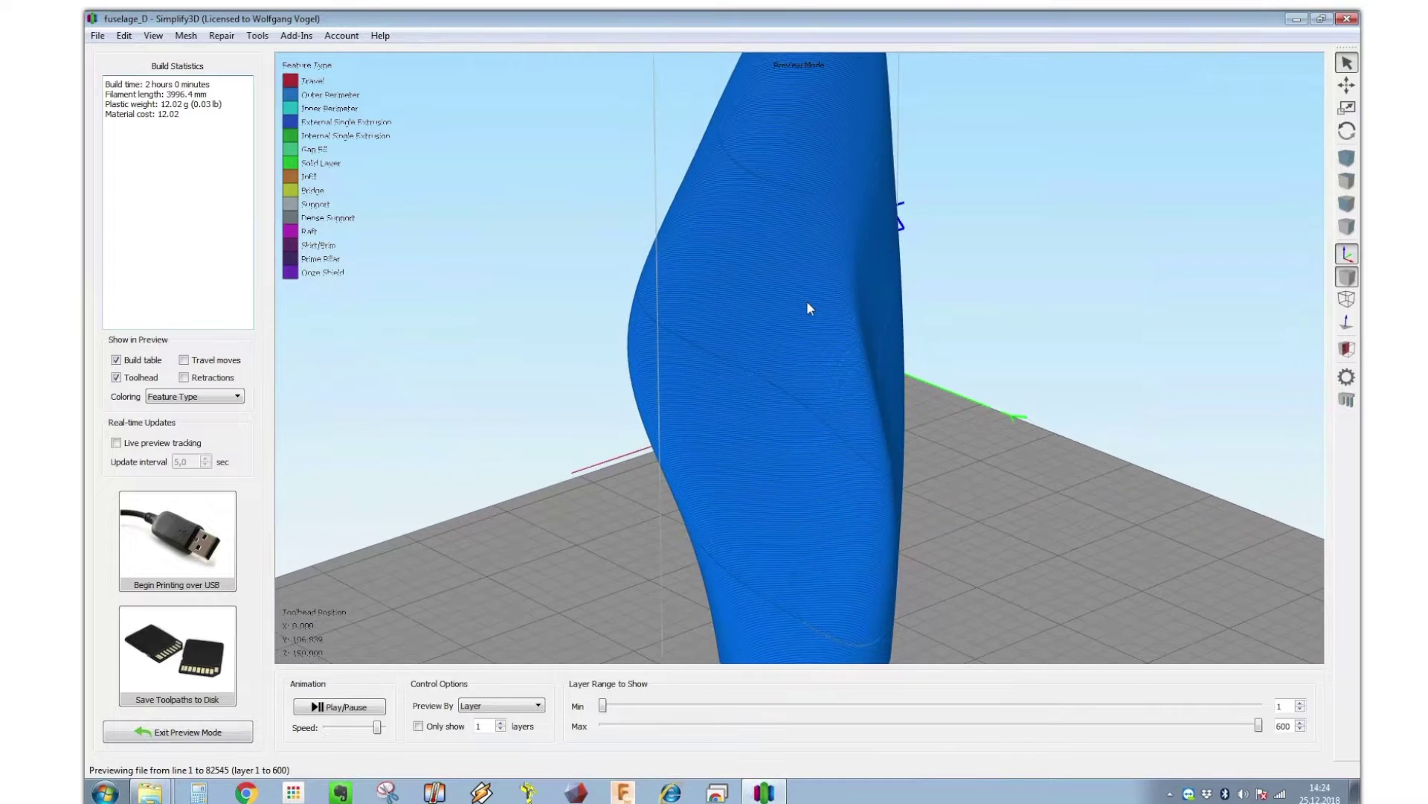
# - Limit the toolpath preview to layers 1 through 314 and inspect the printed ribs inside the fuselage wall
pyautogui.moveTo(810, 308); pyautogui.dragTo(882, 414)
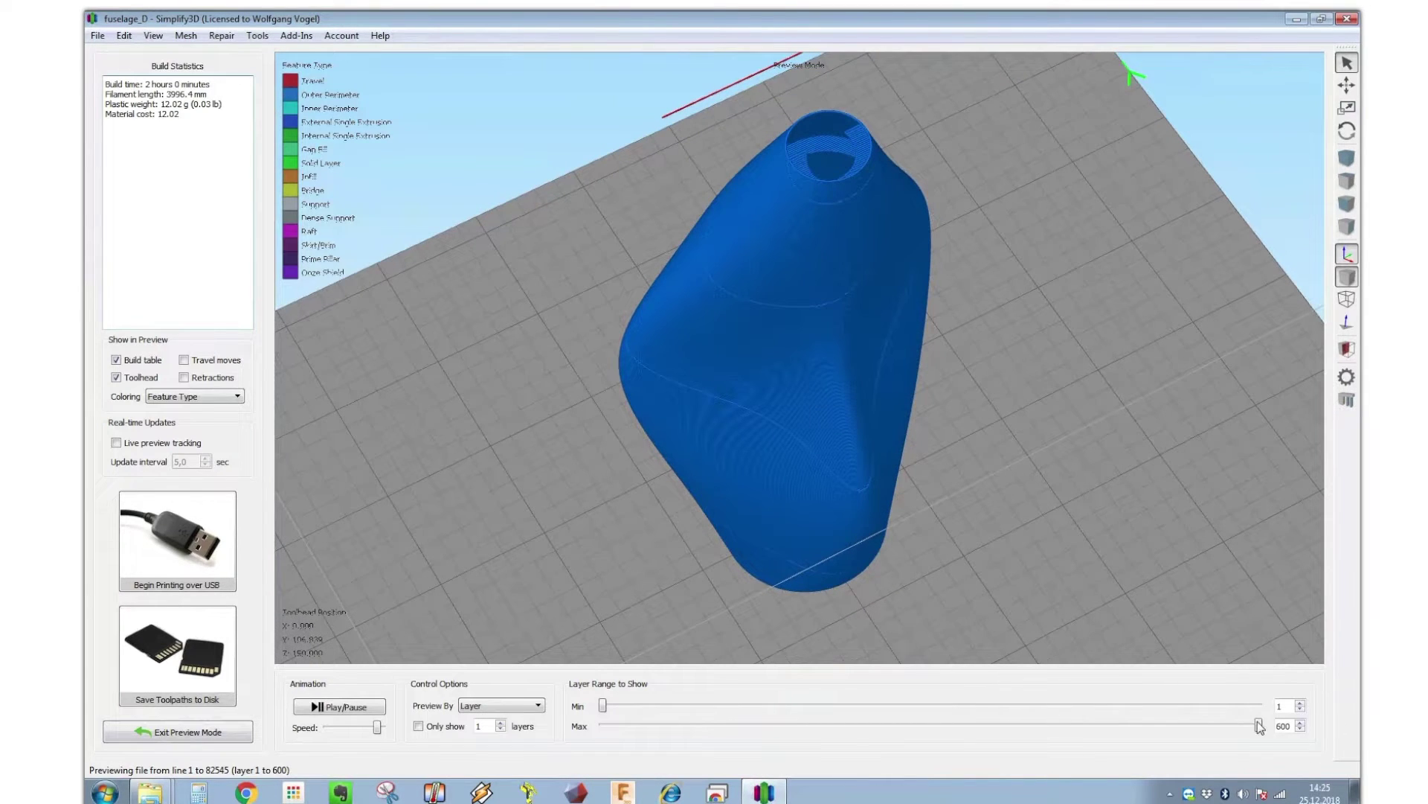
pyautogui.moveTo(1259, 726); pyautogui.dragTo(966, 744)
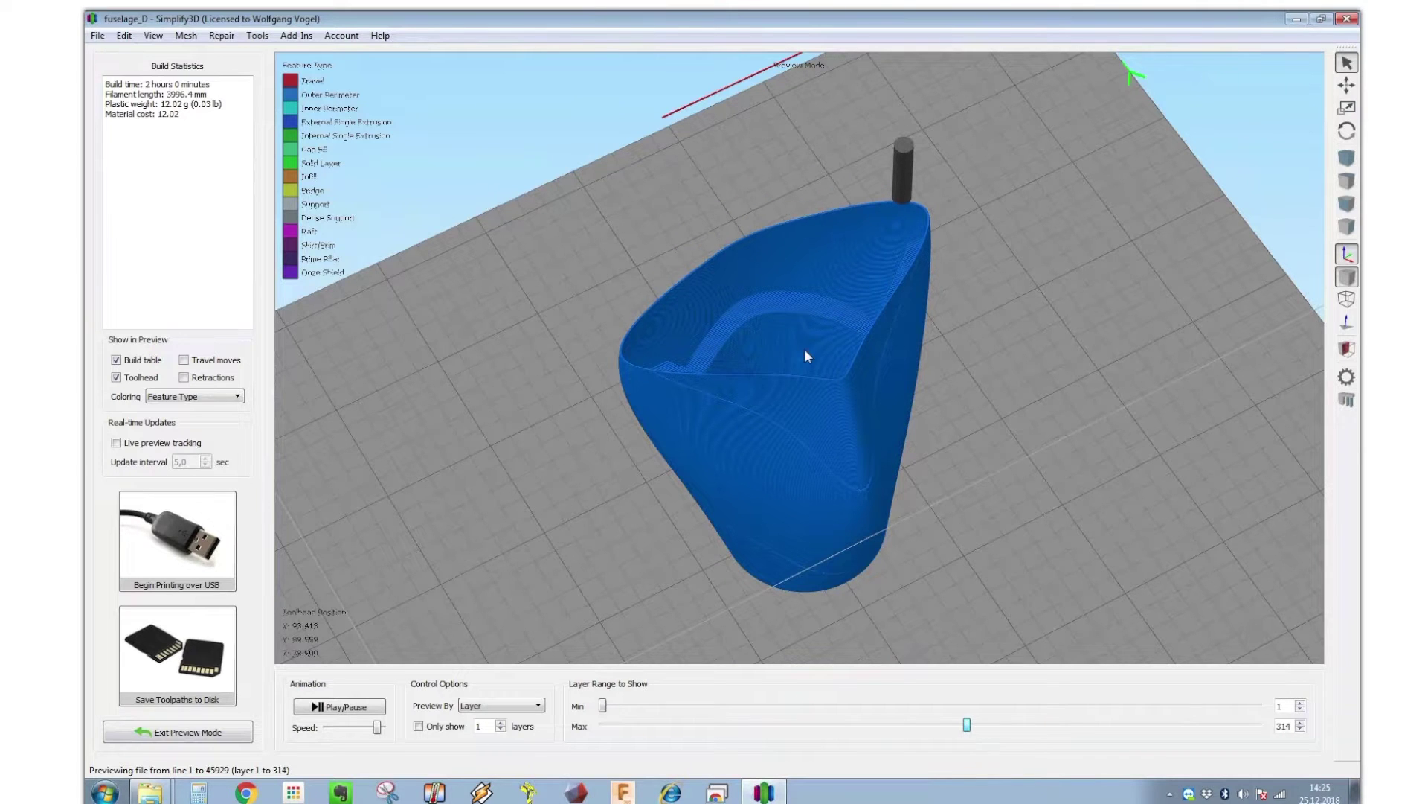
pyautogui.scroll(6, 634, 372)
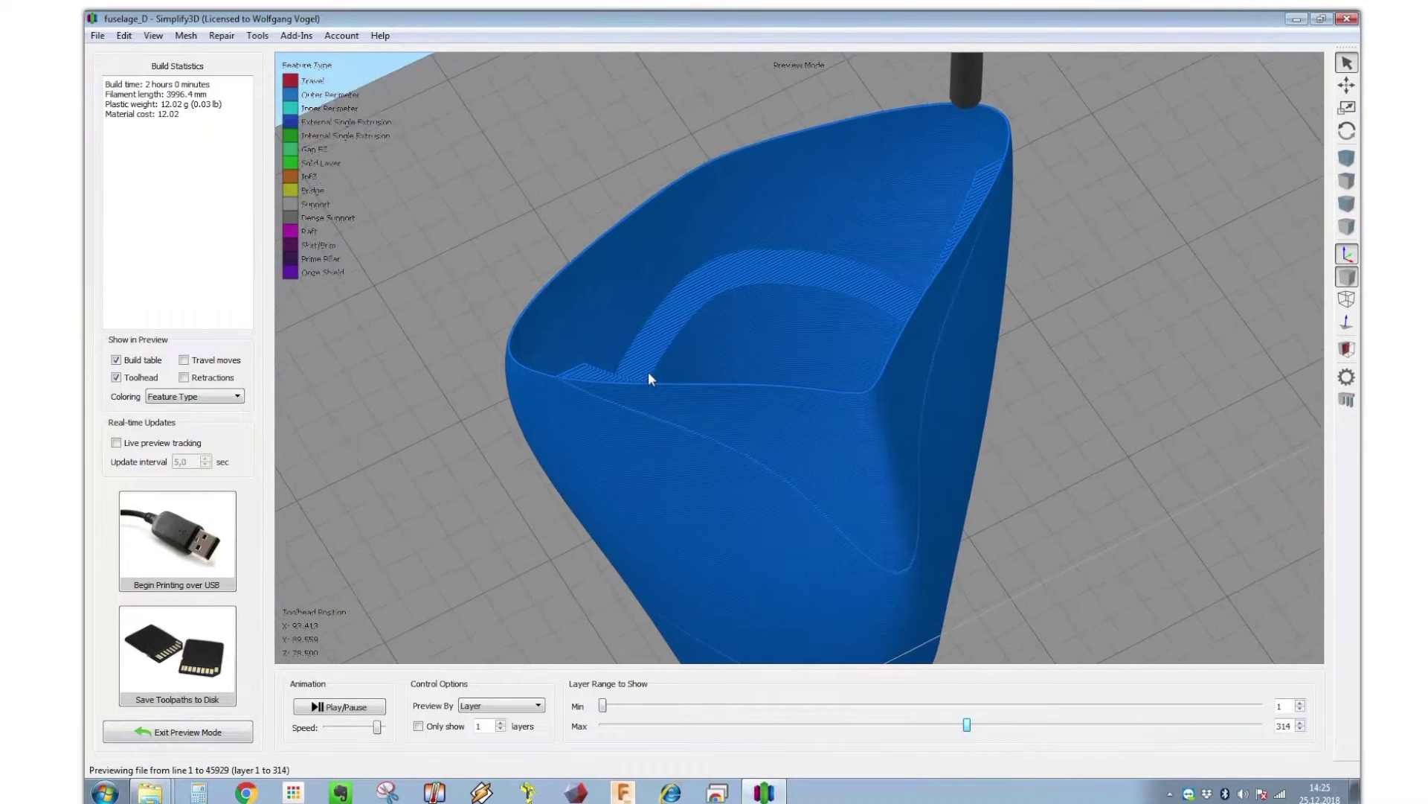
pyautogui.moveTo(688, 323); pyautogui.dragTo(815, 303, button='middle')
pyautogui.scroll(1, 558, 372)
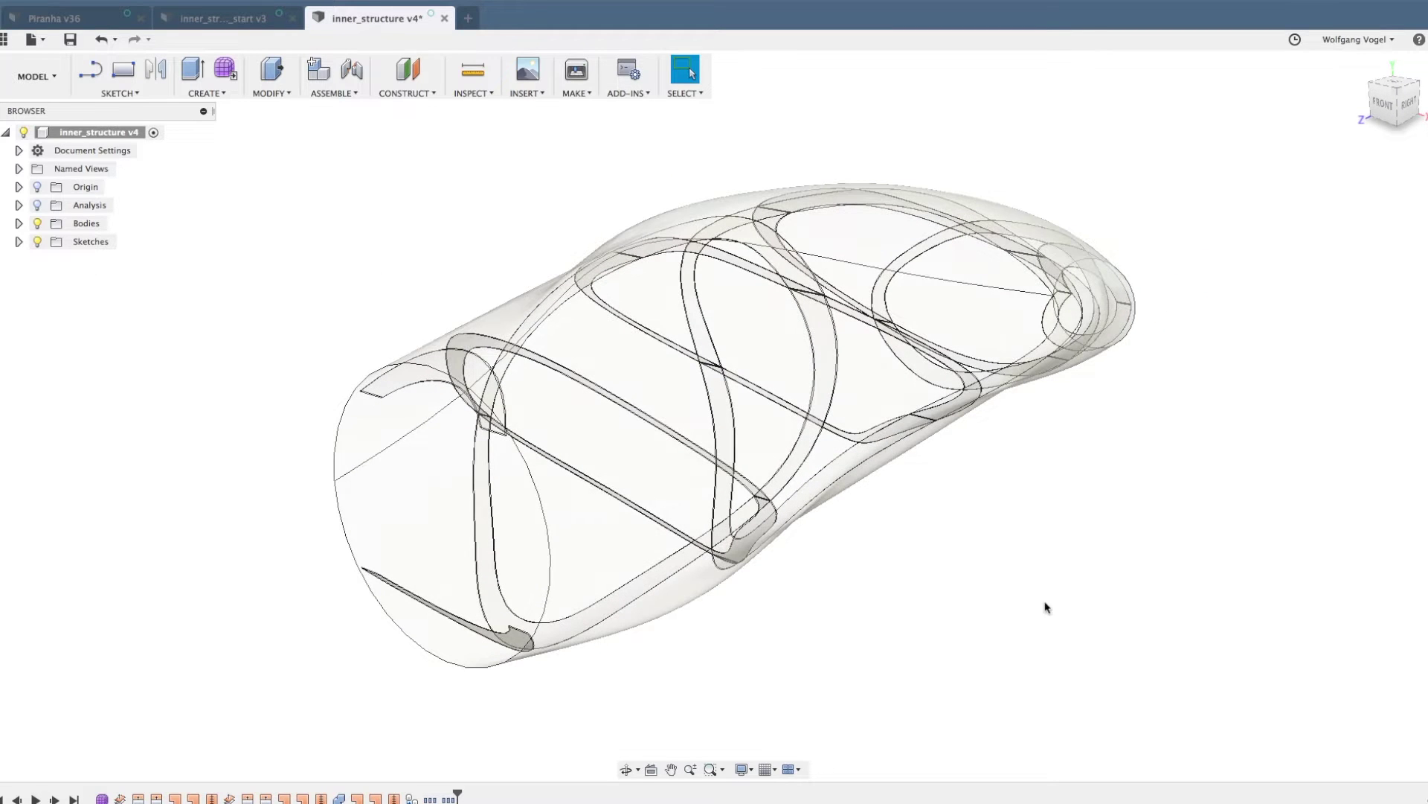
# - In Fusion 360, show the section analysis of the inner_structure design and inspect the rib slots along the cut outline
pyautogui.click(37, 208)
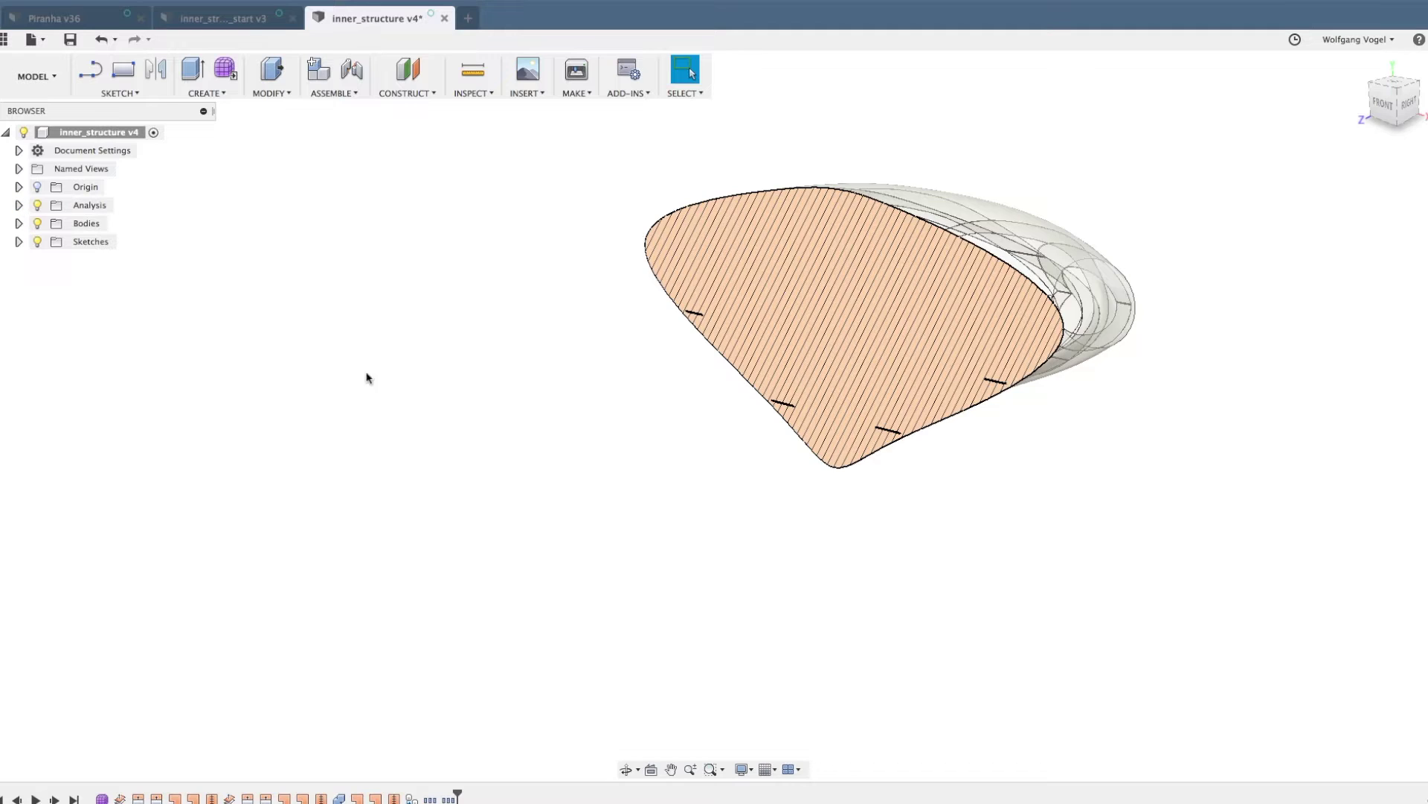
pyautogui.scroll(3, 1070, 216)
pyautogui.moveTo(1199, 202)
pyautogui.keyDown('shift'); pyautogui.mouseDown(button='middle')
pyautogui.moveTo(1130, 187)
pyautogui.moveTo(1141, 173)
pyautogui.moveTo(1195, 185)
pyautogui.moveTo(664, 597)
pyautogui.mouseUp(button='middle'); pyautogui.keyUp('shift')
pyautogui.scroll(3, 1141, 172)
pyautogui.scroll(10, 604, 569)
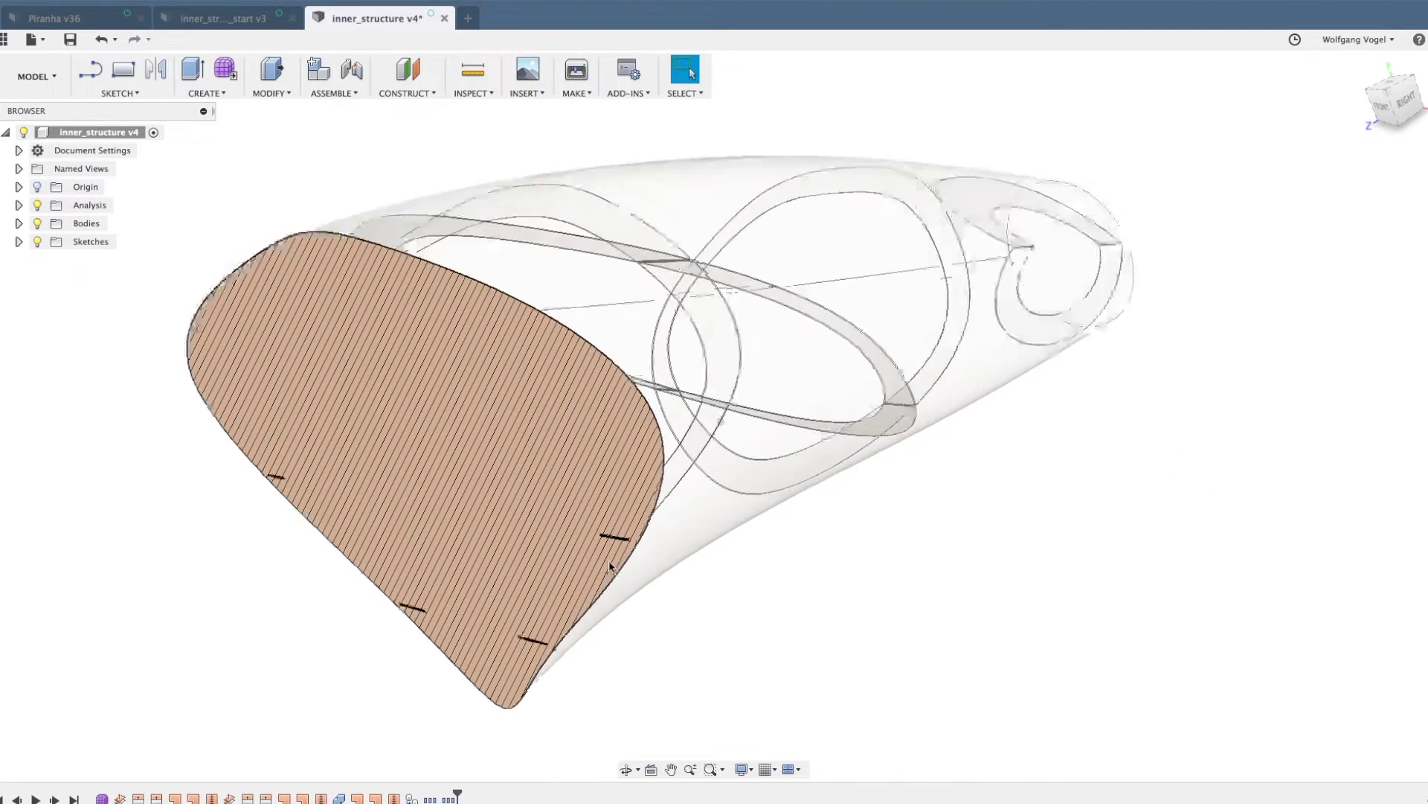
pyautogui.scroll(1, 621, 544)
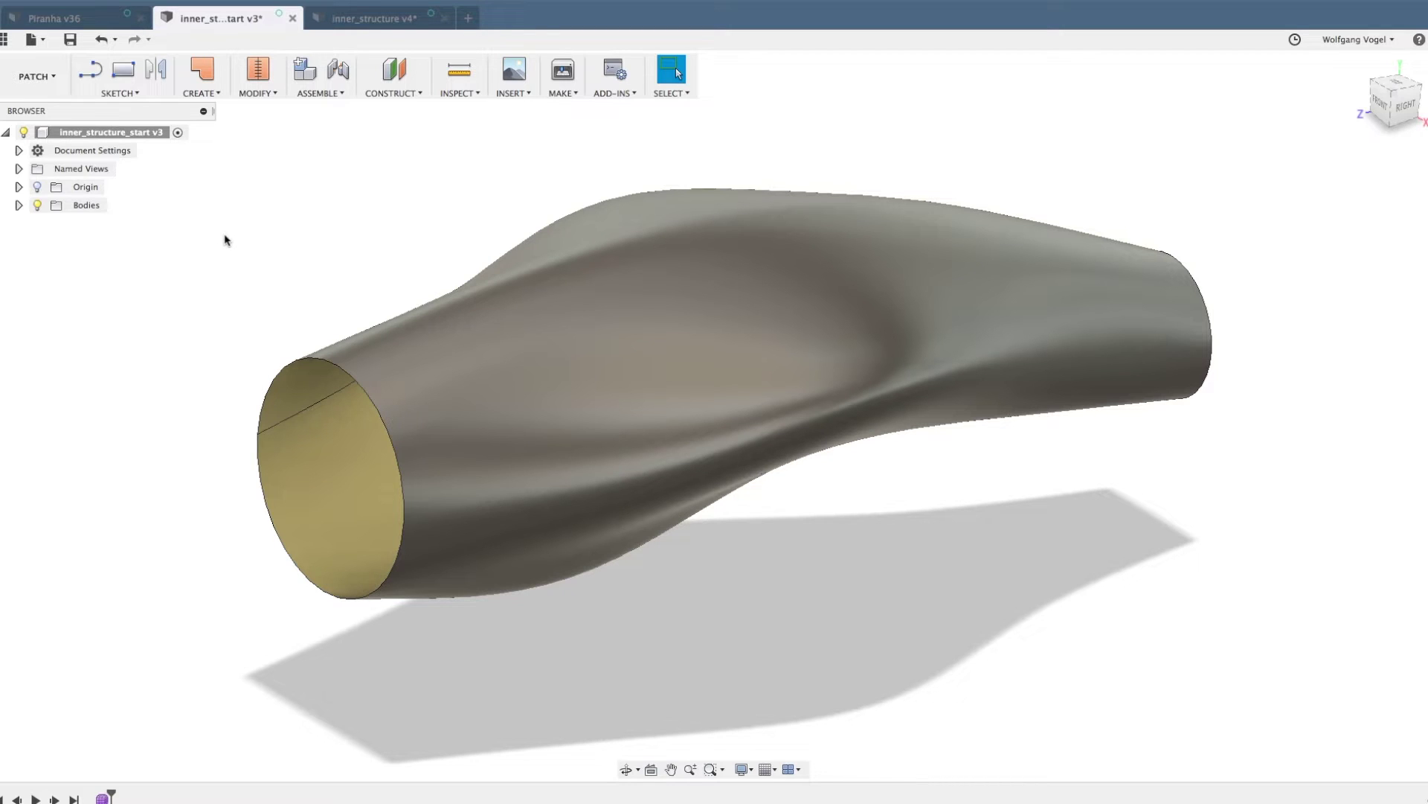
# - Offset the fuselage surface of inner_structure_start by -0.65 mm as a new body
pyautogui.click(199, 91)
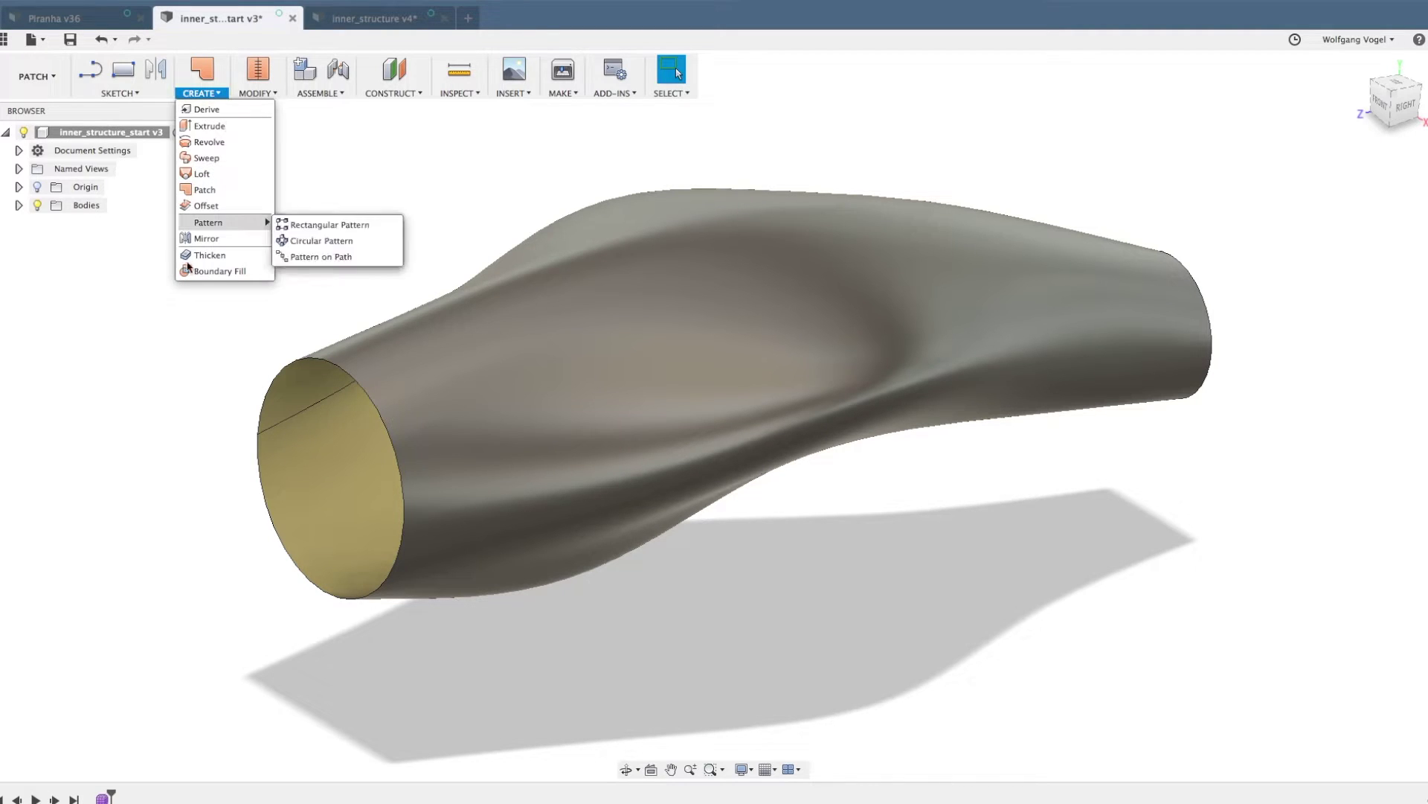
pyautogui.click(216, 206)
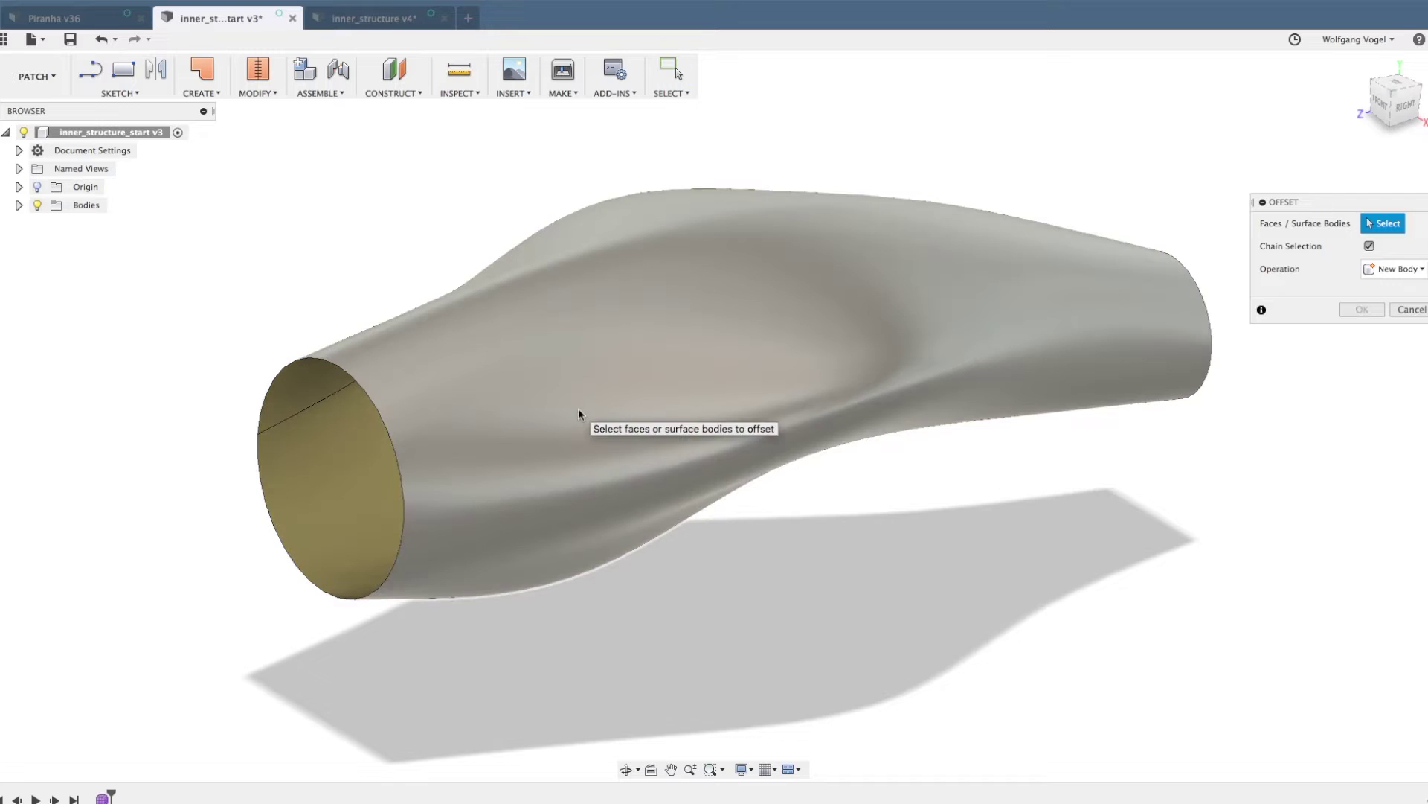
pyautogui.click(578, 409)
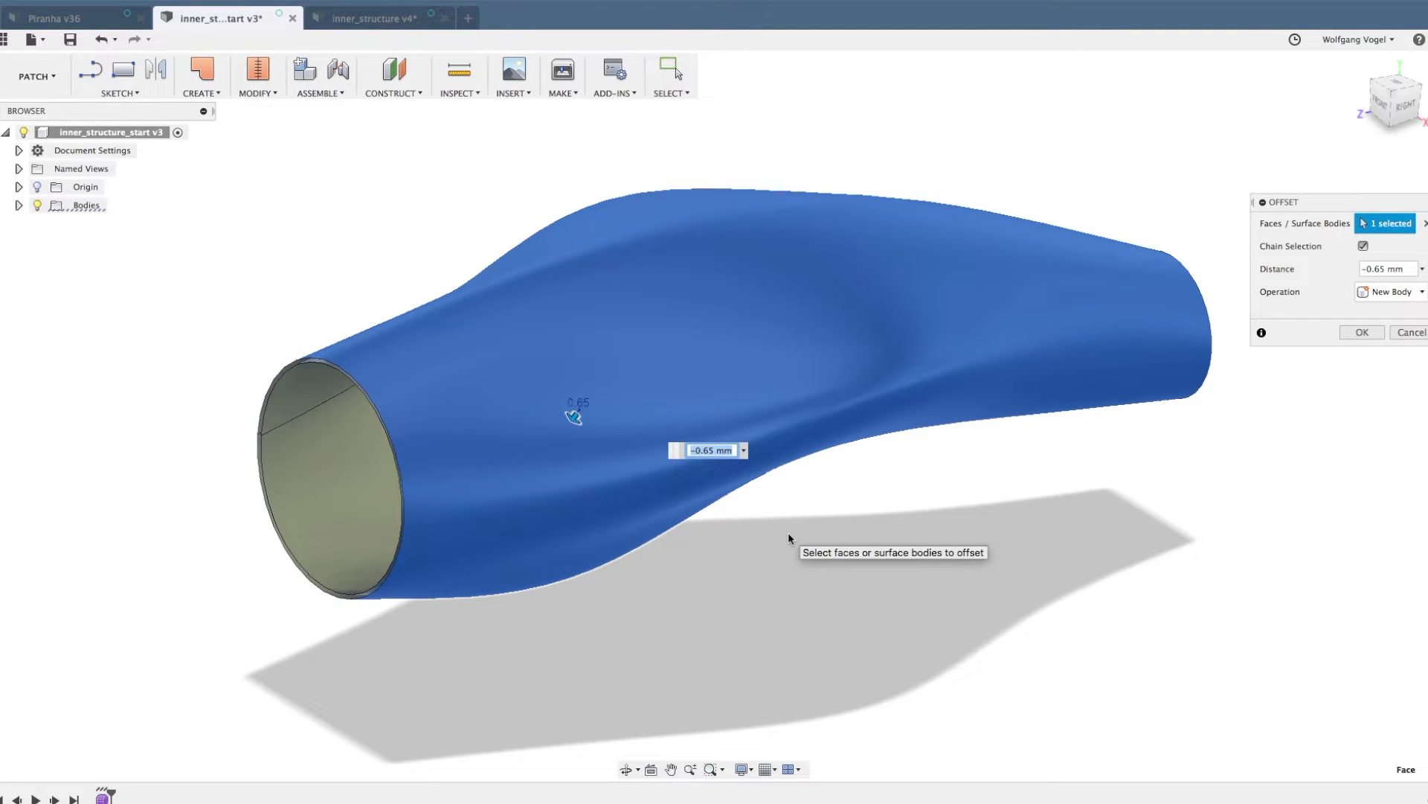
pyautogui.press('Return')
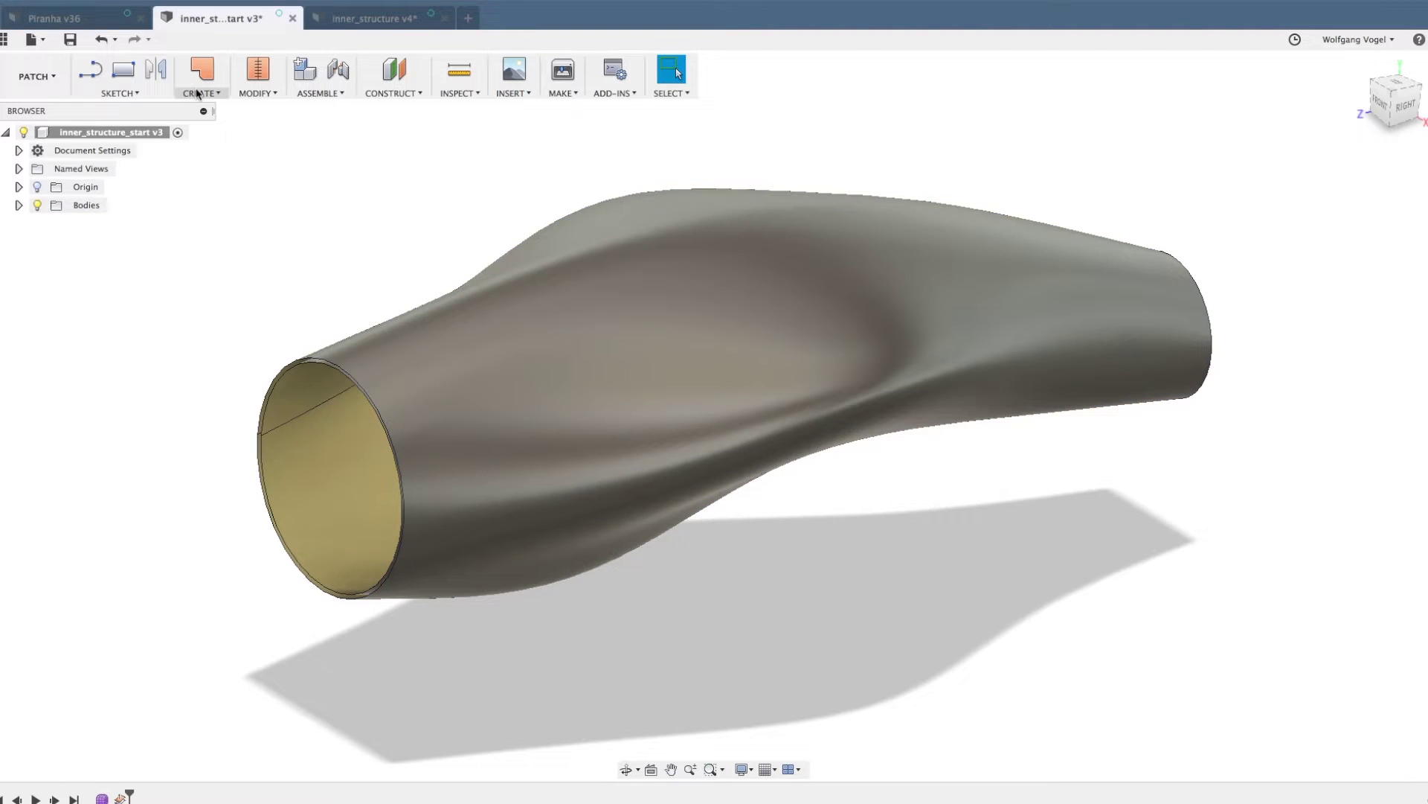
# - Offset the outer fuselage surface by -3 mm as another new body and check the nested surfaces at the open end
pyautogui.click(198, 93)
pyautogui.click(212, 205)
pyautogui.click(614, 353)
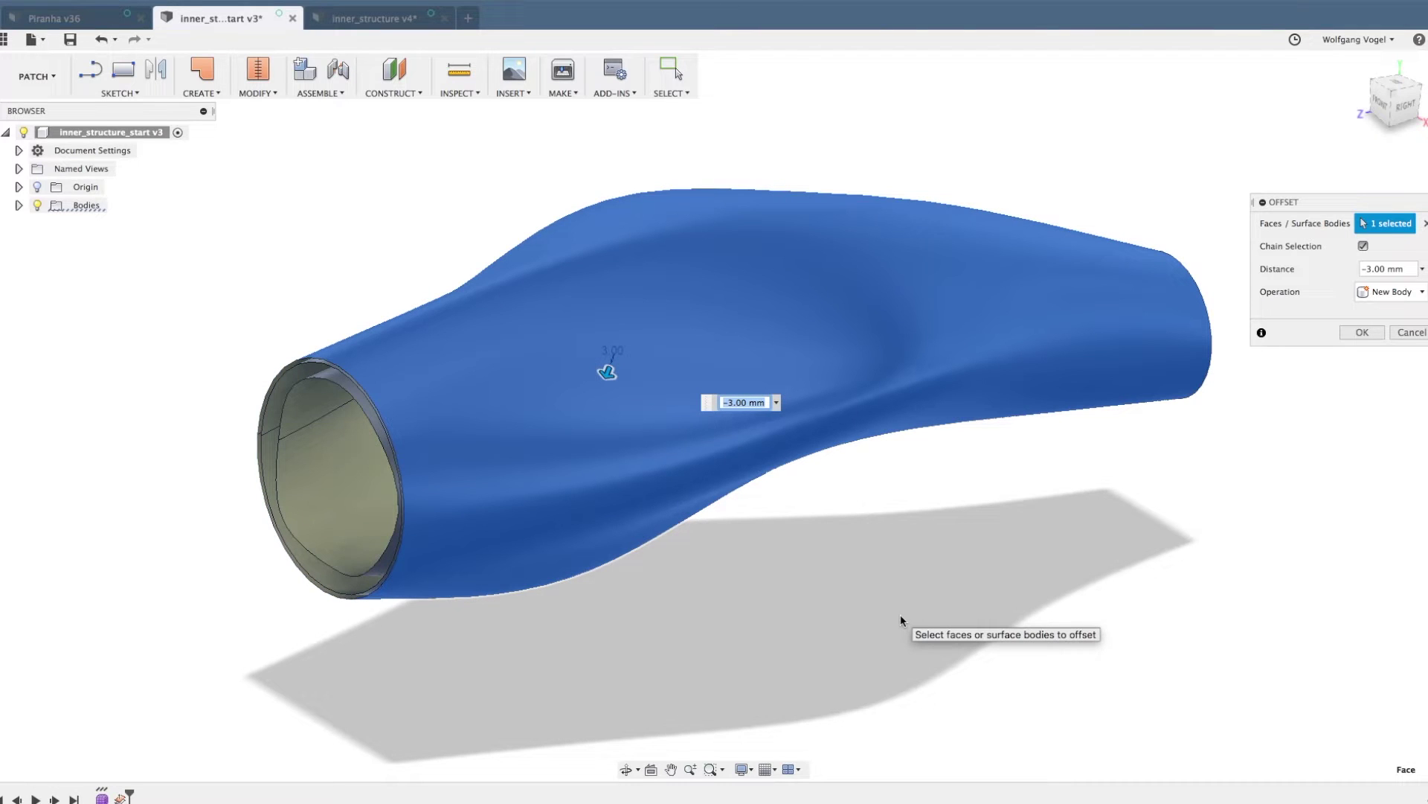
pyautogui.press('Return')
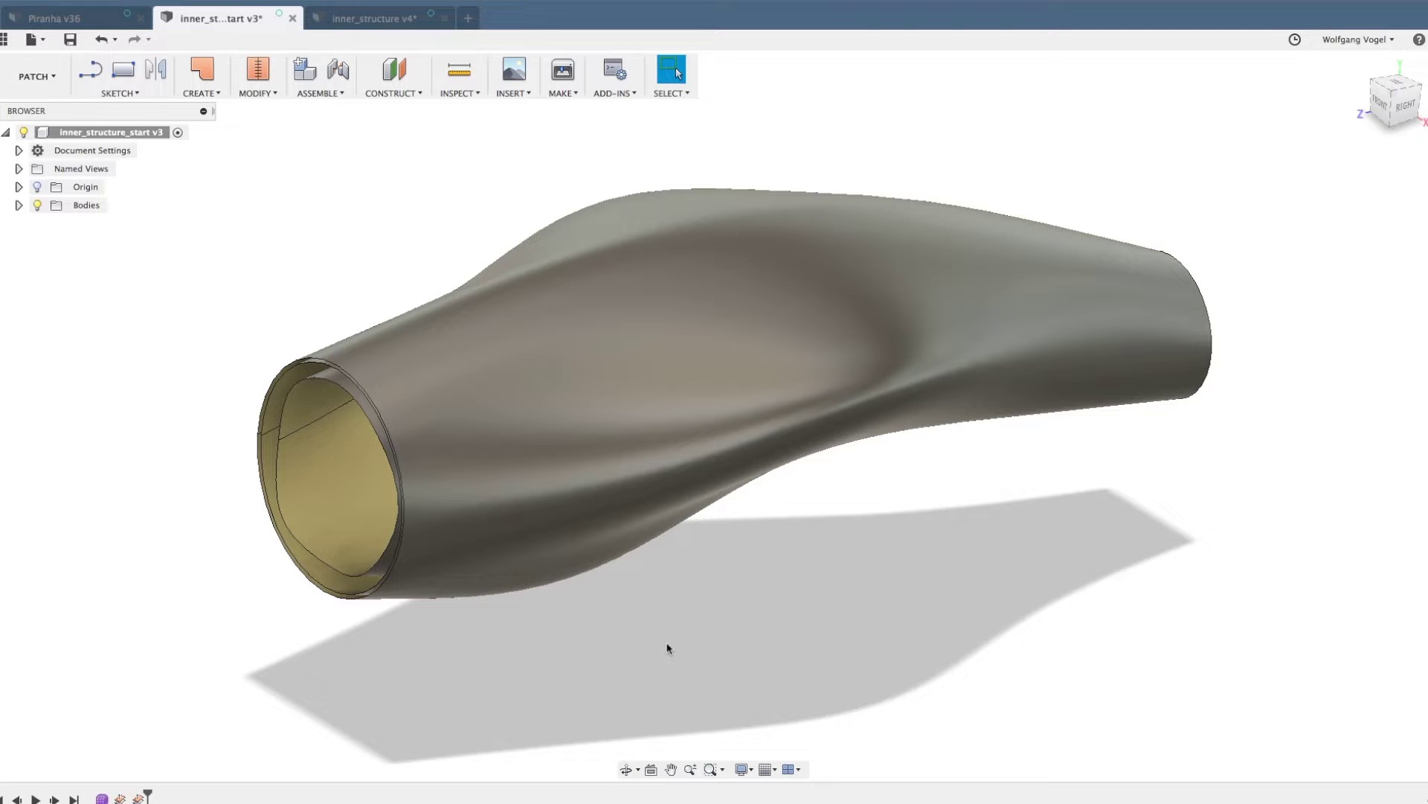
pyautogui.keyDown('shift'); pyautogui.moveTo(668, 647); pyautogui.dragTo(627, 654, button='middle'); pyautogui.keyUp('shift')
pyautogui.scroll(8, 287, 535)
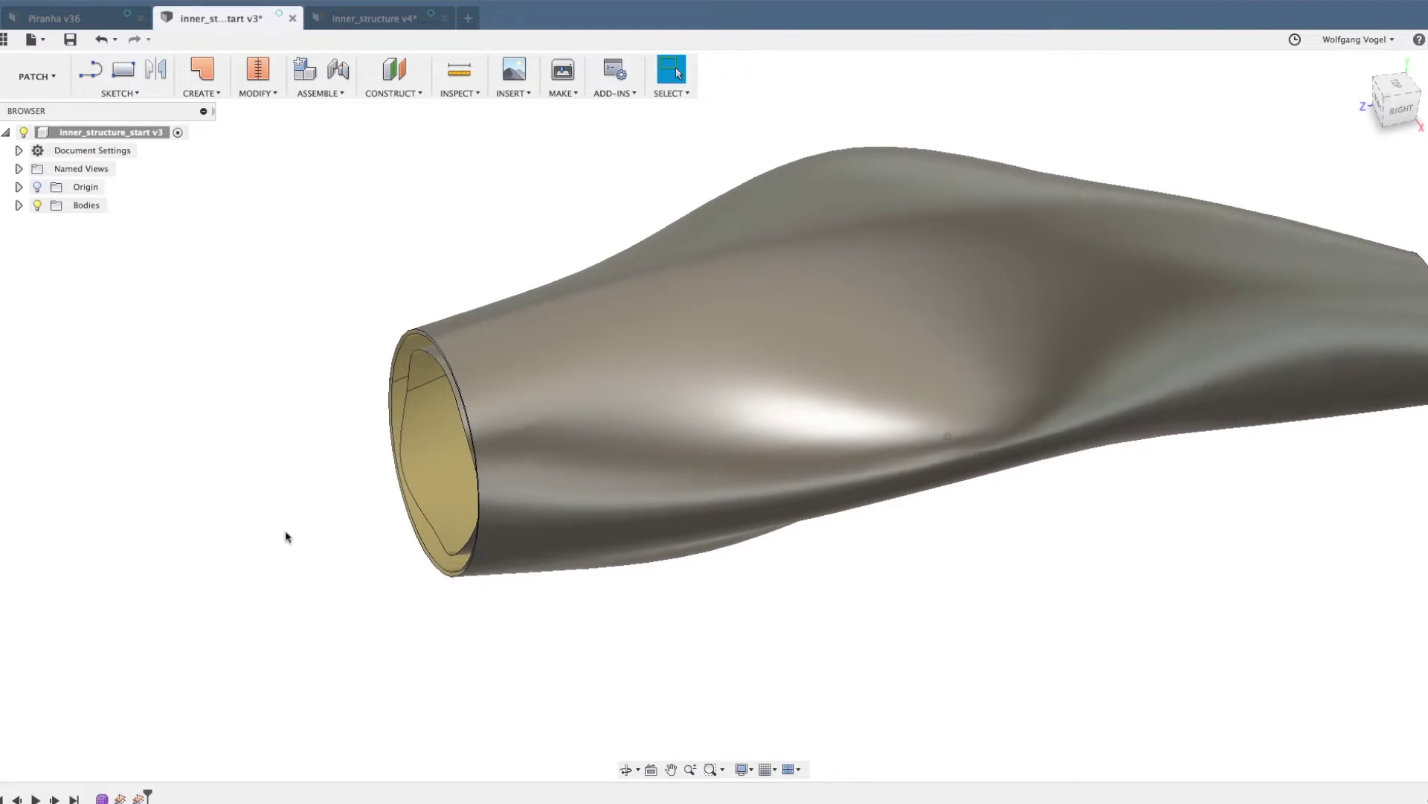
pyautogui.scroll(3, 282, 360)
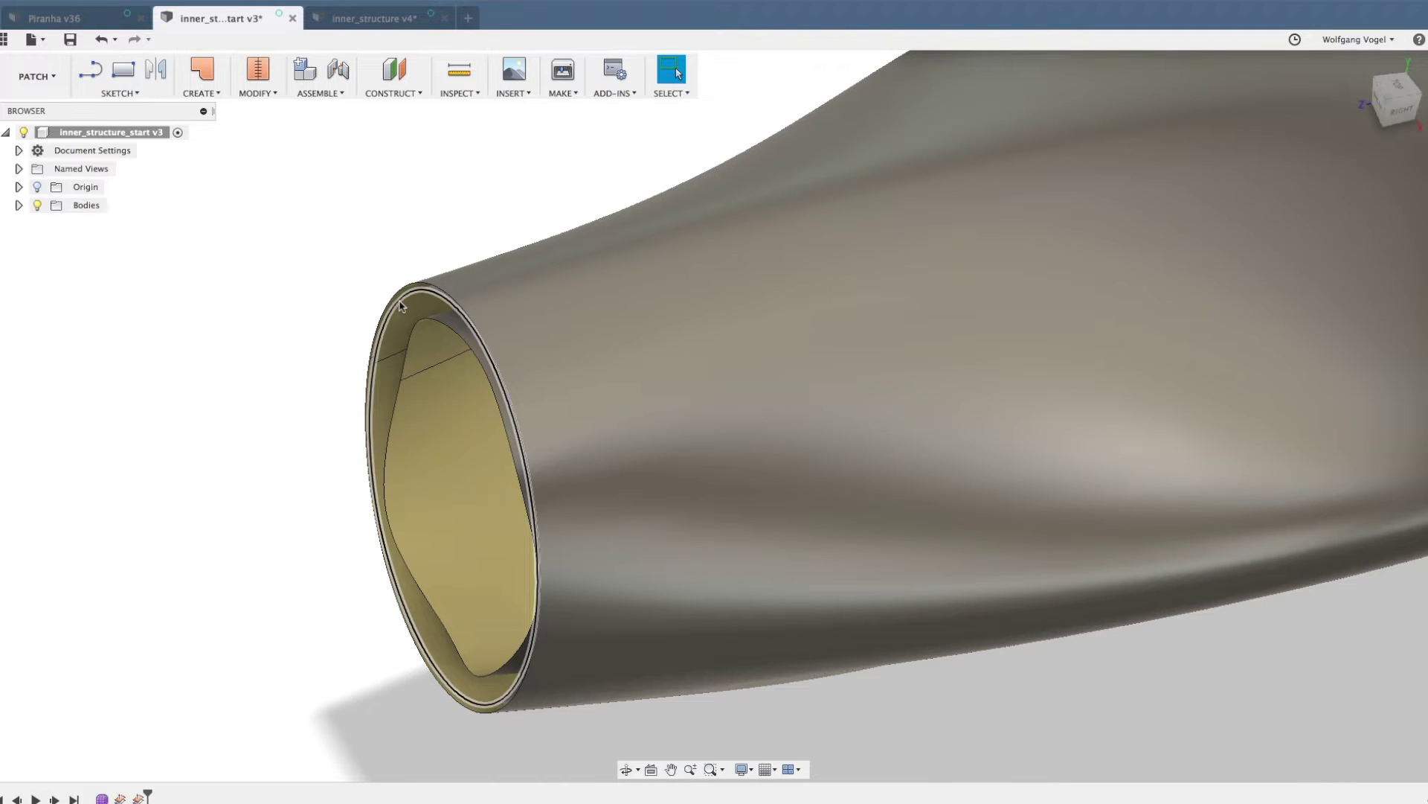
# - Extend the open-end edge of the -0.65 mm offset fuselage surface by 1 mm with the Natural extend type
pyautogui.click(400, 305)
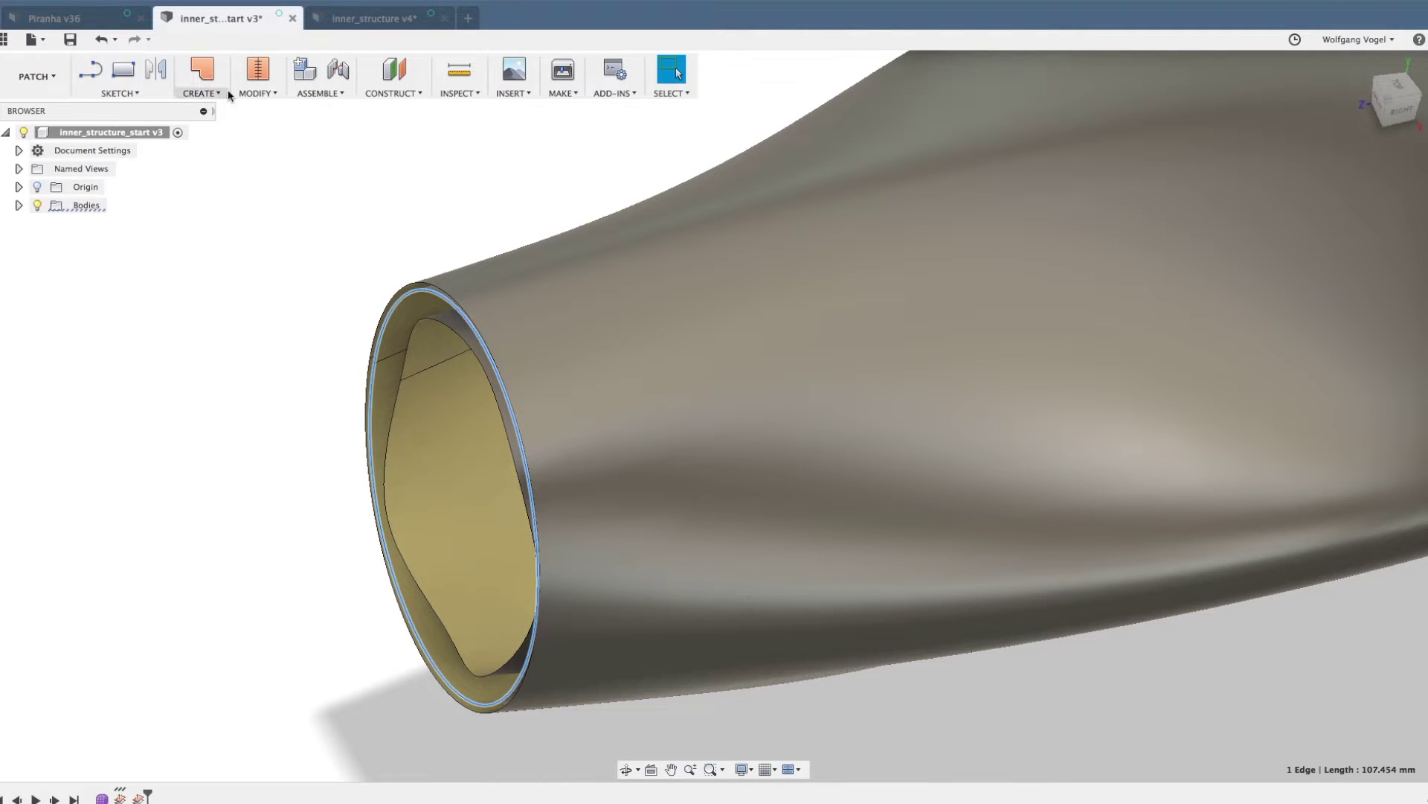
pyautogui.click(256, 93)
pyautogui.click(266, 174)
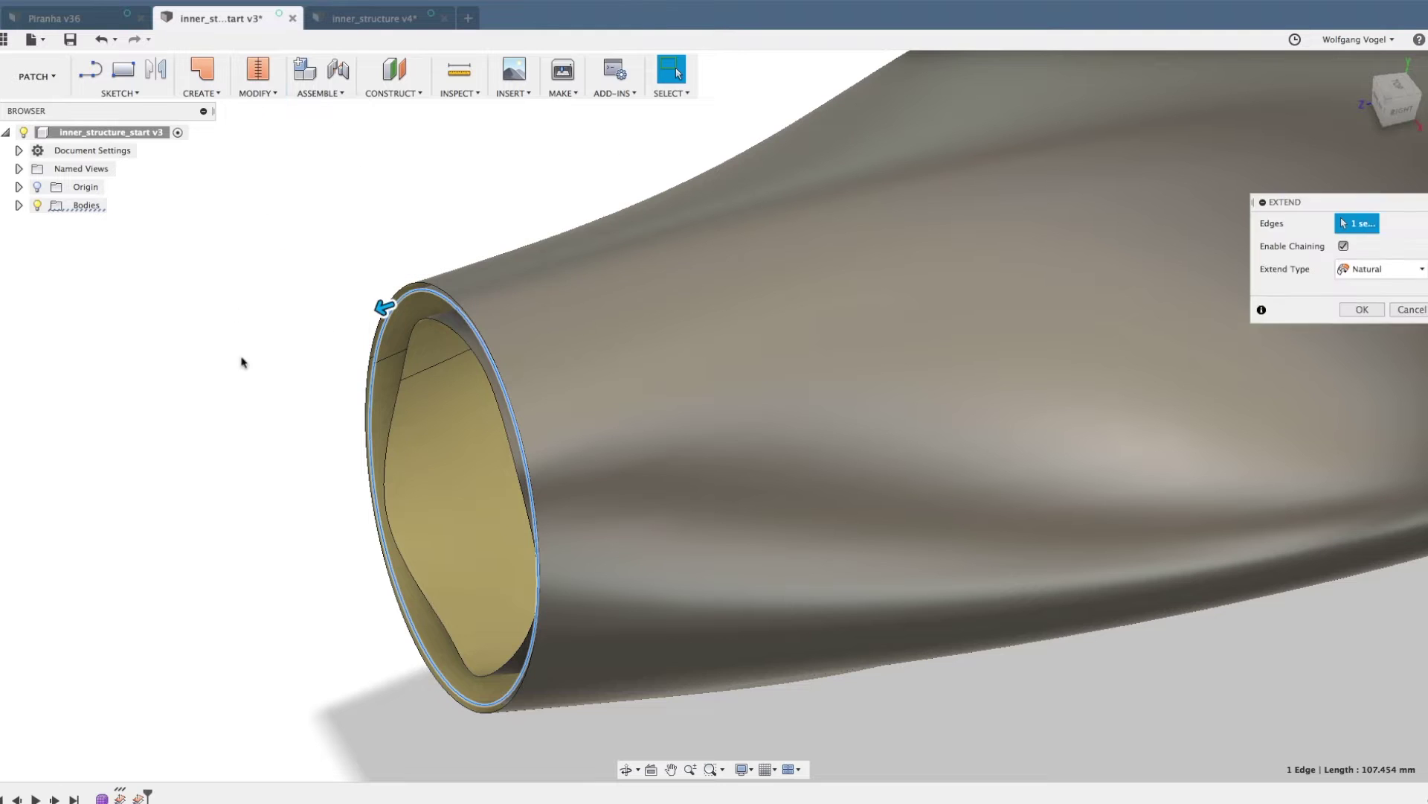
pyautogui.write('1')
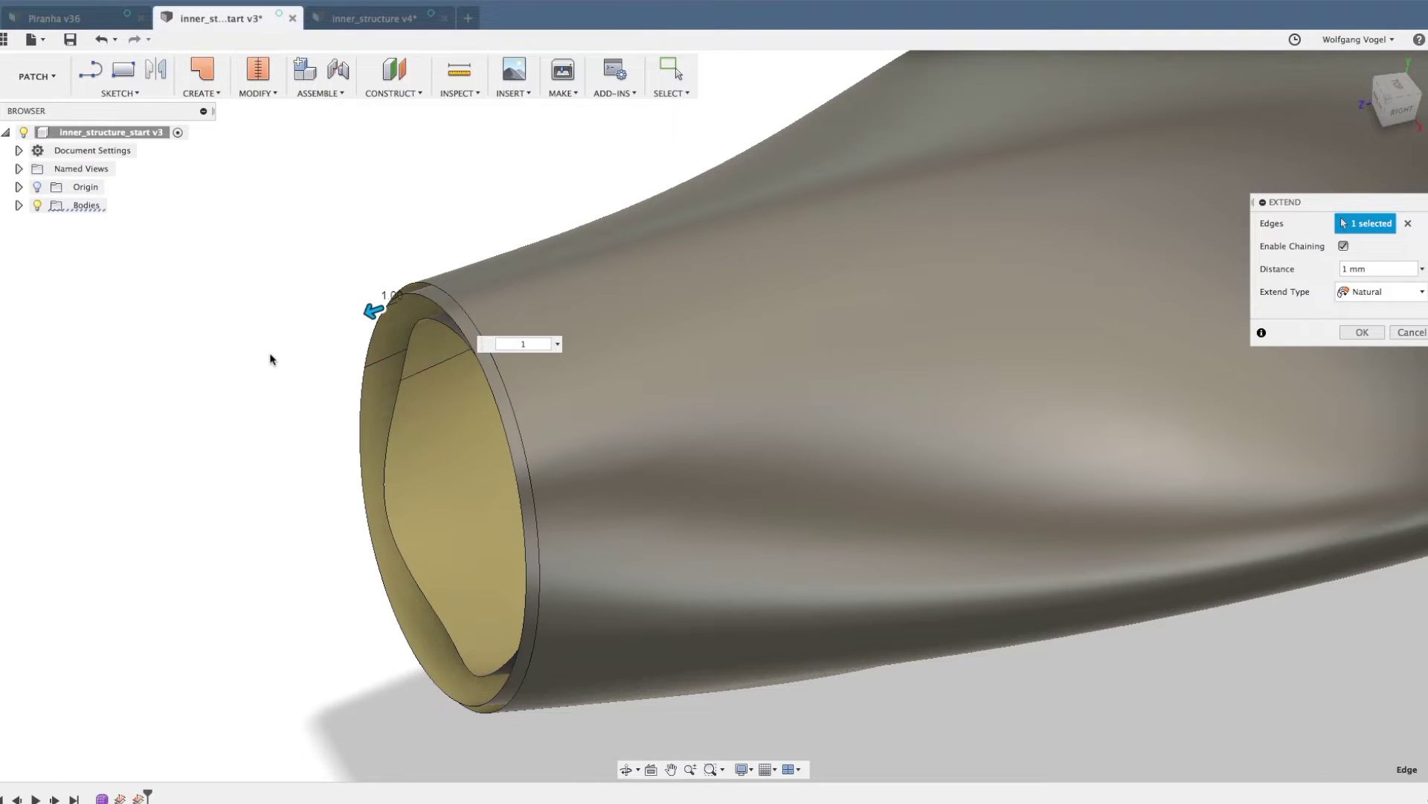
pyautogui.press('Return')
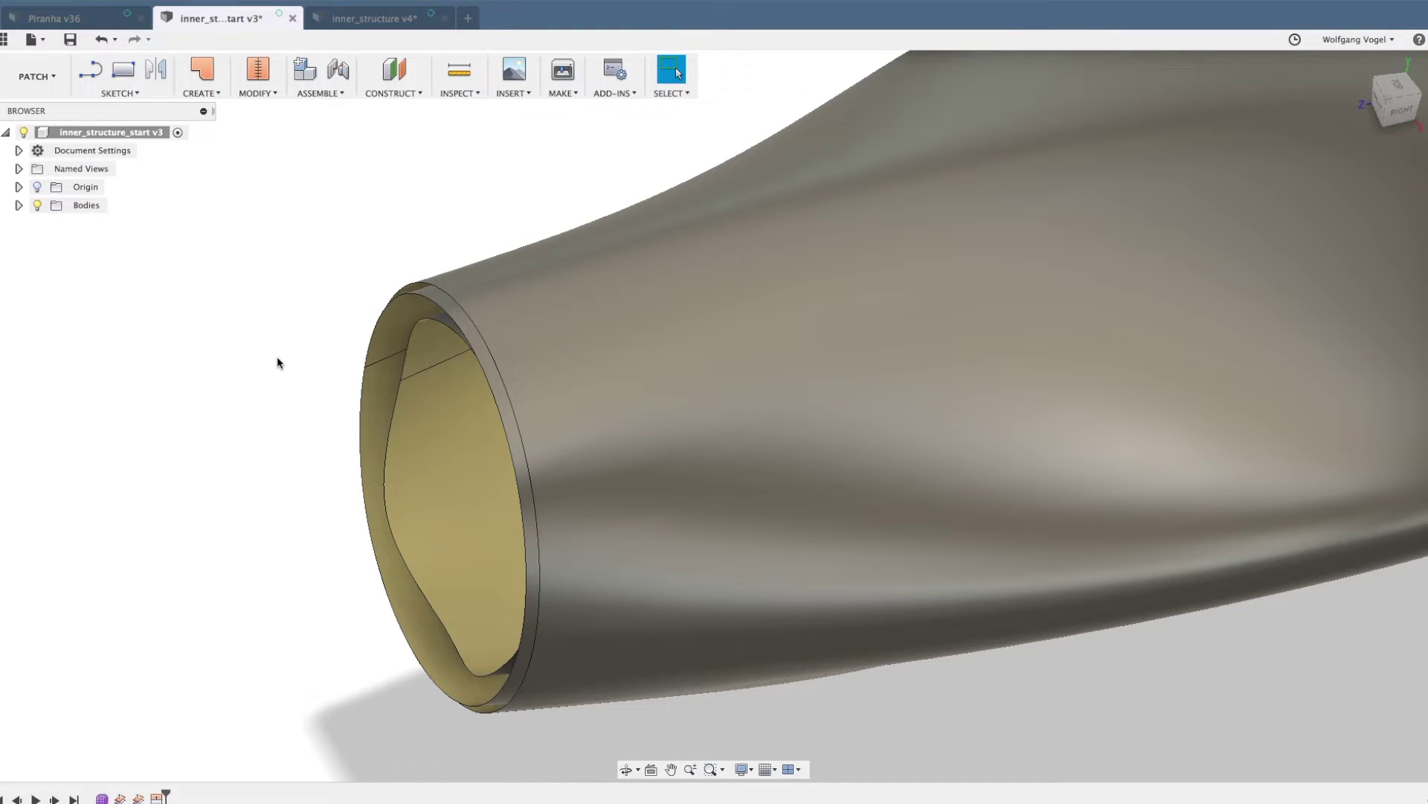
# - Extend the innermost offset surface's edge at the same open end by about 3.7 mm, using the Natural extend type
pyautogui.moveTo(275, 336); pyautogui.dragTo(271, 277, button='right')
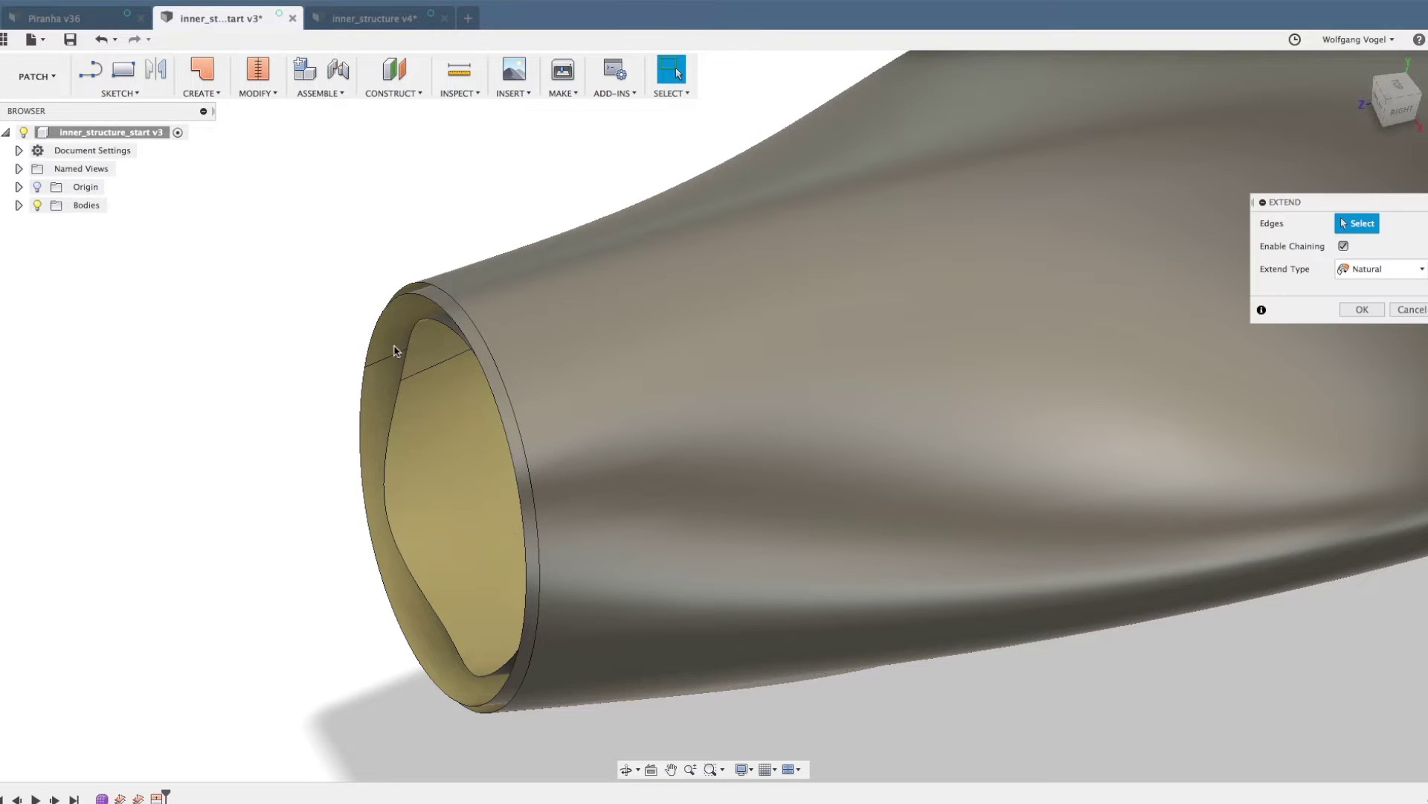
pyautogui.click(412, 357)
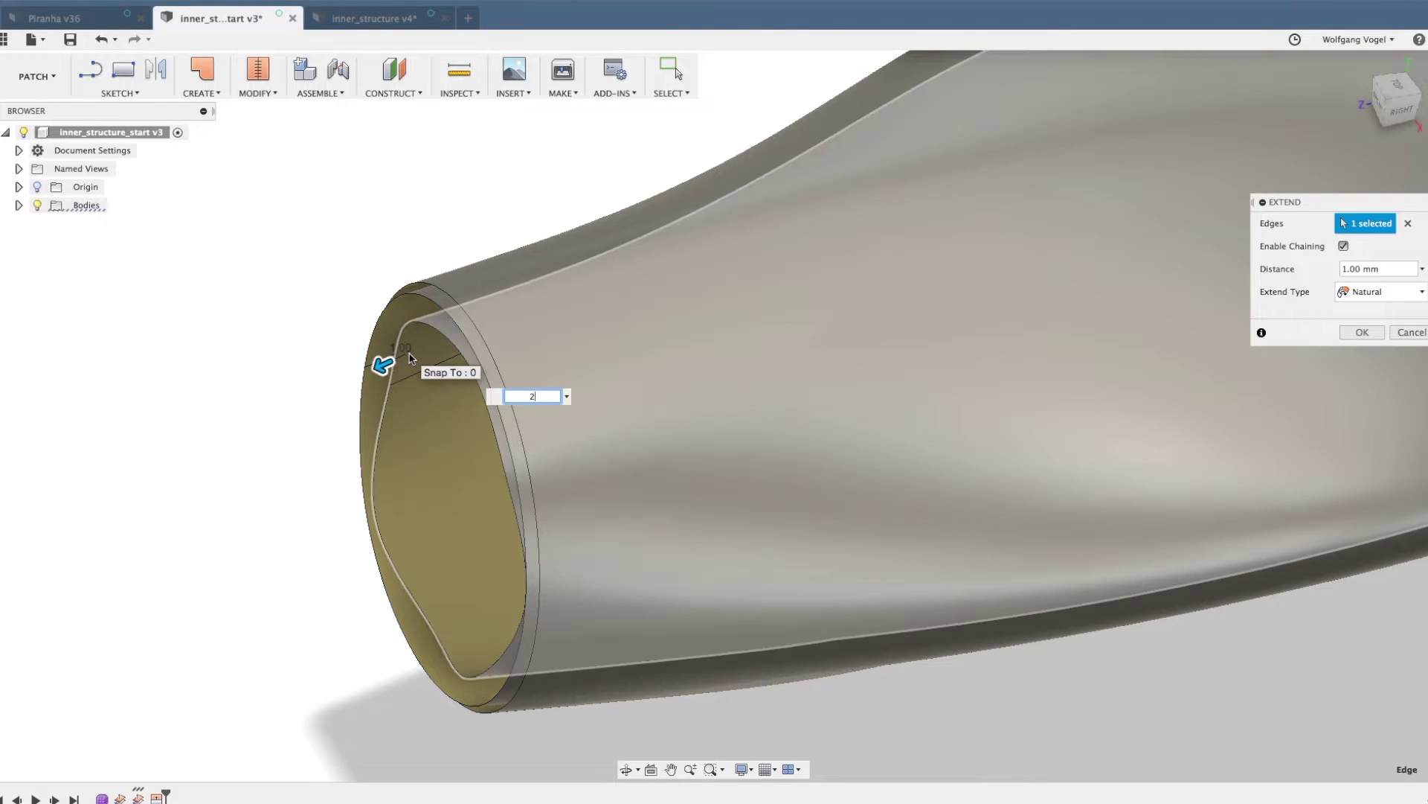
pyautogui.keyDown('shift'); pyautogui.moveTo(410, 358); pyautogui.dragTo(345, 370, button='middle'); pyautogui.keyUp('shift')
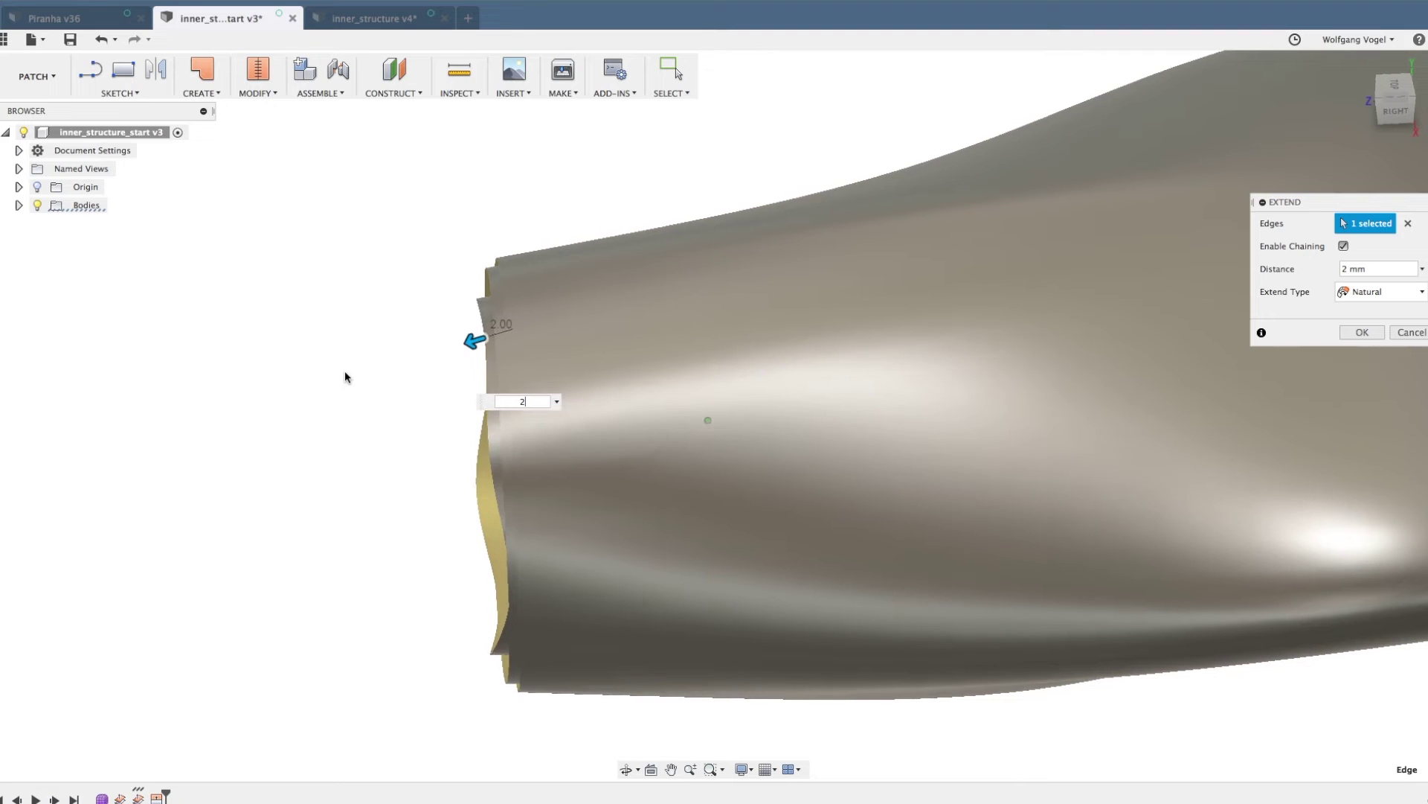
pyautogui.moveTo(474, 340); pyautogui.dragTo(451, 347)
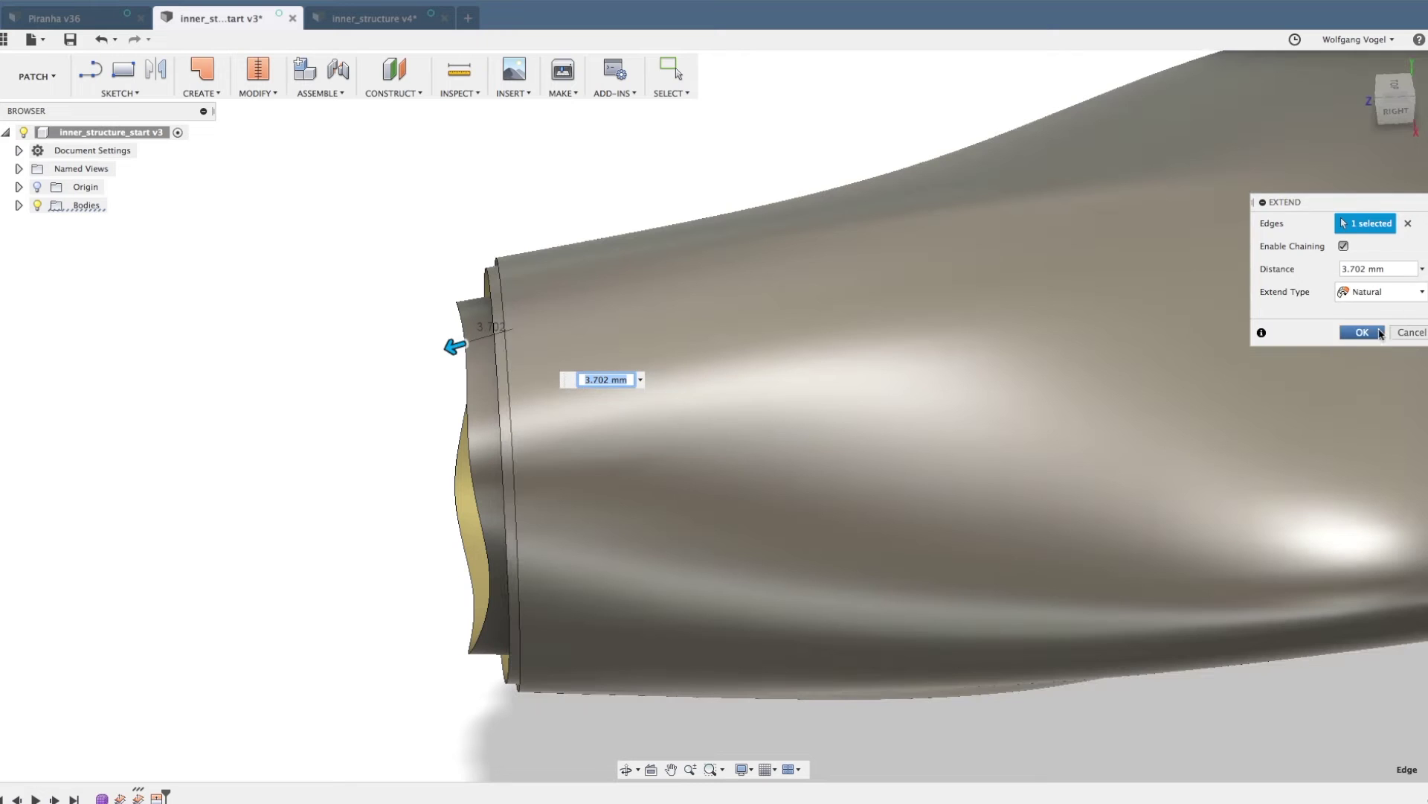
pyautogui.click(1374, 331)
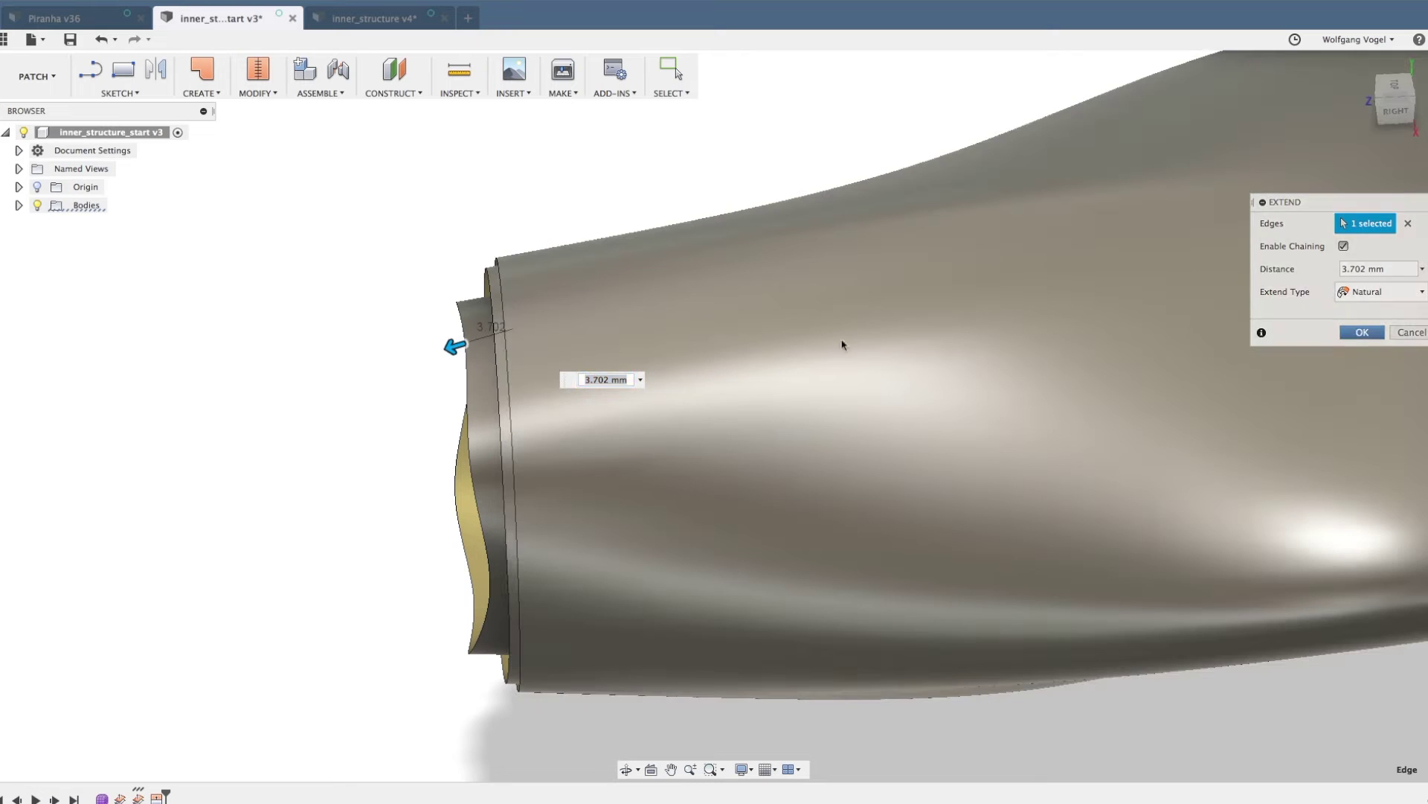
# - Extend the -0.65 mm offset surface's edge by 1 mm at the opposite end of the fuselage
pyautogui.scroll(-5, 223, 417)
pyautogui.scroll(8, 1092, 435)
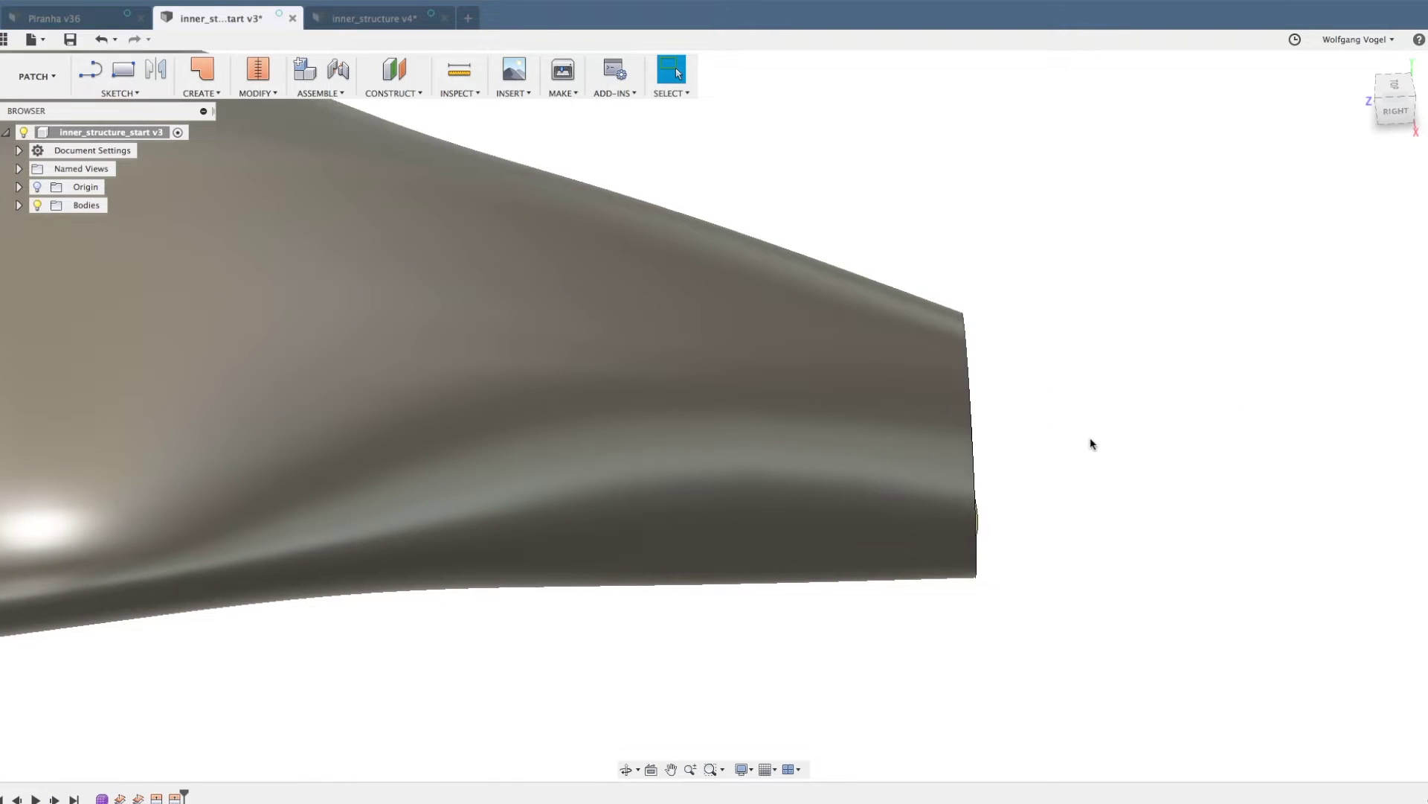
pyautogui.keyDown('shift'); pyautogui.moveTo(1092, 441); pyautogui.dragTo(1007, 360, button='middle'); pyautogui.keyUp('shift')
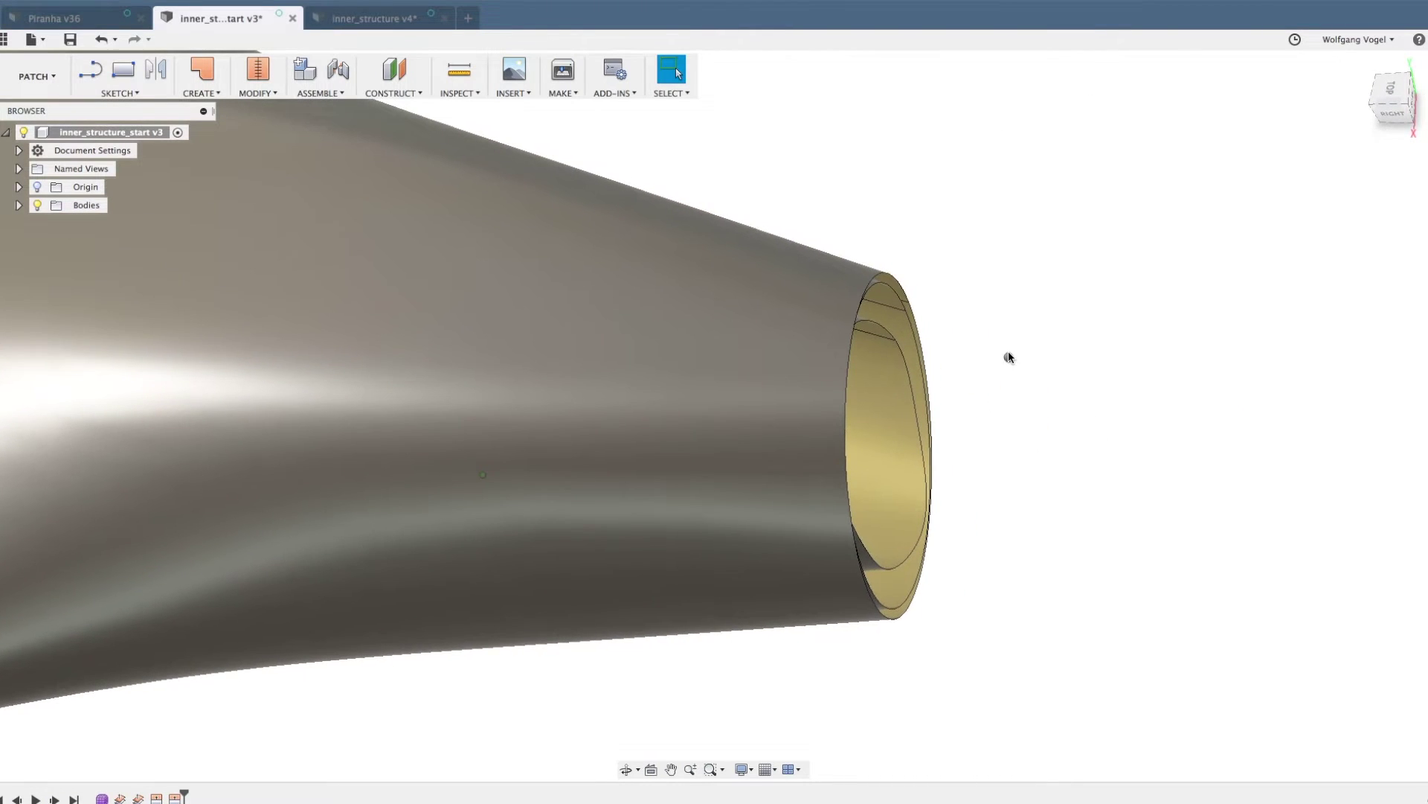
pyautogui.rightClick(1009, 357)
pyautogui.click(1023, 314)
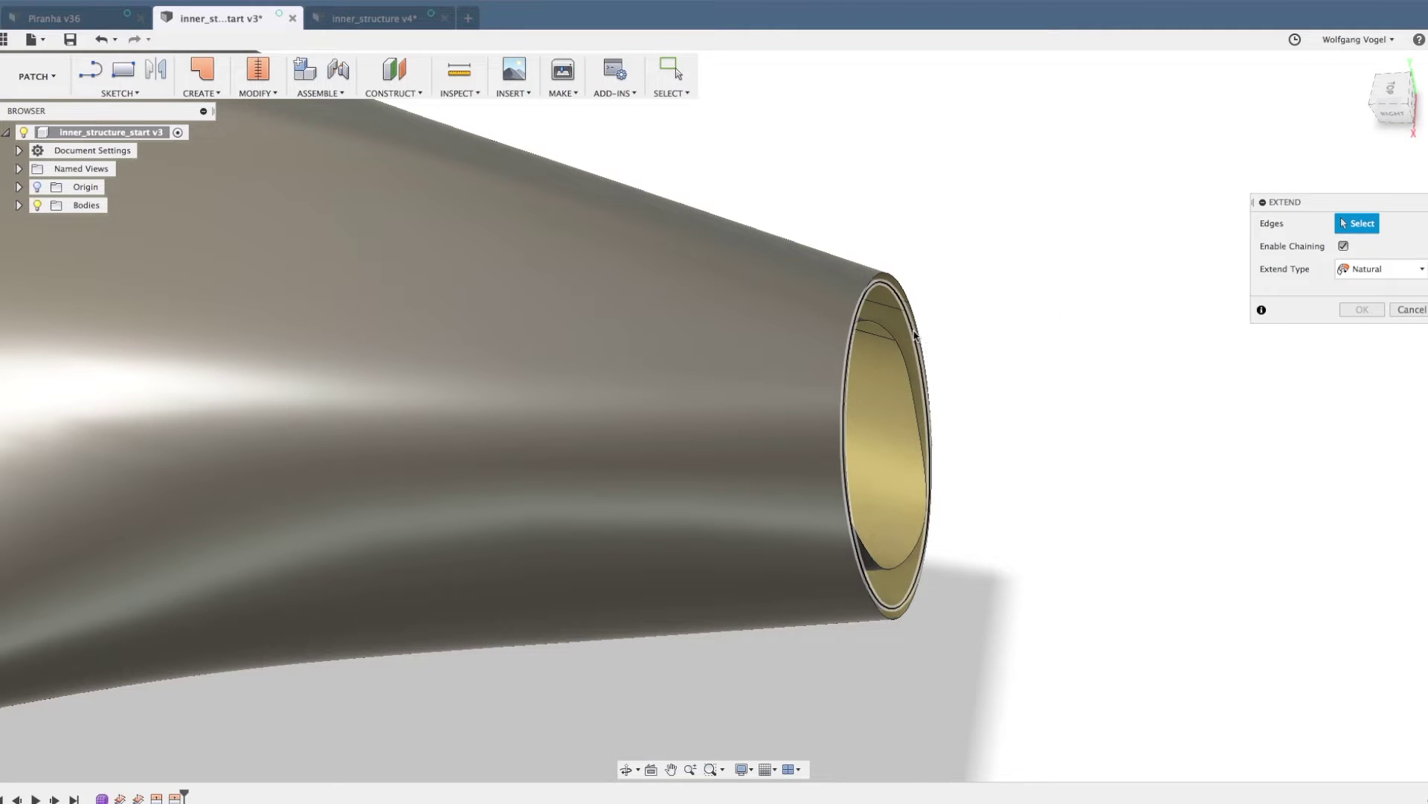
pyautogui.click(915, 335)
pyautogui.press('Return')
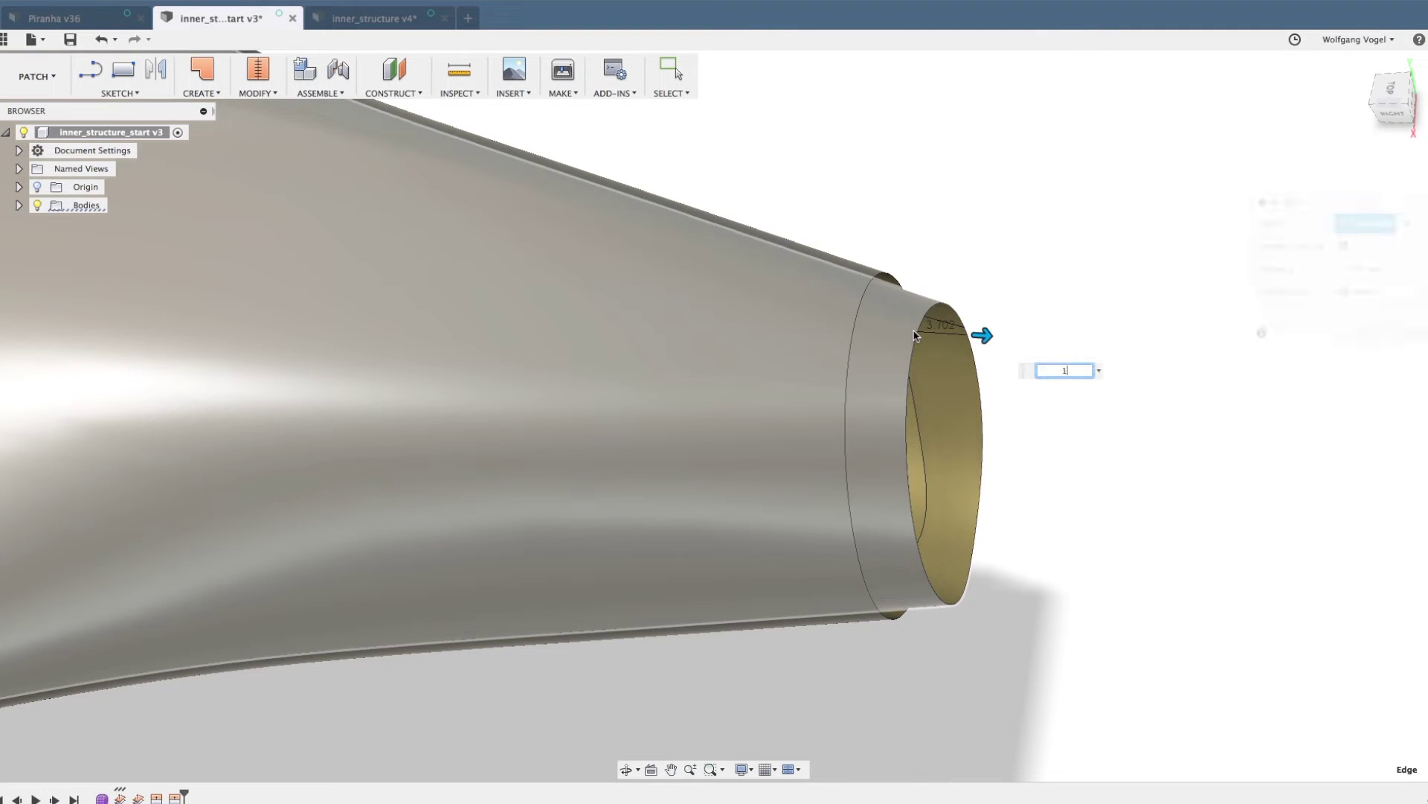
# - Extend the innermost offset surface's edge by 4 mm at this end and check the stepped openings
pyautogui.rightClick(1001, 338)
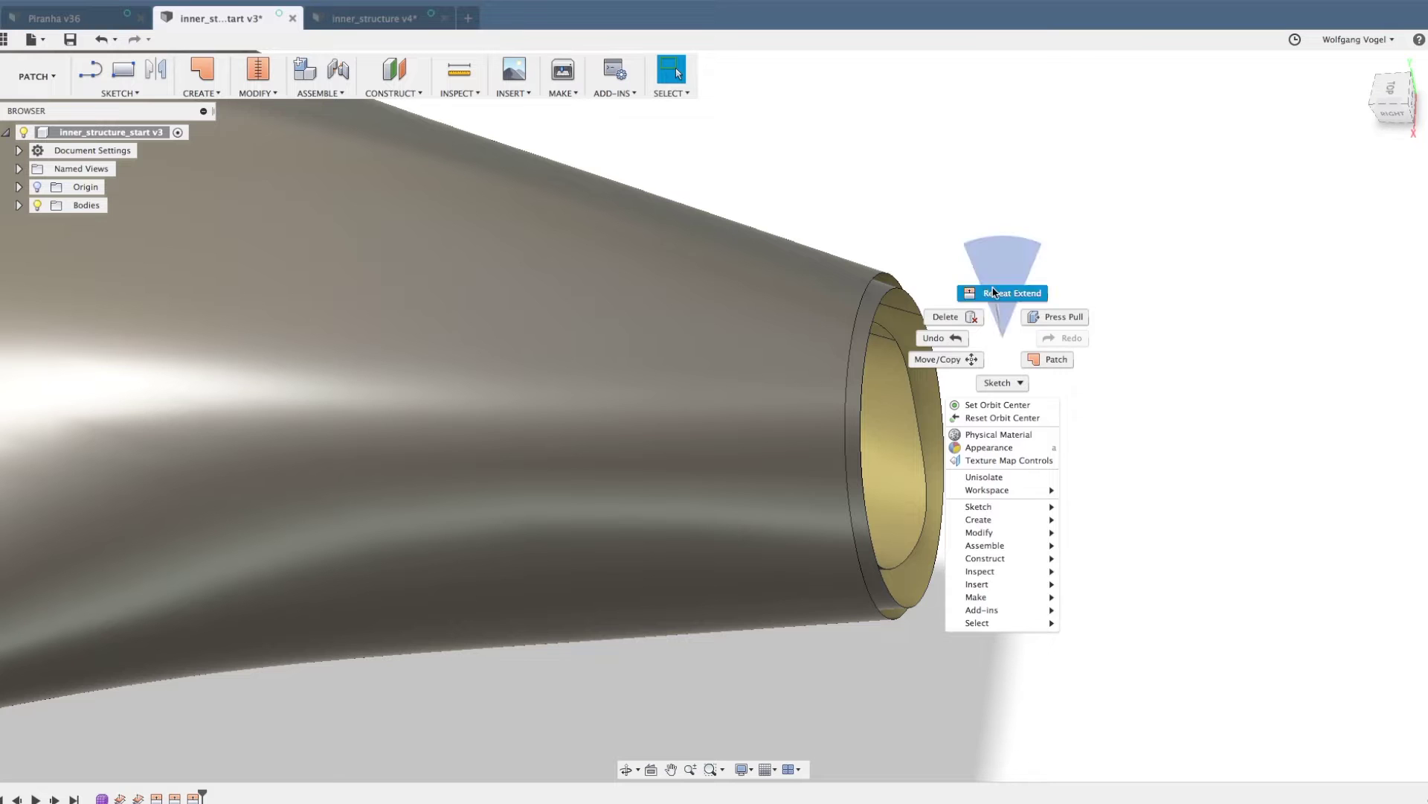
pyautogui.click(991, 293)
pyautogui.click(913, 386)
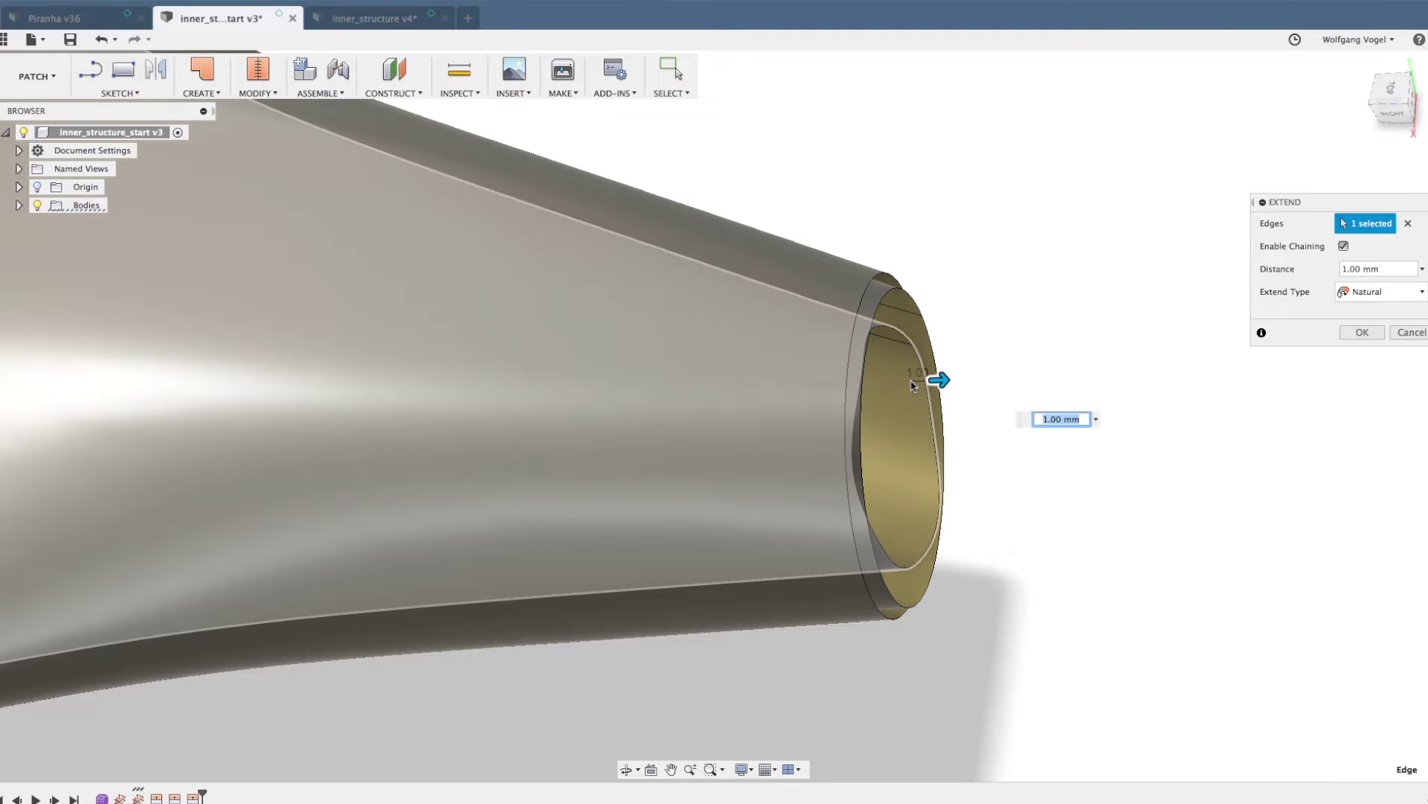
pyautogui.write('4')
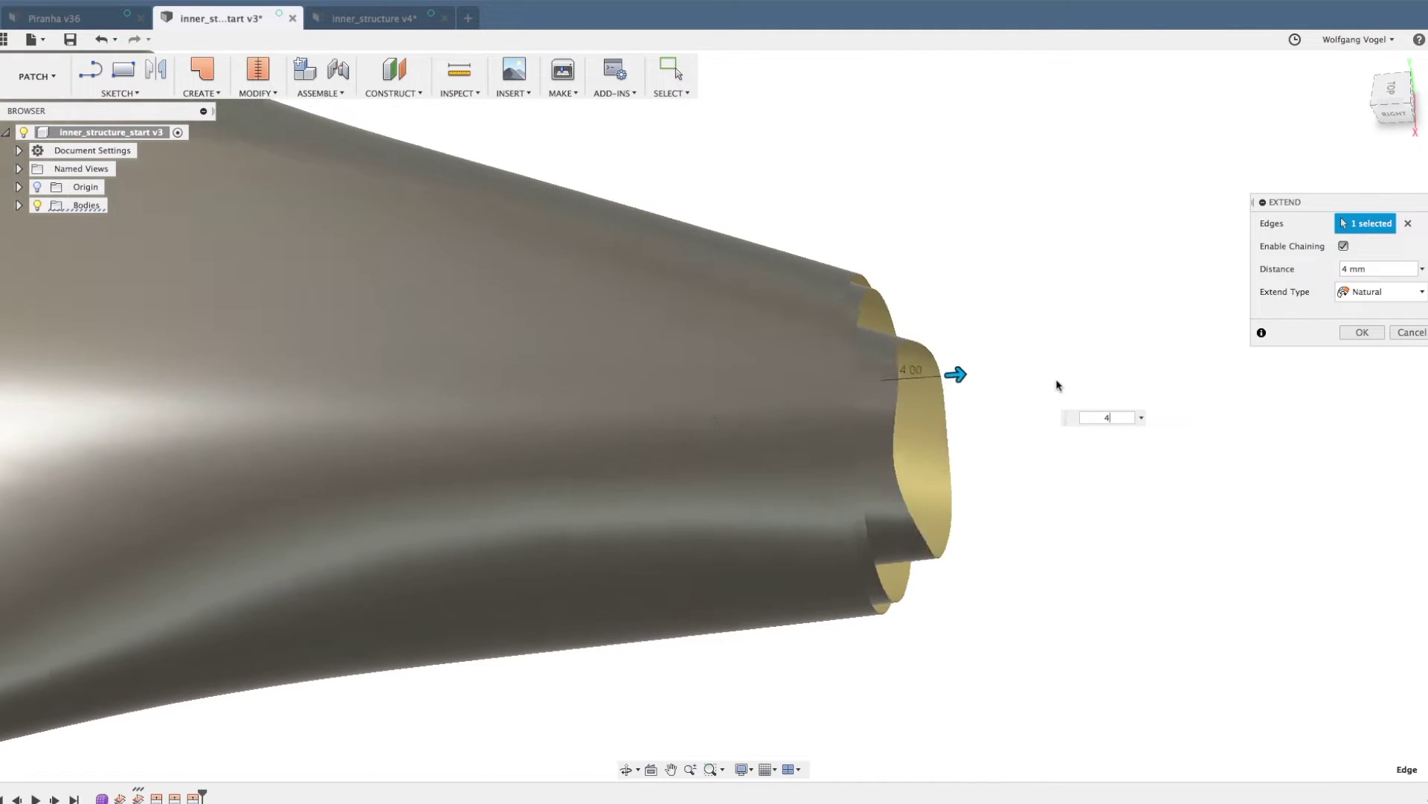
pyautogui.click(1362, 331)
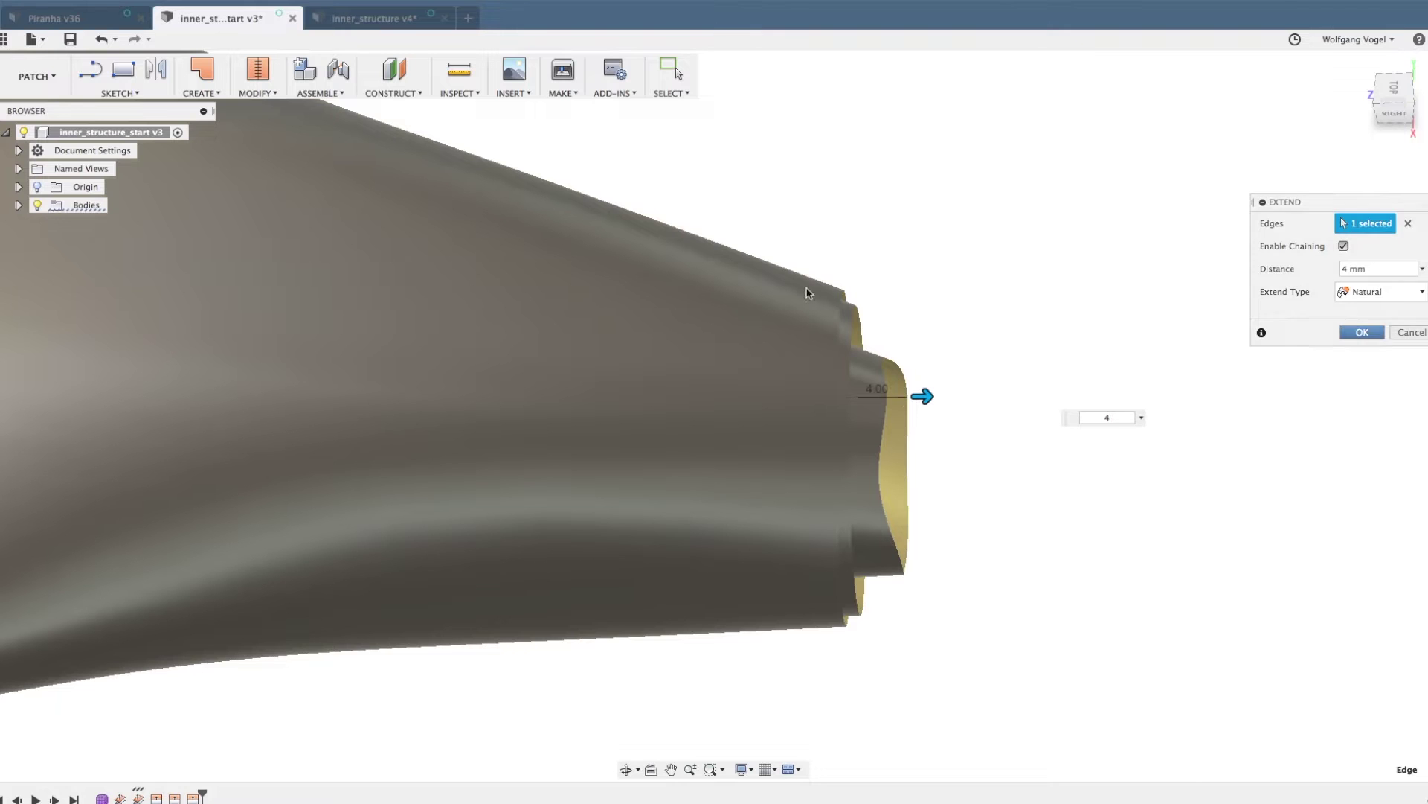
pyautogui.keyDown('shift'); pyautogui.moveTo(1087, 296); pyautogui.dragTo(1094, 300, button='middle'); pyautogui.keyUp('shift')
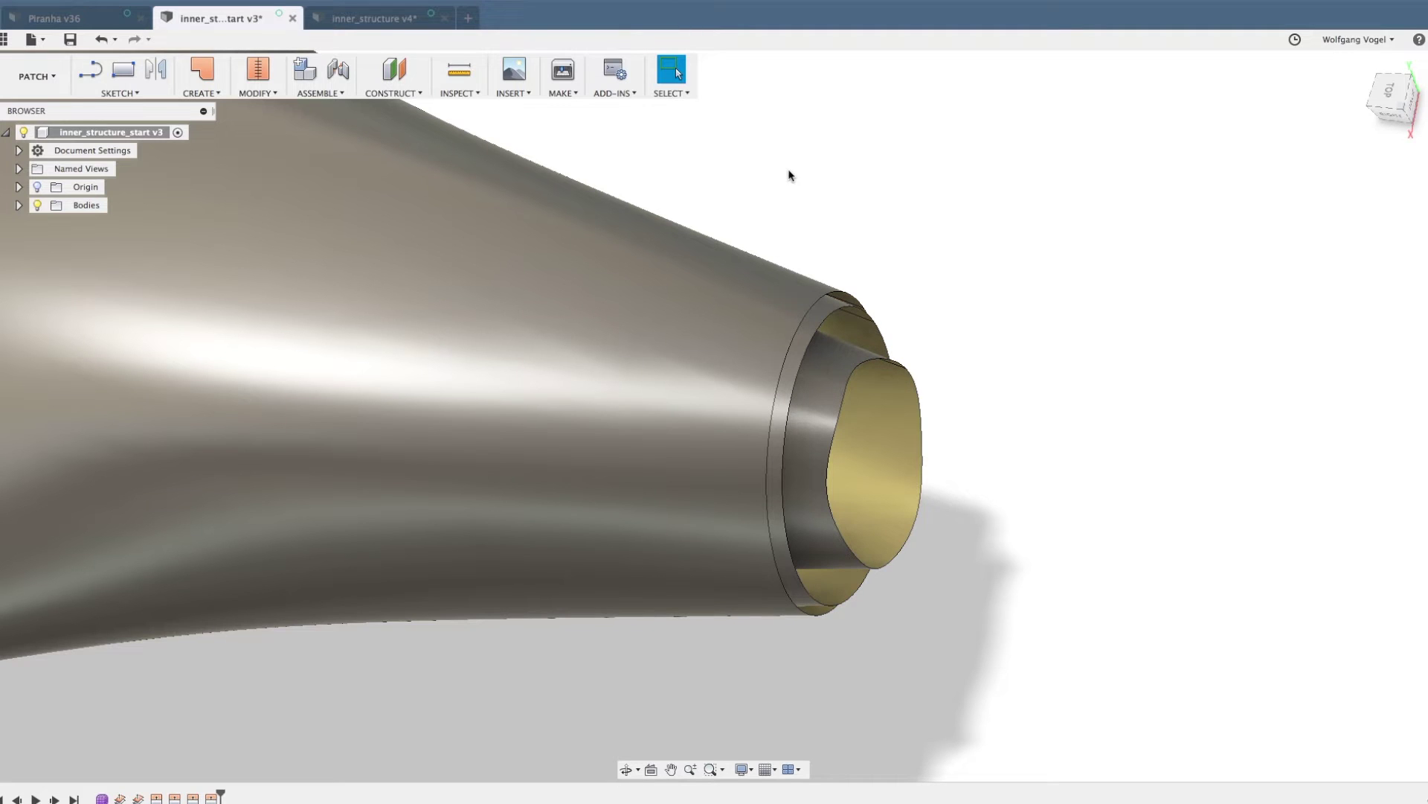
# - Patch the openings of the outer surface and the -0.65 mm offset surface at this end as new bodies
pyautogui.click(197, 69)
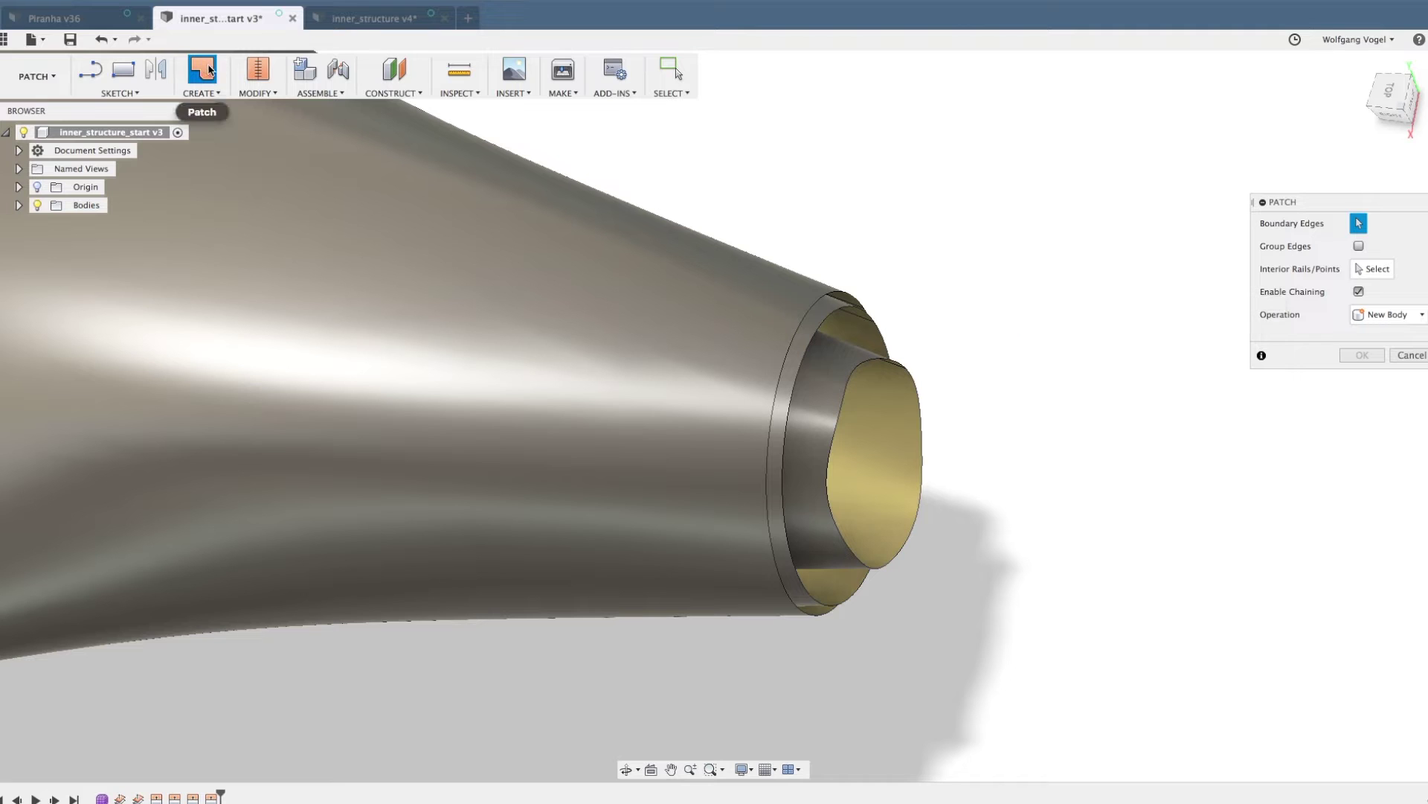
pyautogui.click(825, 302)
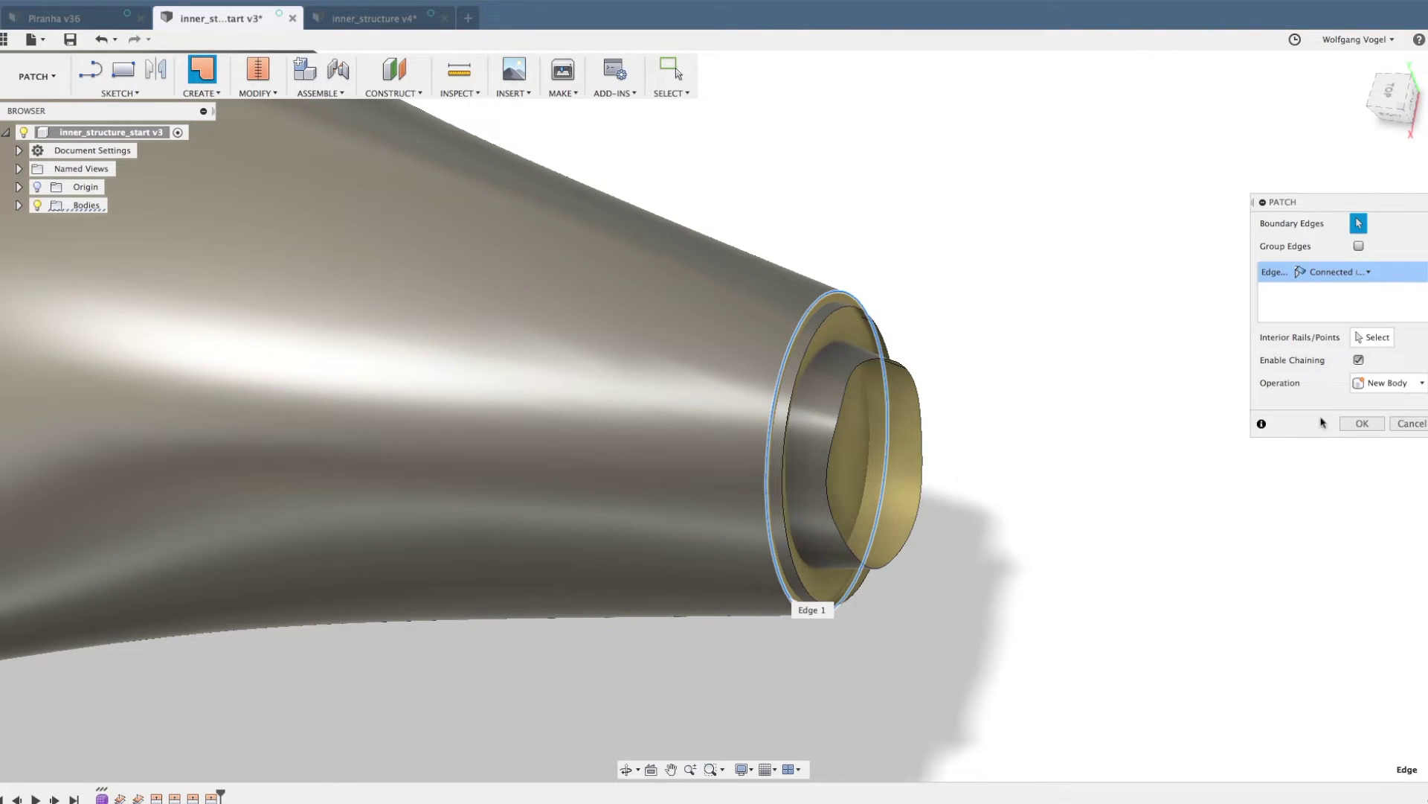
pyautogui.press('Return')
pyautogui.rightClick(1026, 395)
pyautogui.press('Escape')
pyautogui.click(879, 334)
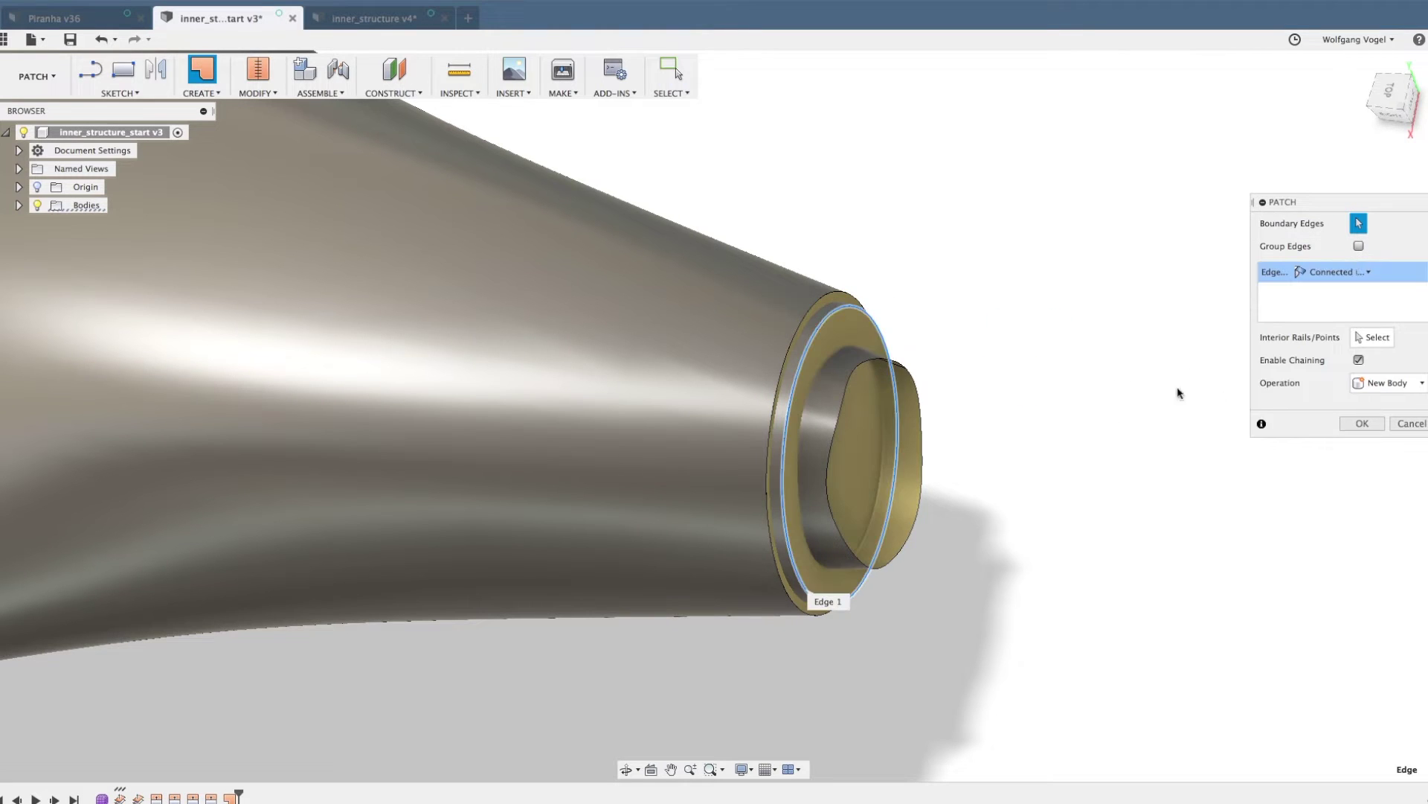
pyautogui.click(1359, 425)
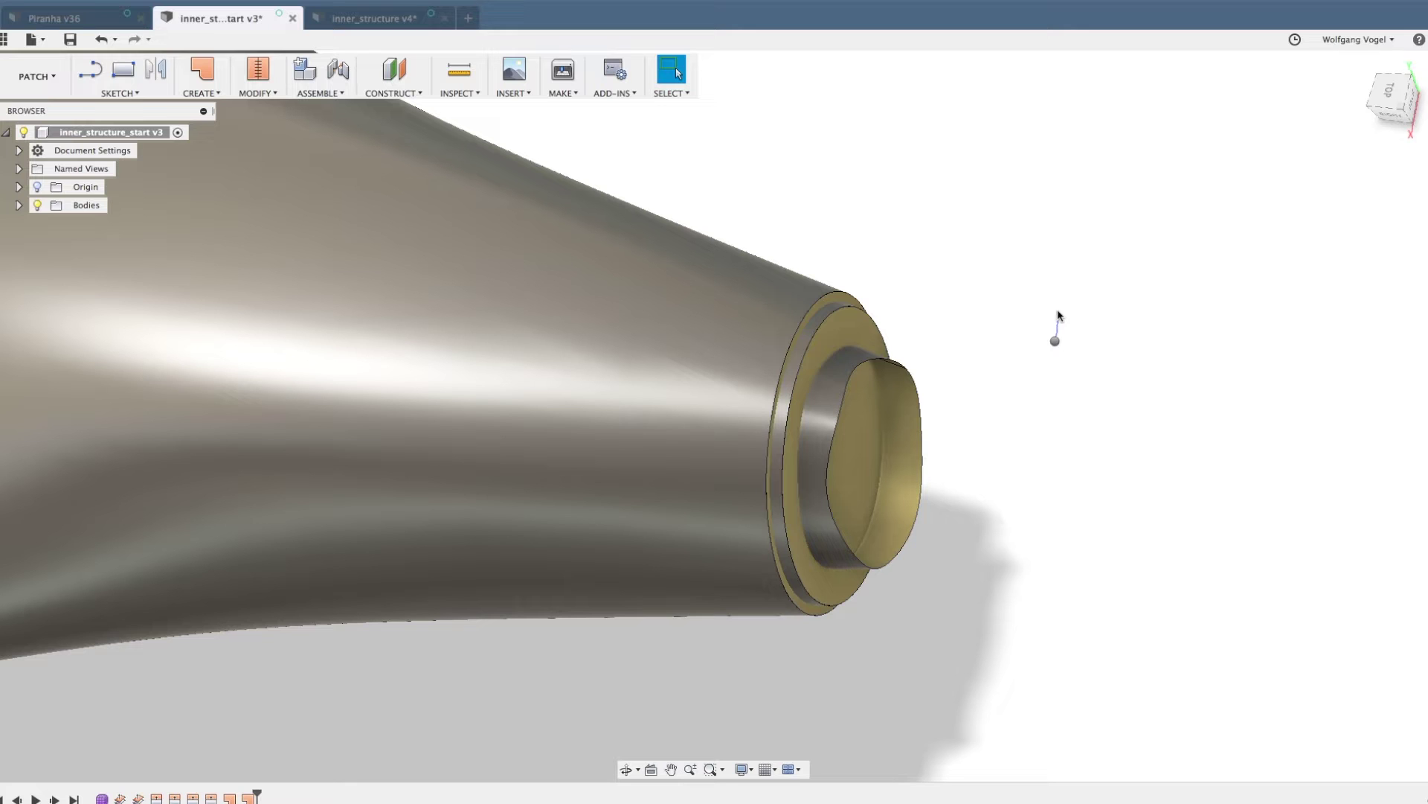
# - Close the innermost surface's opening at the same end with a Patch as a new body
pyautogui.rightClick(1055, 338)
pyautogui.click(1051, 295)
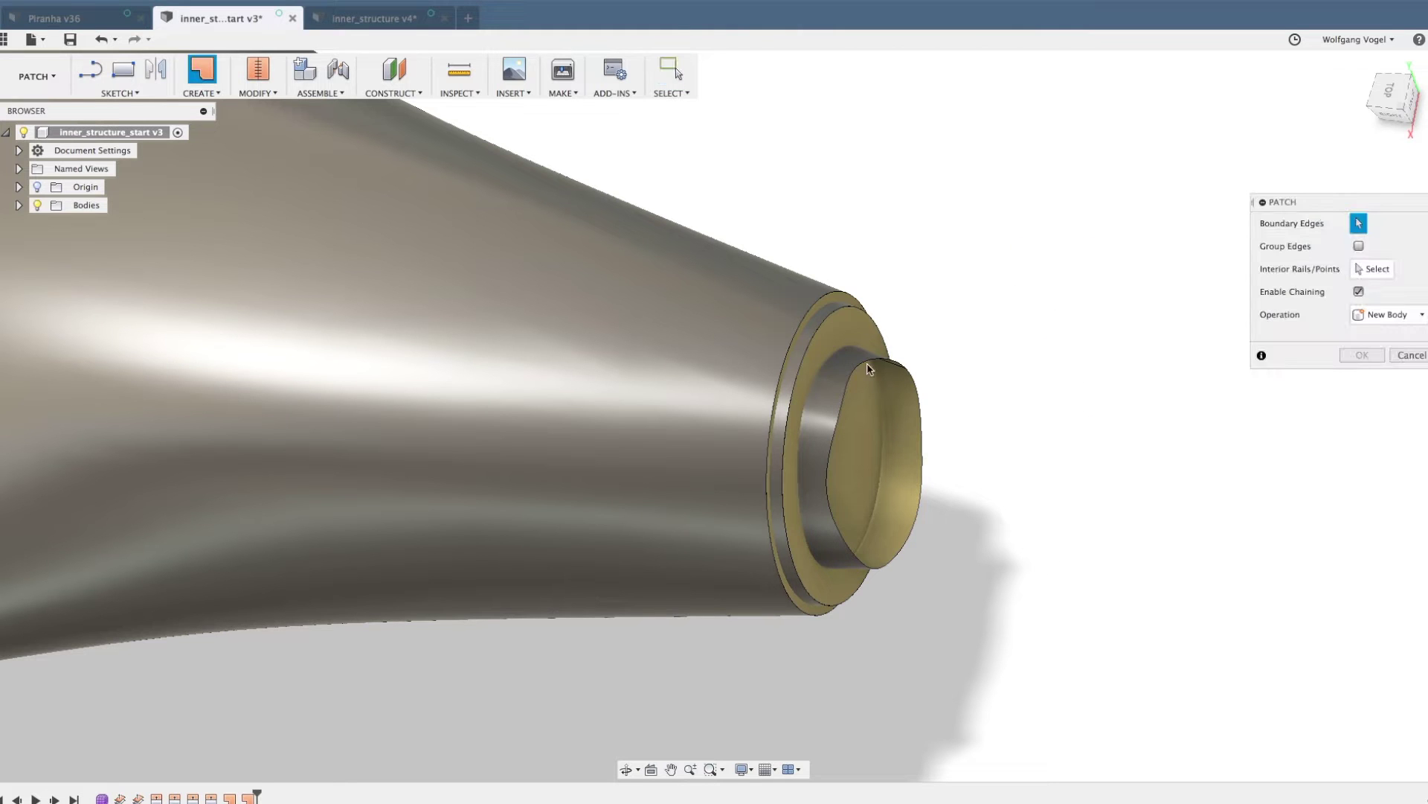
pyautogui.click(906, 374)
pyautogui.click(1362, 423)
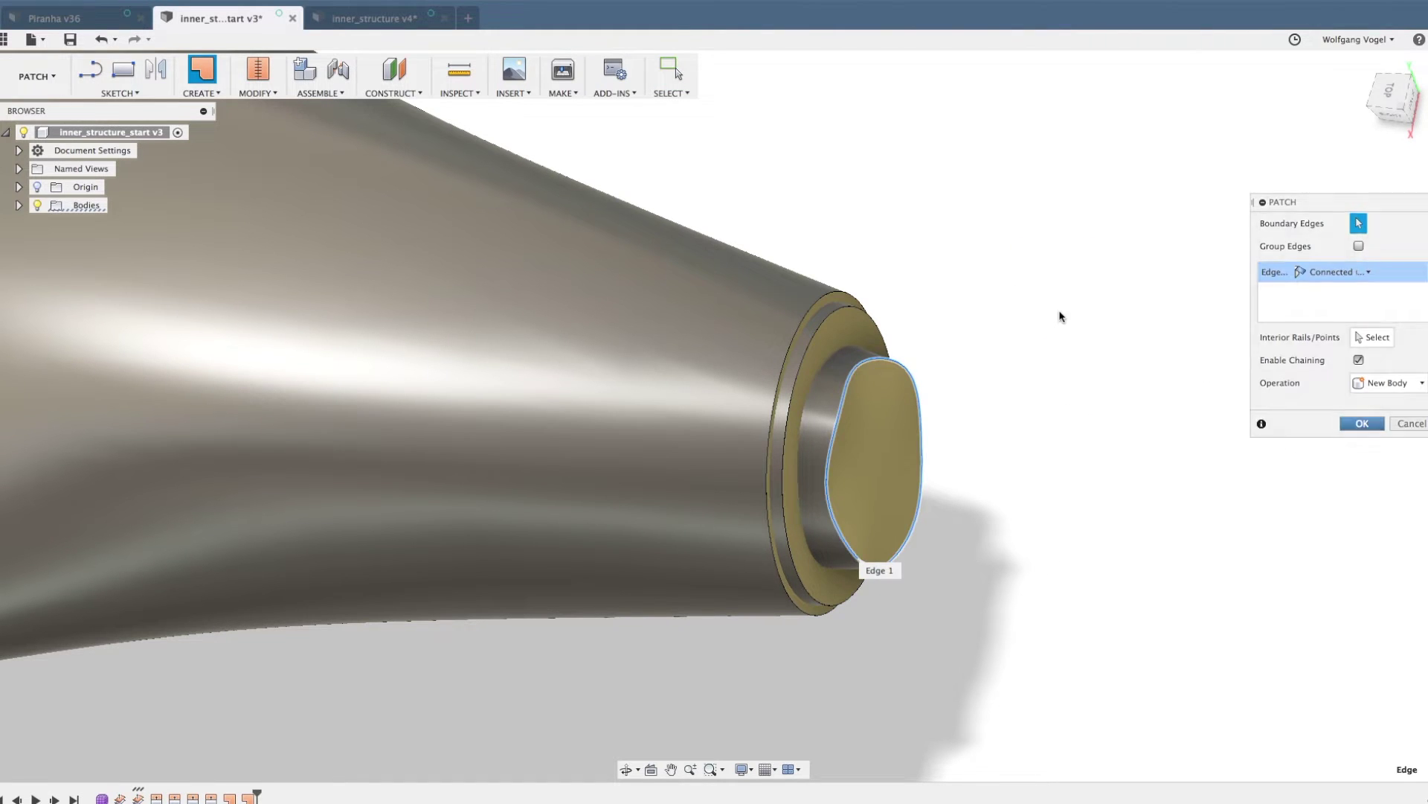
# - Patch the outer fuselage surface's opening at the other, still open end as a new body
pyautogui.keyDown('shift'); pyautogui.moveTo(1078, 403); pyautogui.dragTo(1293, 436, button='middle'); pyautogui.keyUp('shift')
pyautogui.scroll(-5, 1293, 436)
pyautogui.scroll(5, 283, 584)
pyautogui.keyDown('shift'); pyautogui.moveTo(283, 584); pyautogui.dragTo(256, 392, button='middle'); pyautogui.keyUp('shift')
pyautogui.rightClick(254, 358)
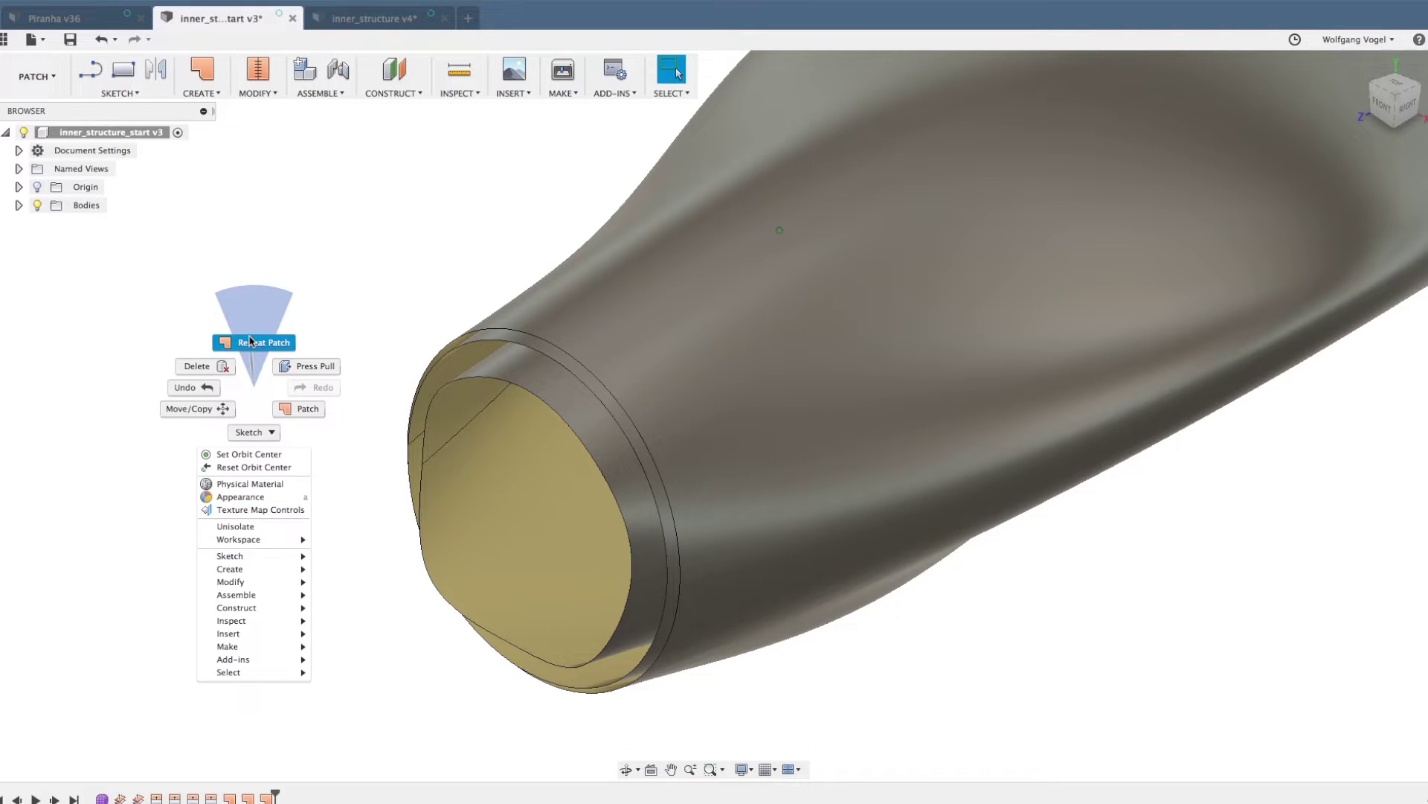
pyautogui.click(252, 341)
pyautogui.click(533, 337)
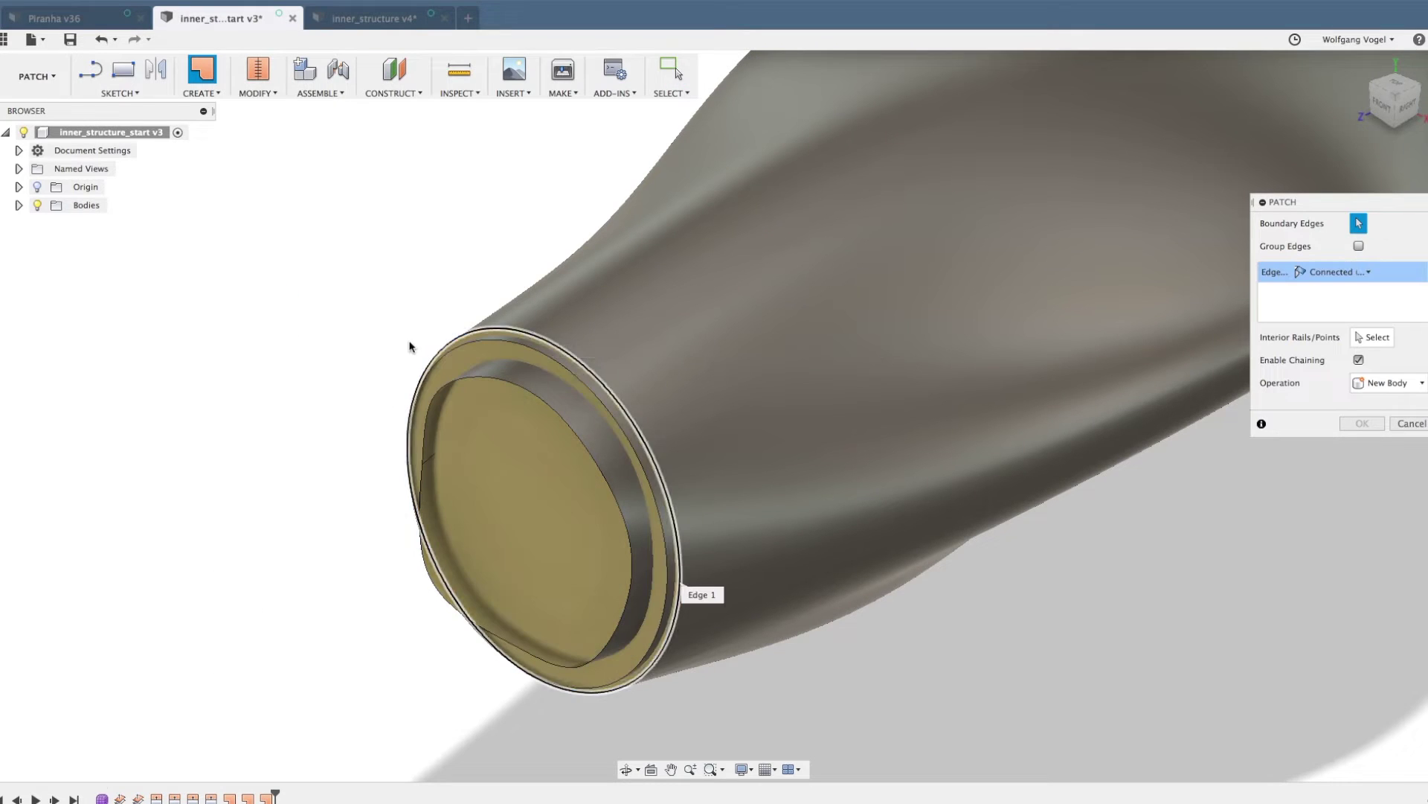
pyautogui.press('Return')
# - Patch the openings of the middle and innermost offset surfaces at that end as new bodies
pyautogui.rightClick(329, 352)
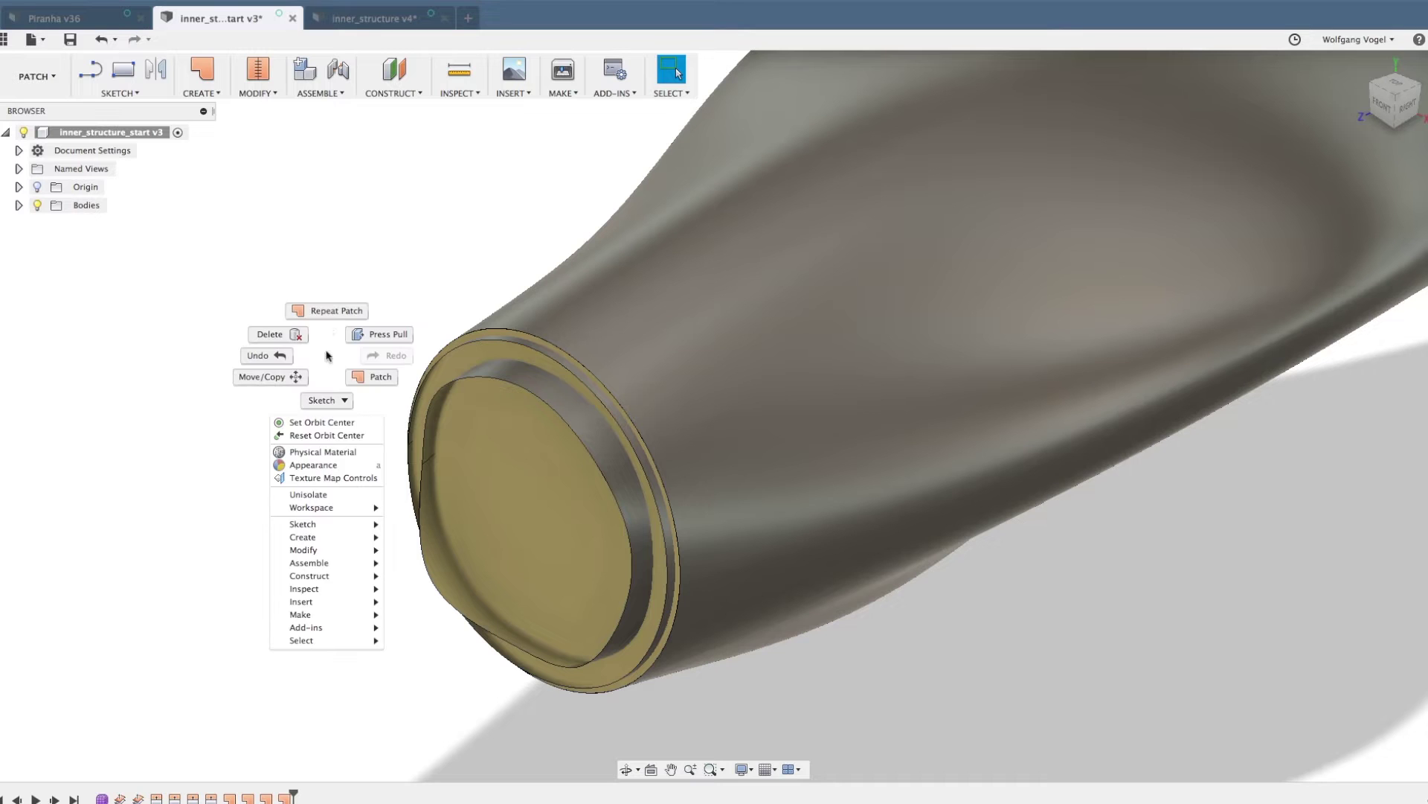
pyautogui.click(329, 328)
pyautogui.click(525, 346)
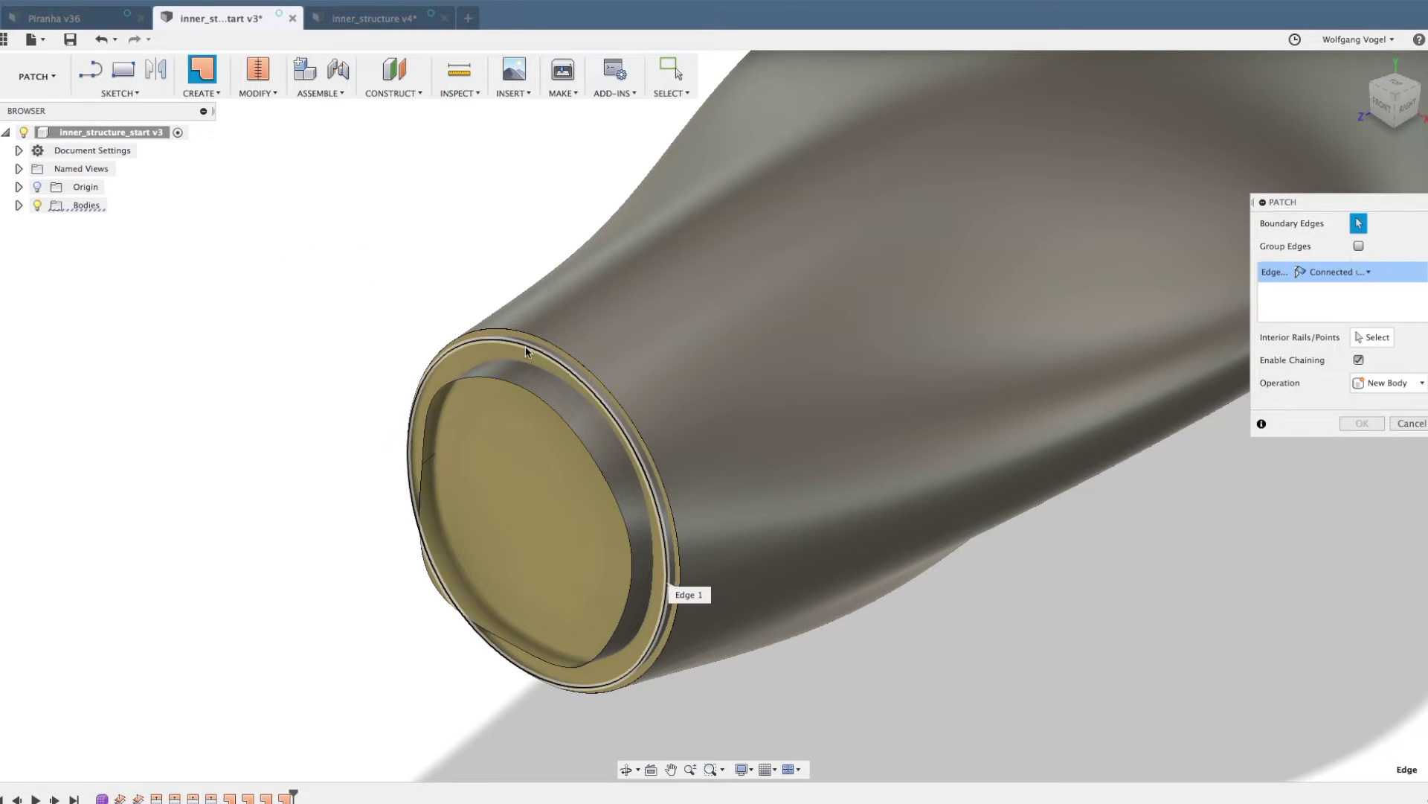
pyautogui.press('Return')
pyautogui.rightClick(298, 447)
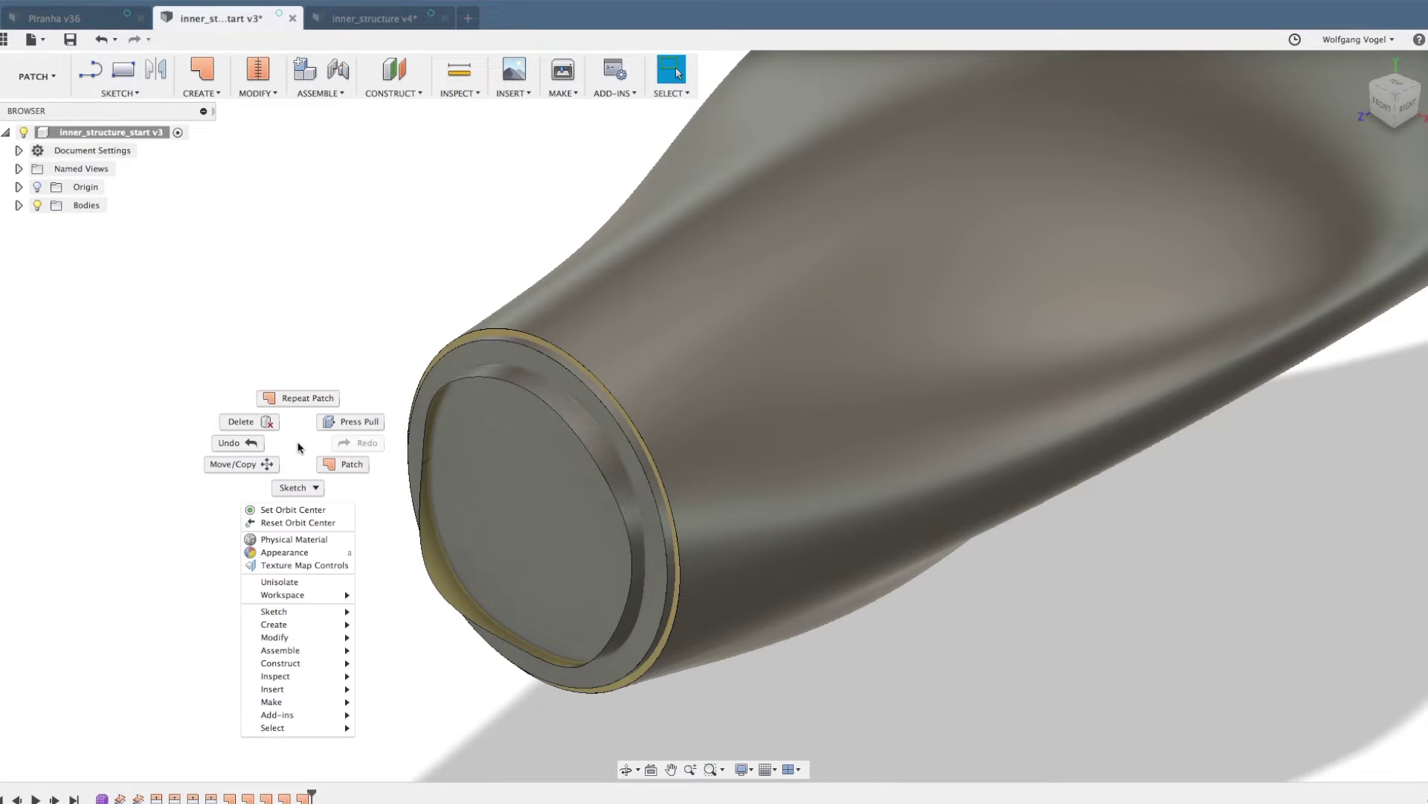
pyautogui.click(302, 409)
pyautogui.click(526, 397)
pyautogui.press('Return')
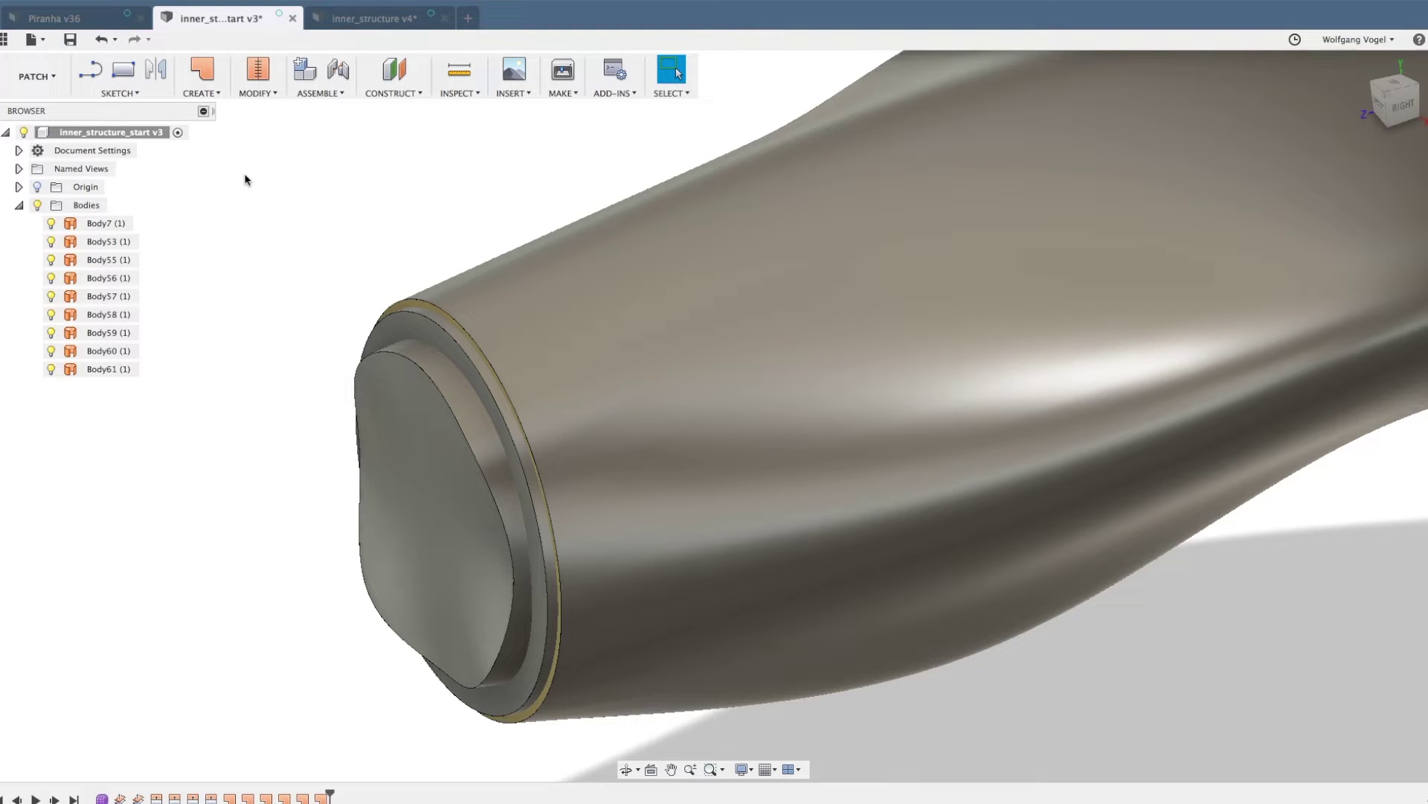
# - Stitch the outer fuselage surface with its two end patches into a new body, using a 1.00 mm tolerance
pyautogui.click(260, 72)
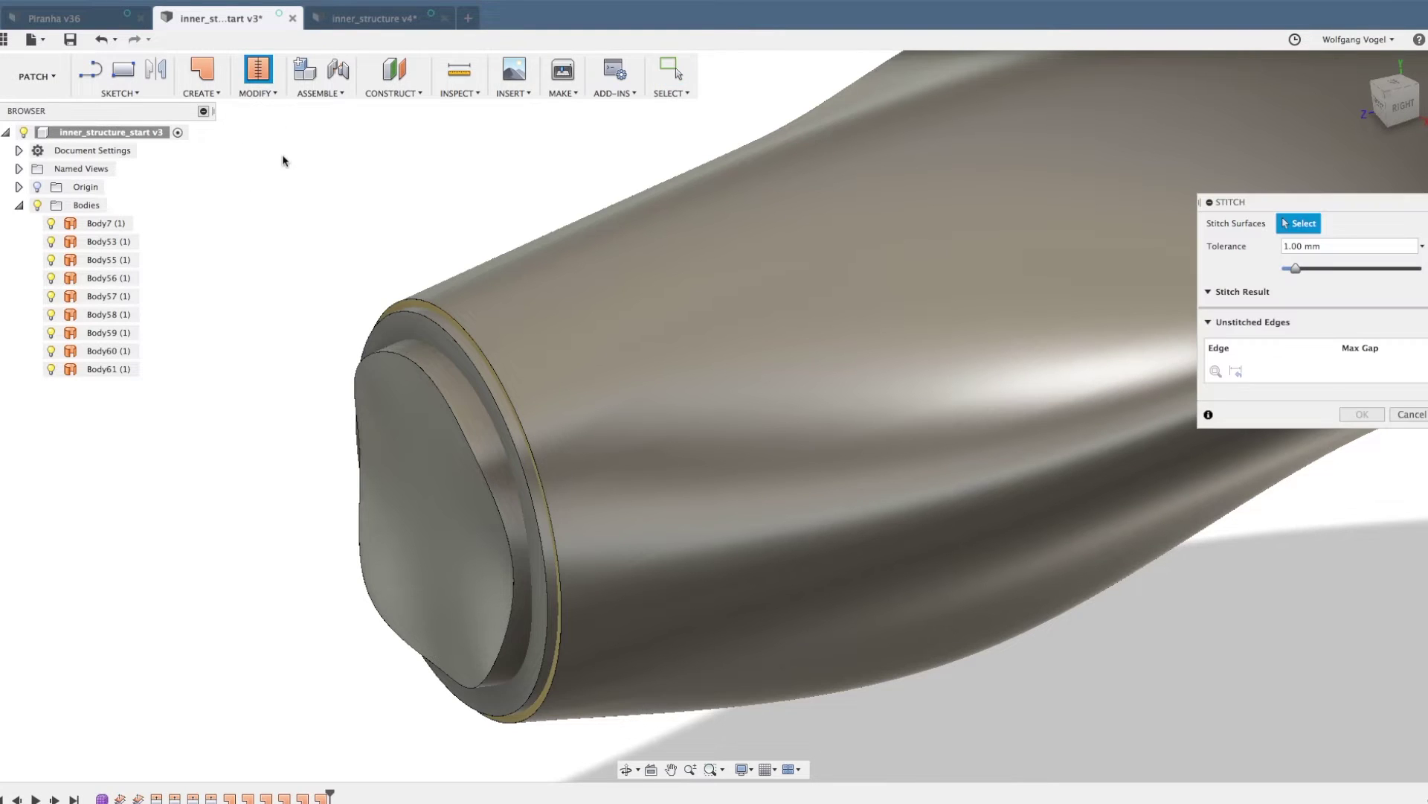
pyautogui.click(623, 308)
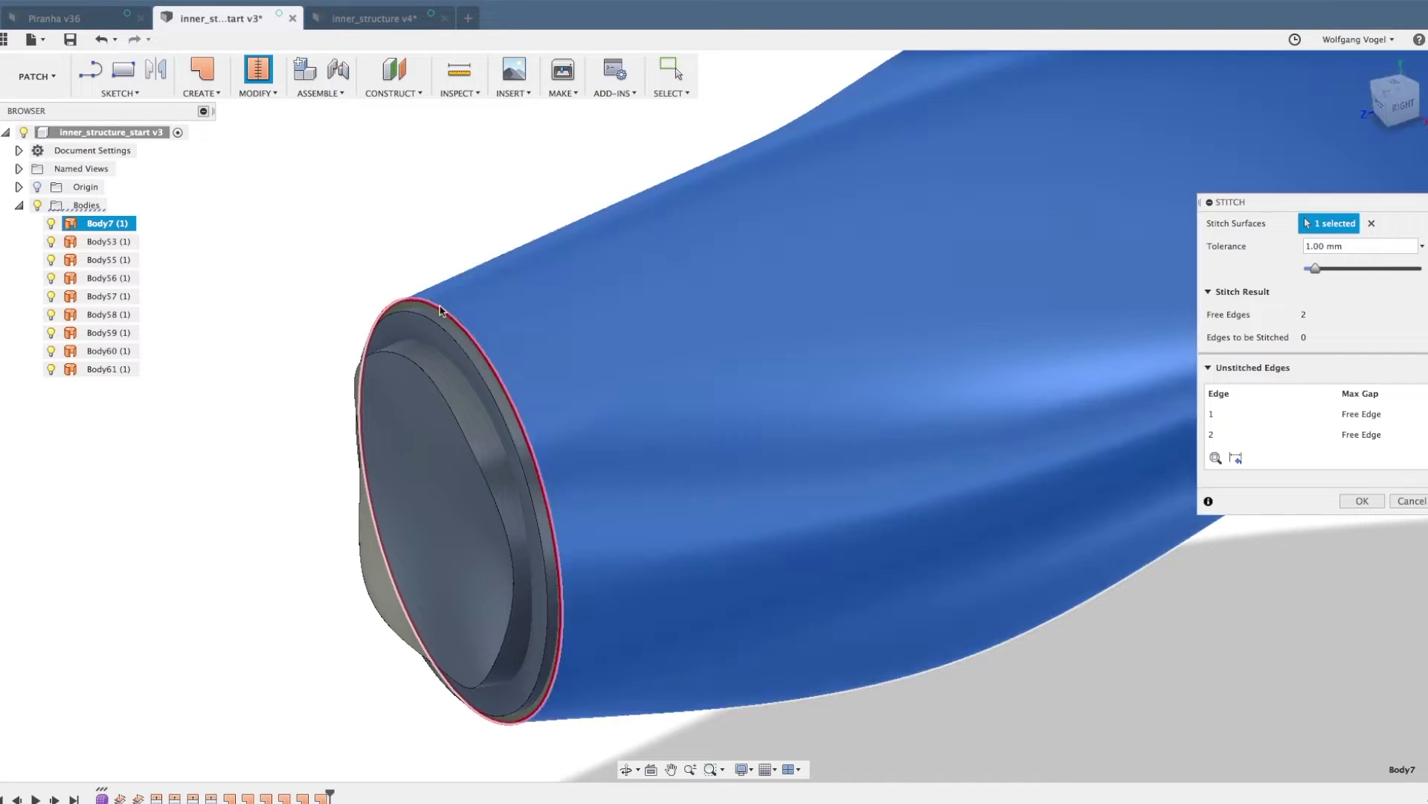
pyautogui.click(434, 318)
pyautogui.click(434, 318)
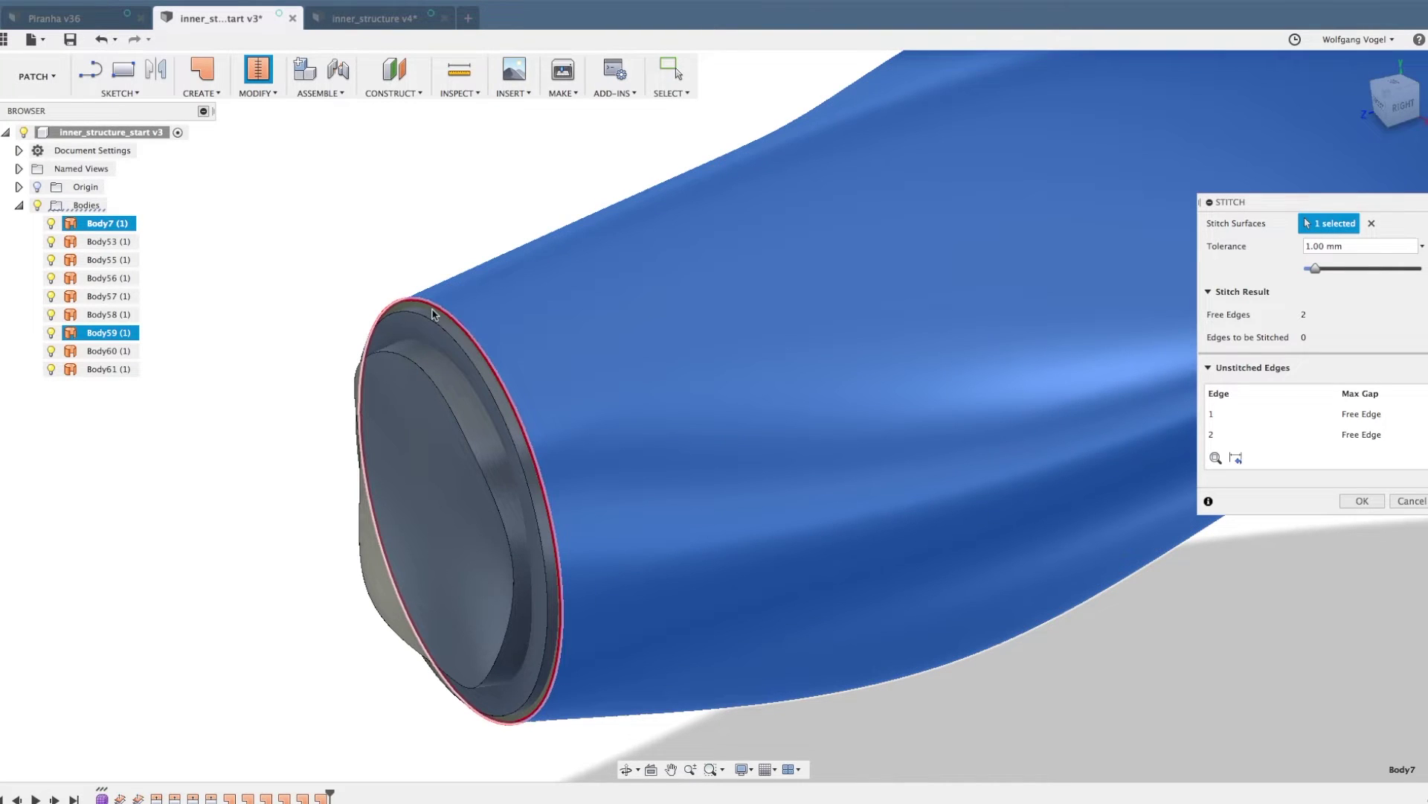
pyautogui.scroll(-5, 285, 424)
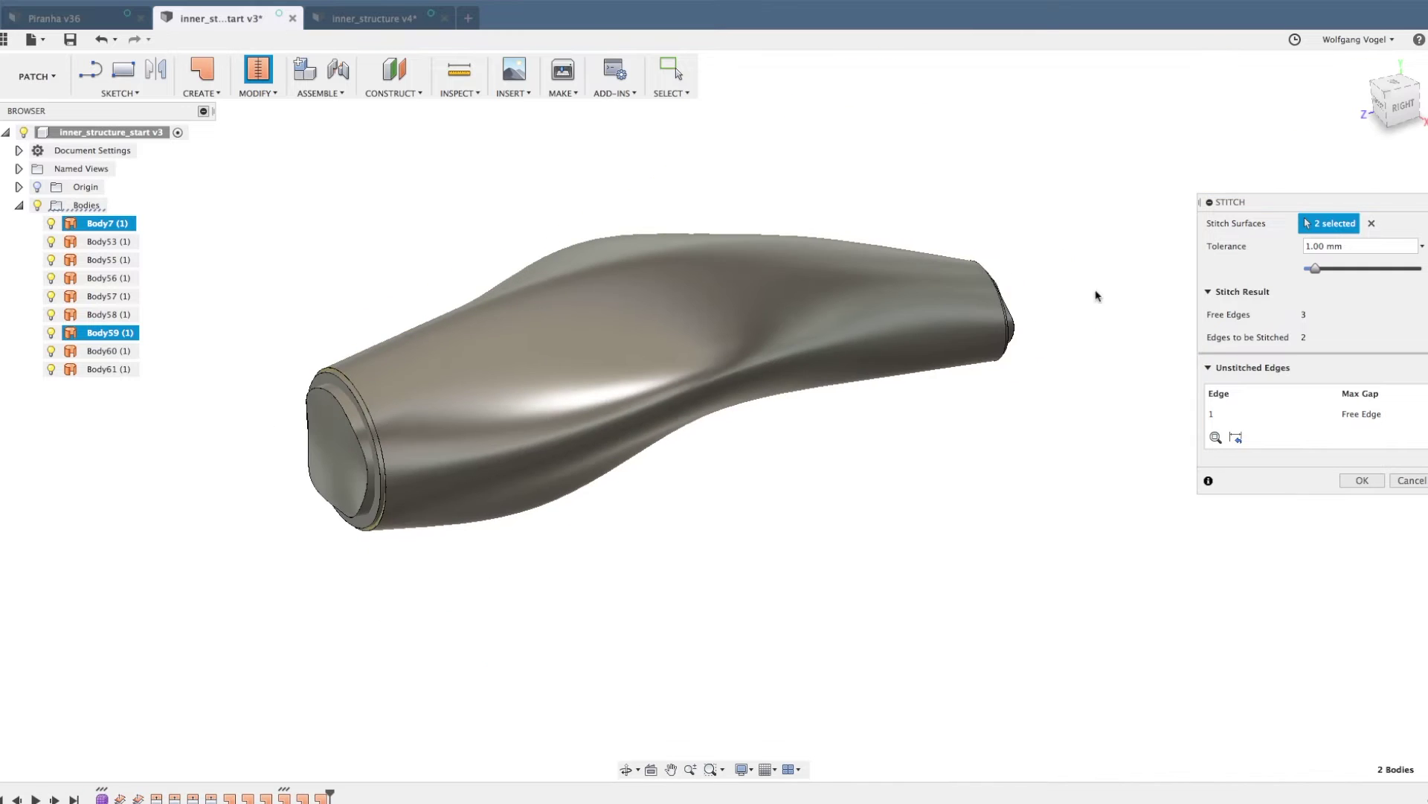
pyautogui.scroll(7, 997, 301)
pyautogui.keyDown('shift'); pyautogui.moveTo(1055, 298); pyautogui.dragTo(1104, 309, button='middle'); pyautogui.keyUp('shift')
pyautogui.scroll(6, 1055, 293)
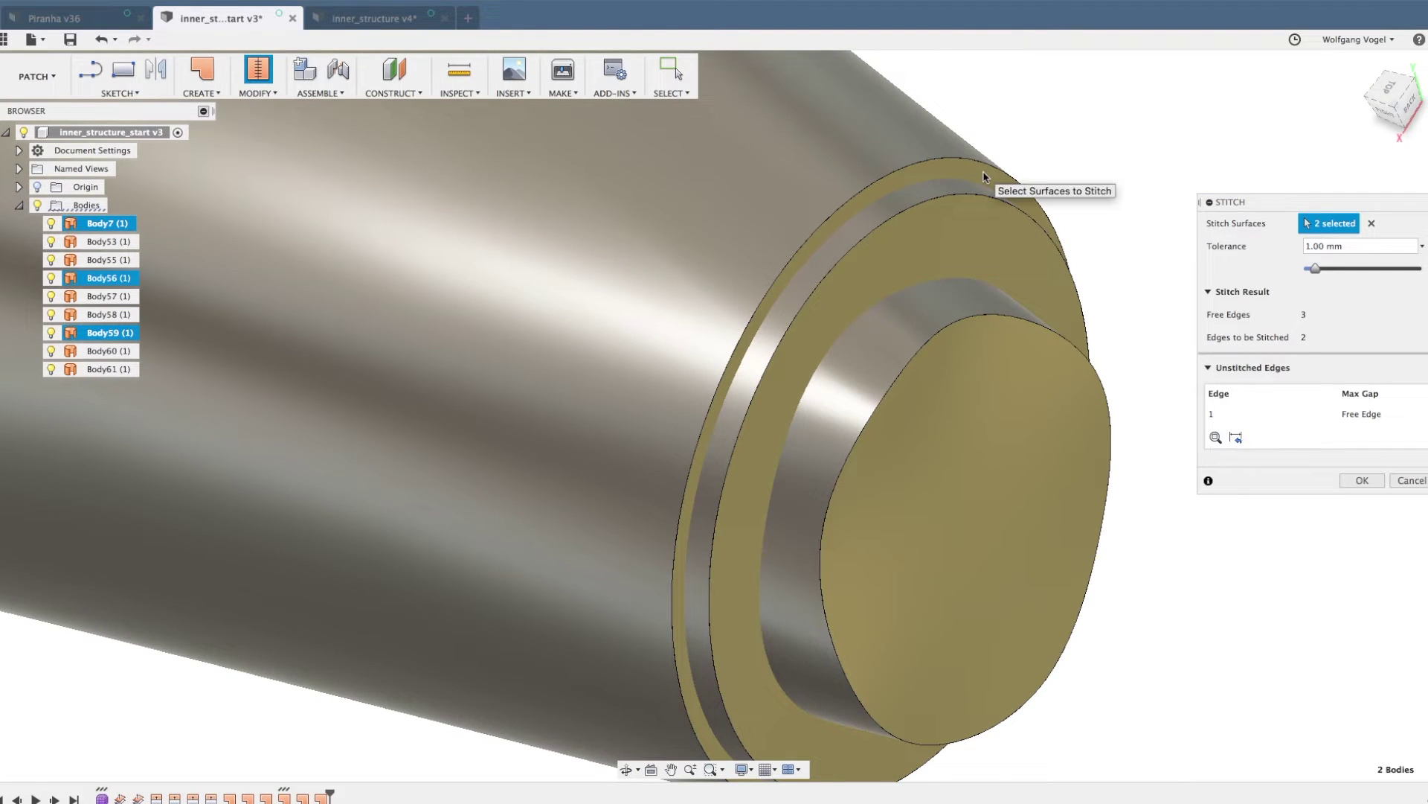
pyautogui.click(984, 176)
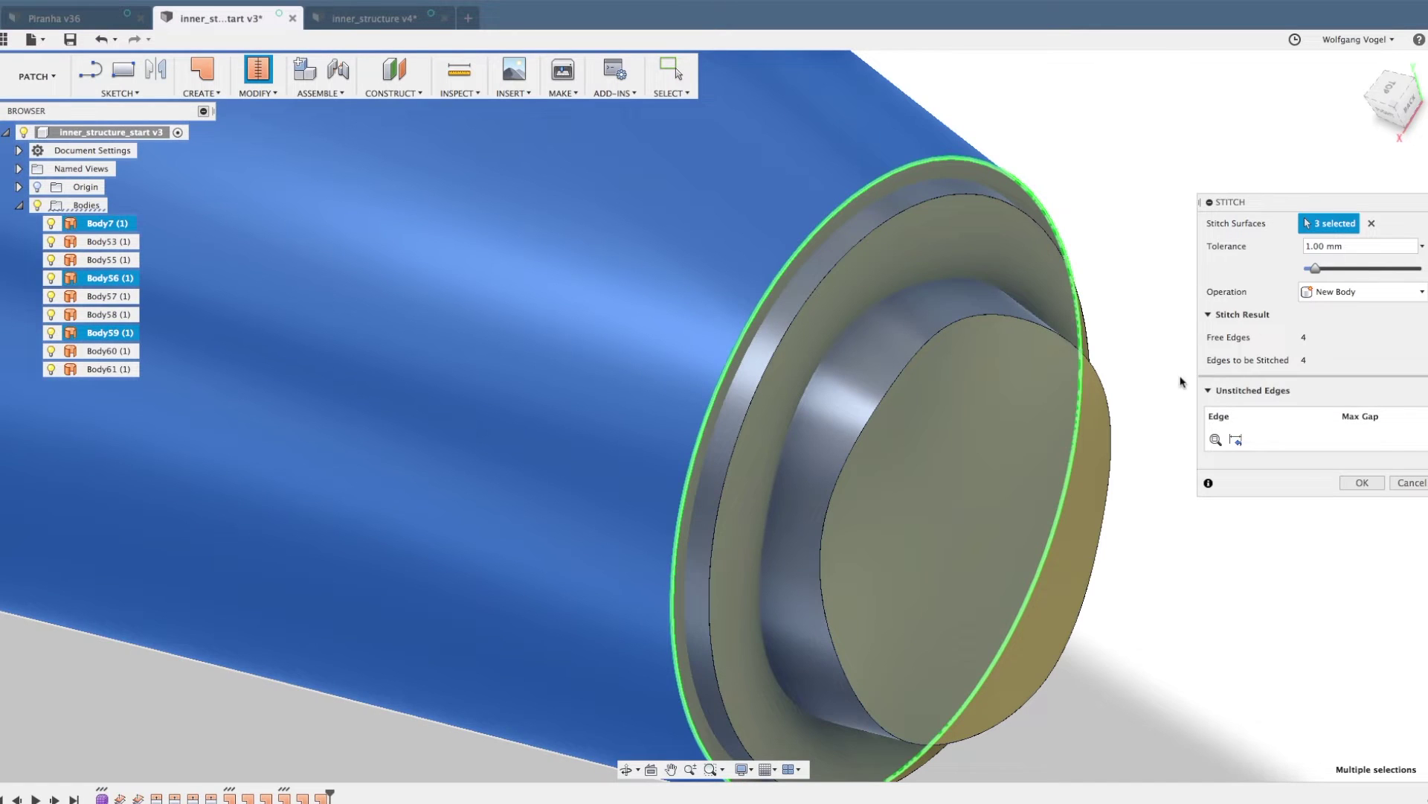
pyautogui.scroll(-2, 1132, 400)
pyautogui.scroll(-8, 1132, 400)
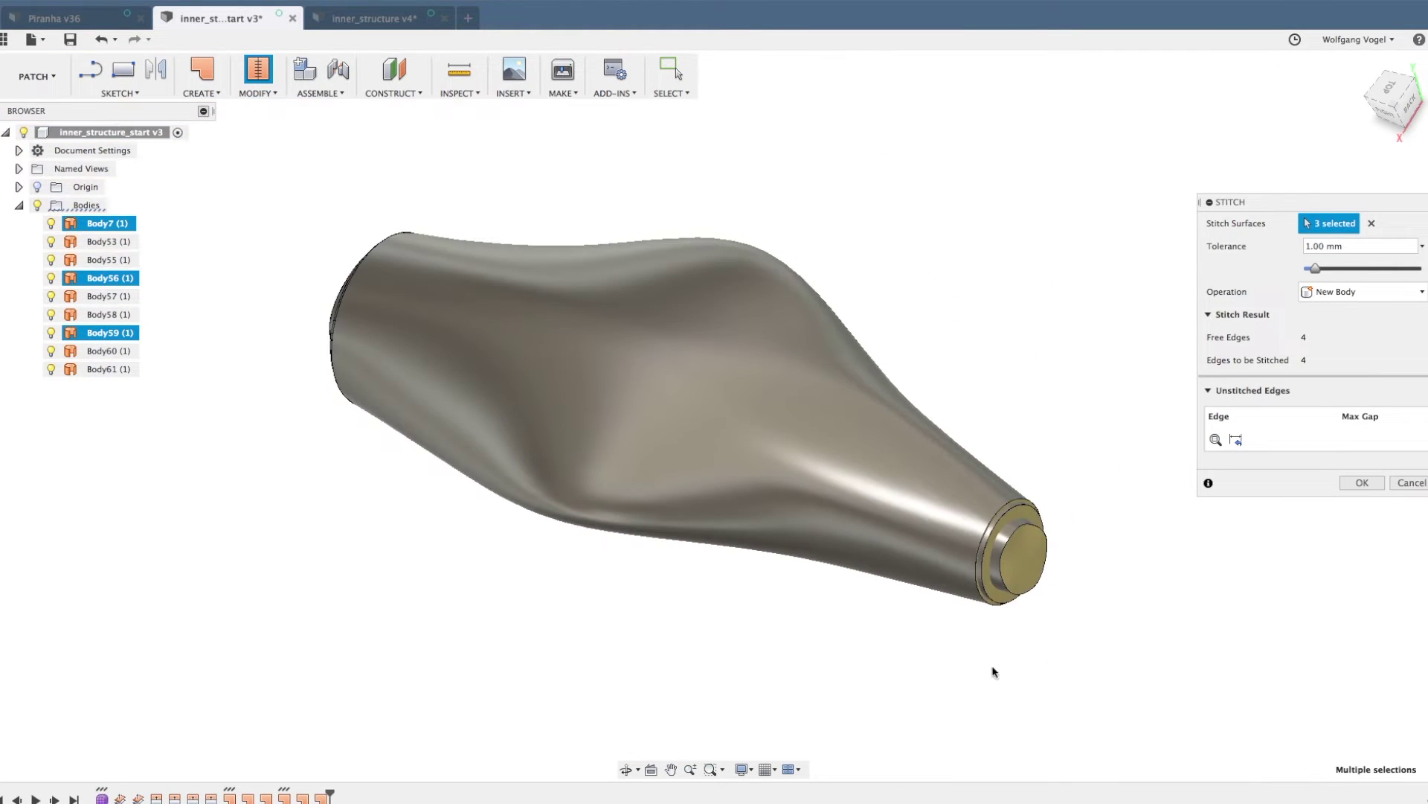
pyautogui.keyDown('shift'); pyautogui.moveTo(944, 641); pyautogui.dragTo(970, 631, button='middle'); pyautogui.keyUp('shift')
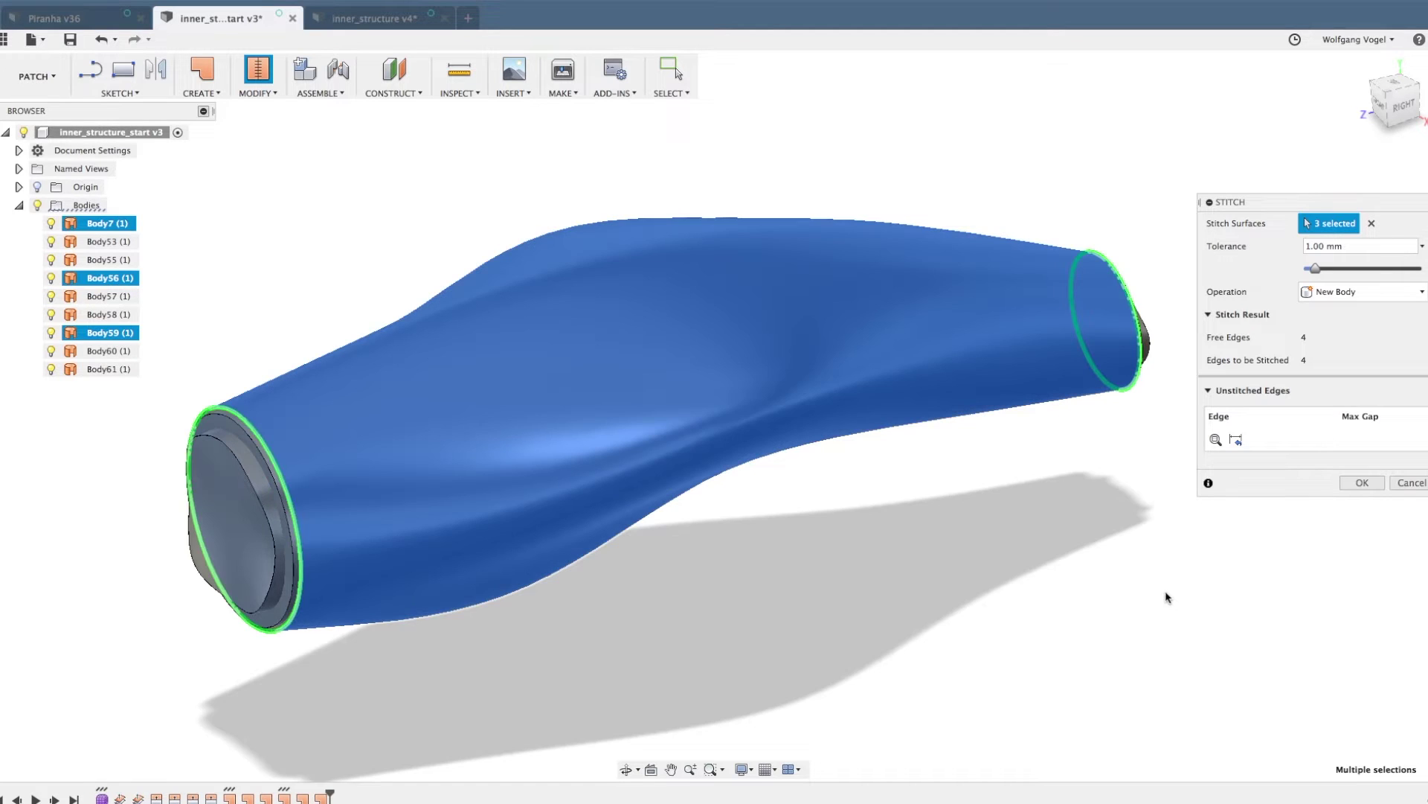
pyautogui.click(1362, 483)
# - Rename the newly stitched outer body as fuselage
pyautogui.click(95, 333)
pyautogui.doubleClick(95, 333)
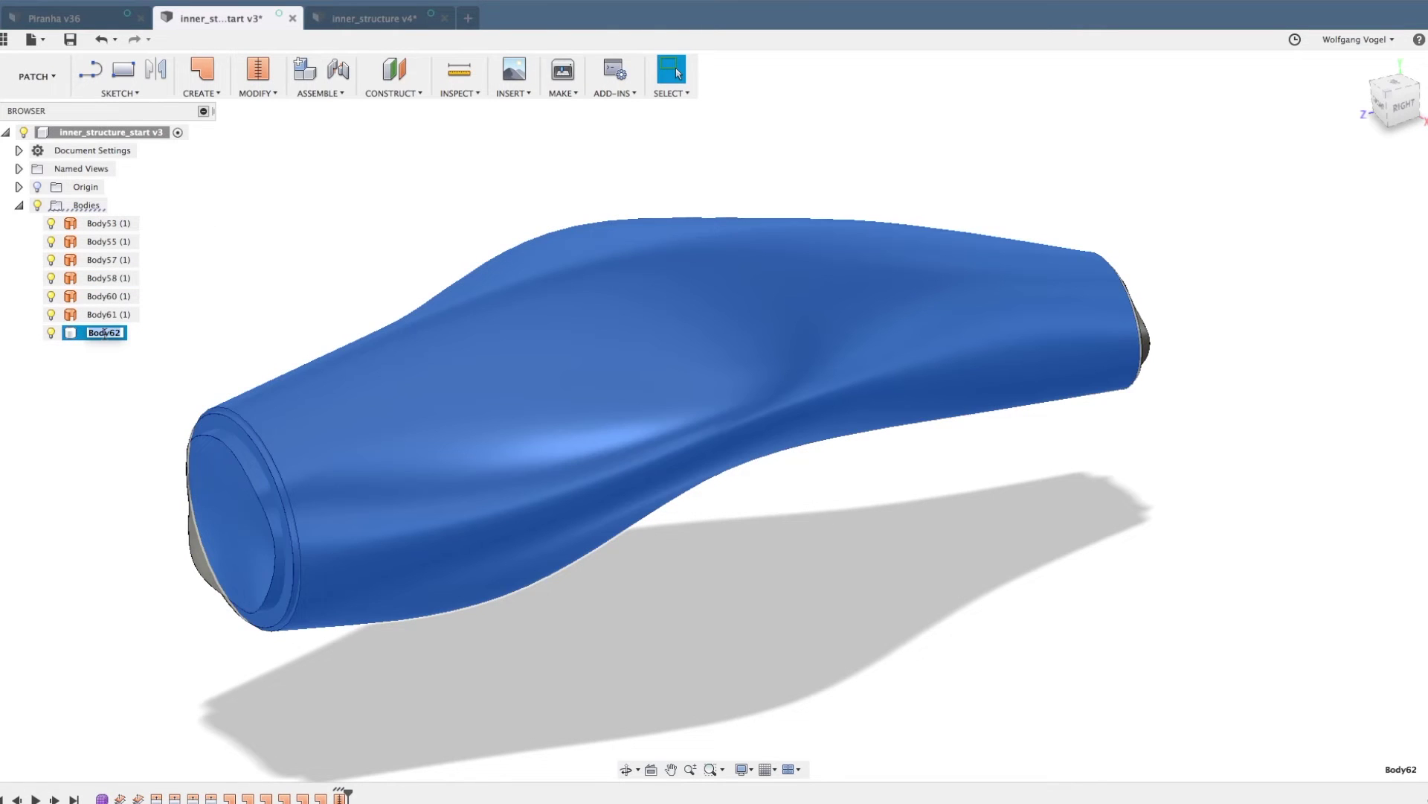
pyautogui.write('fuselage')
pyautogui.press('Return')
pyautogui.click(269, 295)
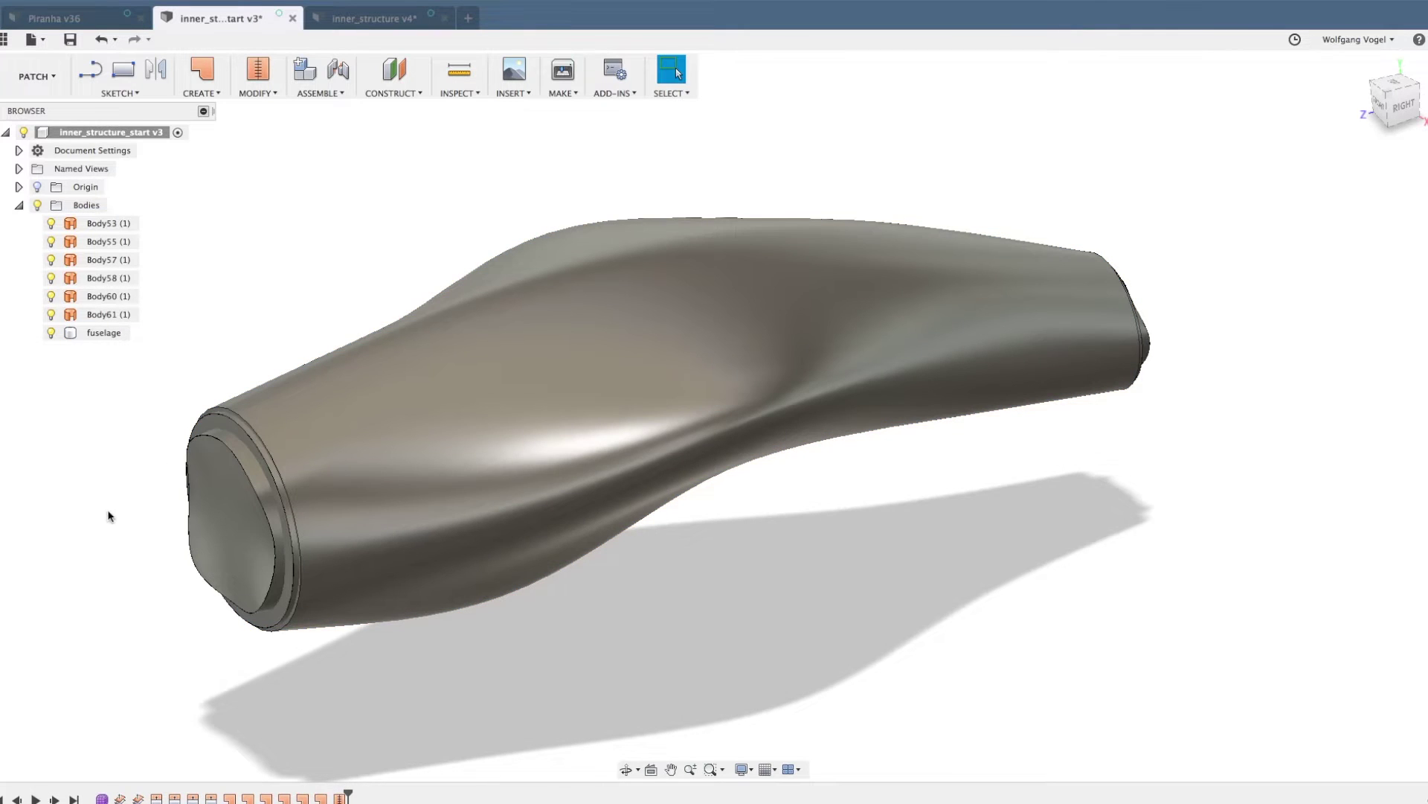
# - Stitch the middle offset surface with its two end patches into a new body, using a 1.00 mm tolerance
pyautogui.scroll(5, 112, 512)
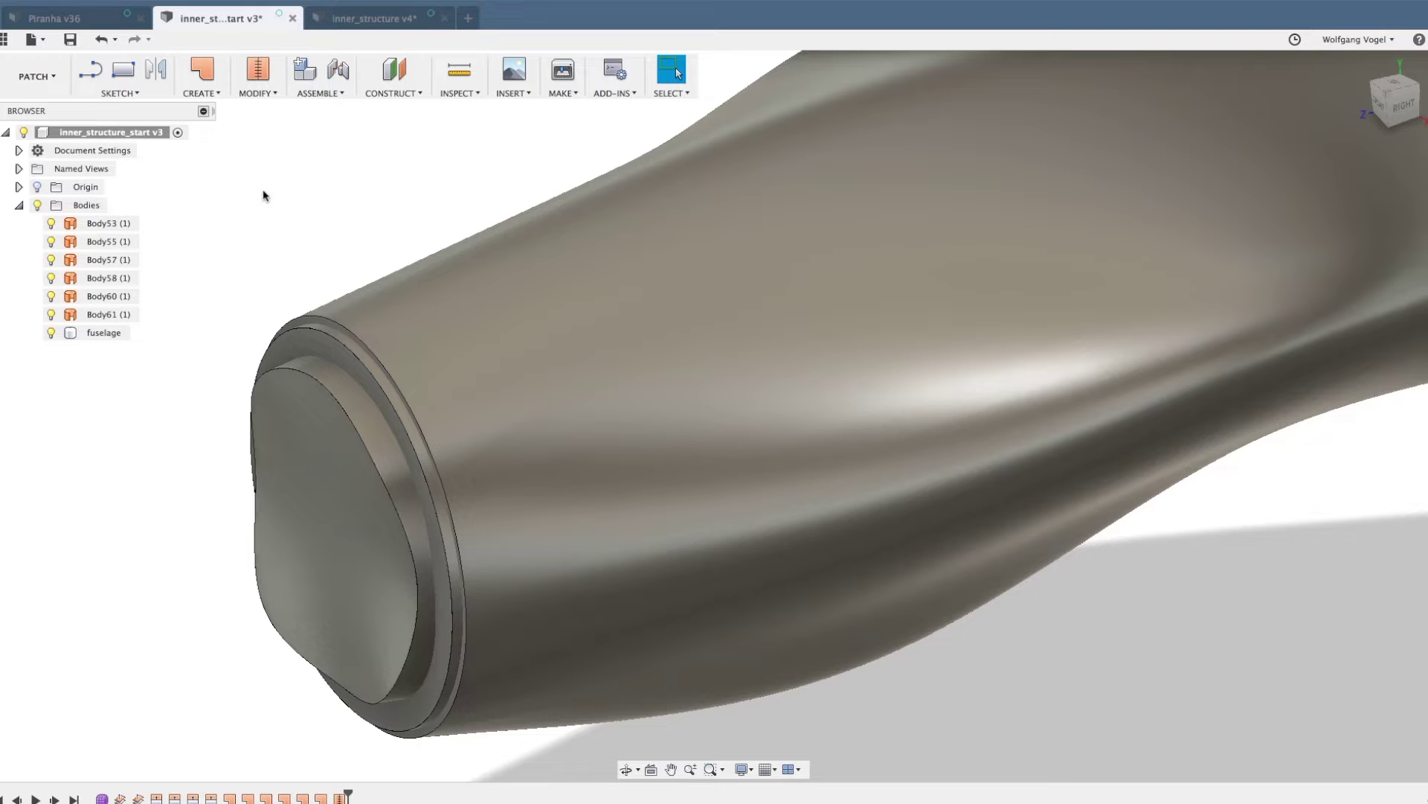
pyautogui.click(256, 76)
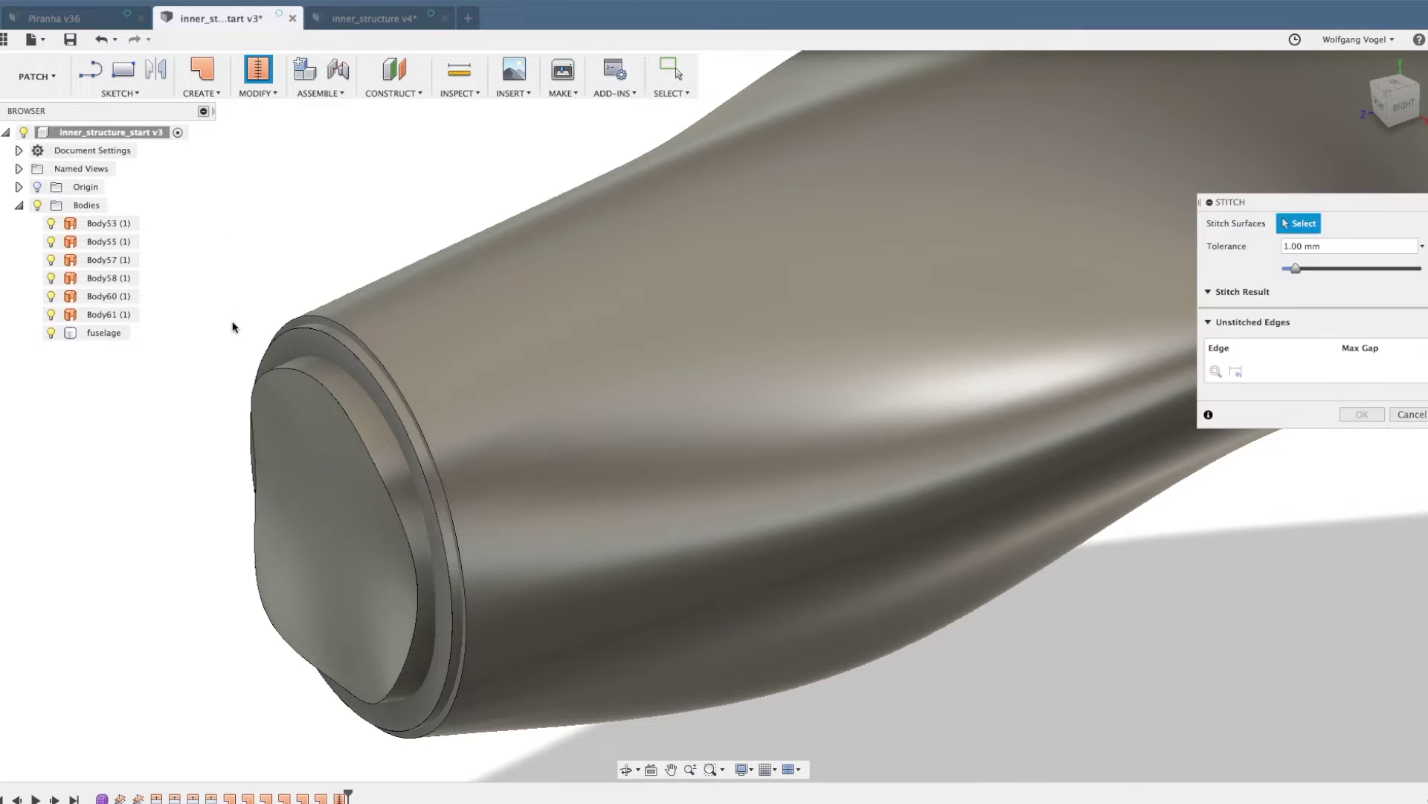
pyautogui.scroll(3, 233, 311)
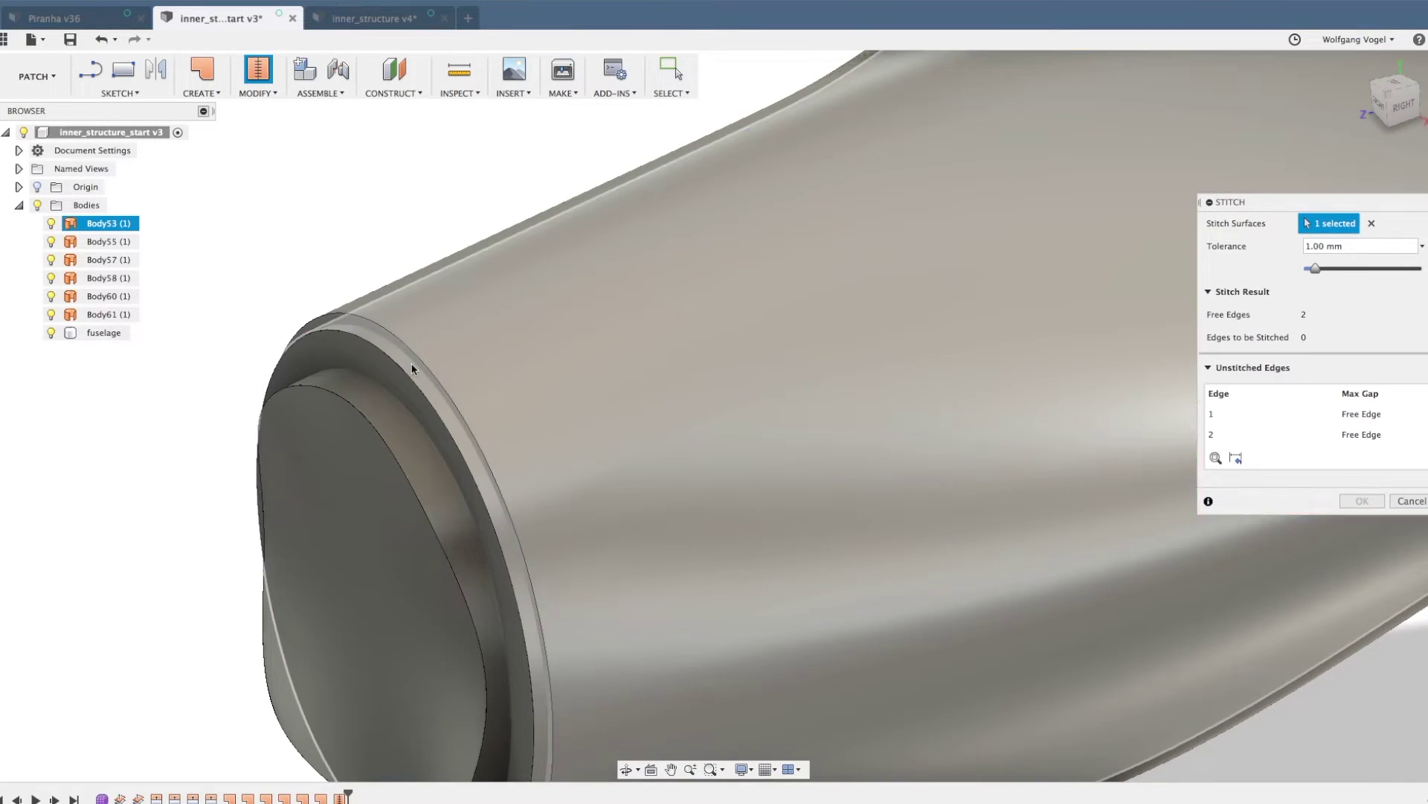
pyautogui.click(392, 372)
pyautogui.scroll(-8, 196, 402)
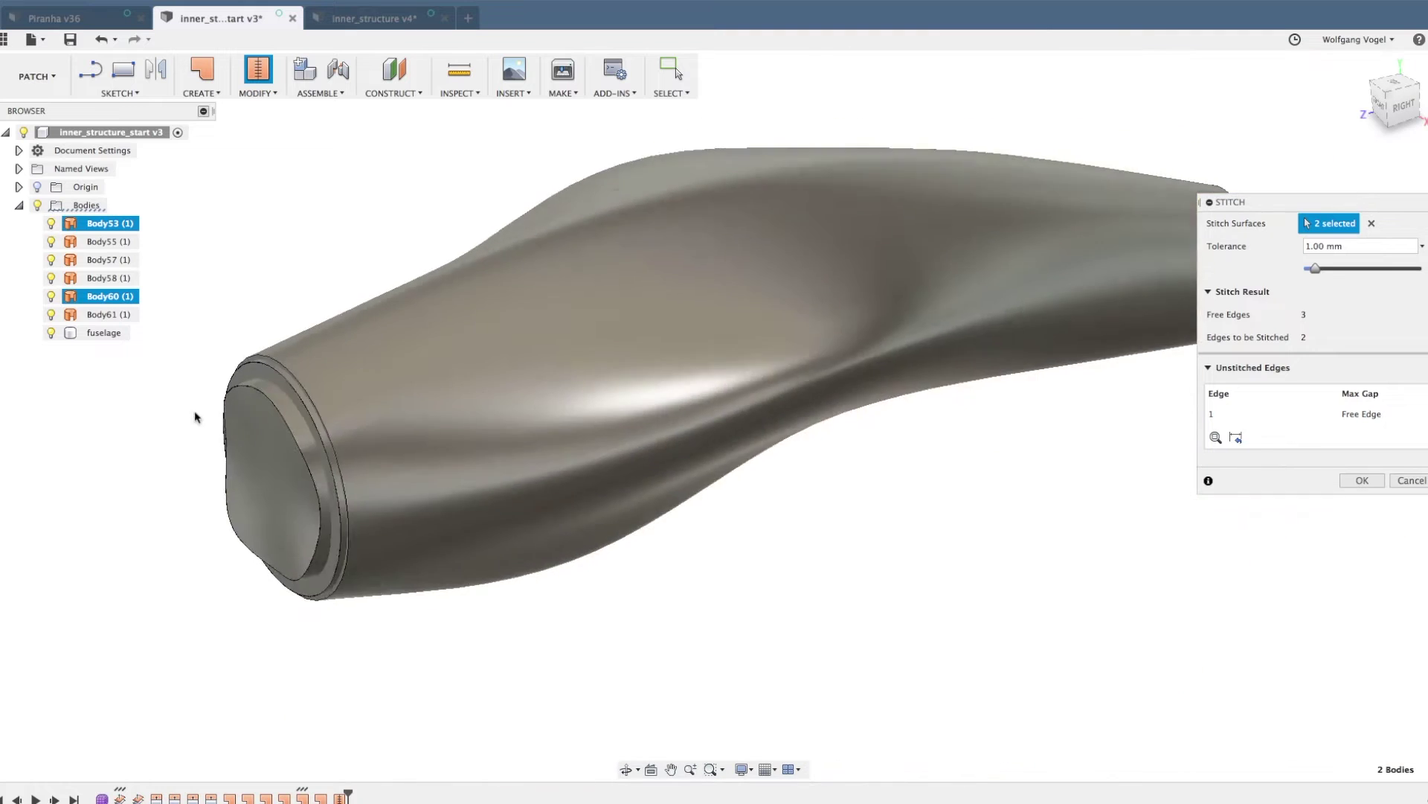
pyautogui.keyDown('shift'); pyautogui.moveTo(806, 364); pyautogui.dragTo(855, 446, button='middle'); pyautogui.keyUp('shift')
pyautogui.scroll(7, 855, 446)
pyautogui.scroll(3, 898, 444)
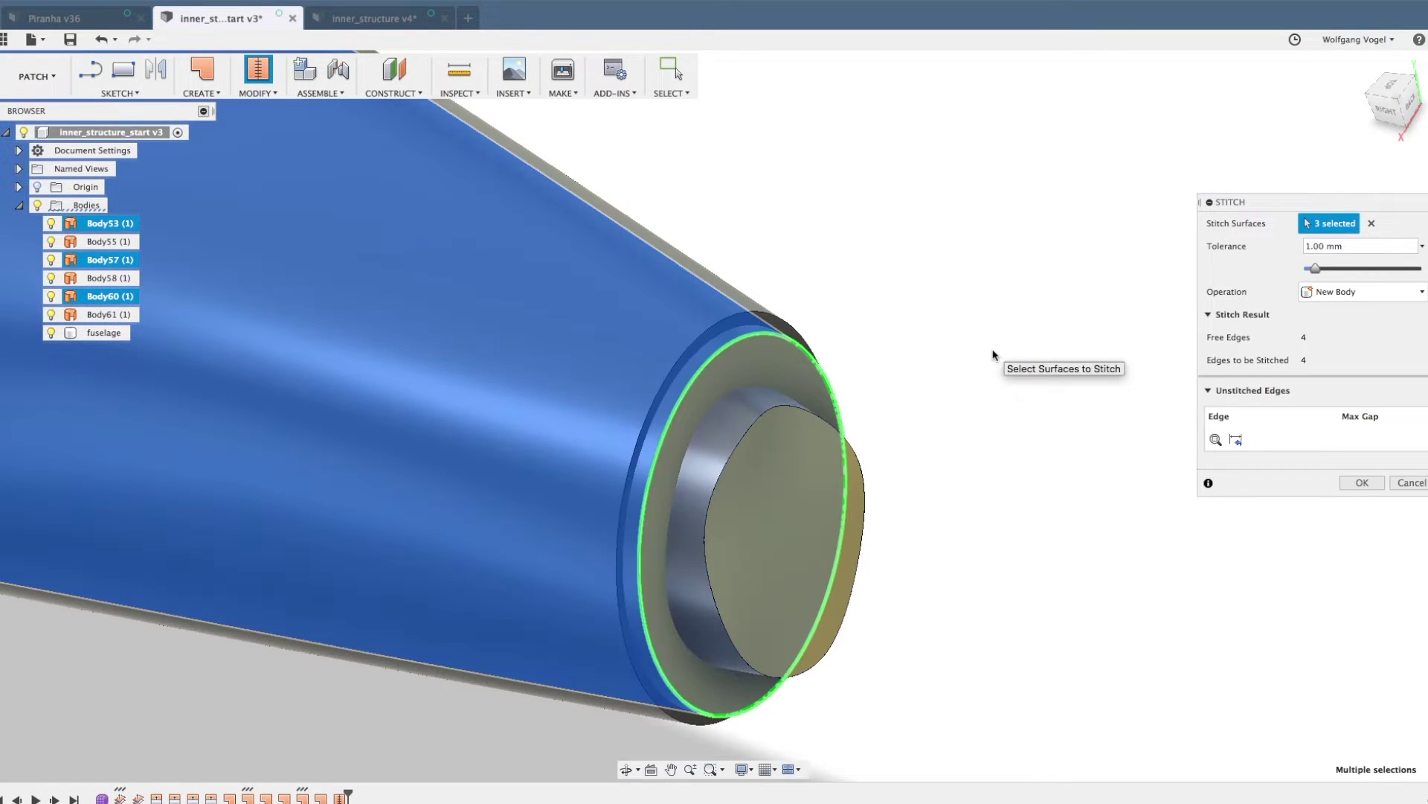
pyautogui.scroll(-8, 994, 457)
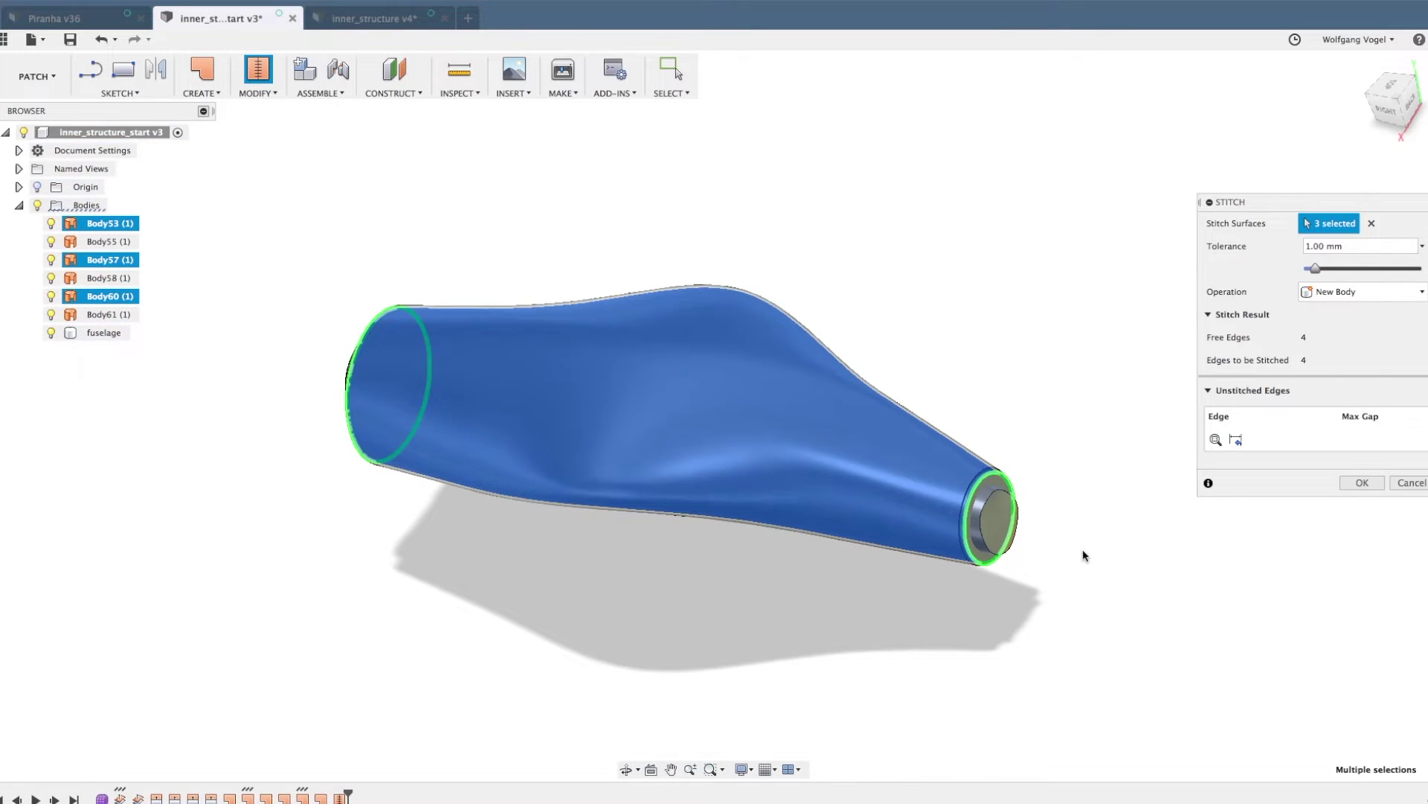
pyautogui.click(1363, 483)
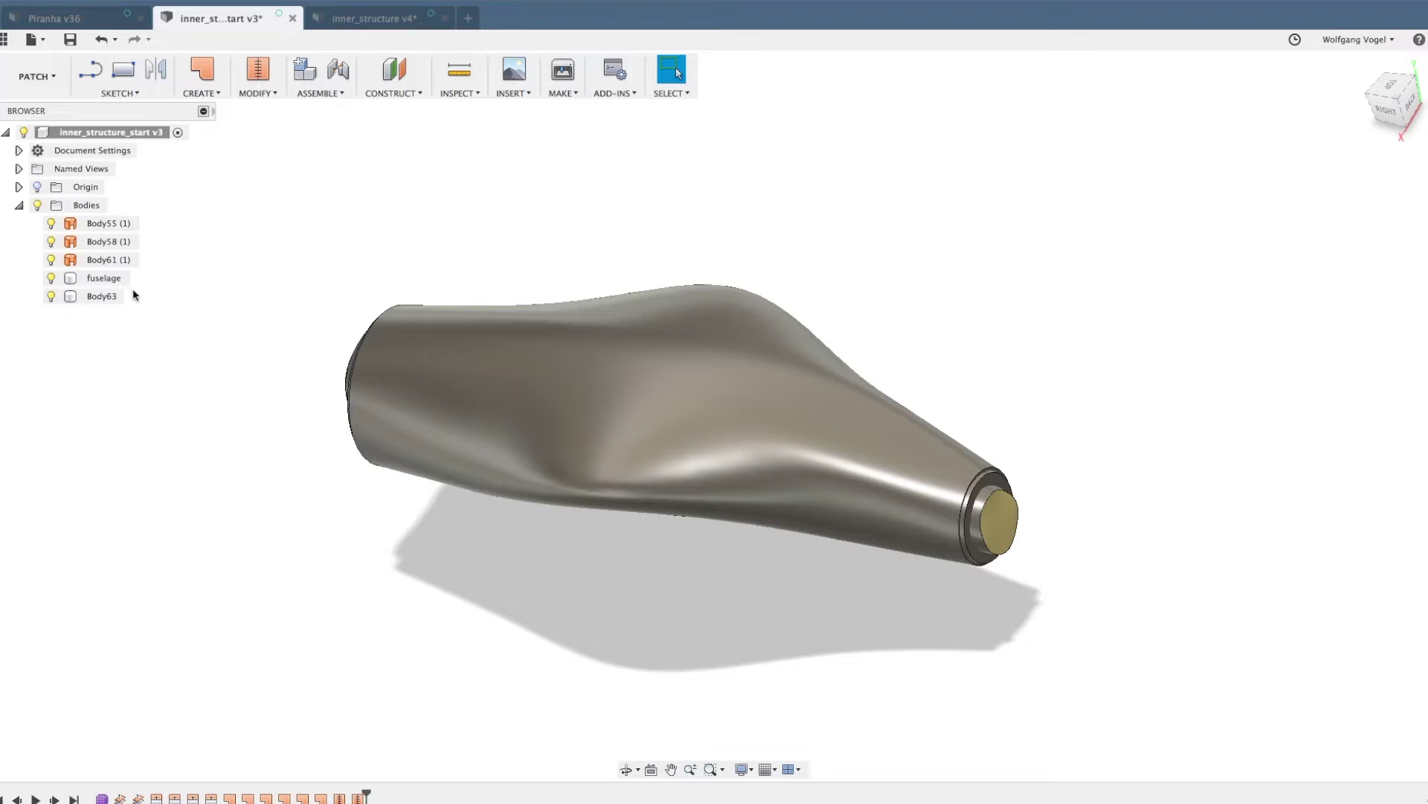
# - Rename the body stitched from the middle offset surface as ribs1
pyautogui.click(97, 296)
pyautogui.keyDown('shift'); pyautogui.moveTo(283, 316); pyautogui.dragTo(287, 224, button='middle'); pyautogui.keyUp('shift')
pyautogui.doubleClick(97, 296)
pyautogui.write('ribs')
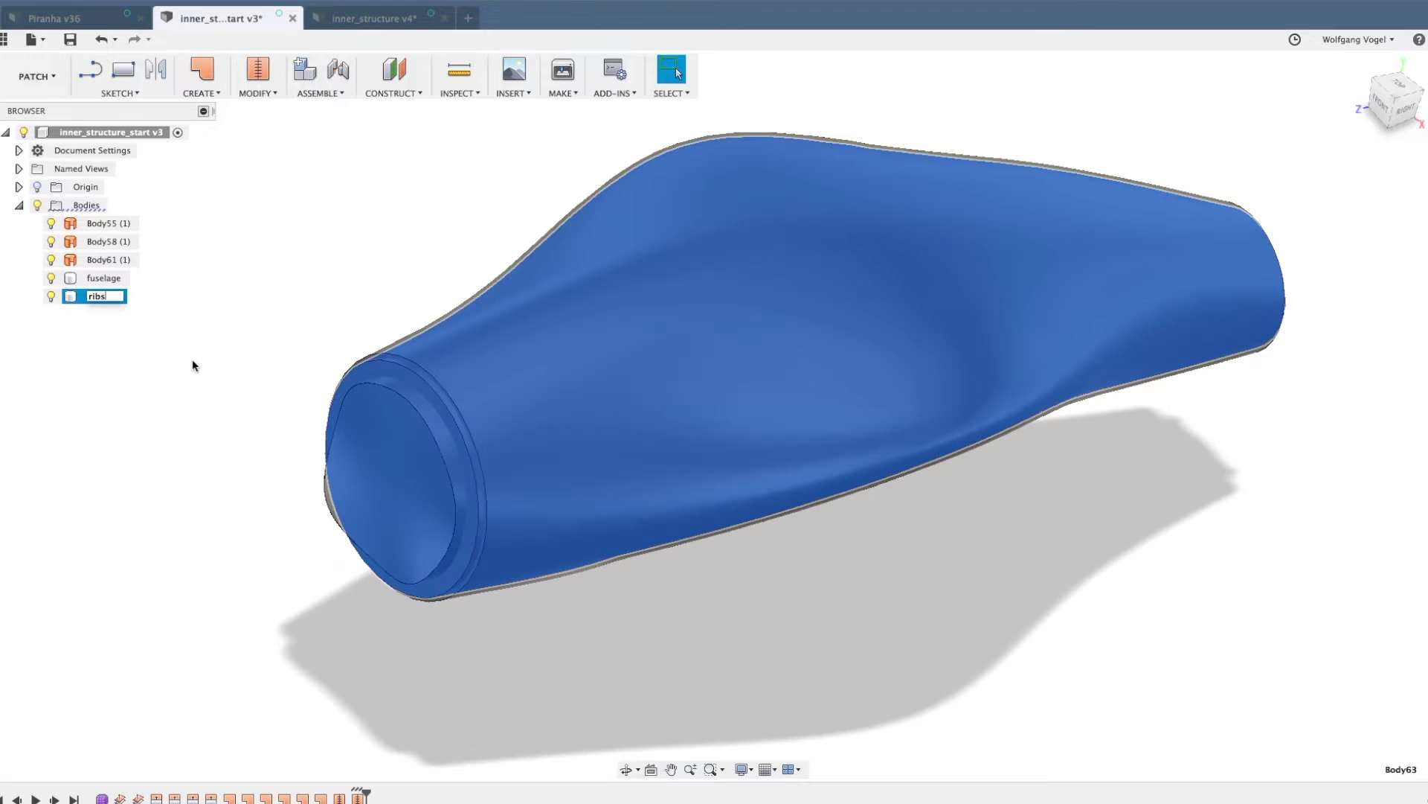
pyautogui.write('1')
pyautogui.press('Return')
pyautogui.click(192, 366)
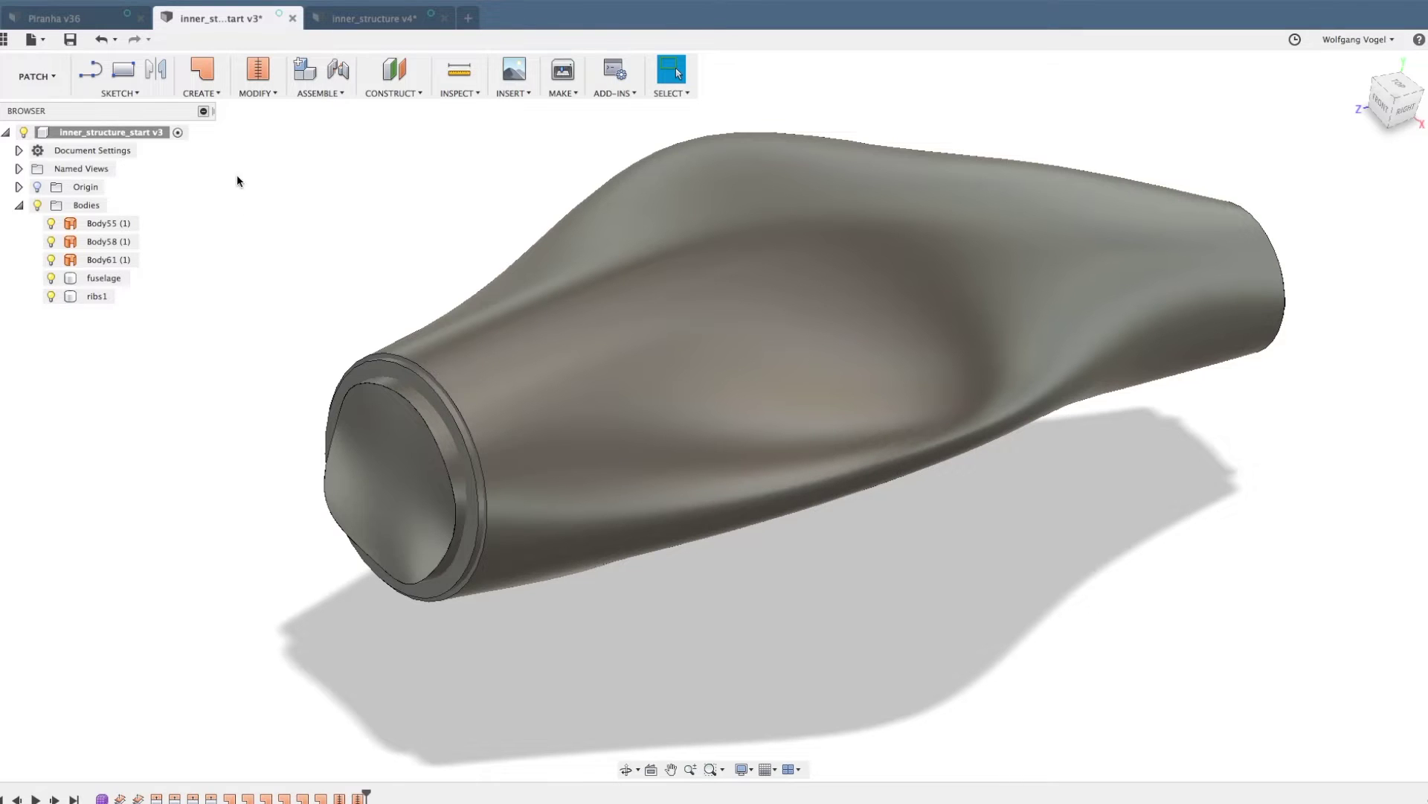
# - Stitch the innermost offset surface with its two end patches into a new body, using a 1.00 mm tolerance
pyautogui.scroll(3, 319, 376)
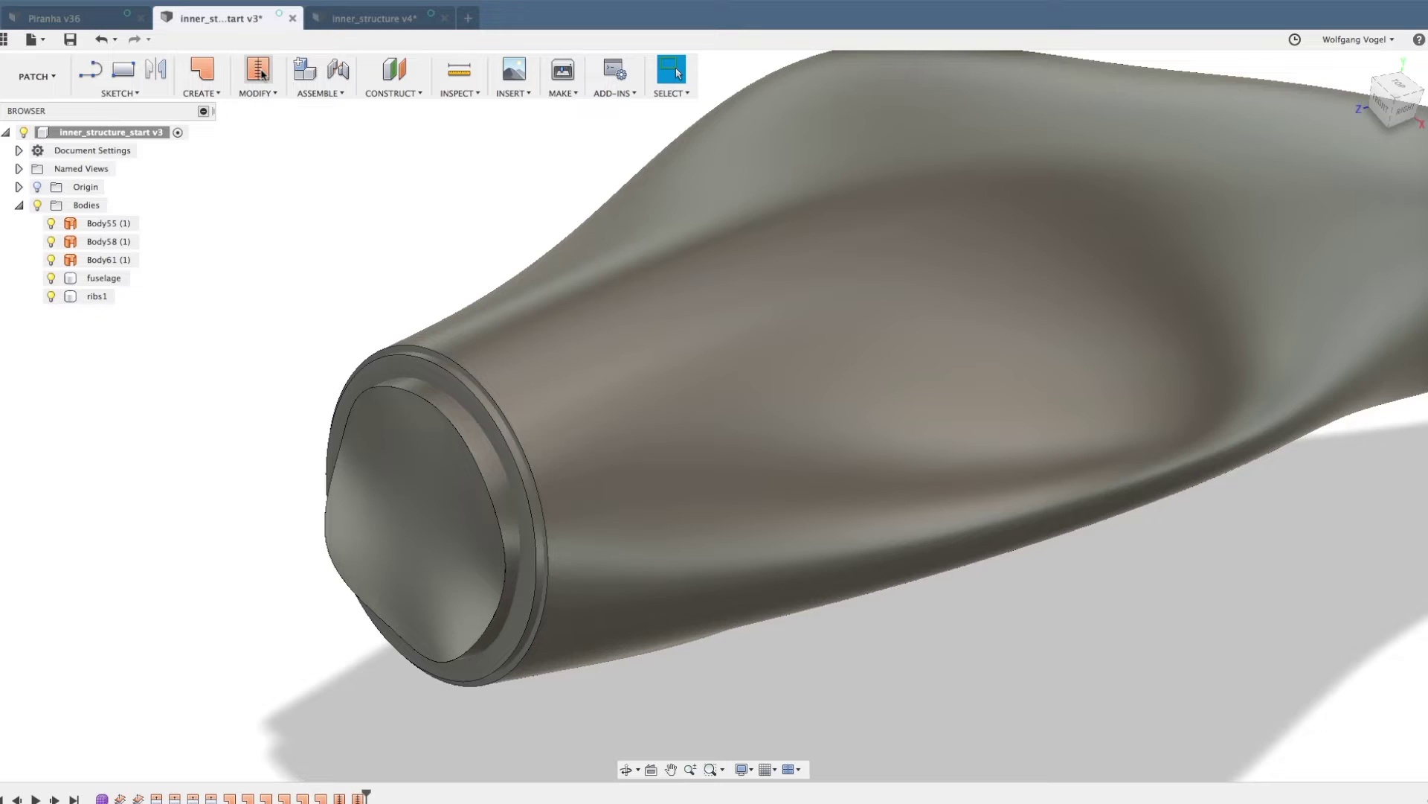
pyautogui.click(257, 69)
pyautogui.click(462, 413)
pyautogui.click(427, 466)
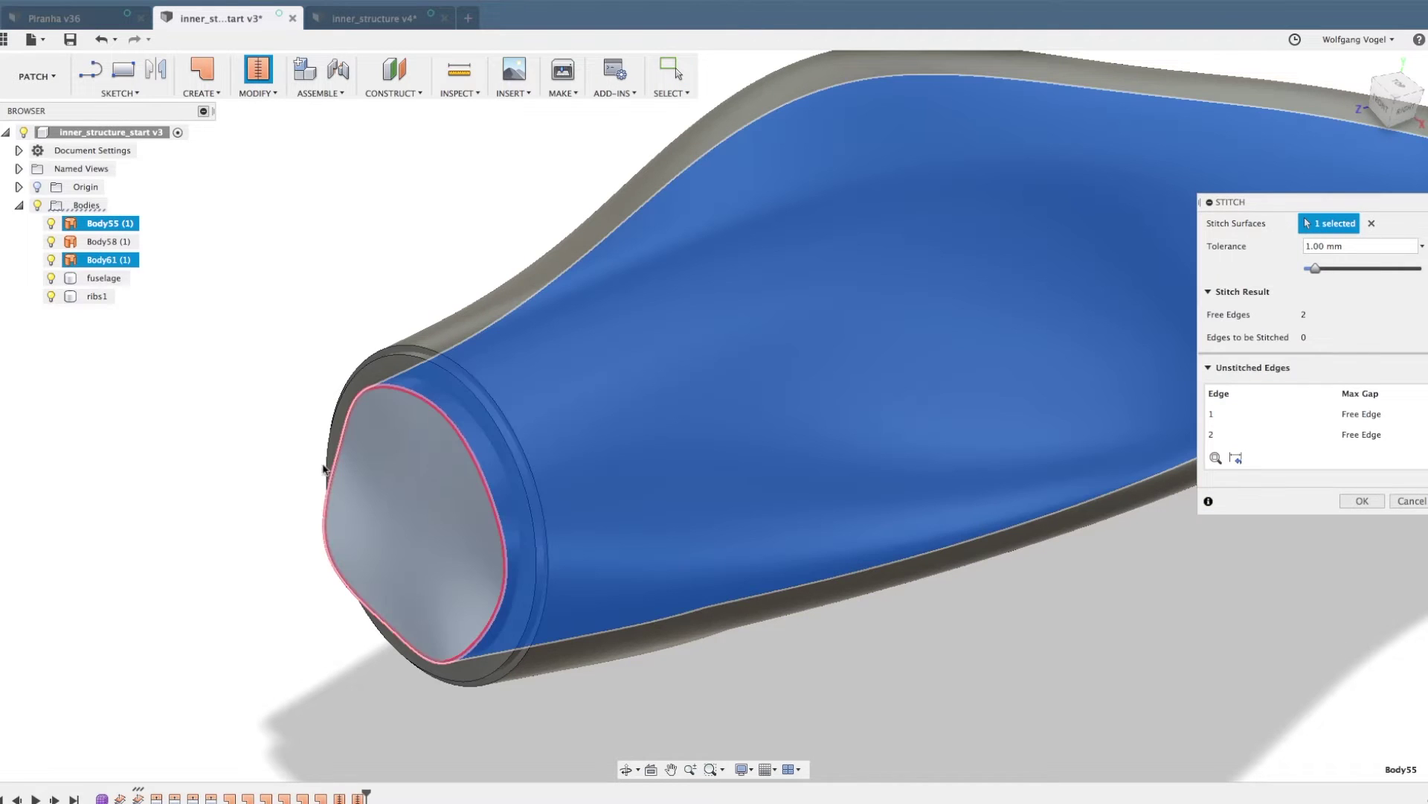
pyautogui.scroll(-5, 231, 485)
pyautogui.scroll(3, 892, 369)
pyautogui.keyDown('shift'); pyautogui.moveTo(941, 352); pyautogui.dragTo(1089, 455, button='middle'); pyautogui.keyUp('shift')
pyautogui.click(1069, 425)
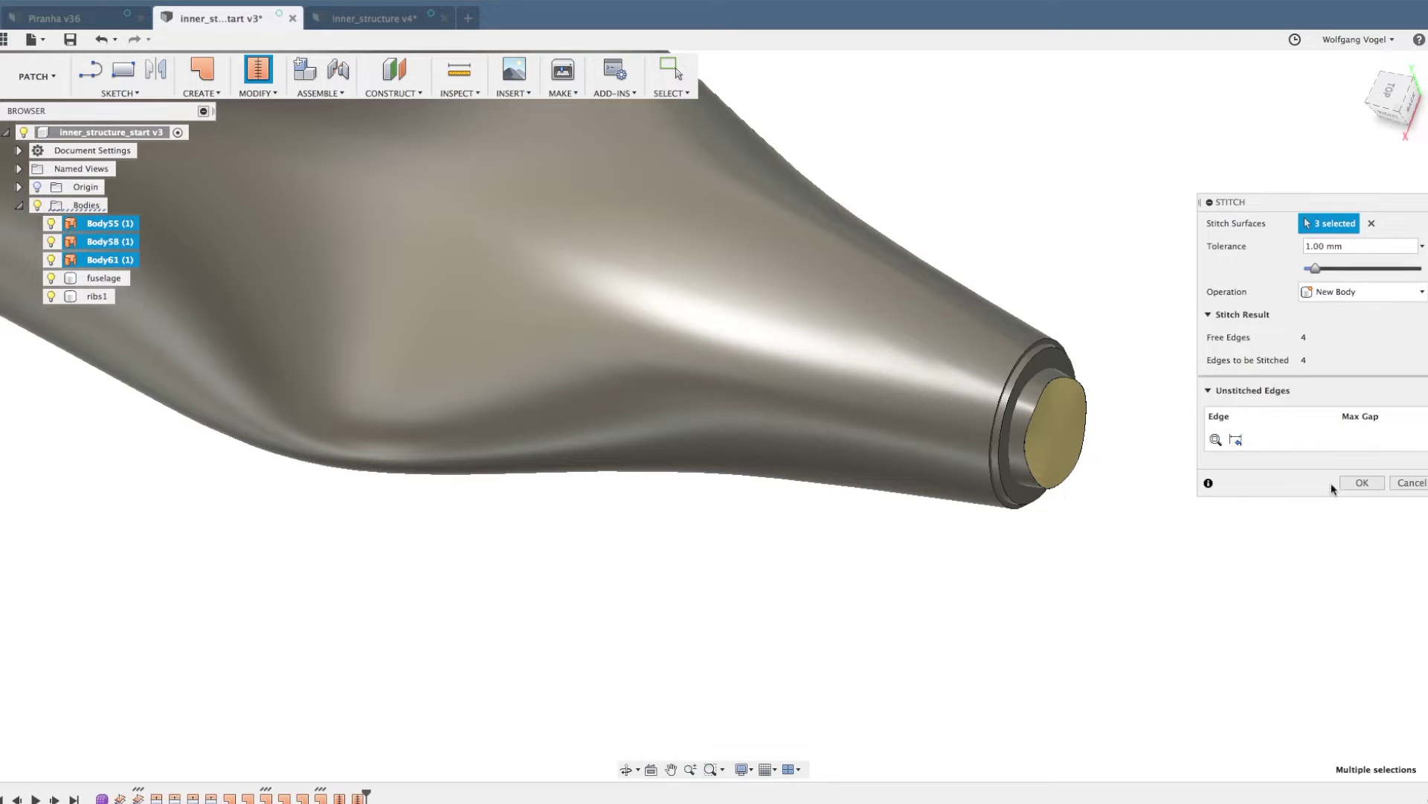
pyautogui.scroll(-4, 1168, 636)
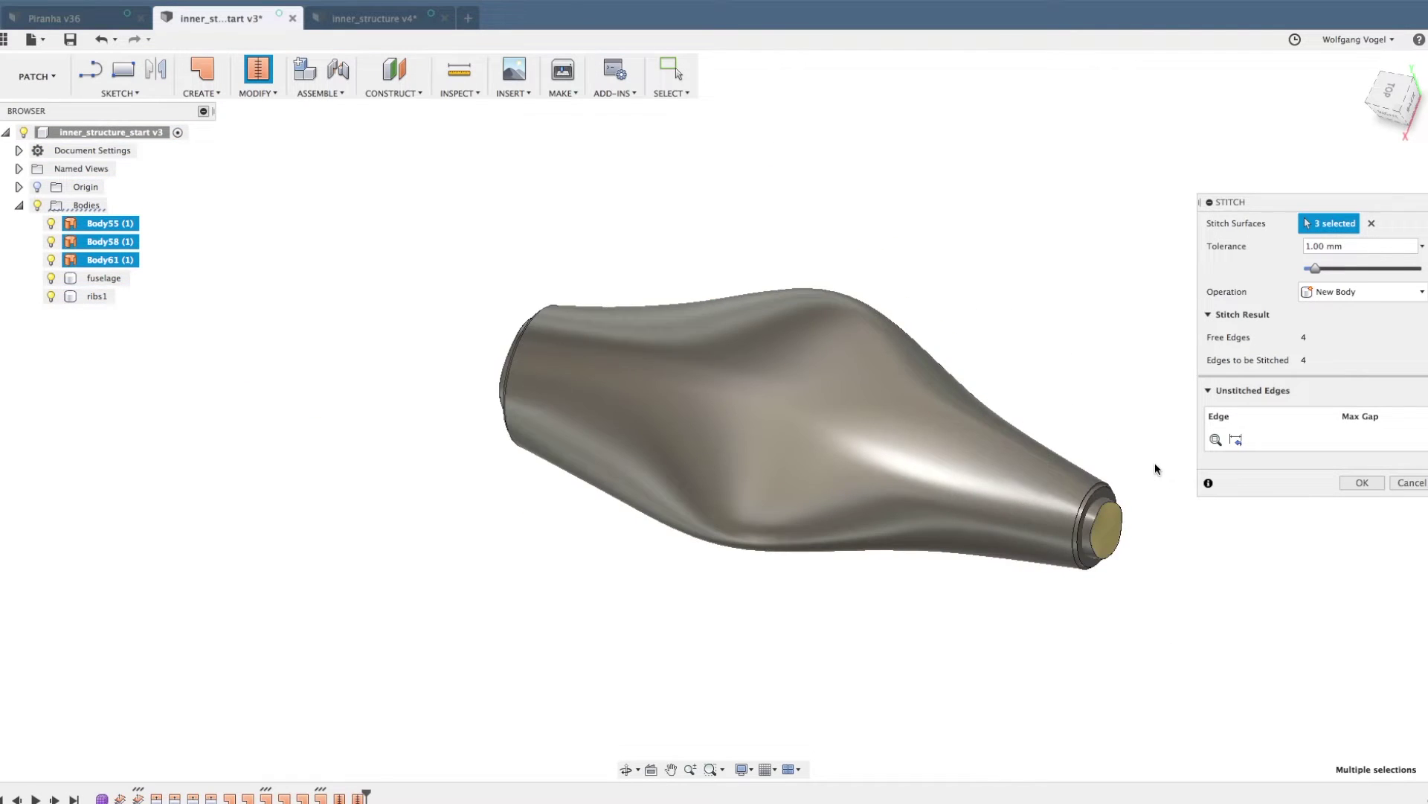
pyautogui.scroll(2, 1143, 491)
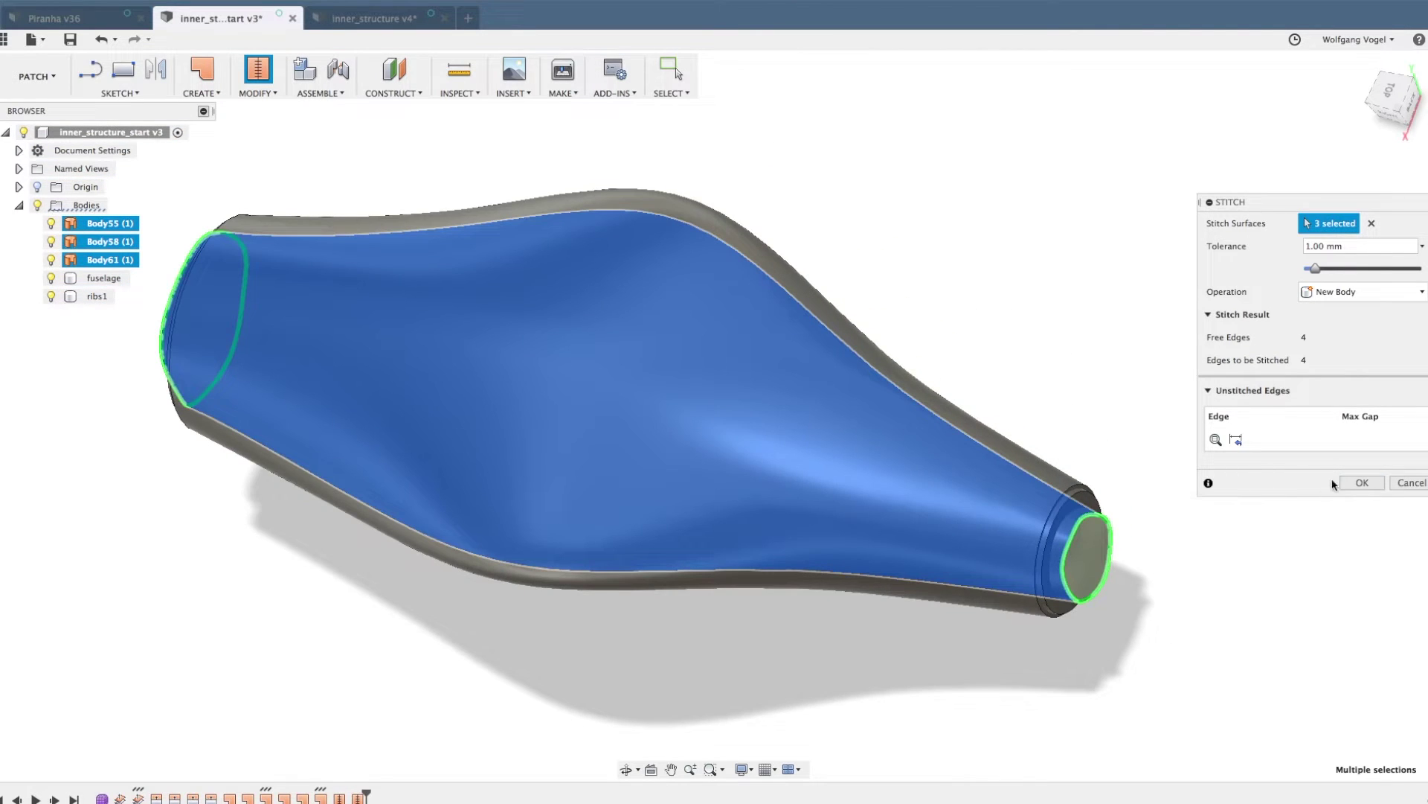
pyautogui.click(1363, 483)
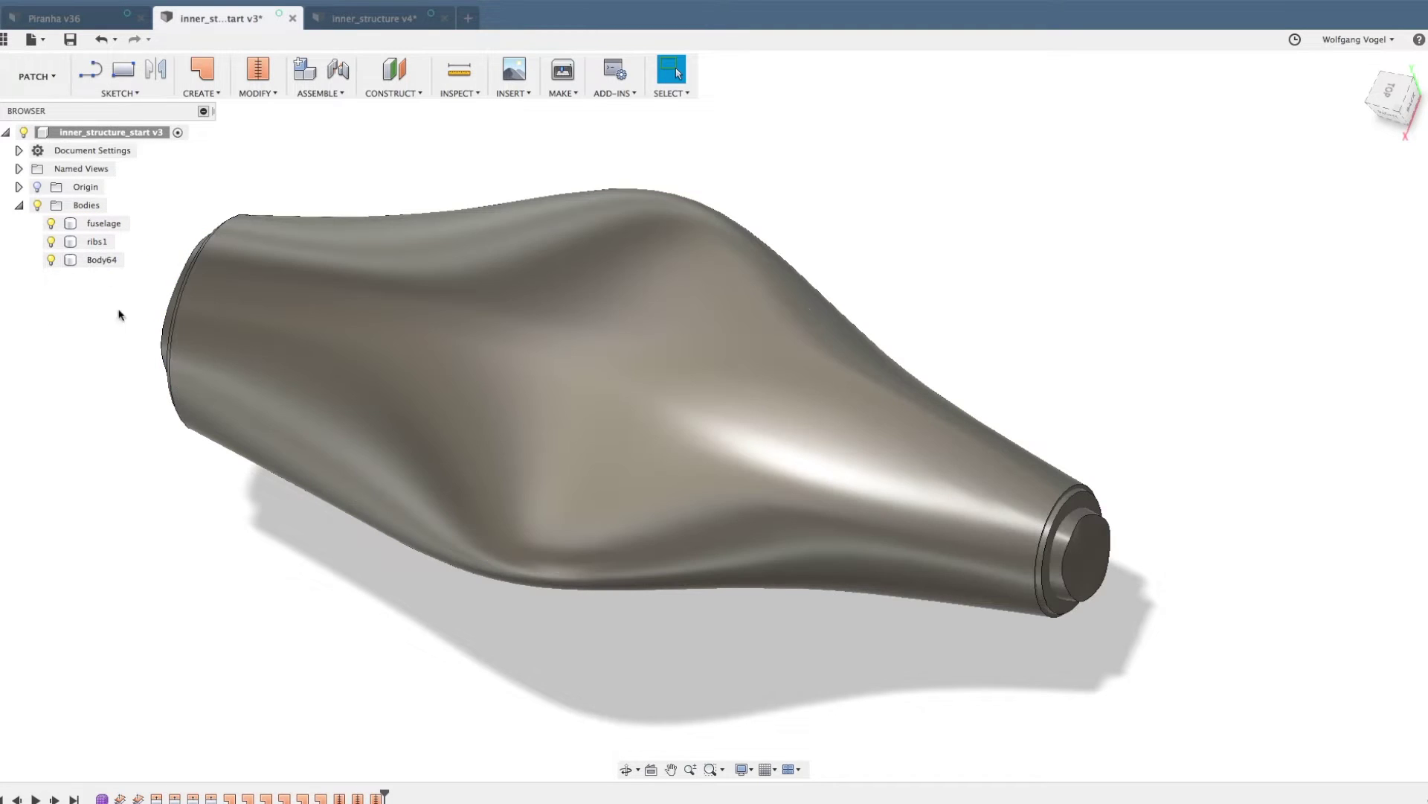
# - Switch to the Model workspace and use Combine to cut the innermost solid out of ribs1 without keeping the tool body
pyautogui.keyDown('shift'); pyautogui.moveTo(115, 476); pyautogui.dragTo(175, 300, button='middle'); pyautogui.keyUp('shift')
pyautogui.scroll(5, 175, 300)
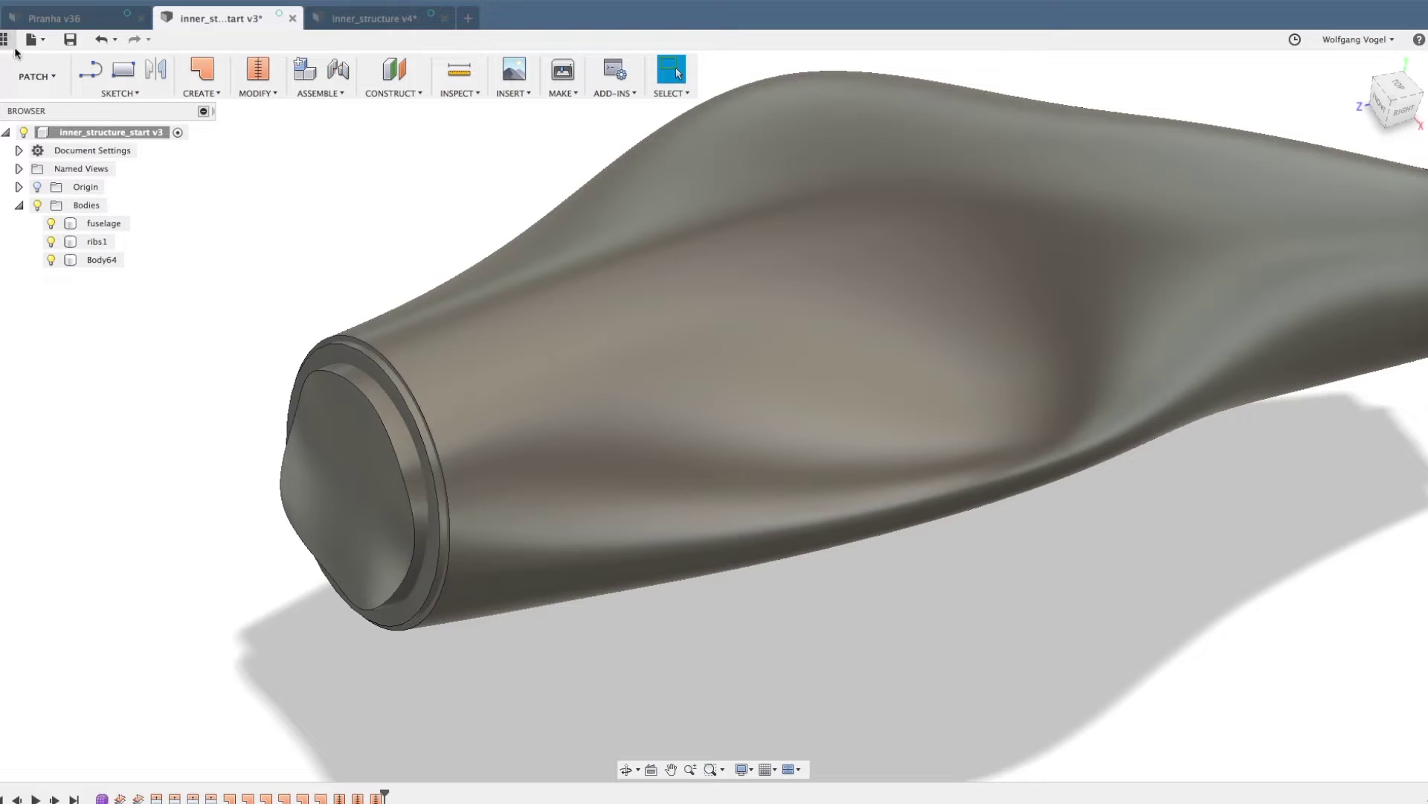
pyautogui.click(36, 76)
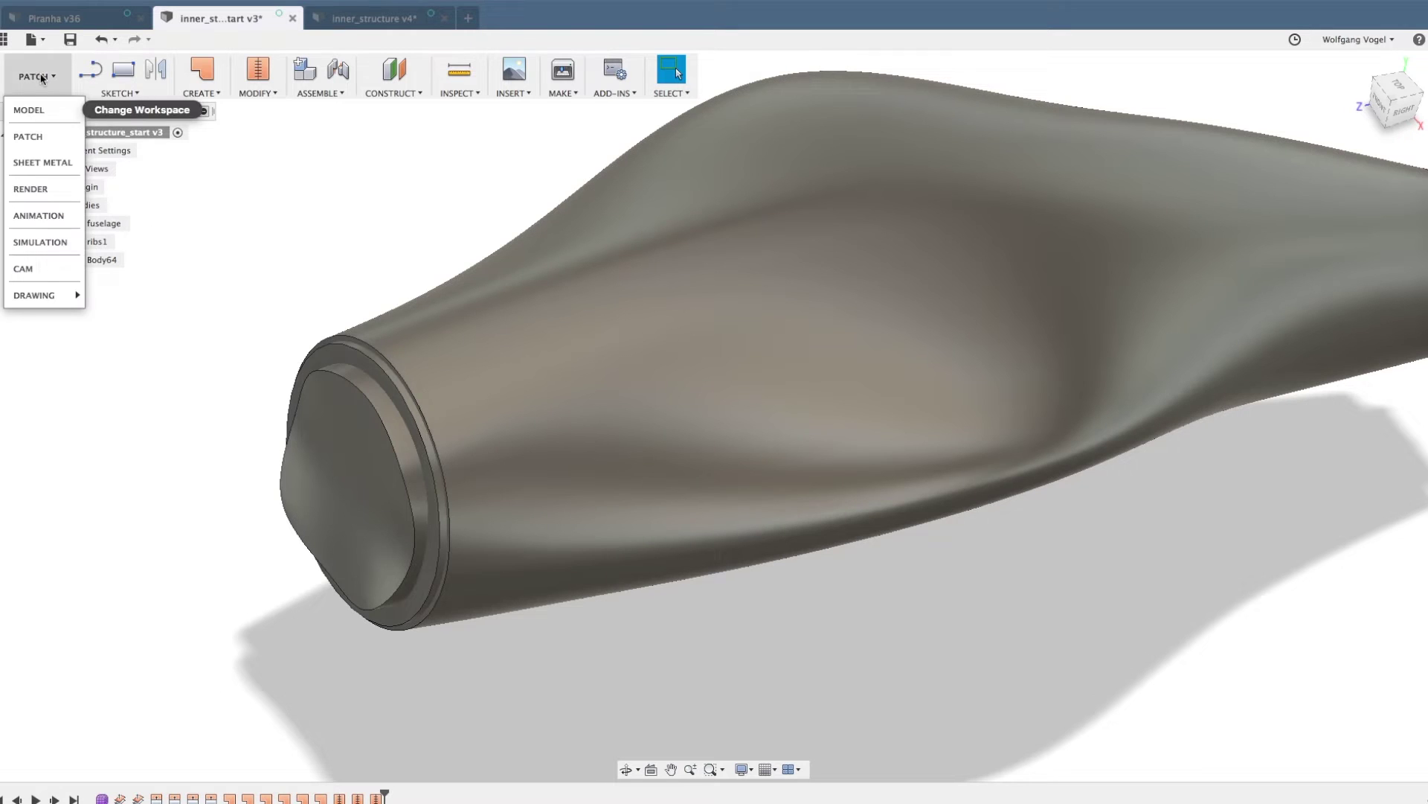
pyautogui.click(37, 110)
pyautogui.click(272, 93)
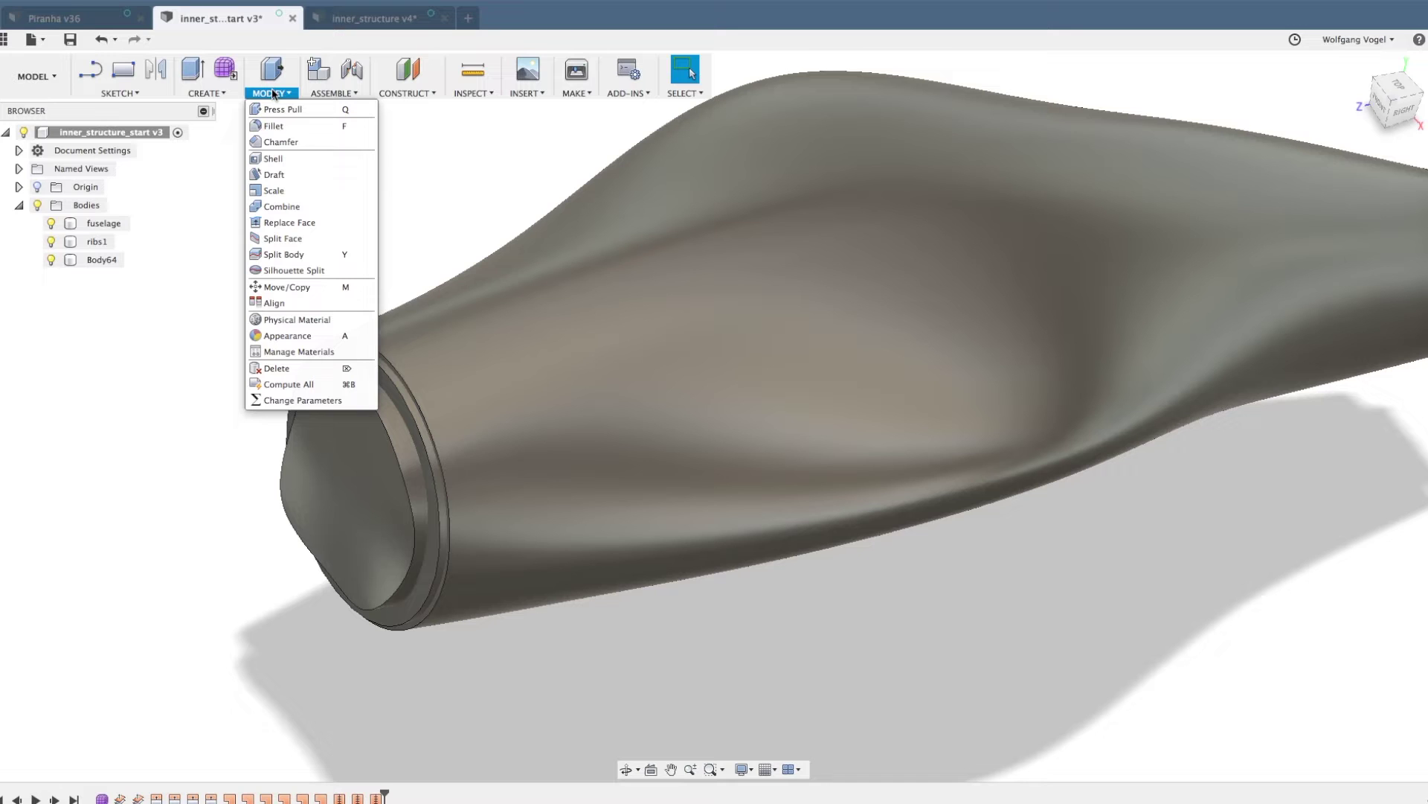
pyautogui.click(281, 207)
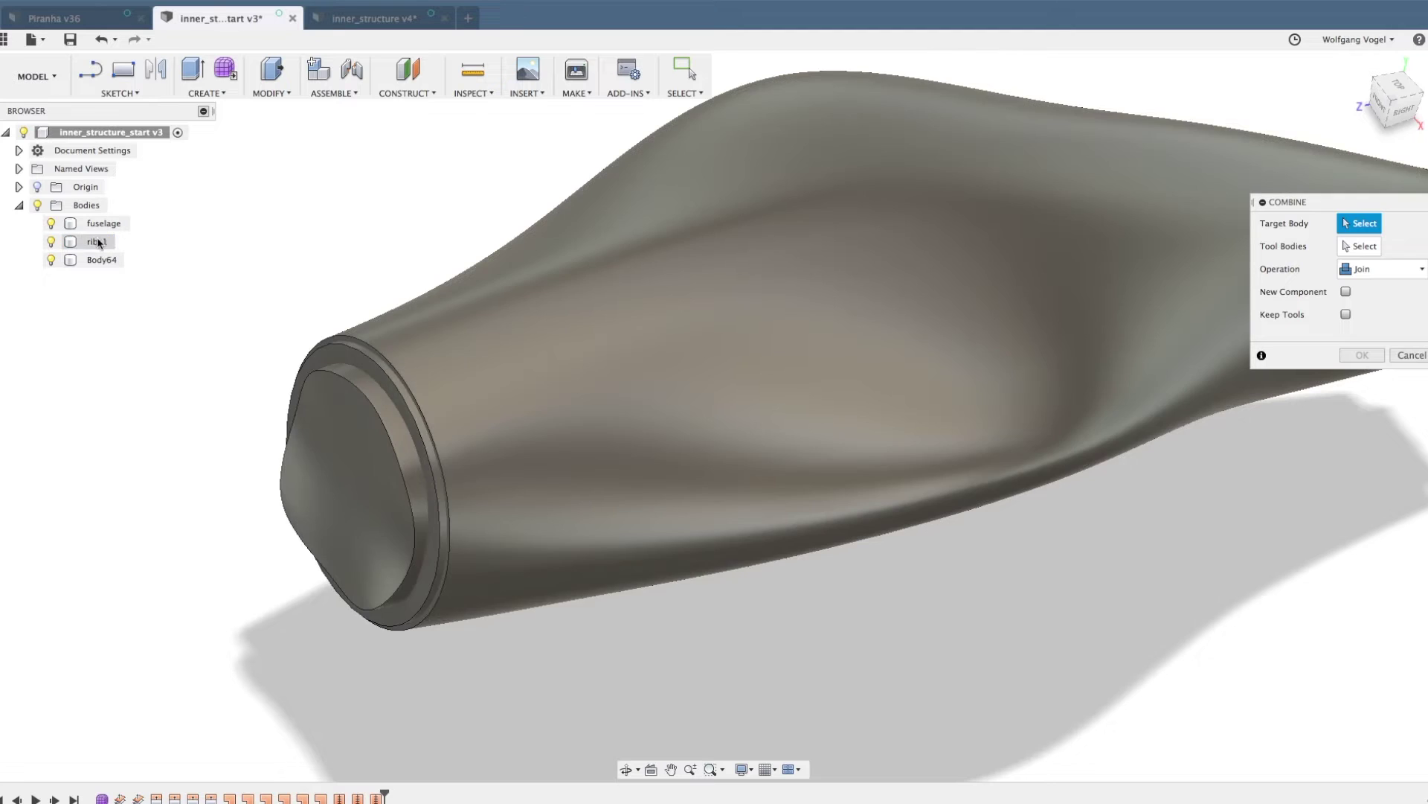
pyautogui.click(97, 241)
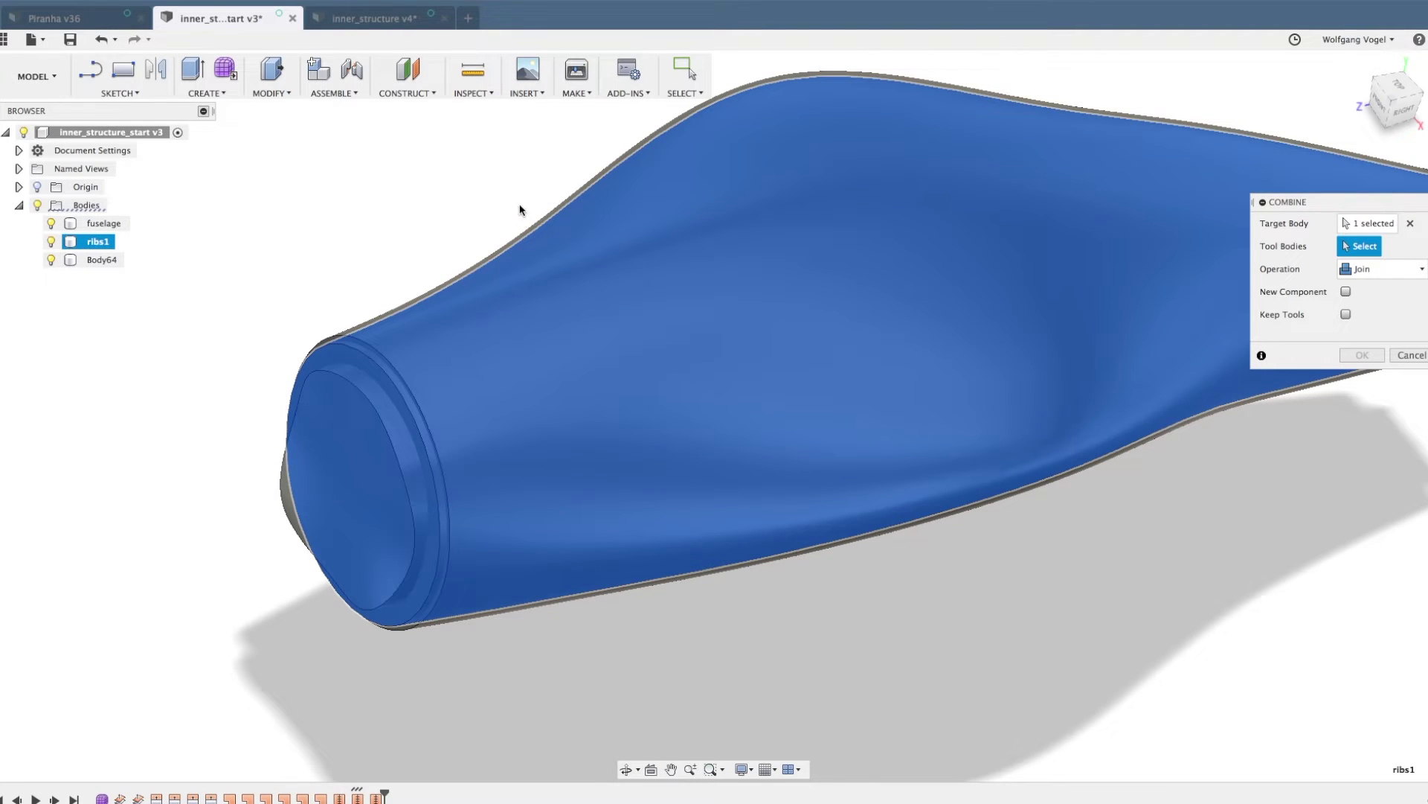
pyautogui.click(101, 259)
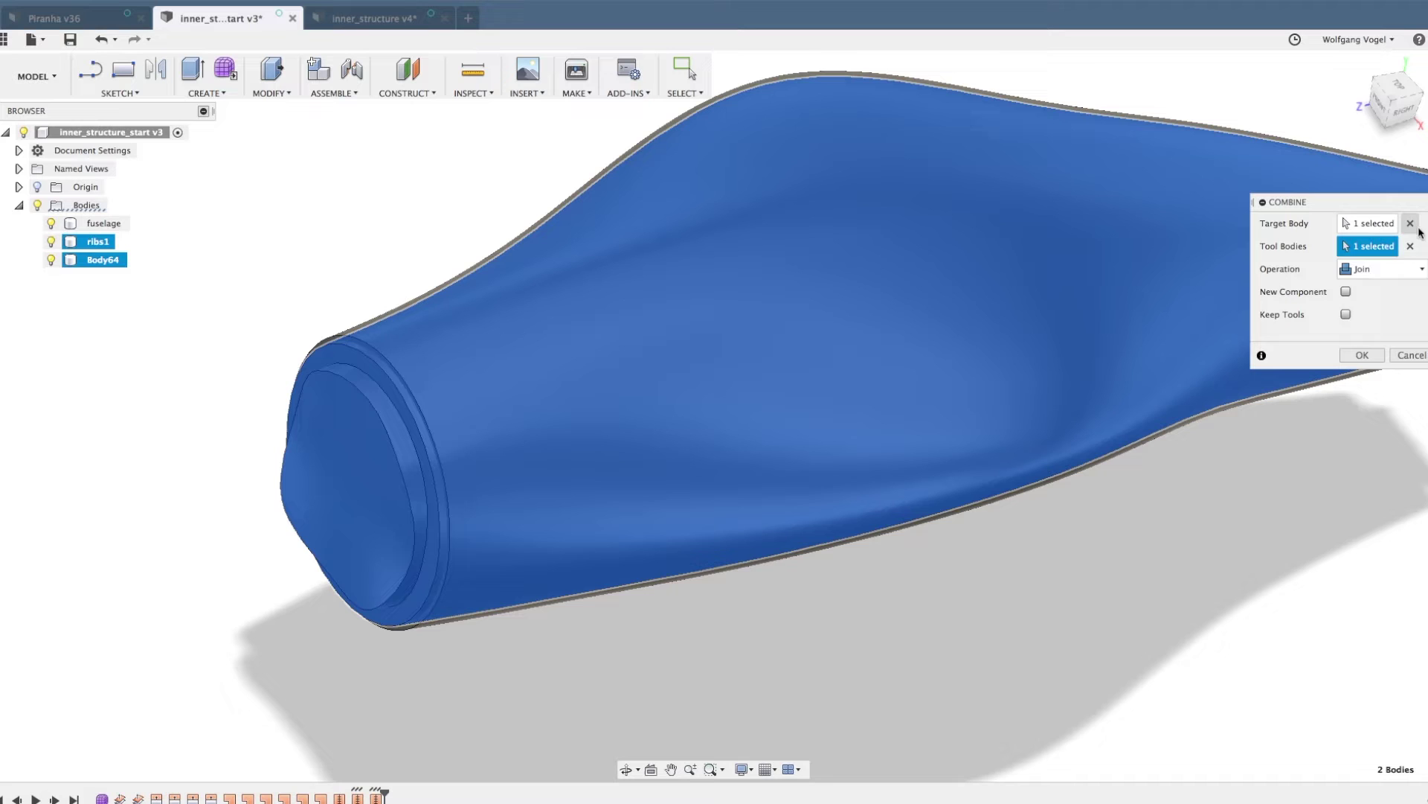
pyautogui.click(1397, 271)
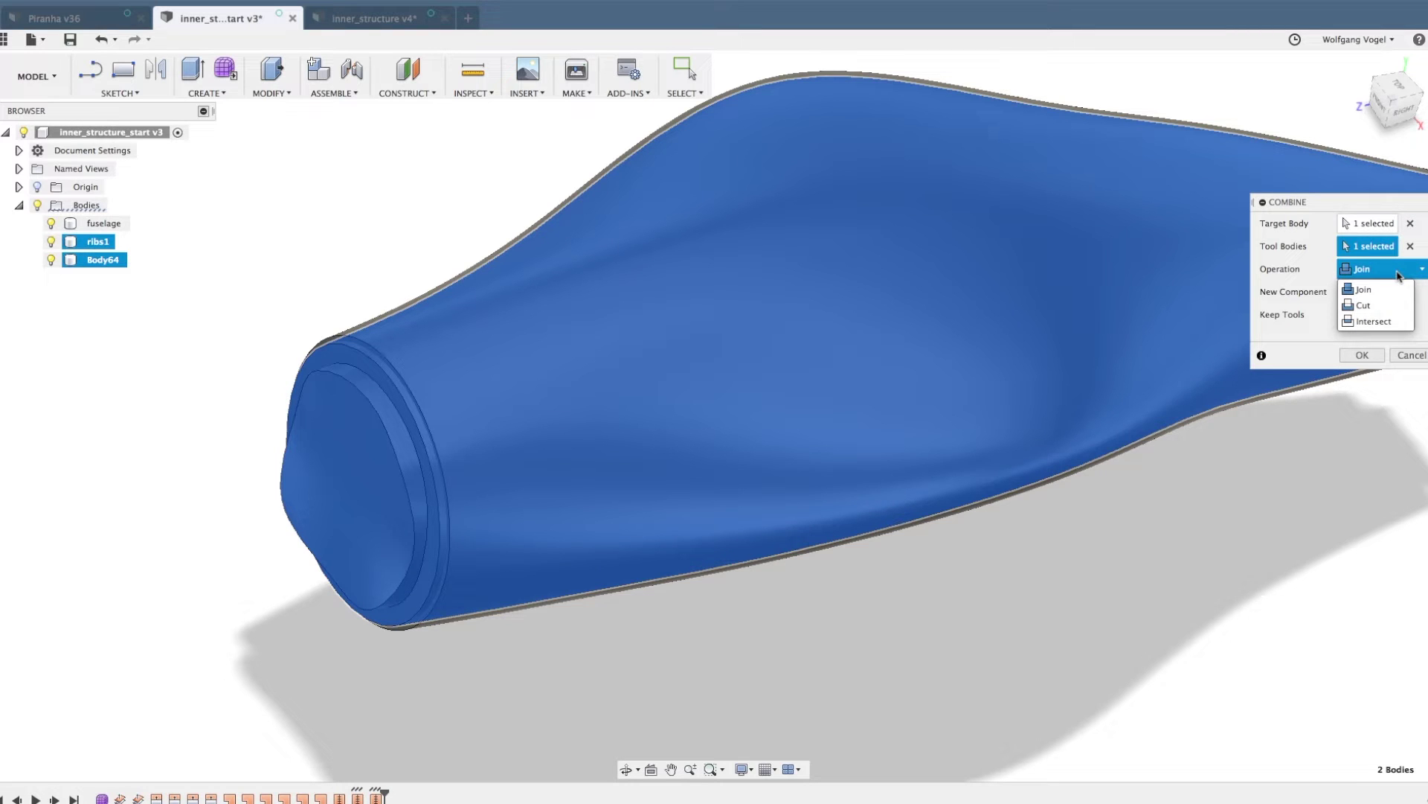
pyautogui.click(1379, 304)
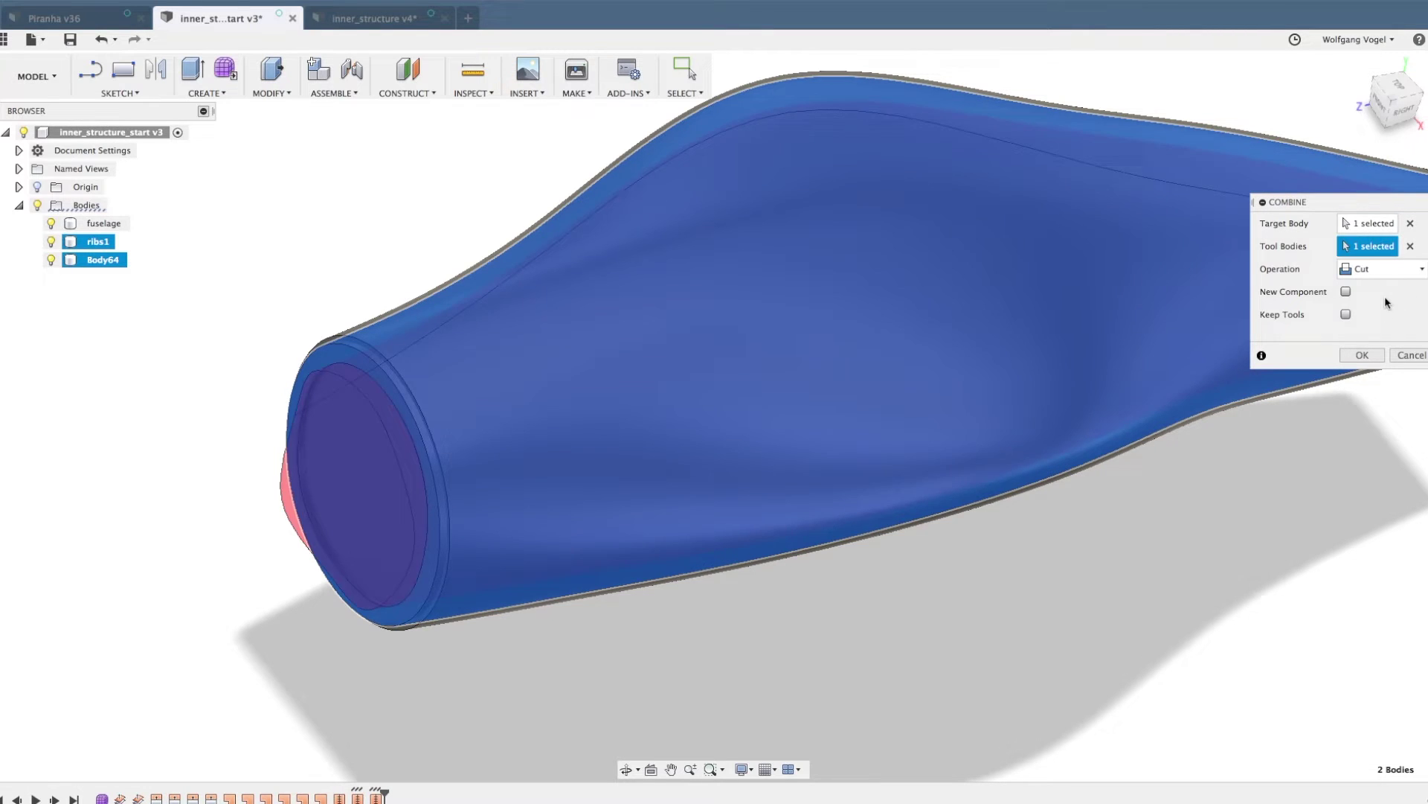
pyautogui.press('Return')
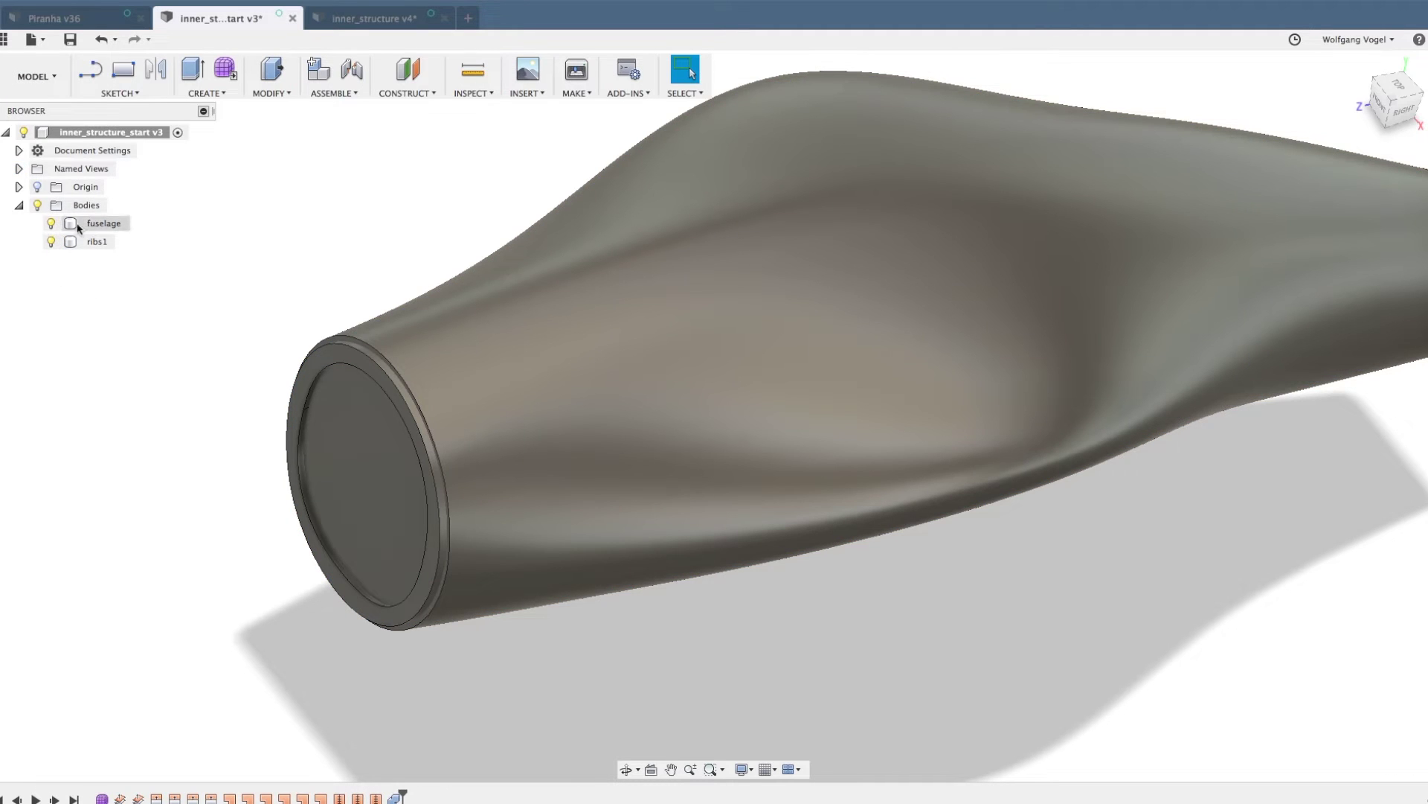
# - Hide the fuselage body and inspect the outer and inner surfaces of the hollow ribs1 body
pyautogui.click(55, 226)
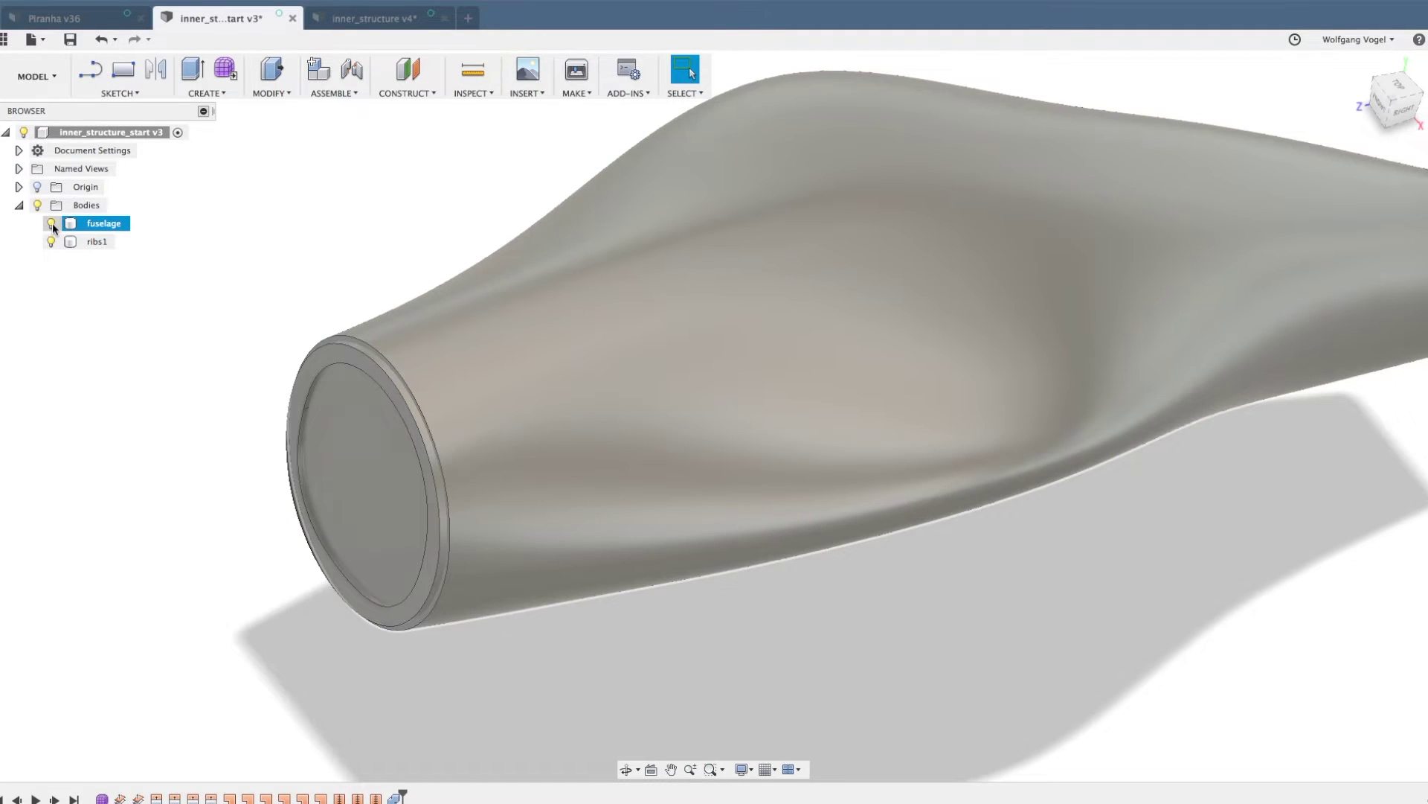
pyautogui.click(51, 223)
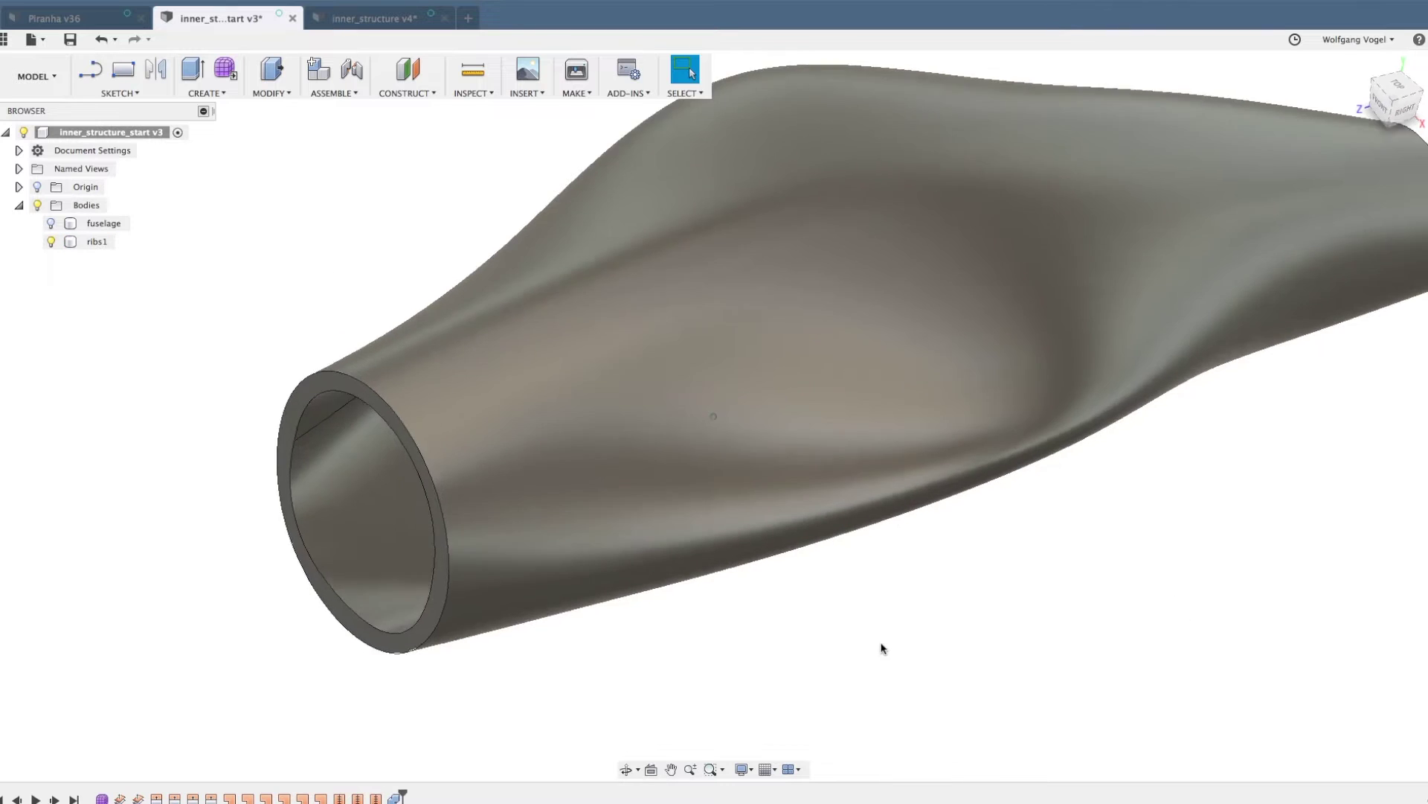
pyautogui.keyDown('shift'); pyautogui.moveTo(881, 648); pyautogui.dragTo(660, 414, button='middle'); pyautogui.keyUp('shift')
pyautogui.click(660, 415)
pyautogui.click(660, 414)
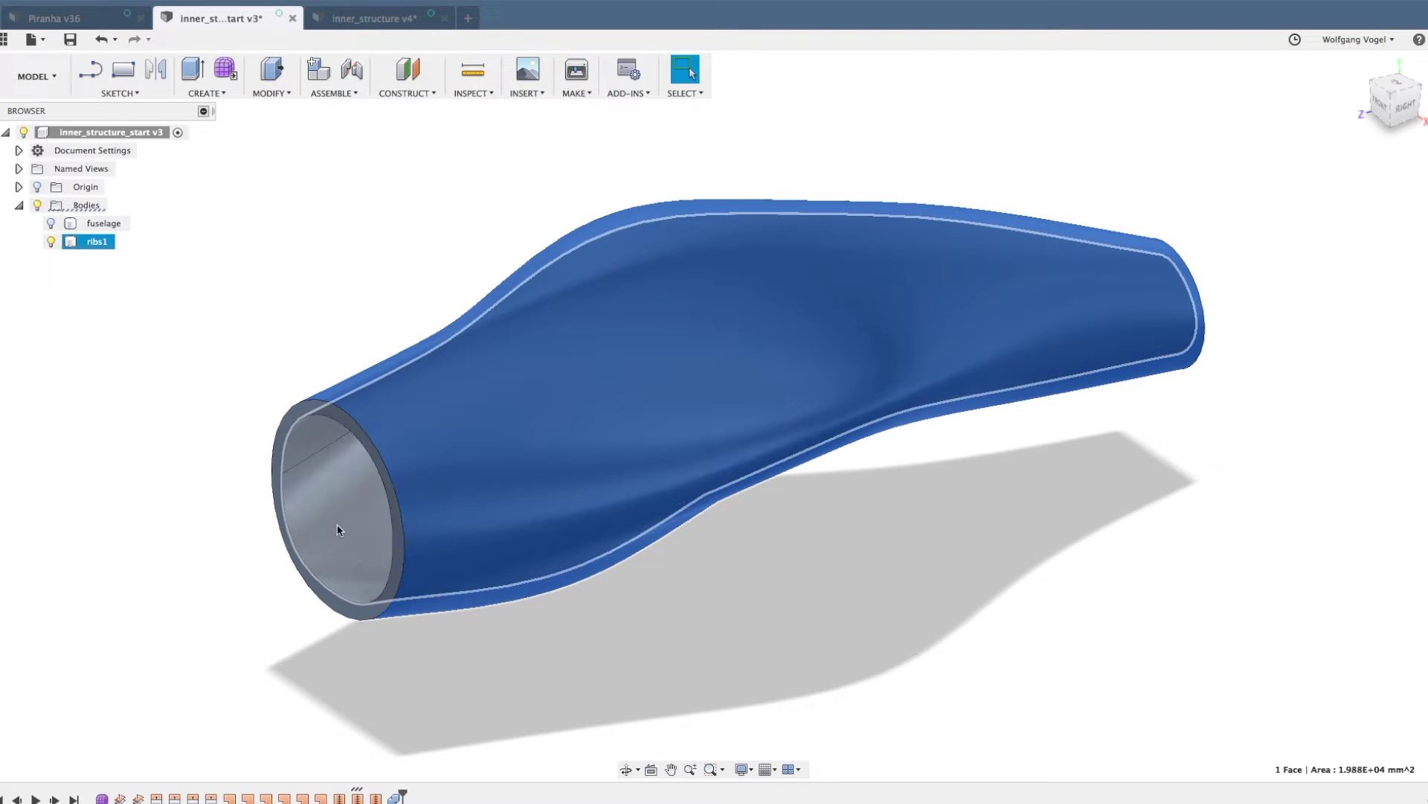
pyautogui.click(332, 532)
pyautogui.click(885, 642)
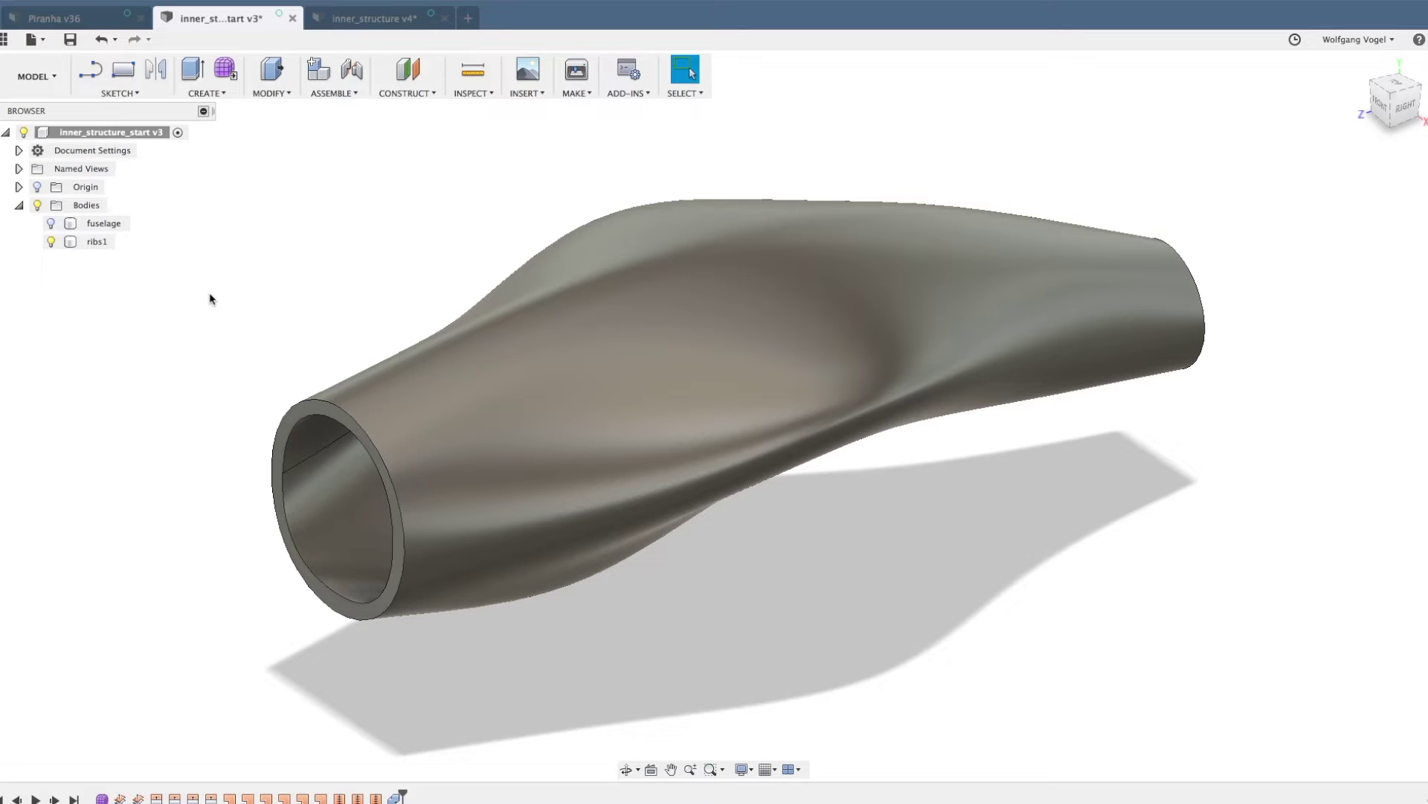
# - Show the fuselage body again and apply the design's existing transparent appearance to it
pyautogui.click(51, 223)
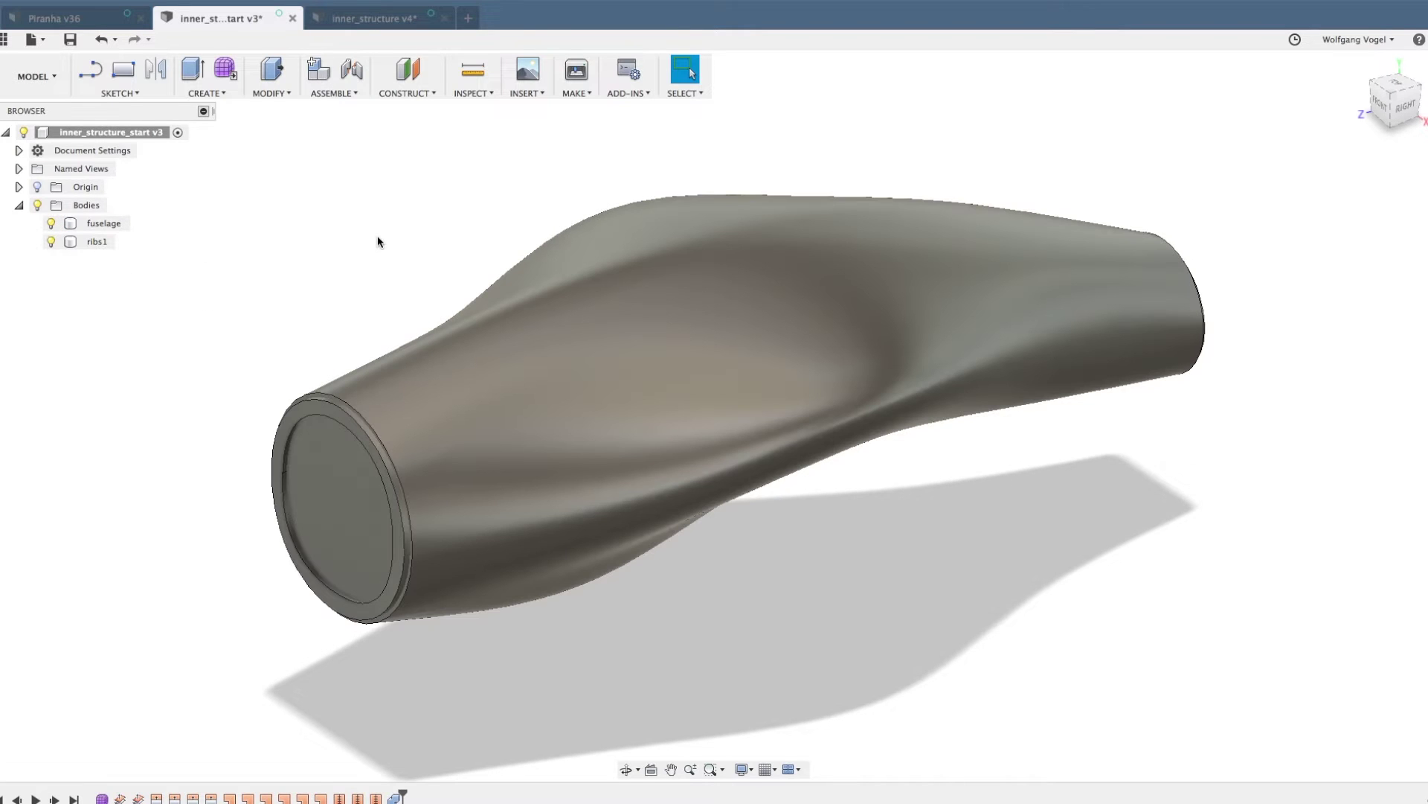
pyautogui.press('a')
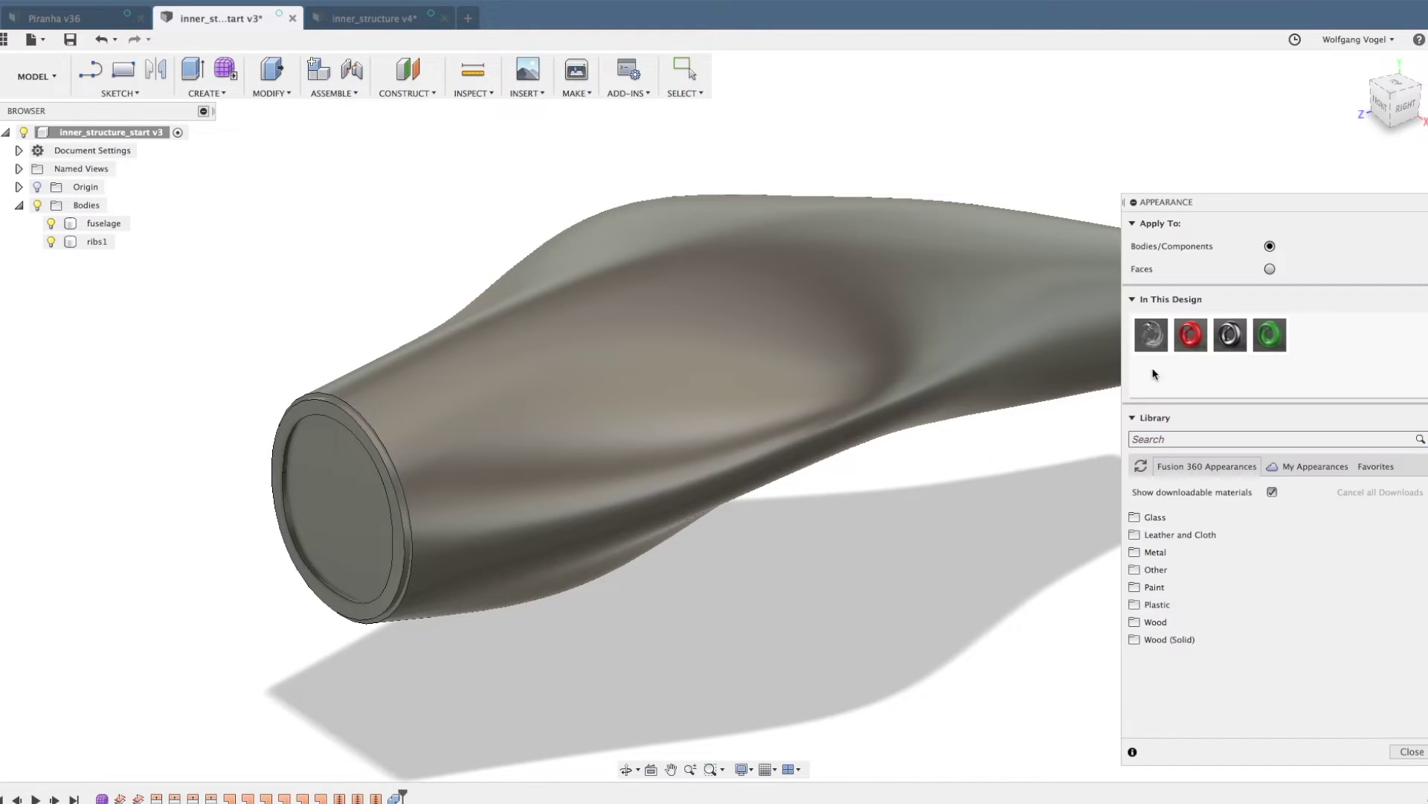
pyautogui.moveTo(1152, 335); pyautogui.dragTo(672, 446)
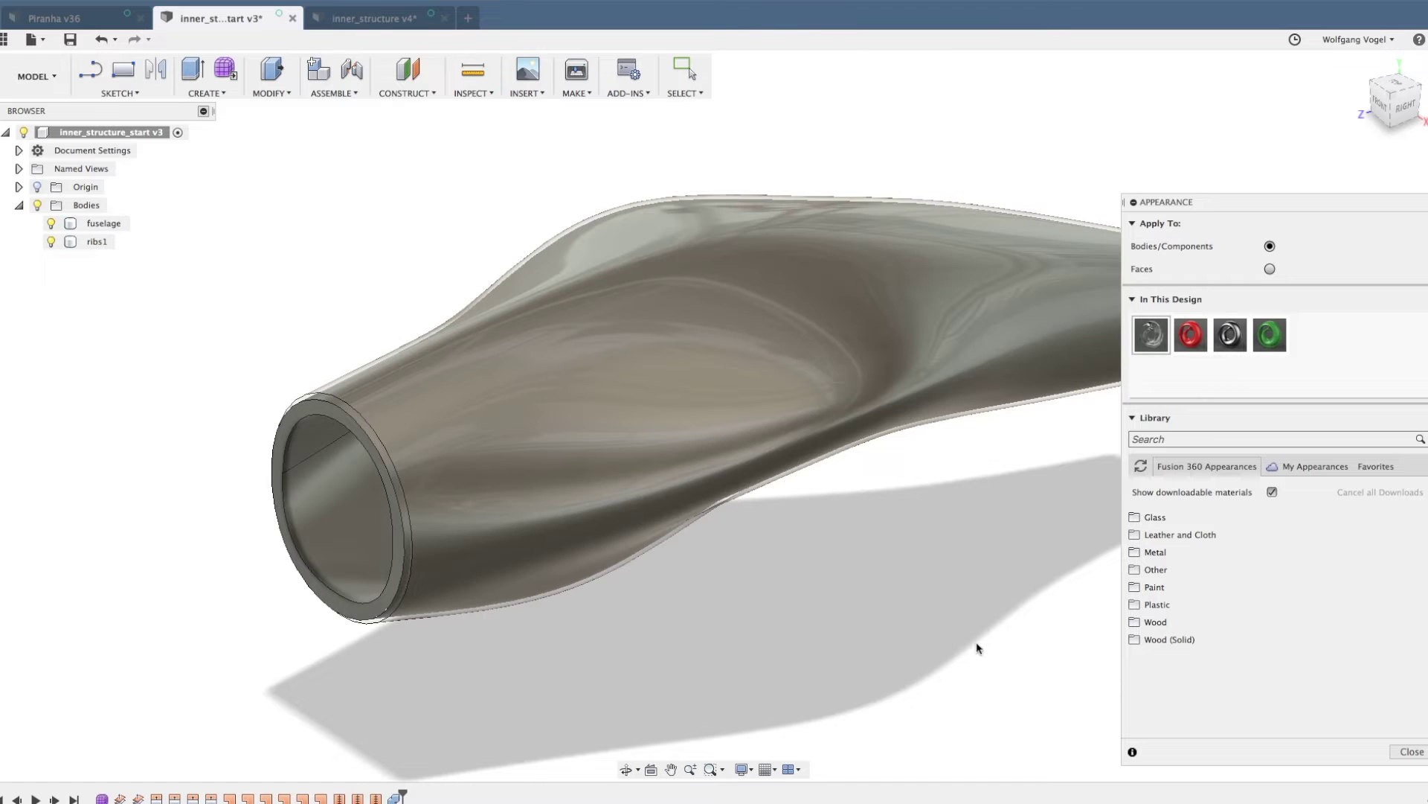
pyautogui.click(1411, 751)
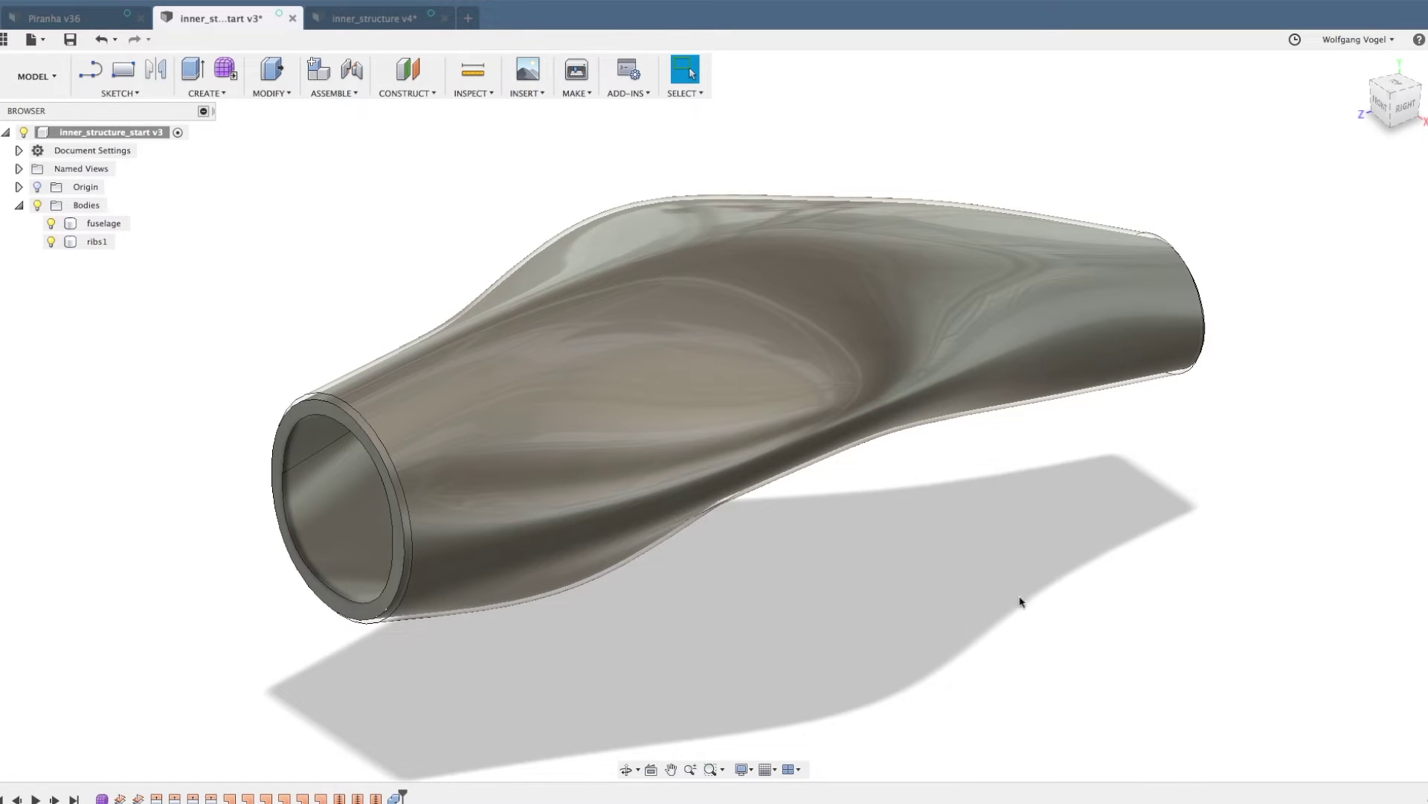
# - Hide the fuselage and start a 3-point rectangle in a new sketch on the YZ plane, viewed straight on
pyautogui.keyDown('shift'); pyautogui.moveTo(246, 235); pyautogui.dragTo(149, 249, button='middle'); pyautogui.keyUp('shift')
pyautogui.click(51, 223)
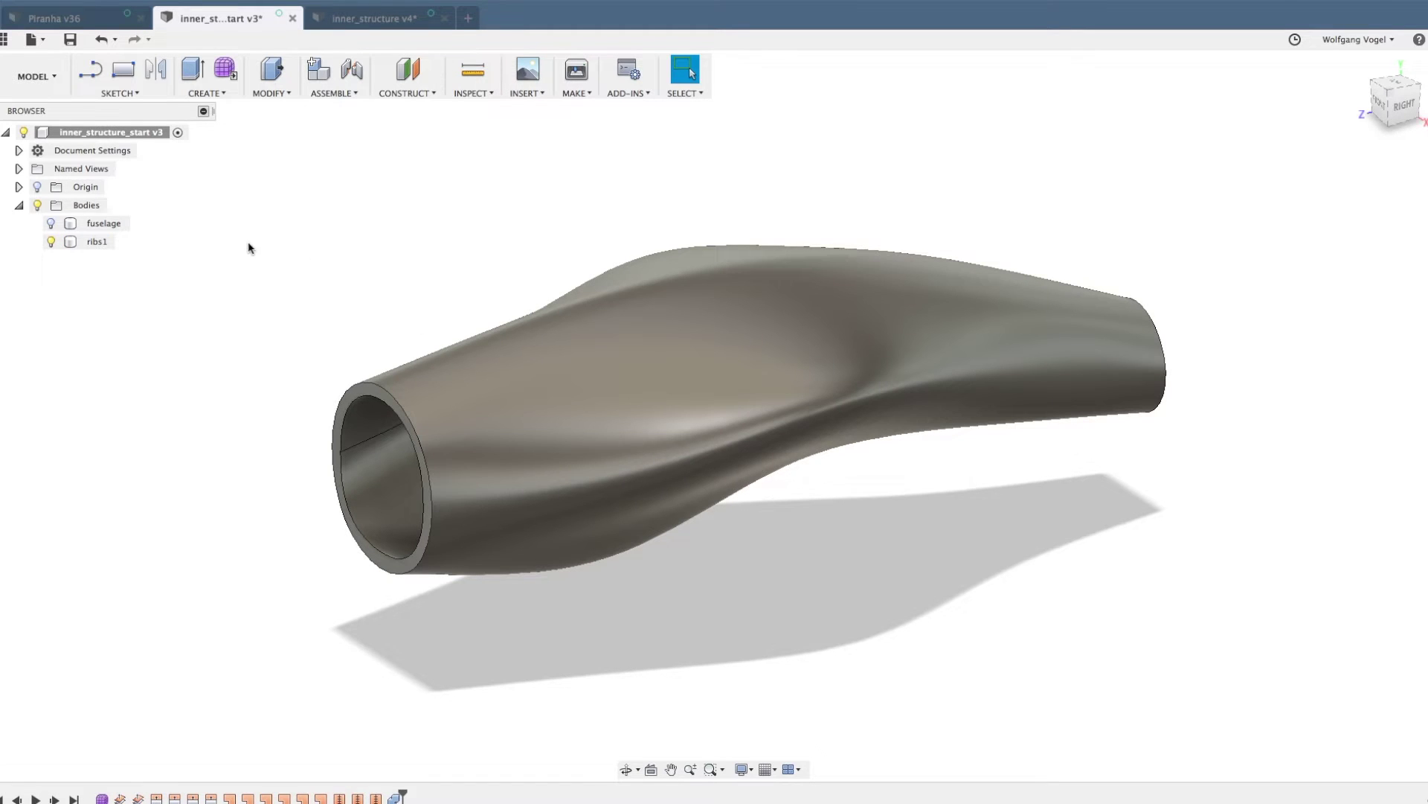
pyautogui.click(119, 93)
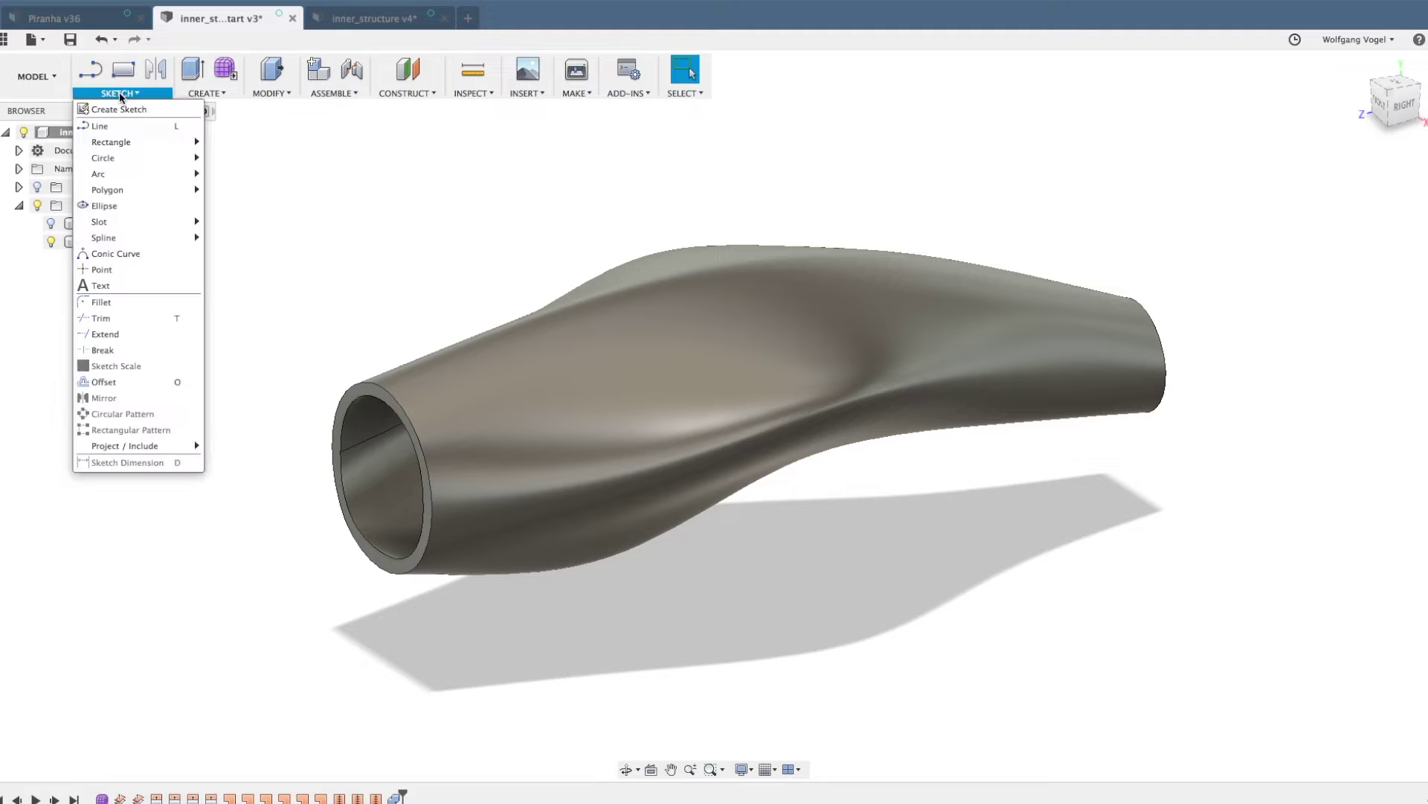
pyautogui.moveTo(171, 142)
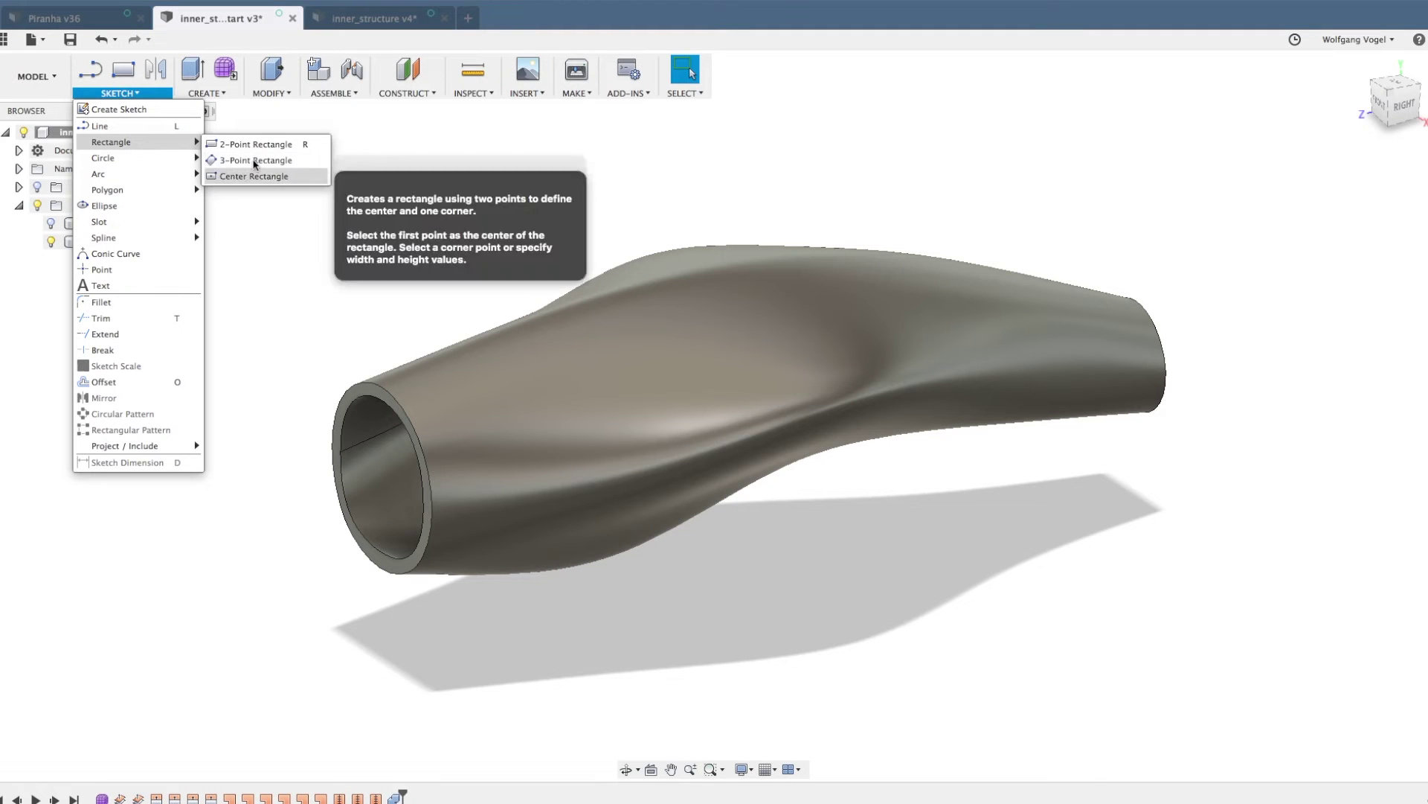
pyautogui.click(255, 160)
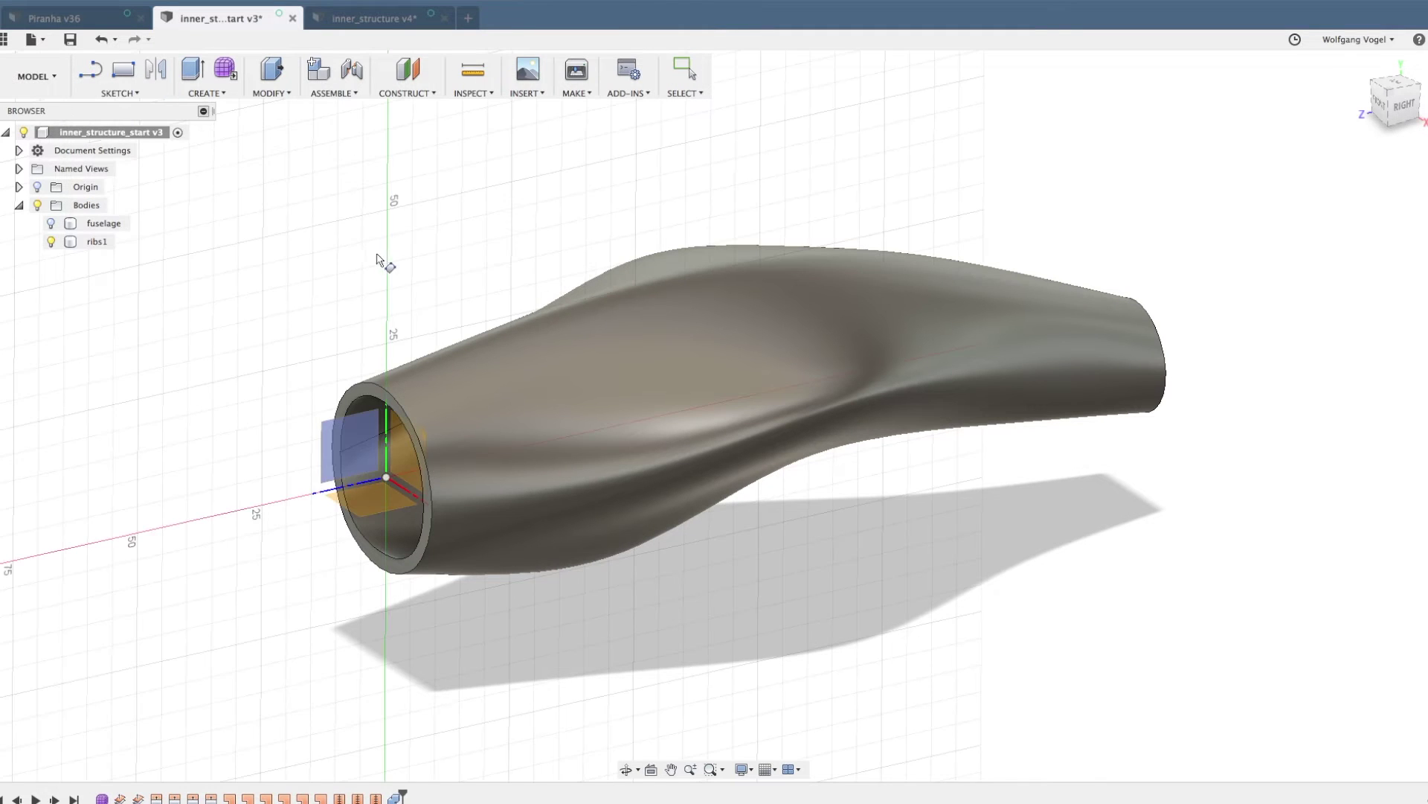
pyautogui.click(348, 443)
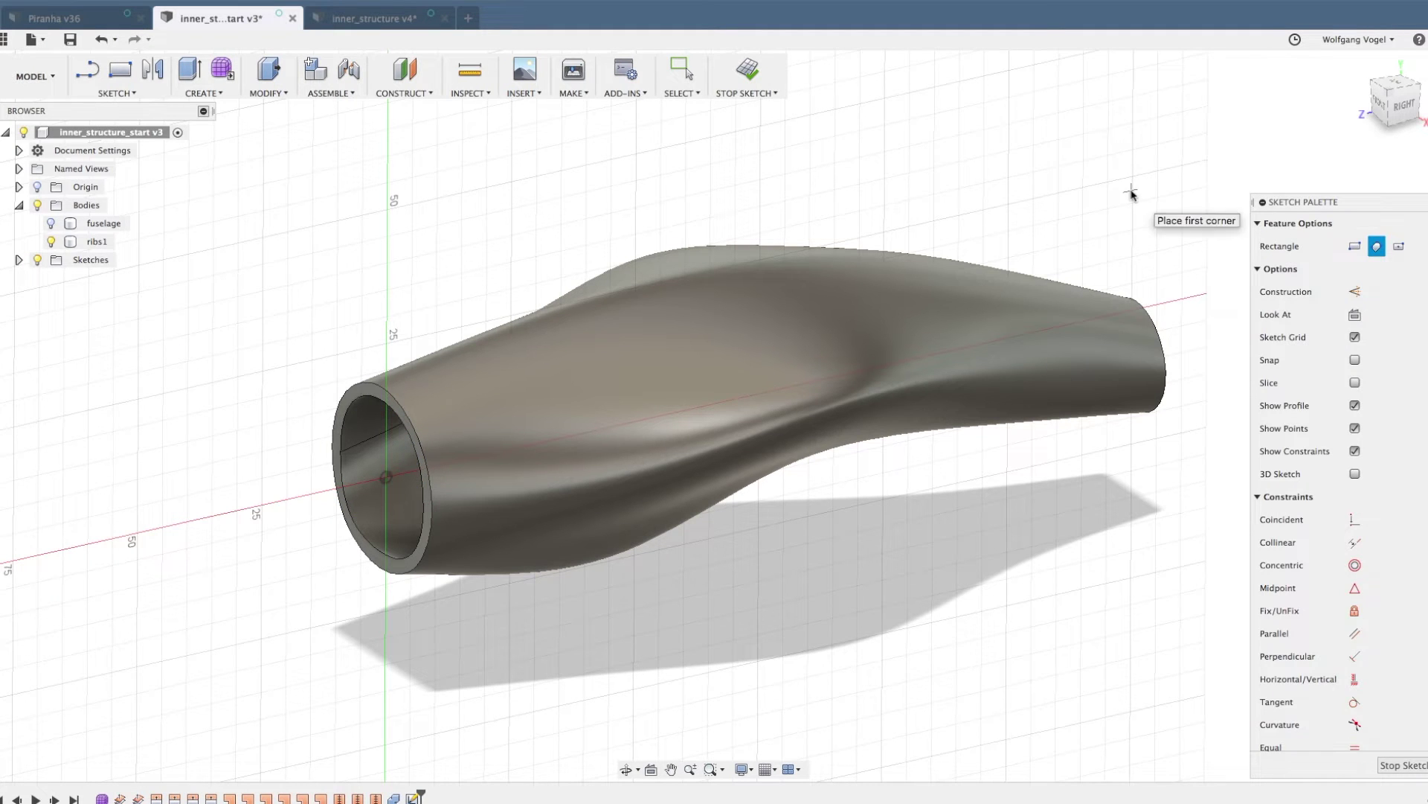
pyautogui.click(1355, 314)
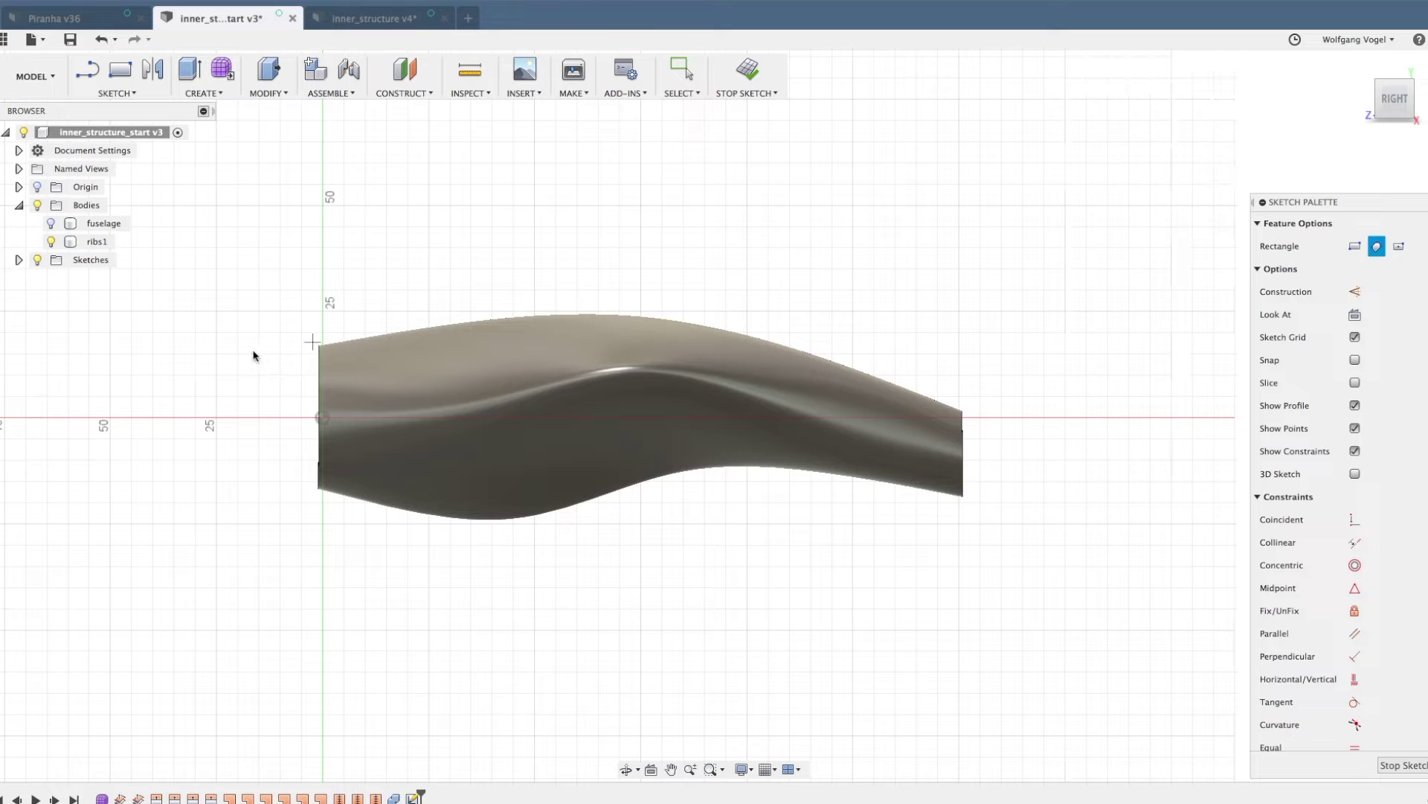
# - Sketch a tilted 3-point rectangle 120 mm long, rising from ahead of the body's open front end to above it
pyautogui.click(234, 387)
pyautogui.click(200, 338)
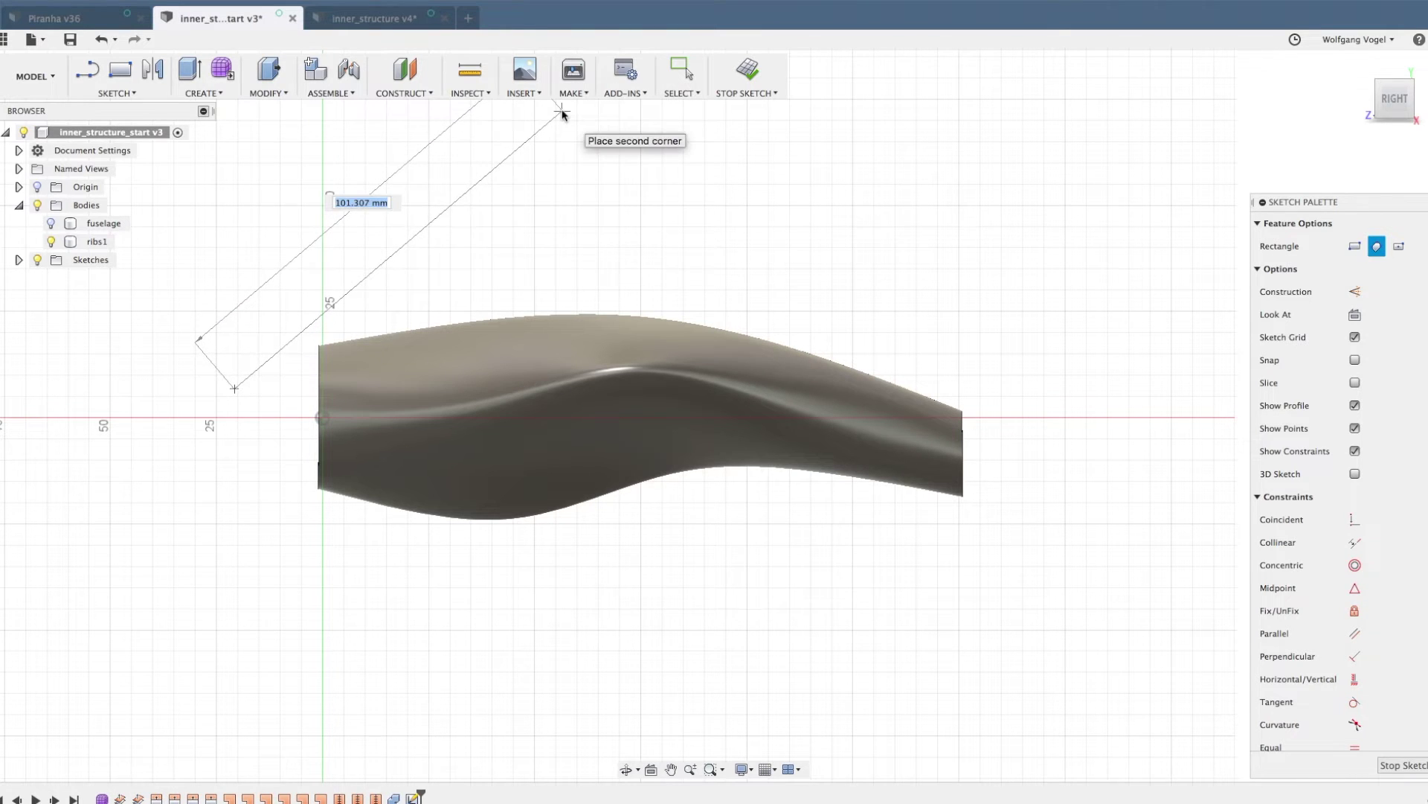
pyautogui.write('12')
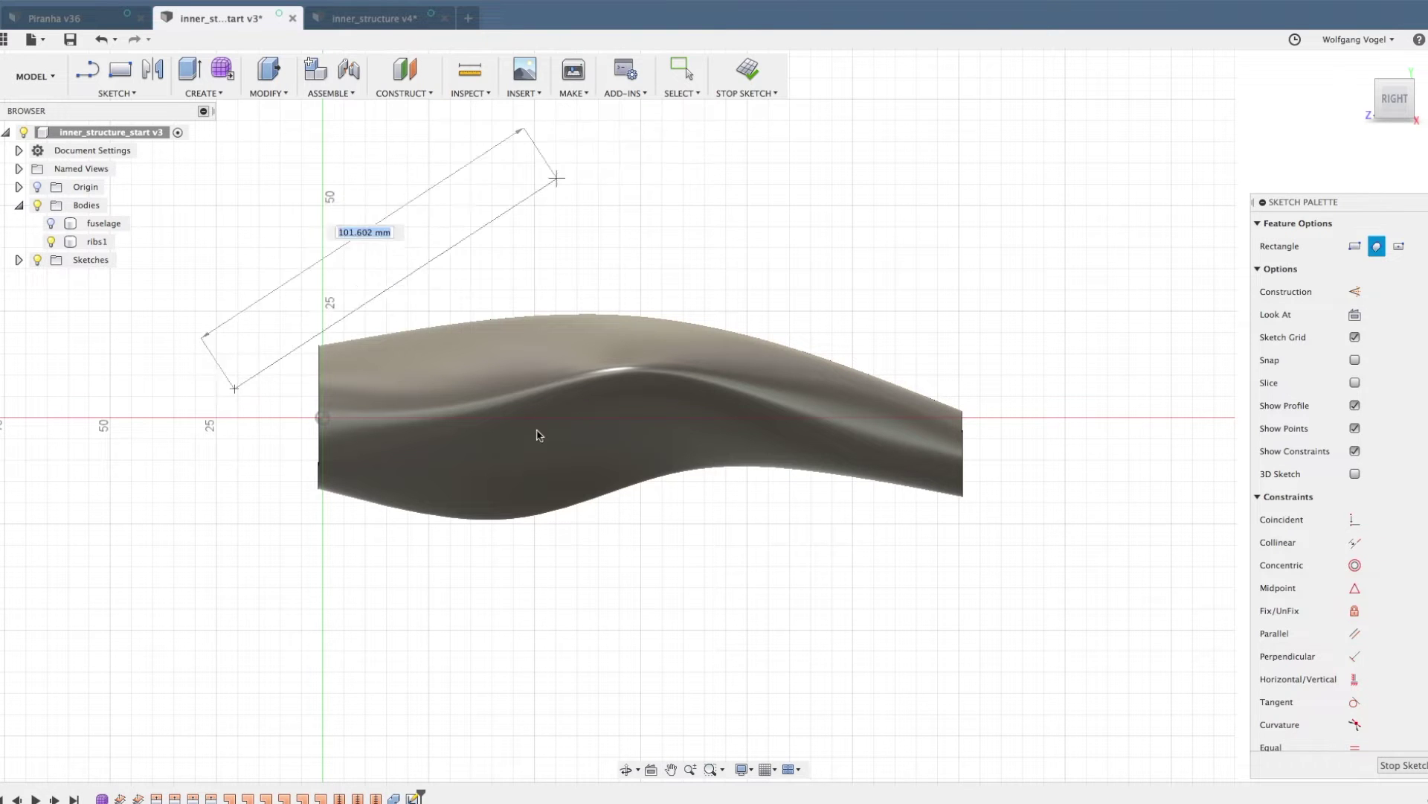
pyautogui.scroll(-5, 521, 424)
pyautogui.write('120')
pyautogui.press('Tab')
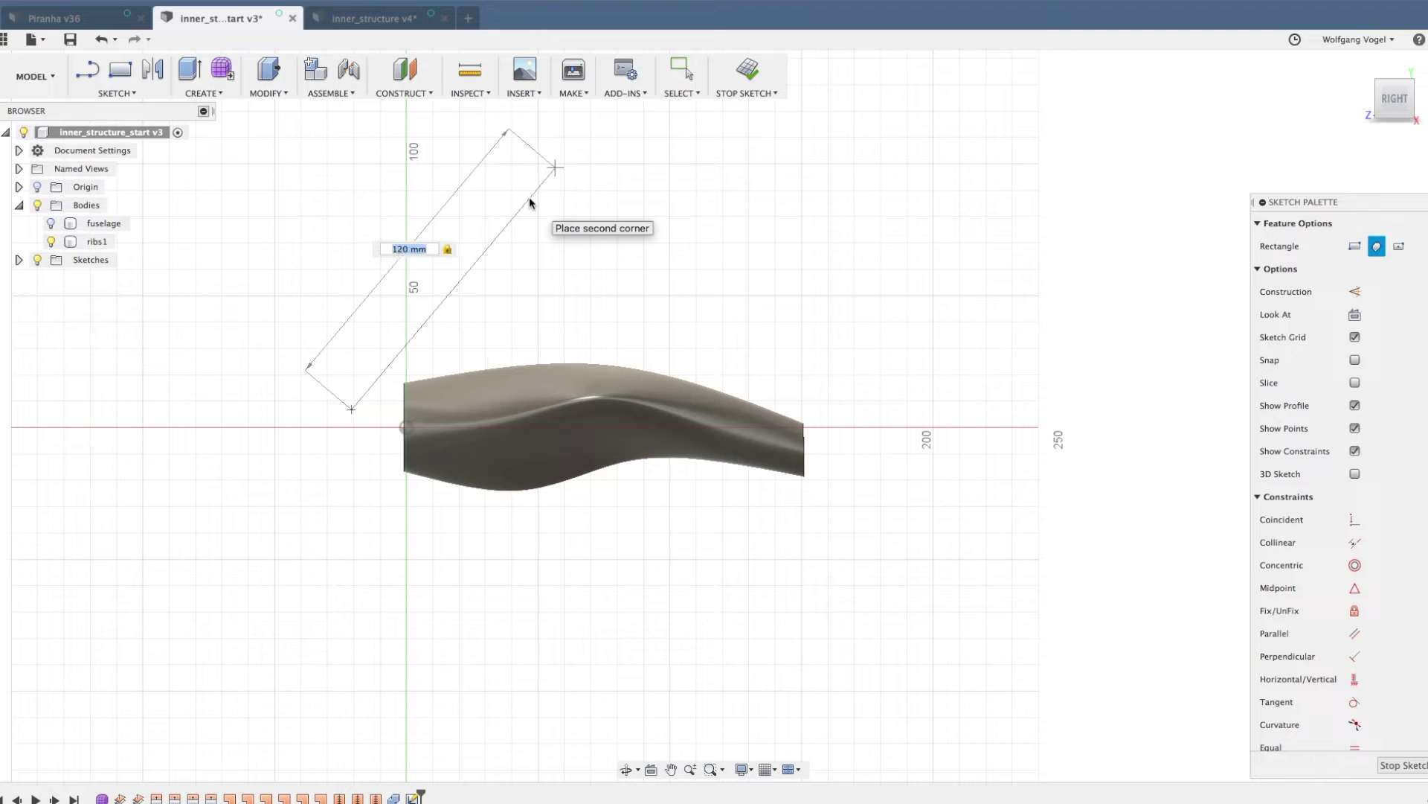
pyautogui.click(529, 202)
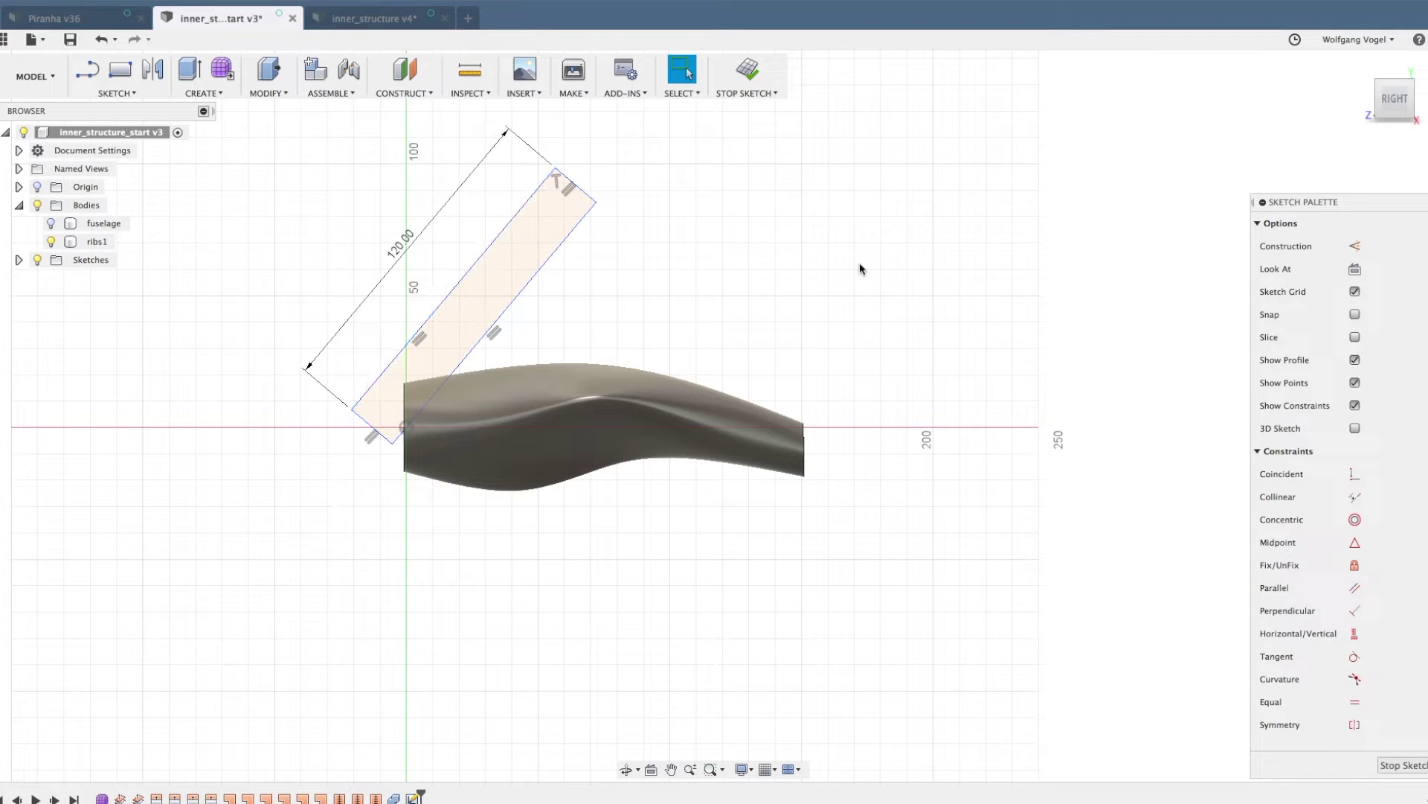
# - Dimension the rectangle's short side to 1 mm
pyautogui.scroll(3, 497, 185)
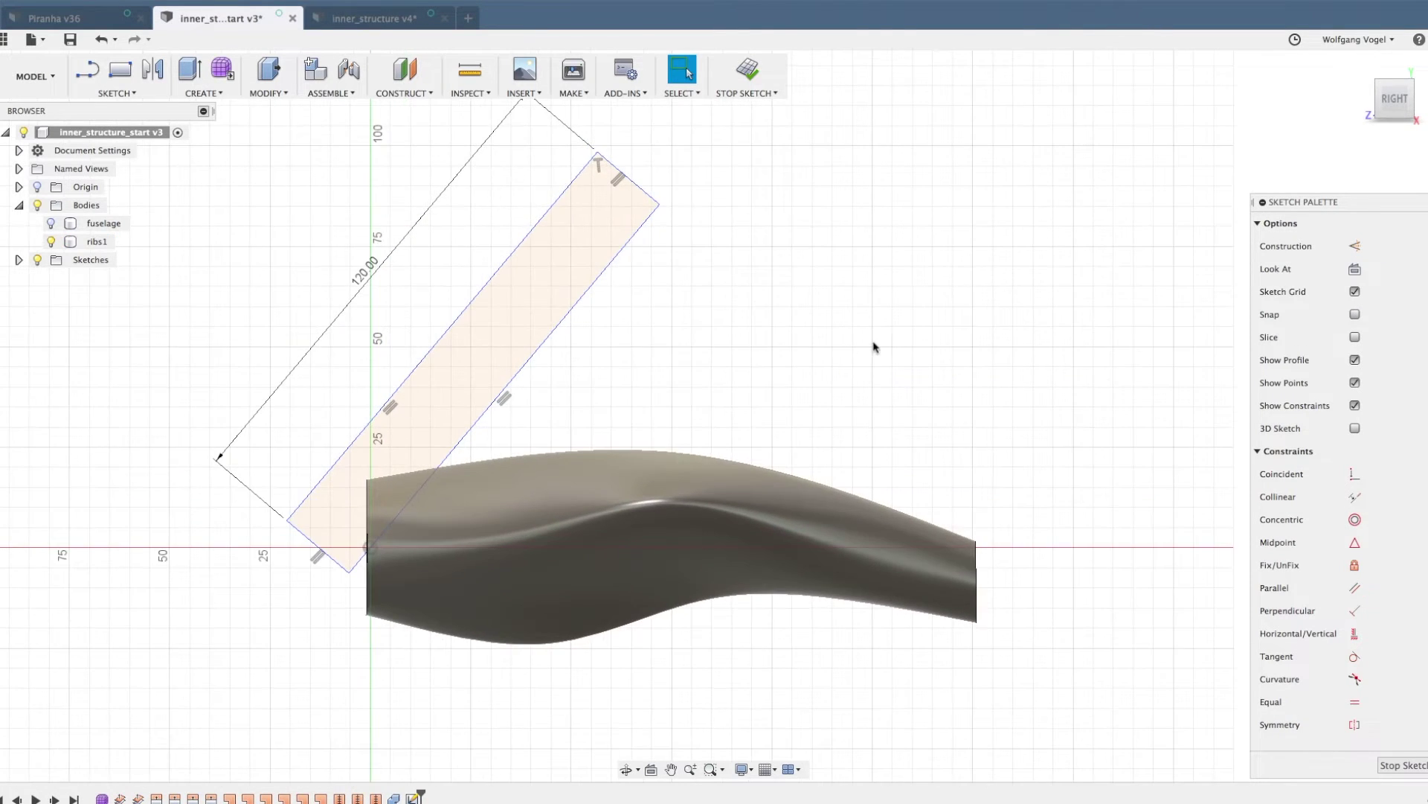
pyautogui.press('d')
pyautogui.click(315, 544)
pyautogui.click(293, 573)
pyautogui.write('1.5')
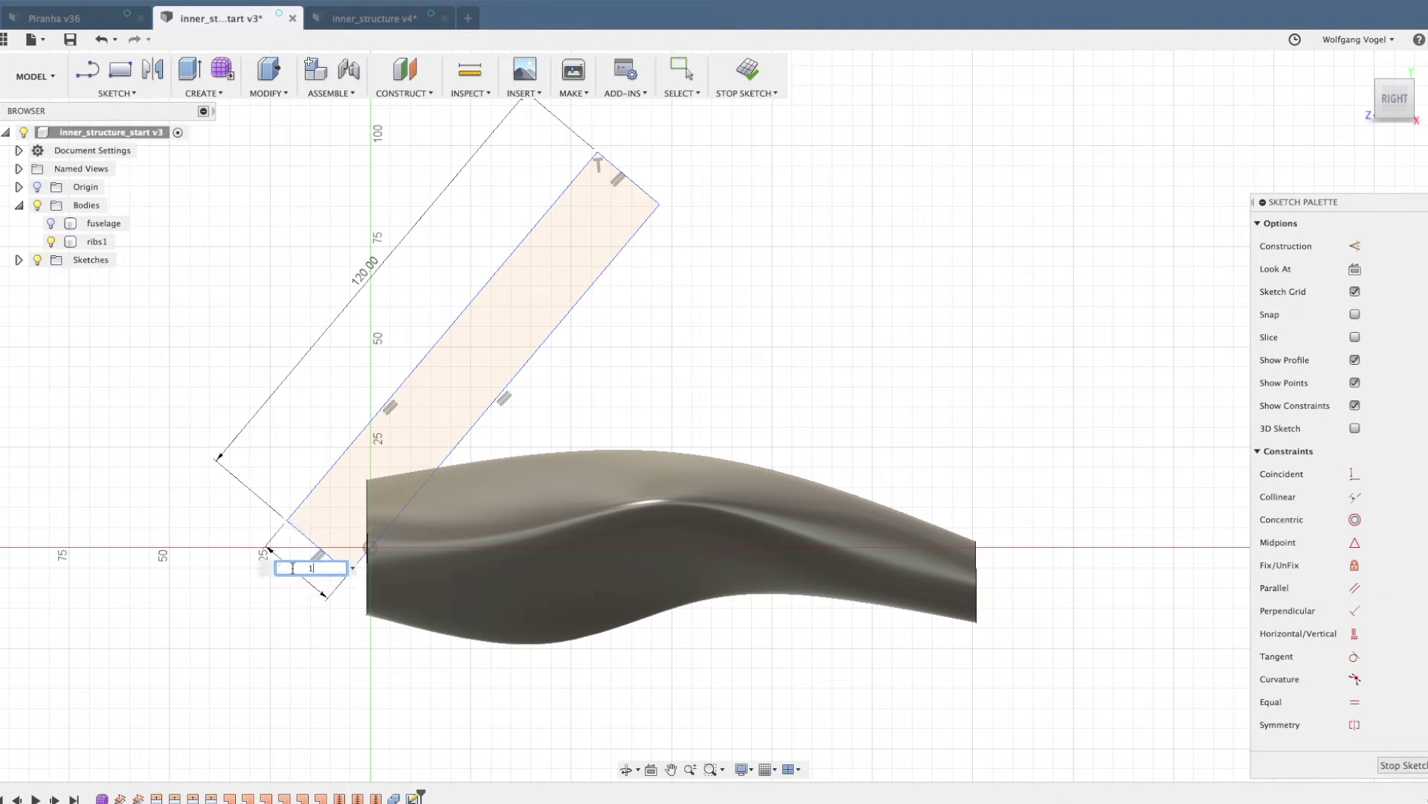
pyautogui.press('Return')
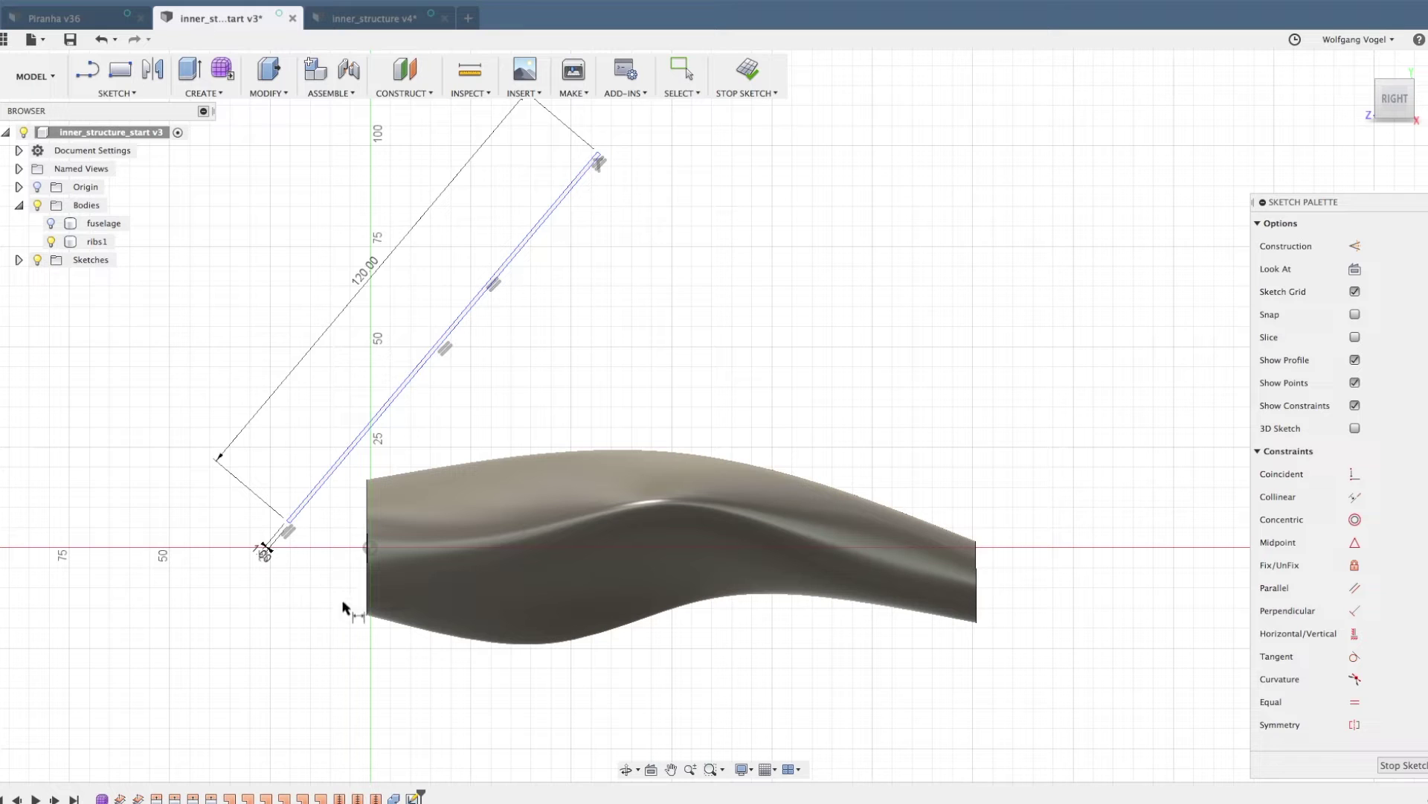
pyautogui.press('Escape')
pyautogui.click(375, 600)
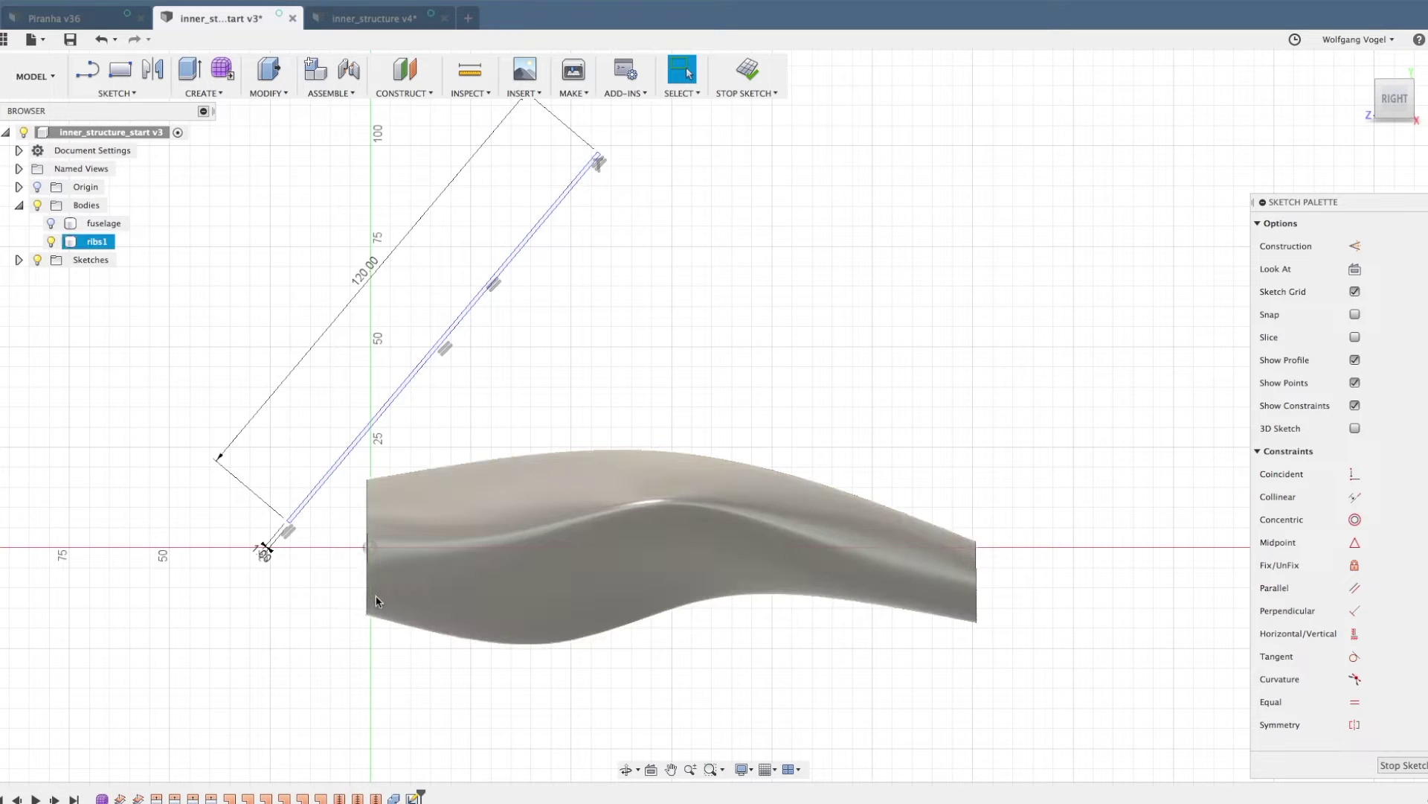
# - Draw a horizontal line about 7.6 mm long from the rectangle's lower corner, extending away from the body, and convert it to construction
pyautogui.press('l')
pyautogui.scroll(5, 234, 551)
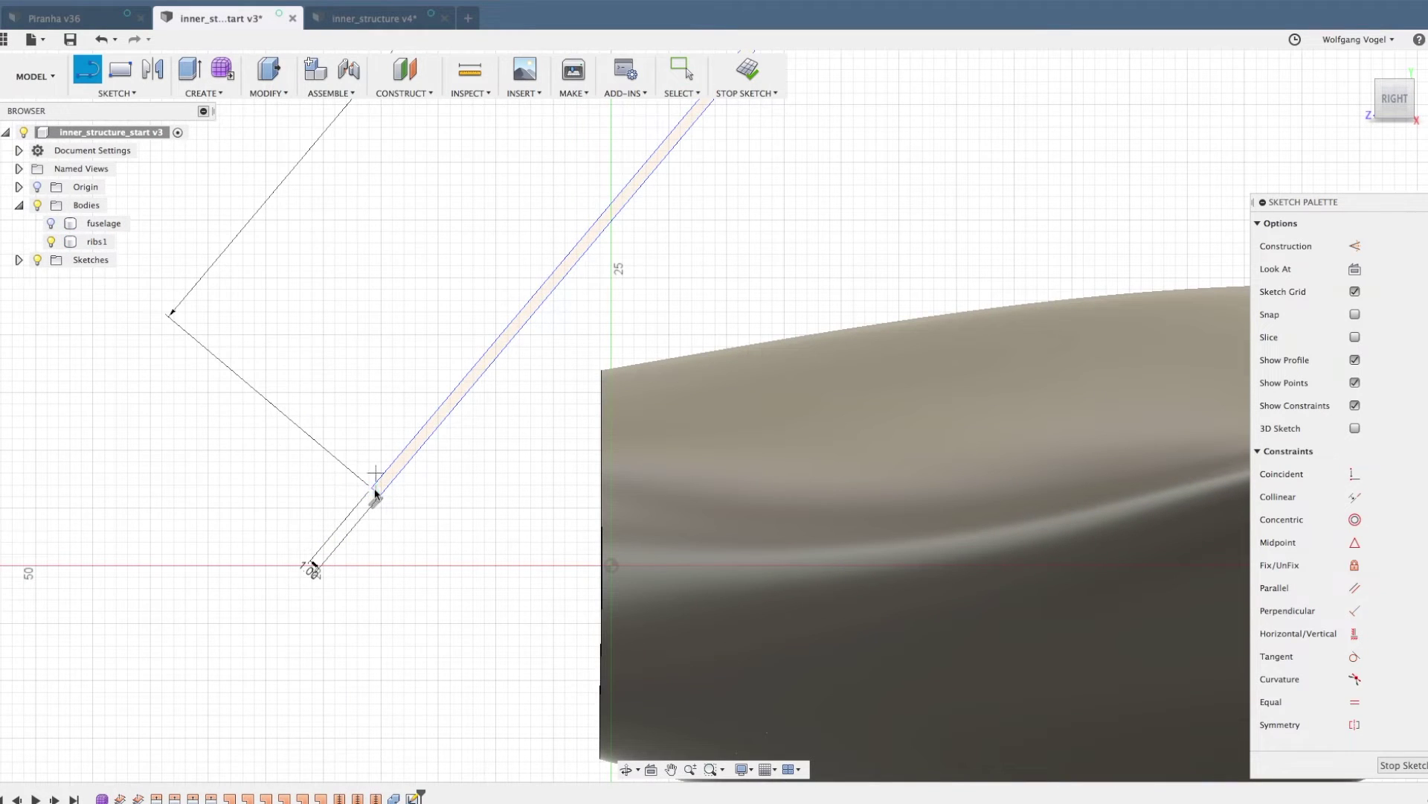
pyautogui.click(374, 490)
pyautogui.click(285, 488)
pyautogui.press('Escape')
pyautogui.rightClick(309, 489)
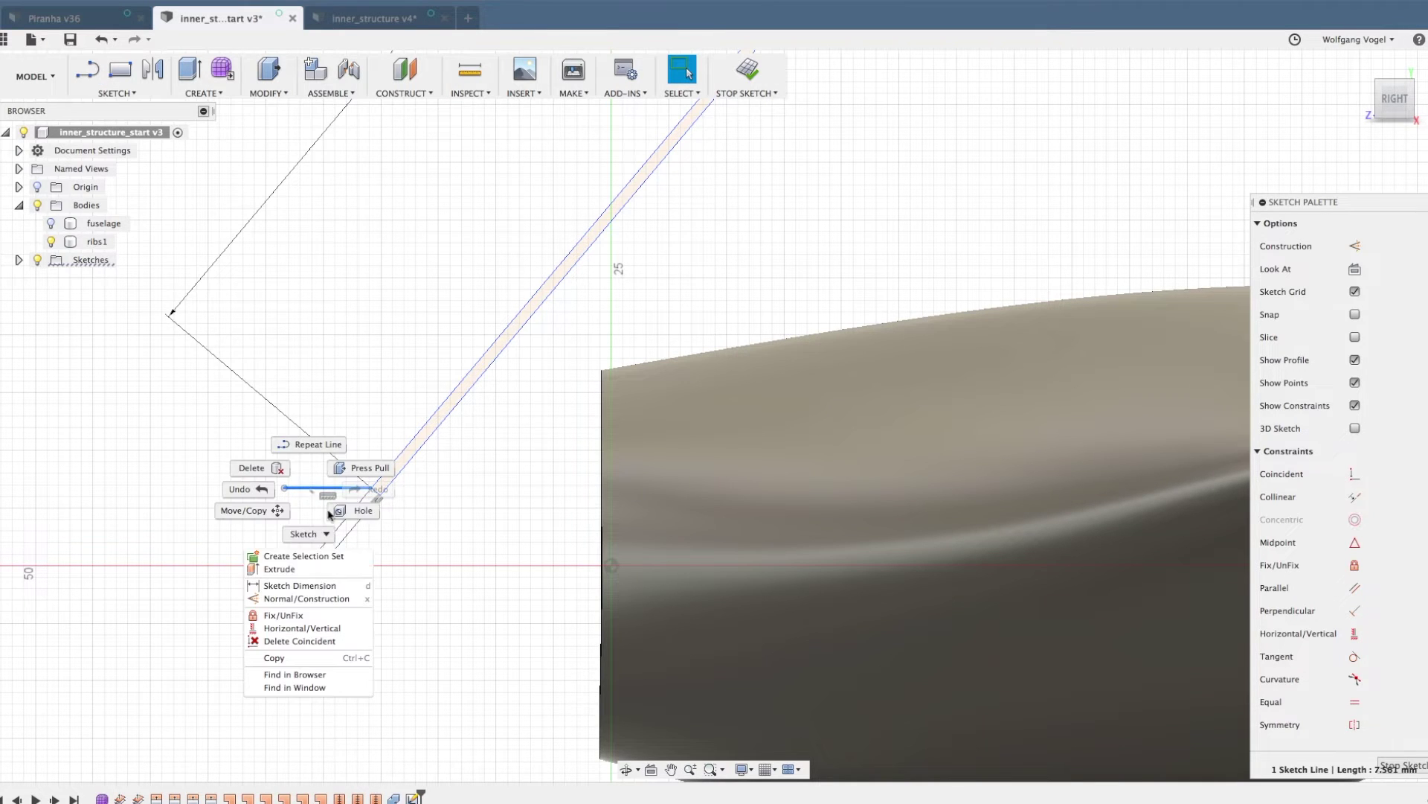
pyautogui.click(306, 599)
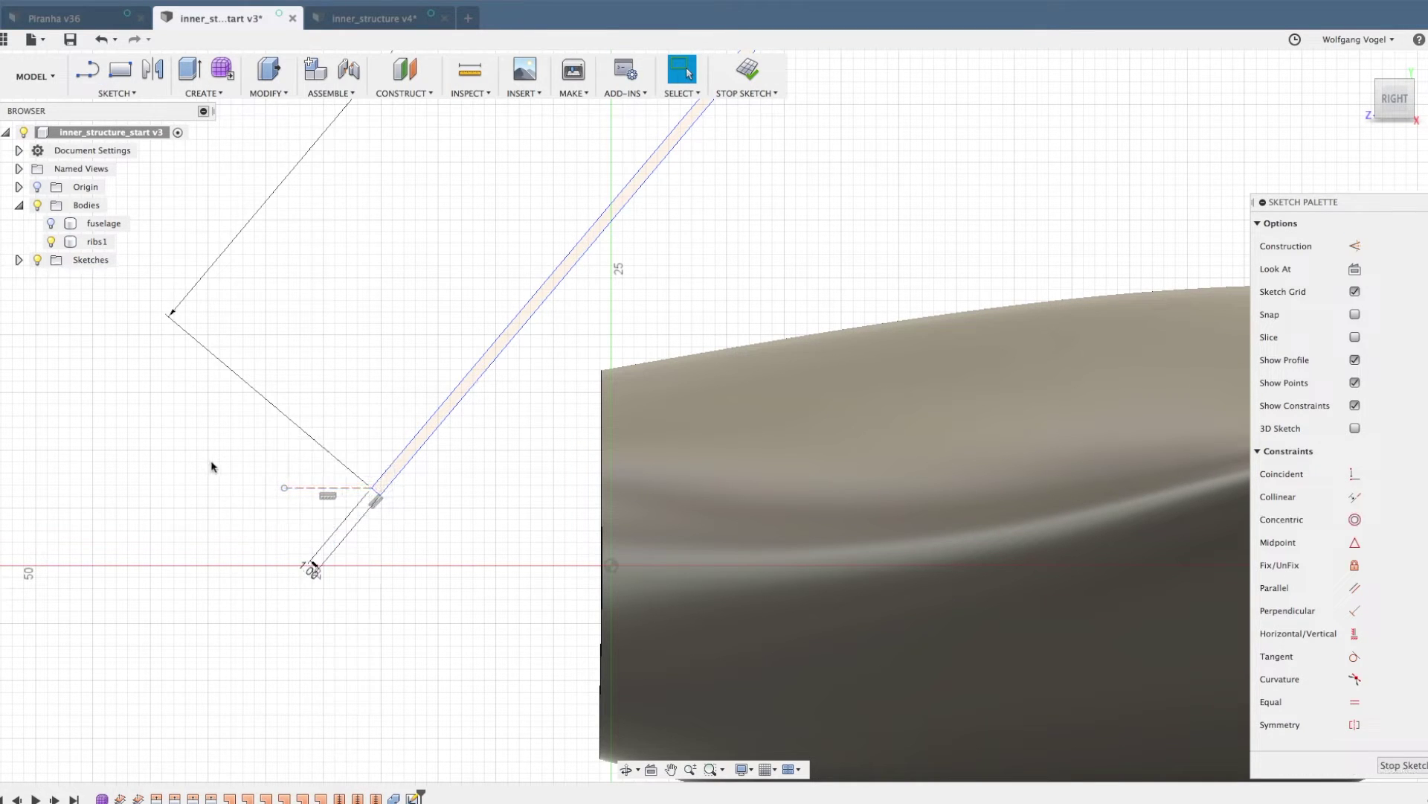
# - Dimension the angle between the construction line and the rectangle's long side to 45°
pyautogui.press('d')
pyautogui.click(335, 489)
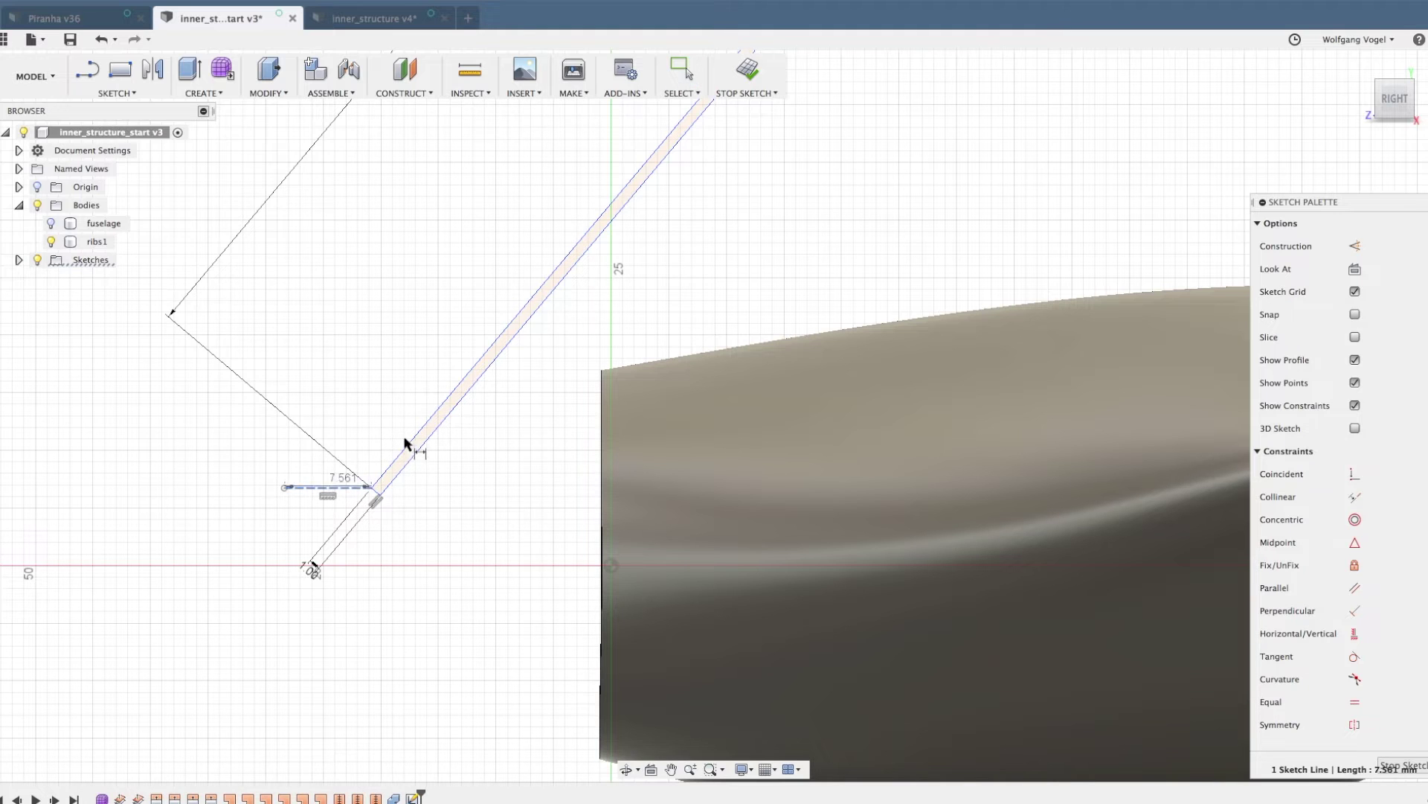
pyautogui.click(396, 466)
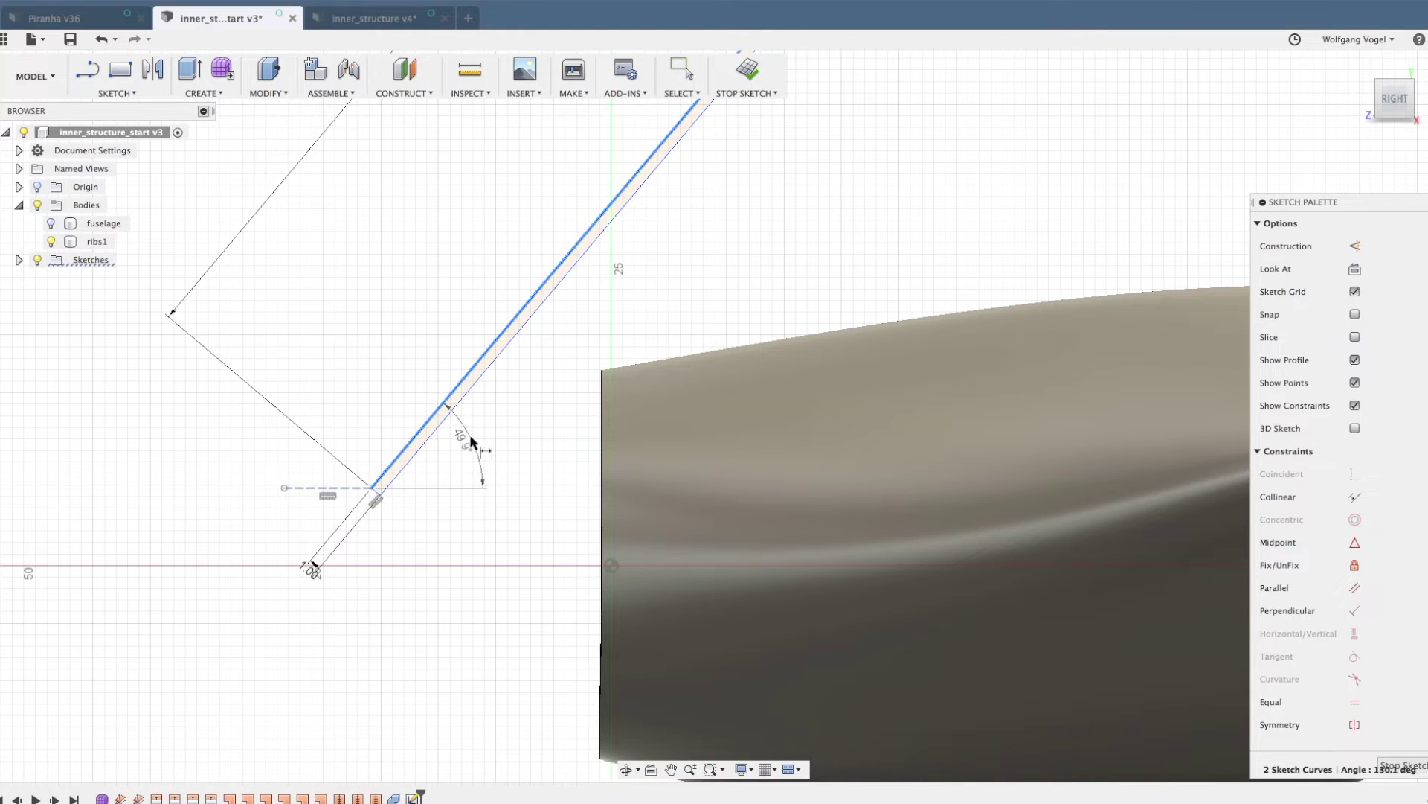
pyautogui.click(471, 443)
pyautogui.write('45')
pyautogui.press('Return')
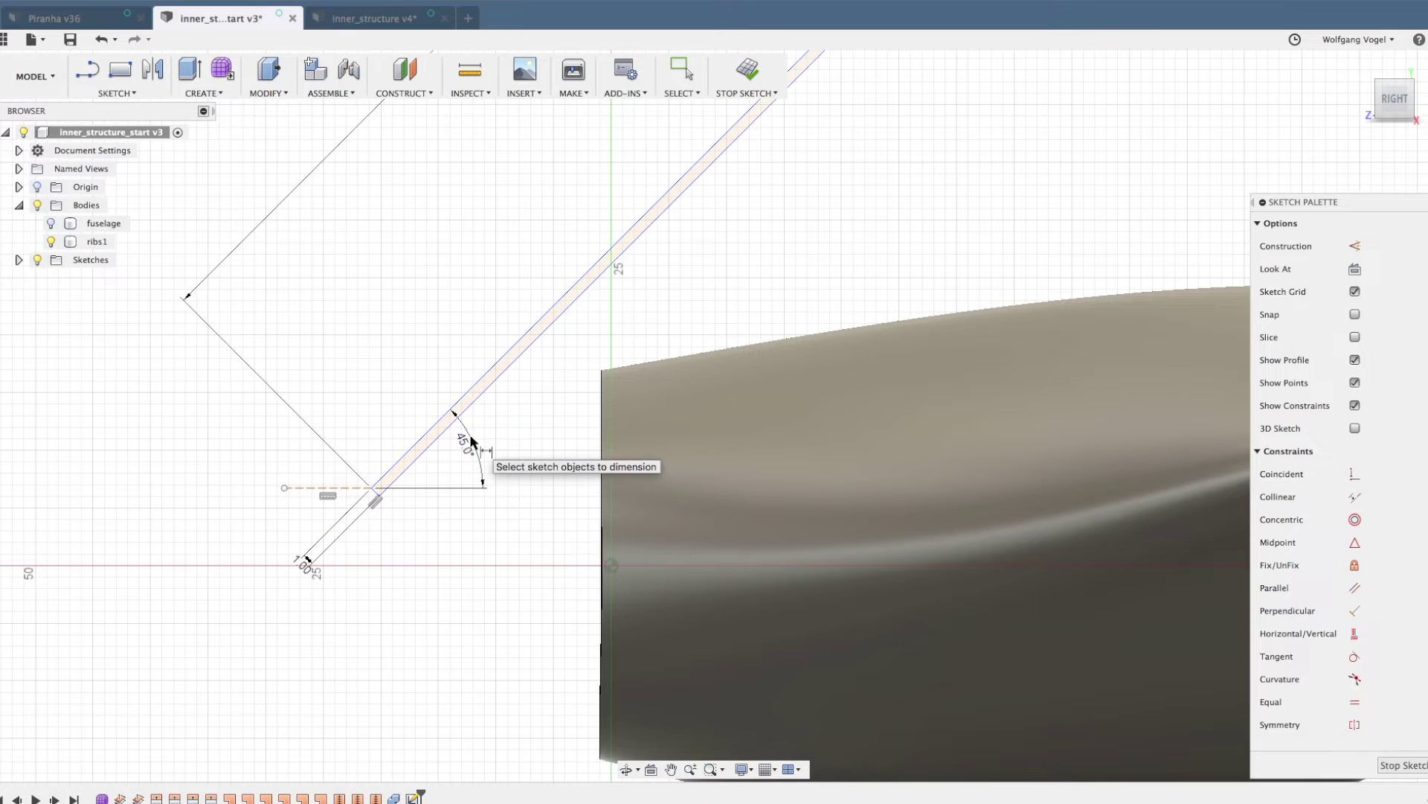
# - Move the rectangle's lower corner to about Y -2.8, Z 13.4 mm, just ahead of the body's front end, and finish the sketch
pyautogui.scroll(-5, 364, 548)
pyautogui.scroll(3, 1028, 464)
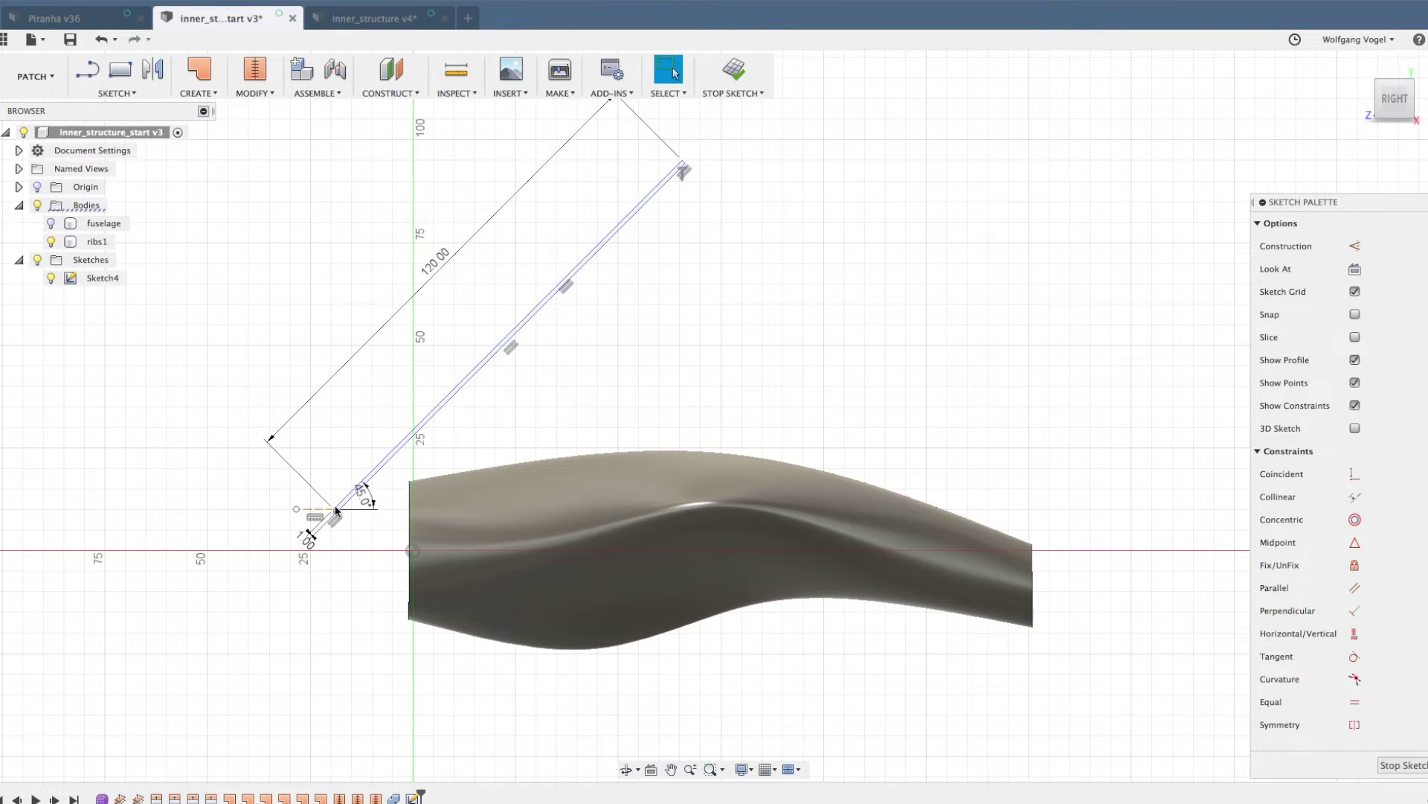
pyautogui.moveTo(333, 510); pyautogui.dragTo(356, 559)
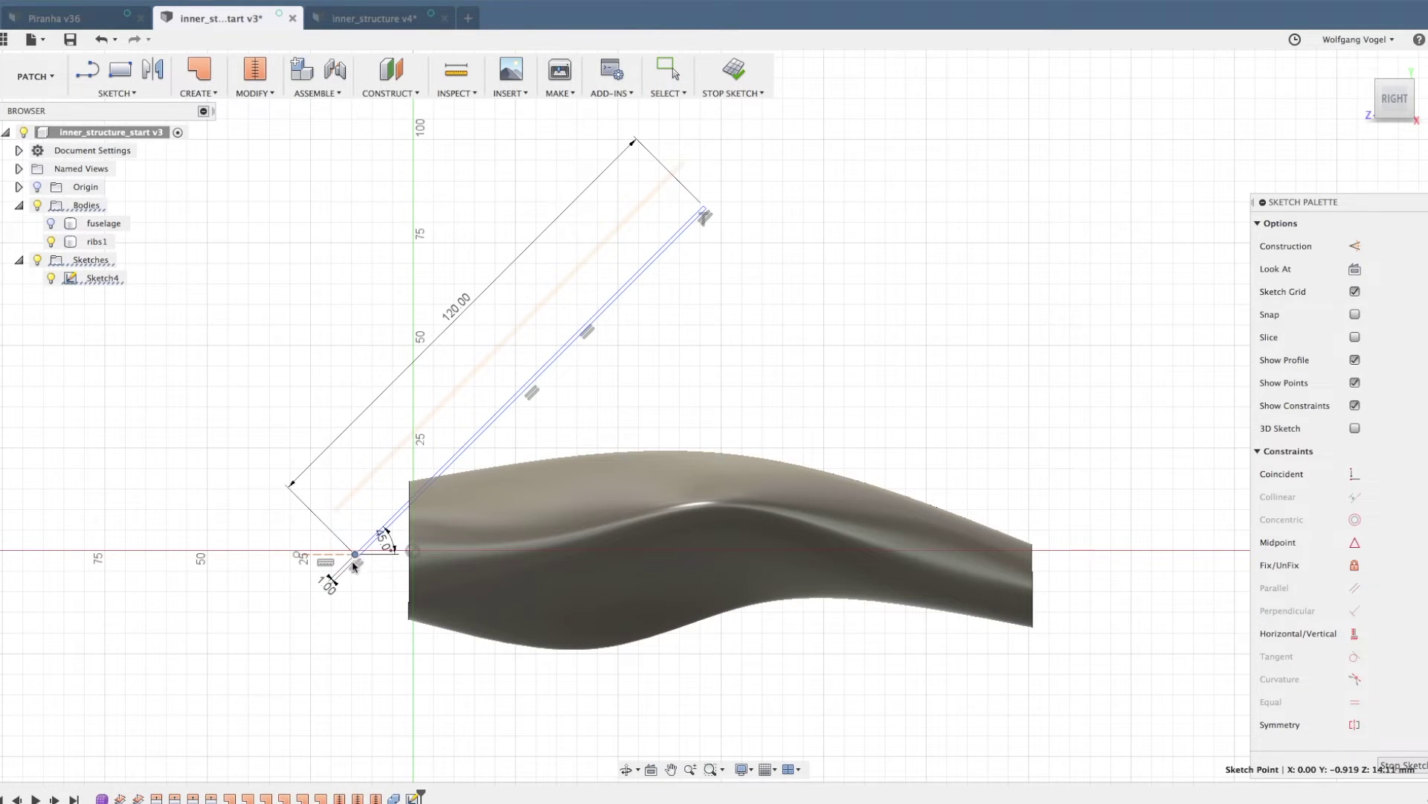
pyautogui.moveTo(355, 564); pyautogui.dragTo(350, 569)
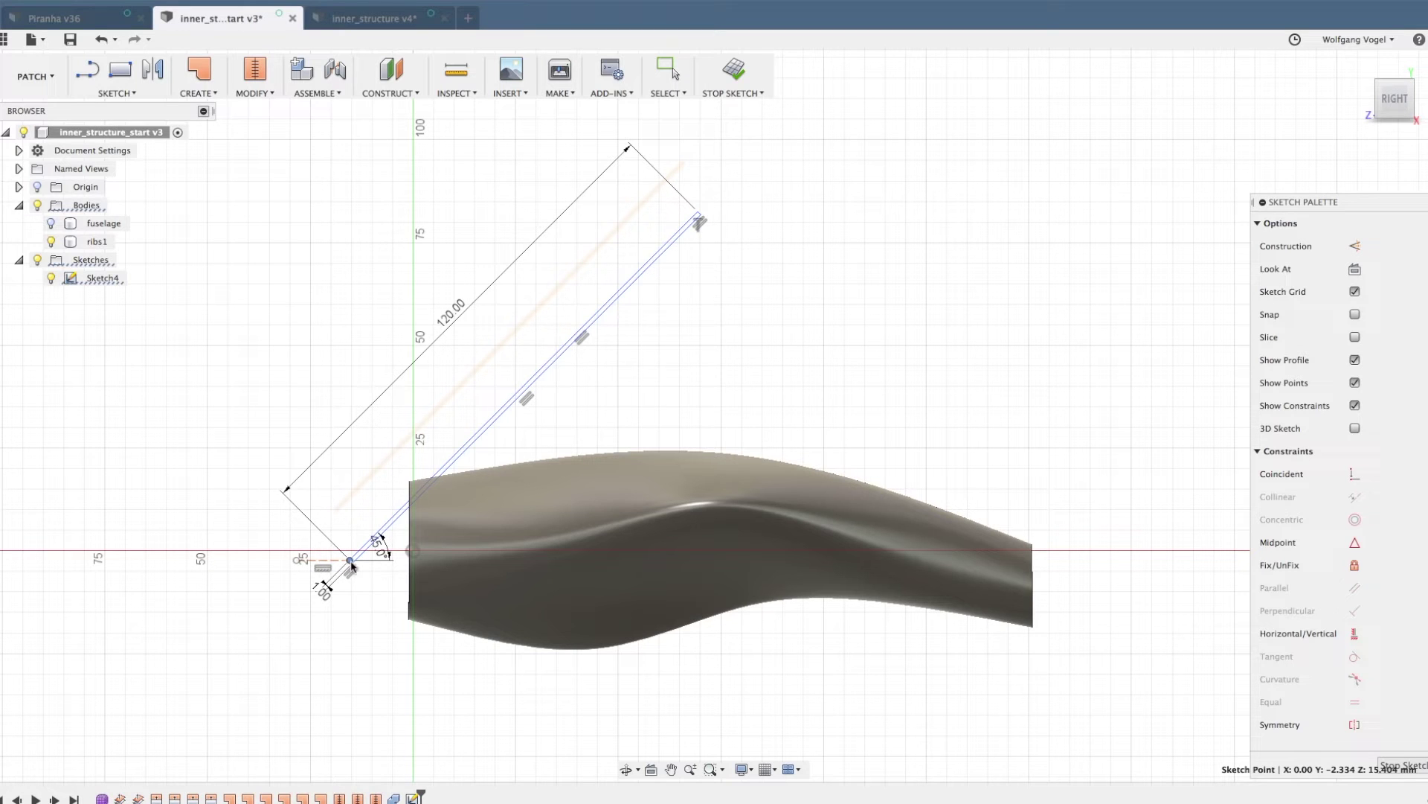
pyautogui.moveTo(357, 564); pyautogui.dragTo(359, 565)
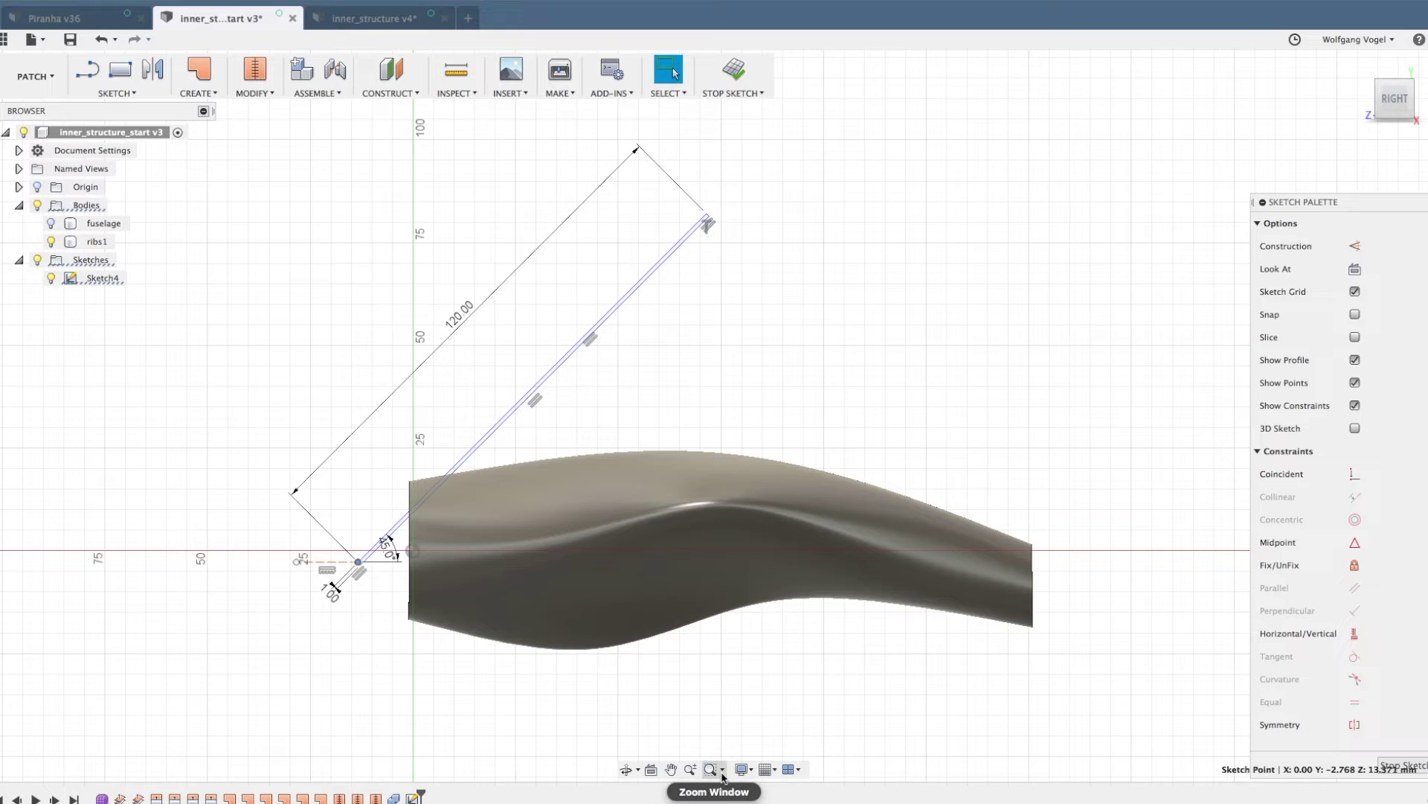
pyautogui.click(1419, 766)
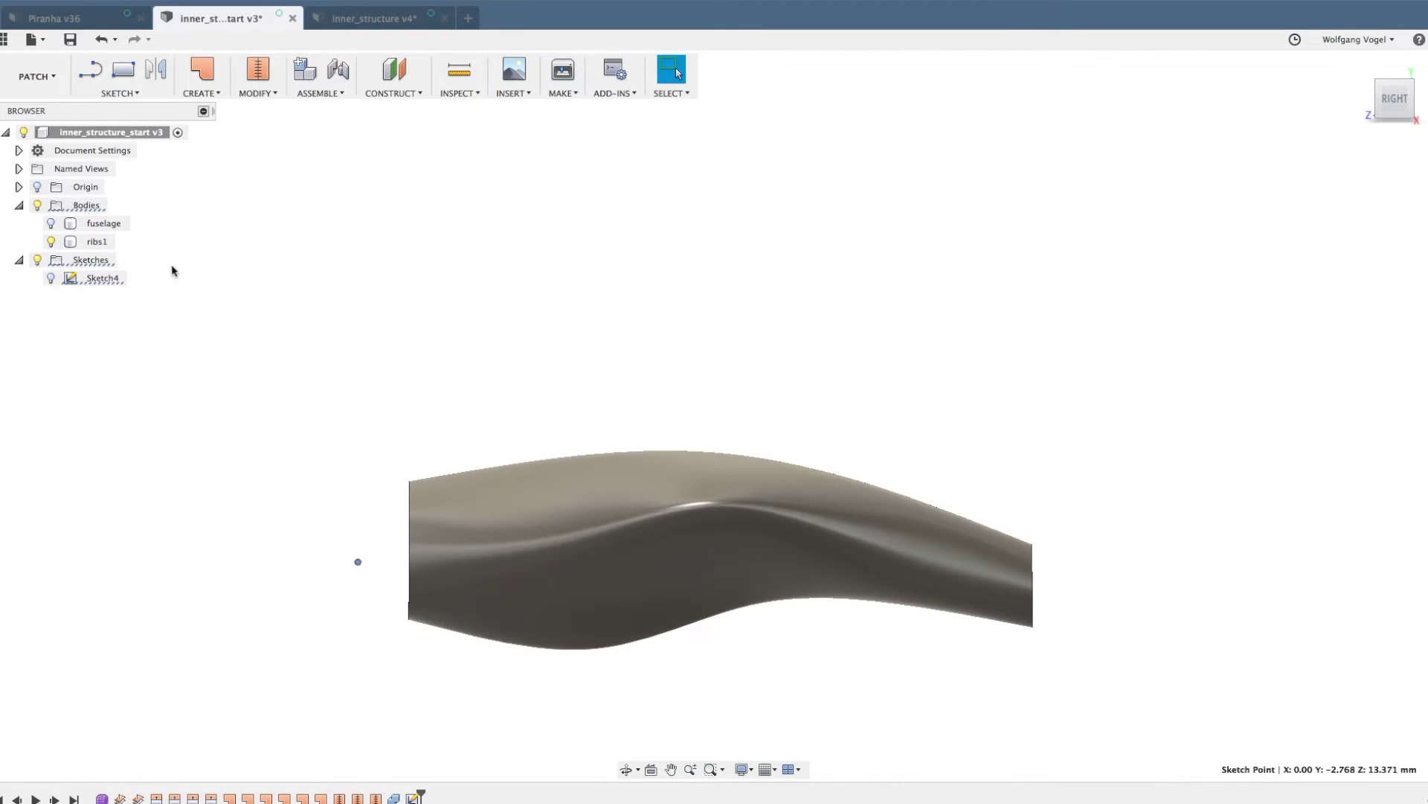
# - Extrude the slat rectangle as a new surface body, symmetric about the sketch plane at 50 mm per side, with the sketch hidden again
pyautogui.click(50, 277)
pyautogui.moveTo(427, 239)
pyautogui.keyDown('shift'); pyautogui.mouseDown(button='middle')
pyautogui.moveTo(405, 275)
pyautogui.moveTo(350, 256)
pyautogui.mouseUp(button='middle'); pyautogui.keyUp('shift')
pyautogui.click(202, 92)
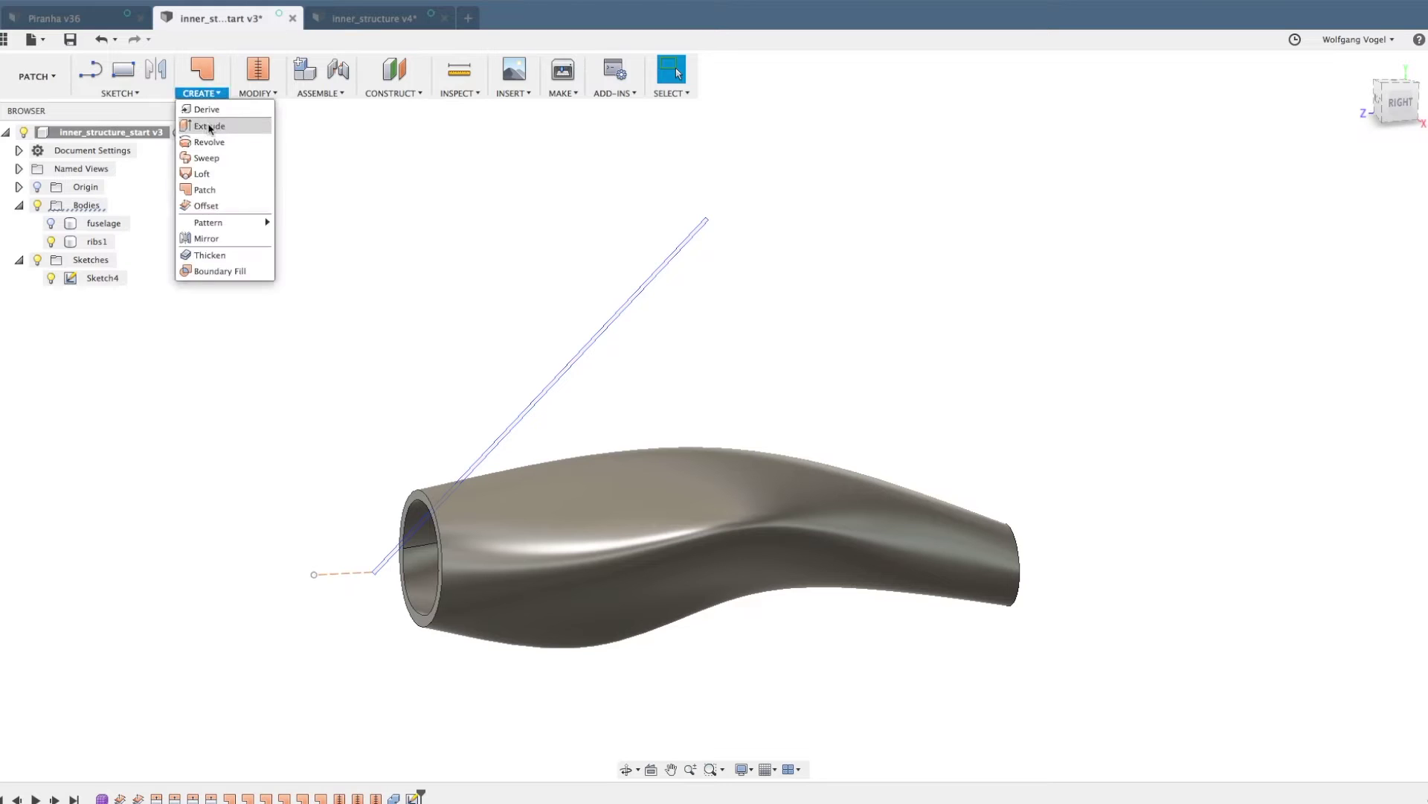
pyautogui.click(214, 128)
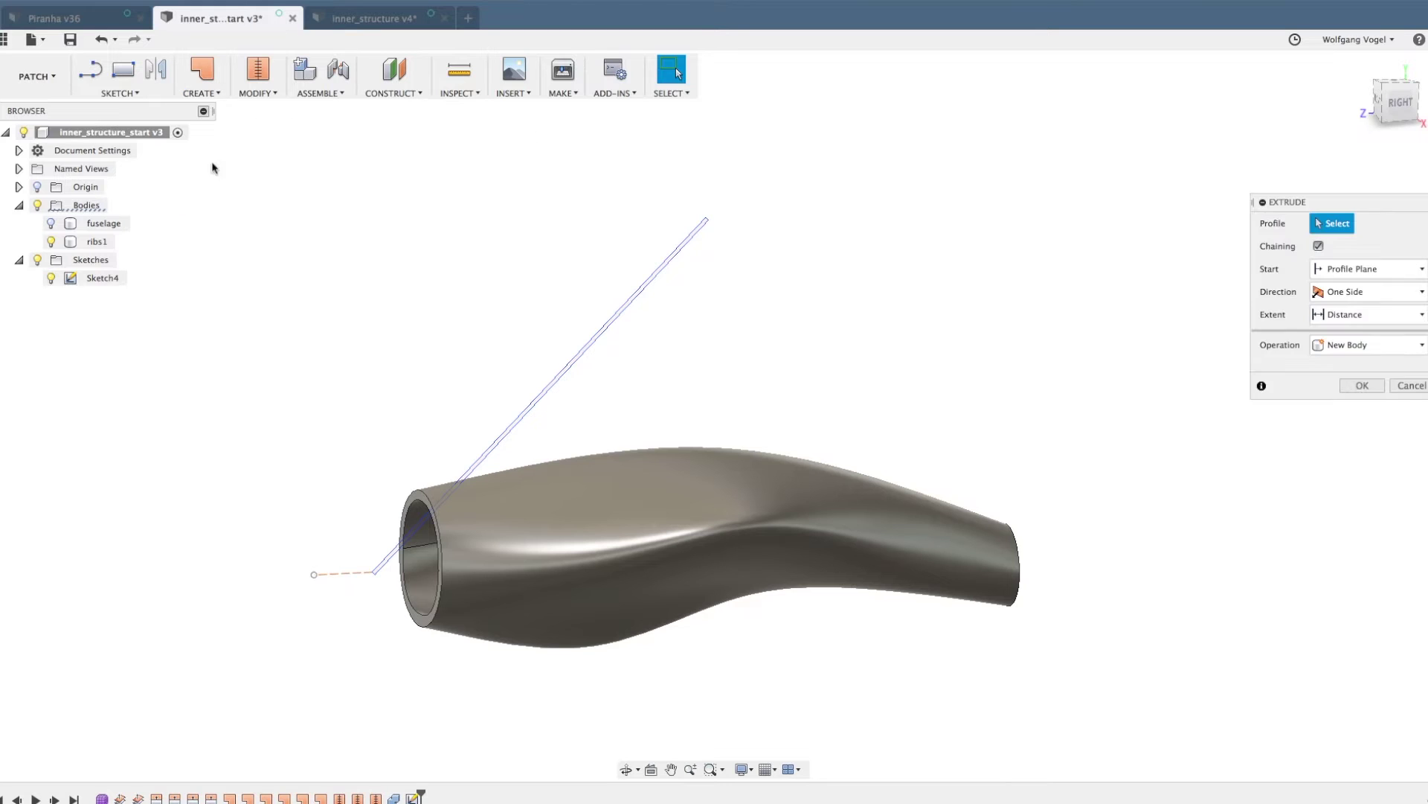
pyautogui.click(581, 358)
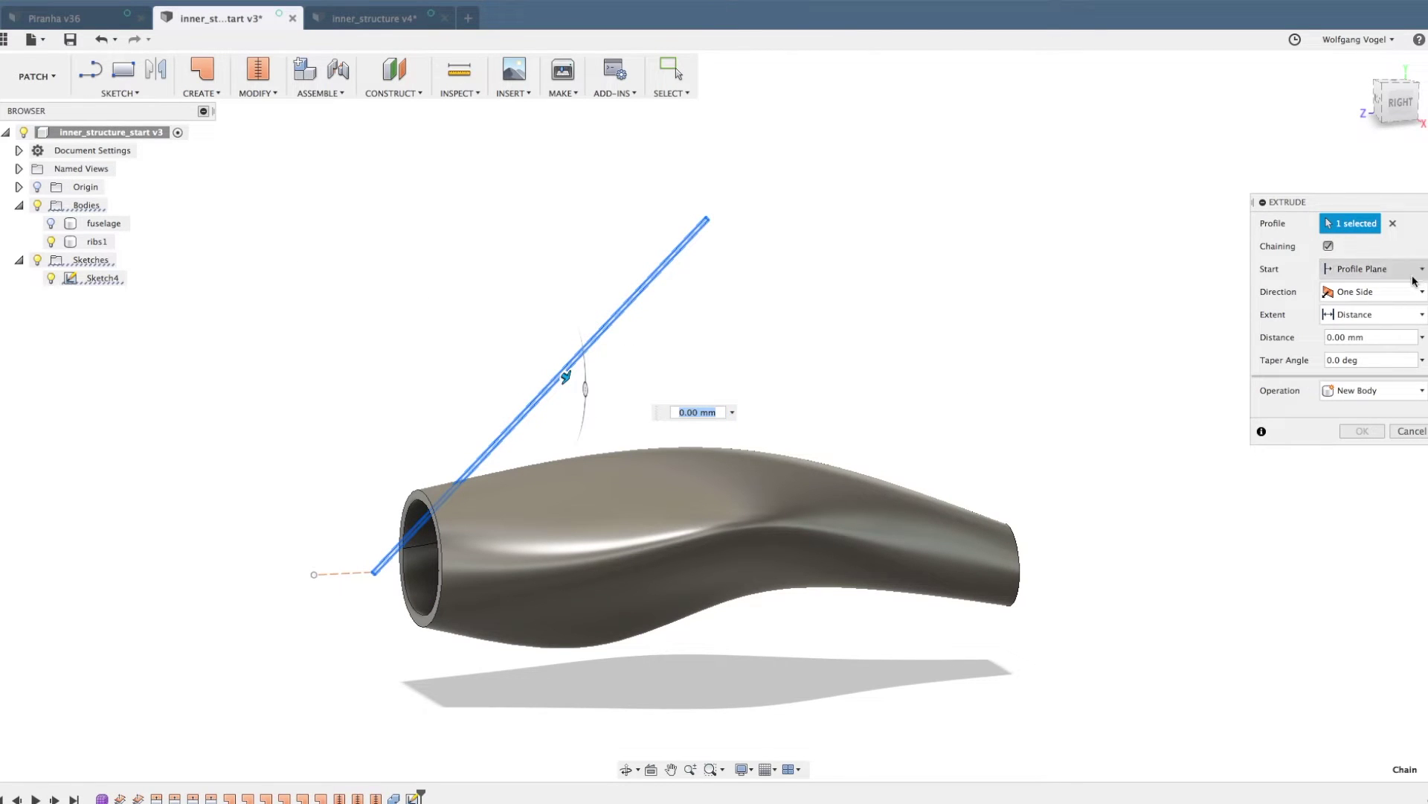
pyautogui.click(1384, 292)
pyautogui.click(1361, 343)
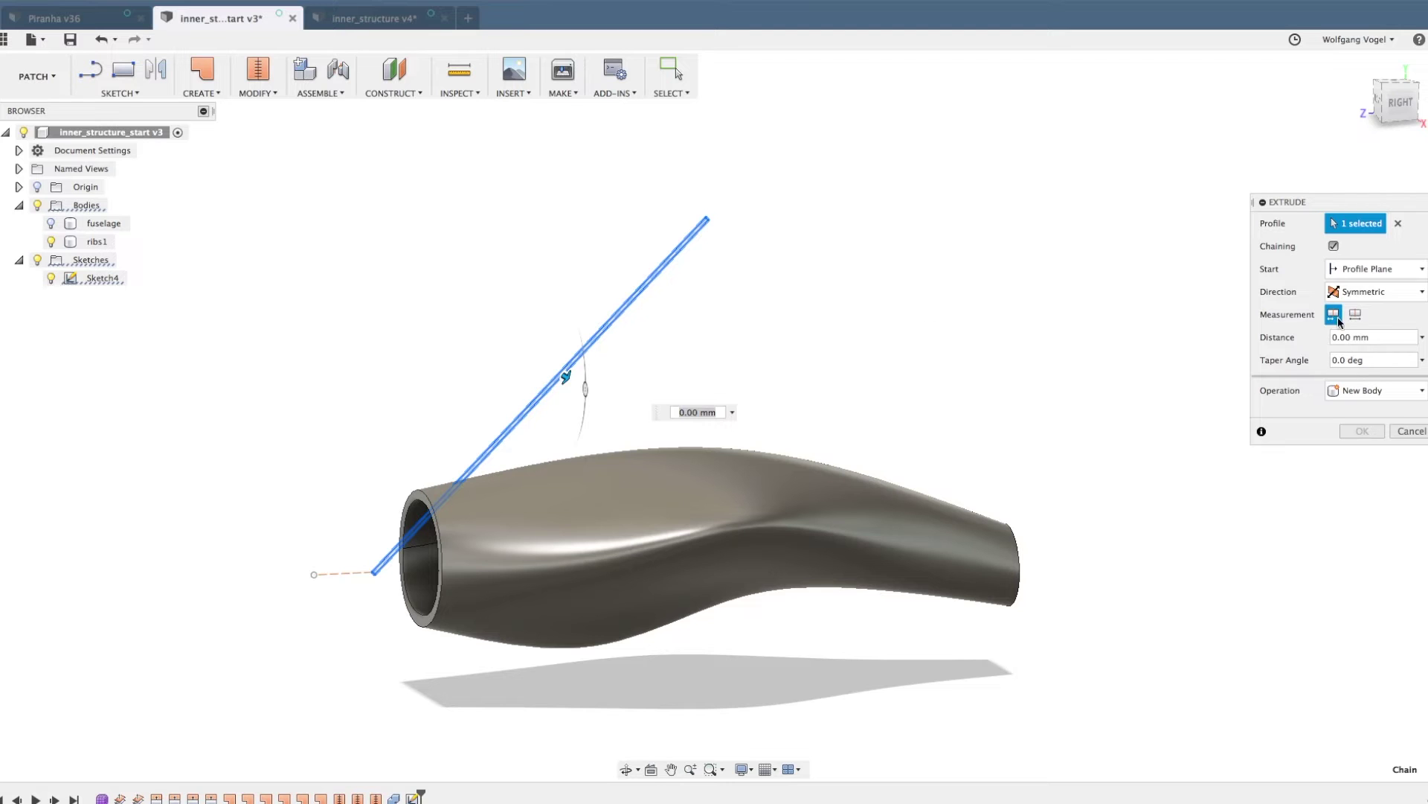
pyautogui.click(1398, 337)
pyautogui.write('50')
pyautogui.keyDown('shift'); pyautogui.moveTo(900, 327); pyautogui.dragTo(1012, 421, button='middle'); pyautogui.keyUp('shift')
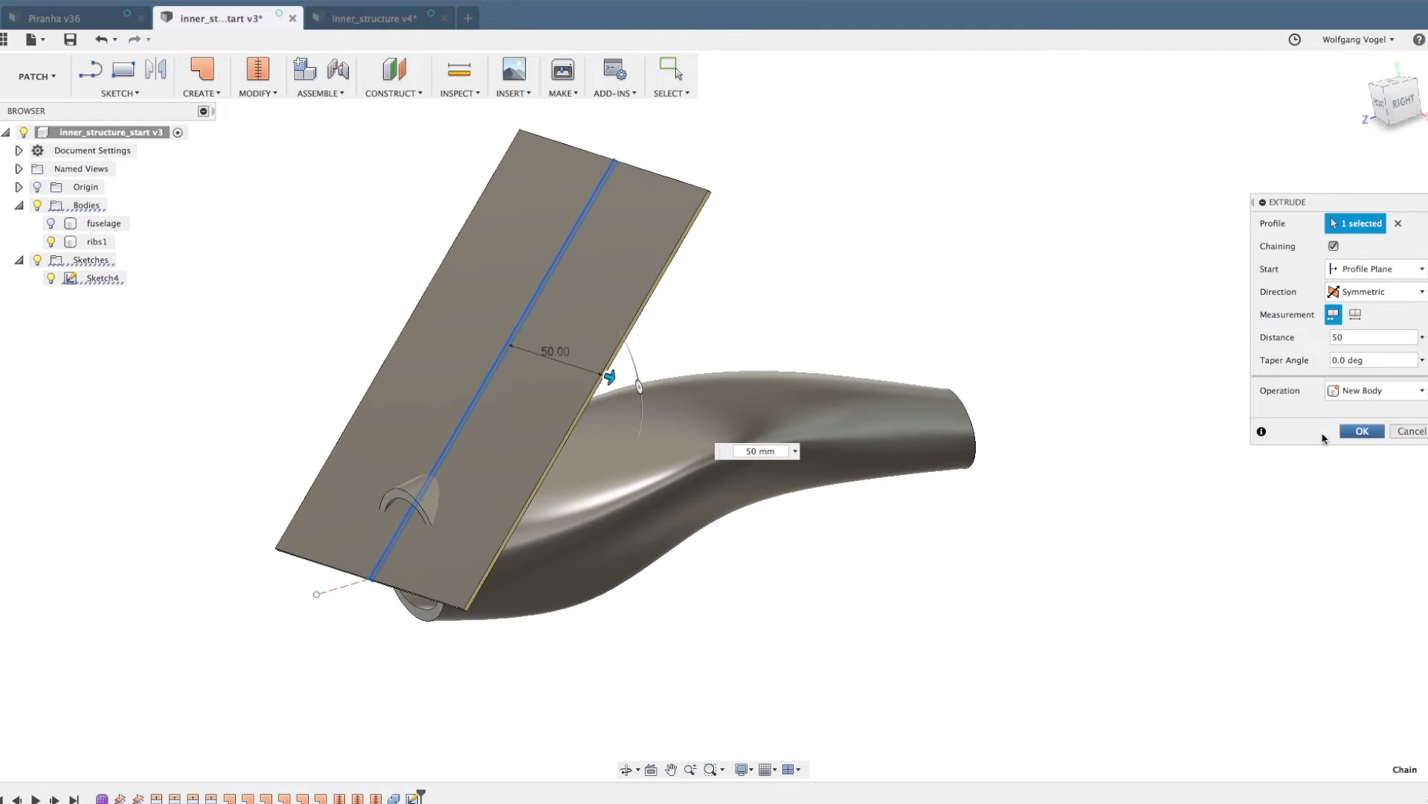
pyautogui.click(1363, 431)
pyautogui.keyDown('shift'); pyautogui.moveTo(826, 273); pyautogui.dragTo(881, 296, button='middle'); pyautogui.keyUp('shift')
pyautogui.click(51, 296)
# - Start a rectangular pattern of the extruded slat body, using its short thickness edge as the direction
pyautogui.keyDown('shift'); pyautogui.moveTo(293, 223); pyautogui.dragTo(216, 134, button='middle'); pyautogui.keyUp('shift')
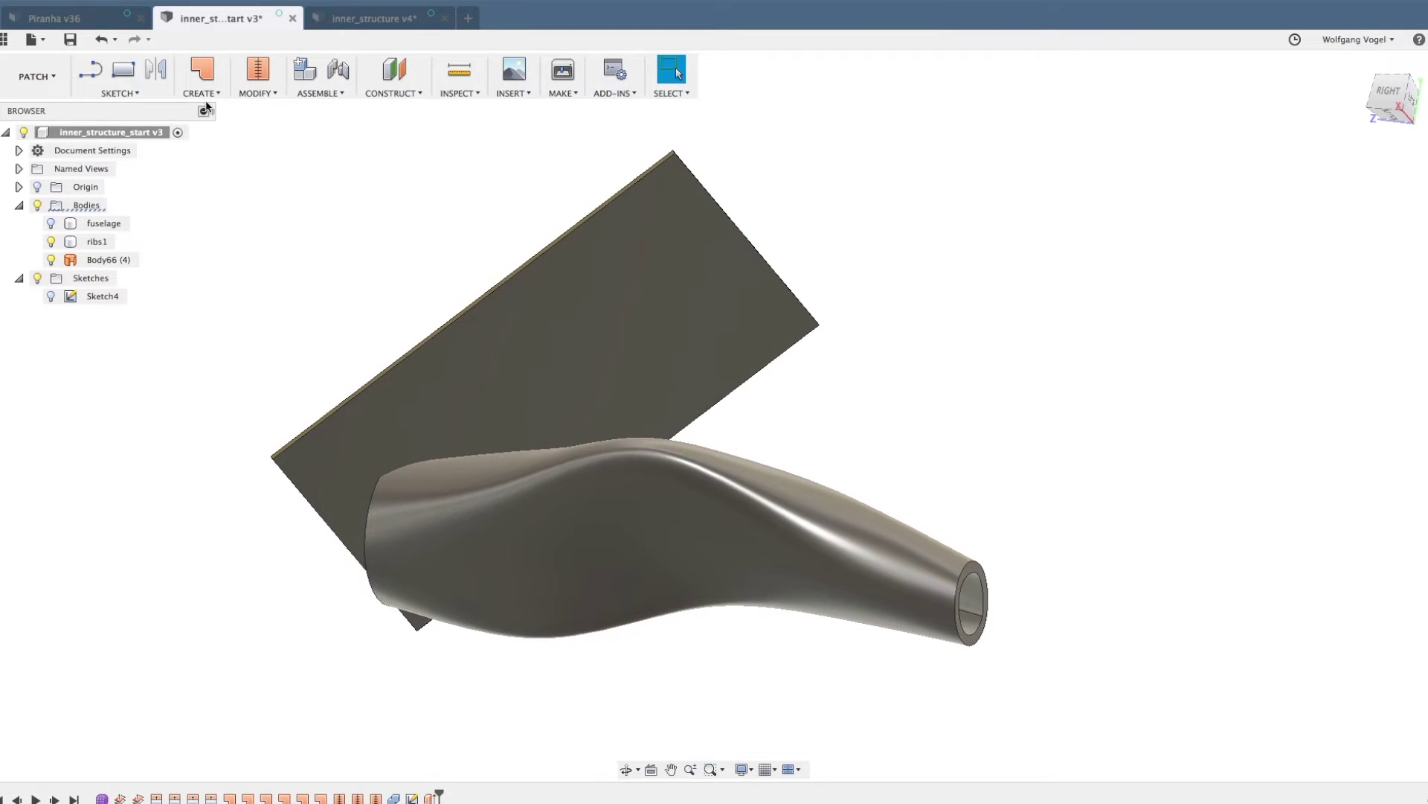
pyautogui.click(202, 91)
pyautogui.moveTo(223, 222)
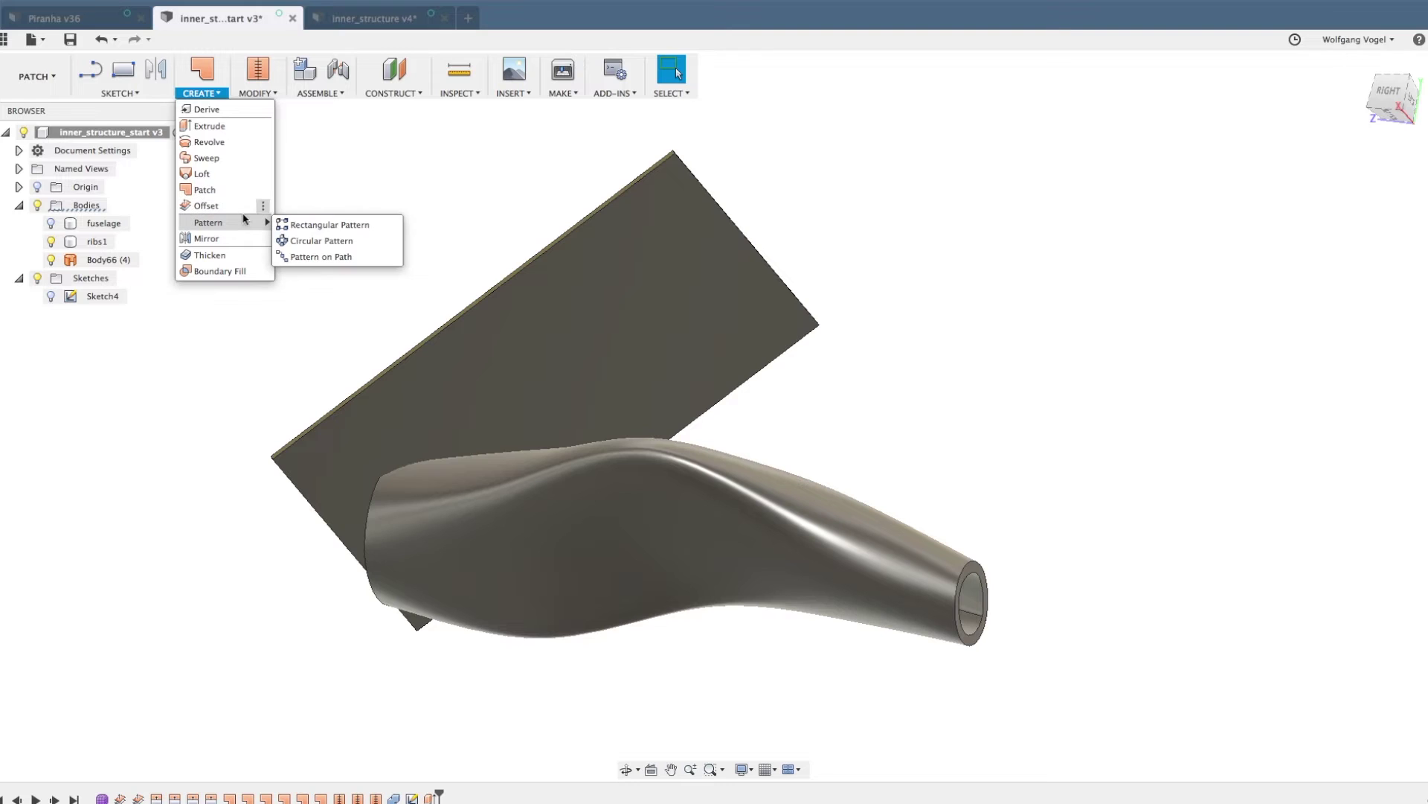
pyautogui.click(331, 224)
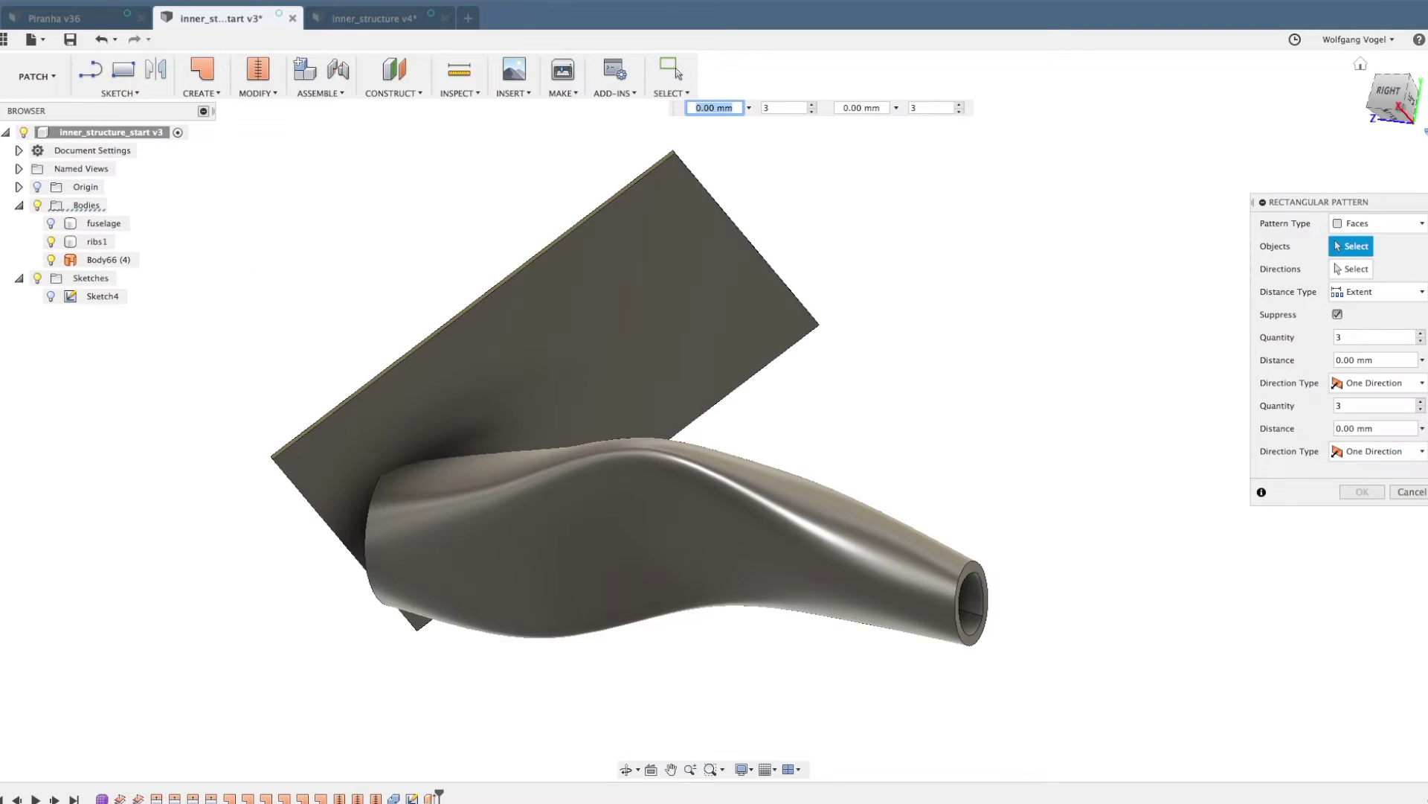
pyautogui.click(1394, 226)
pyautogui.click(1369, 260)
pyautogui.click(653, 325)
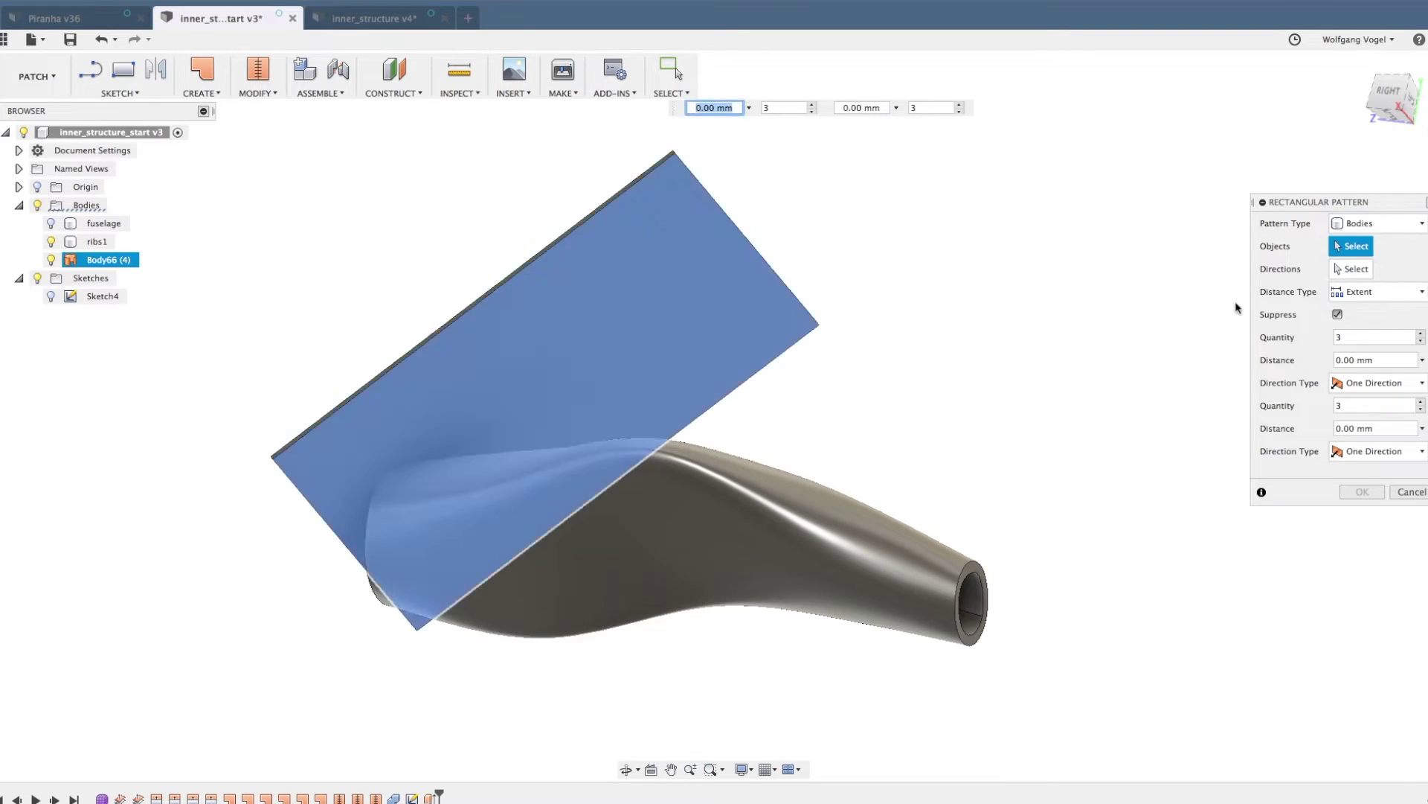
pyautogui.click(1363, 272)
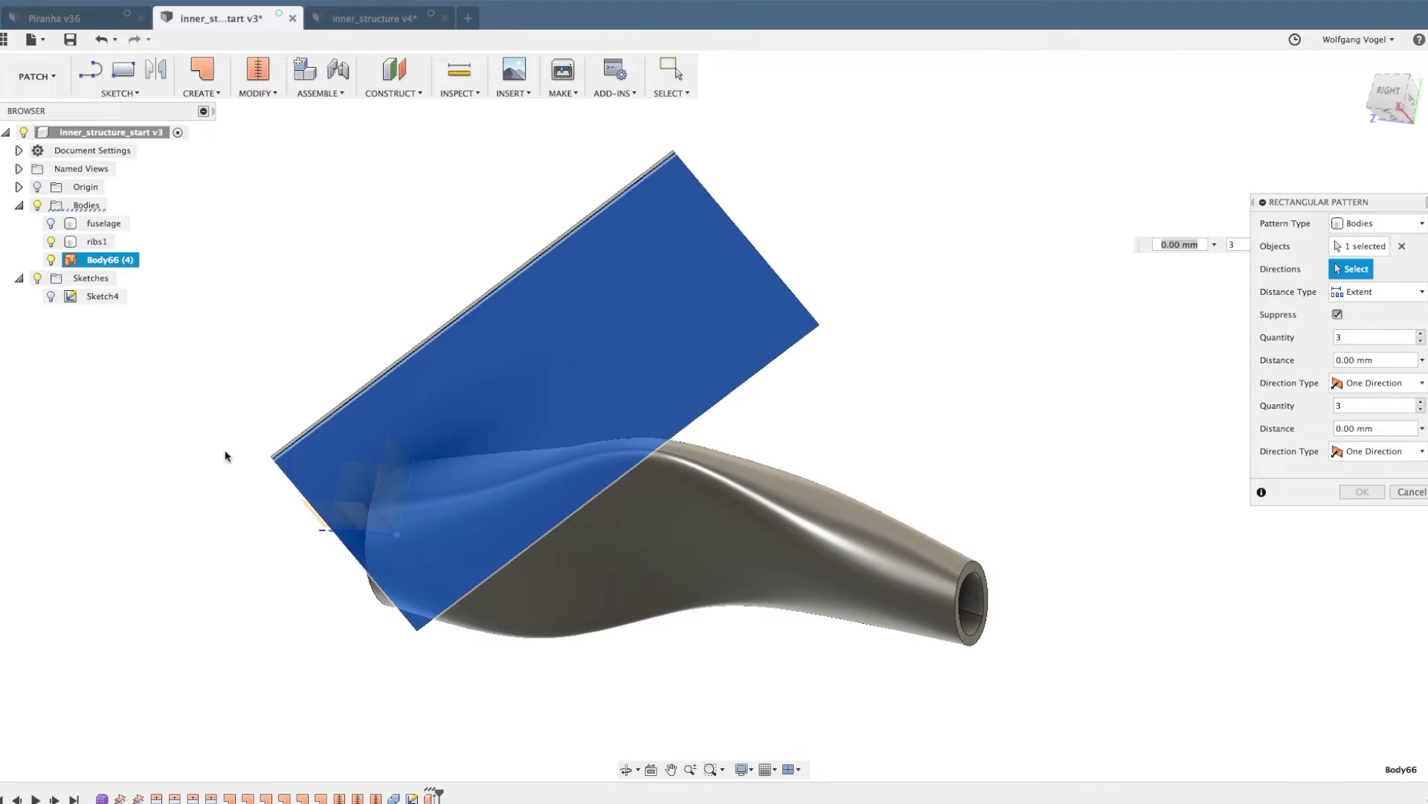
pyautogui.scroll(5, 154, 503)
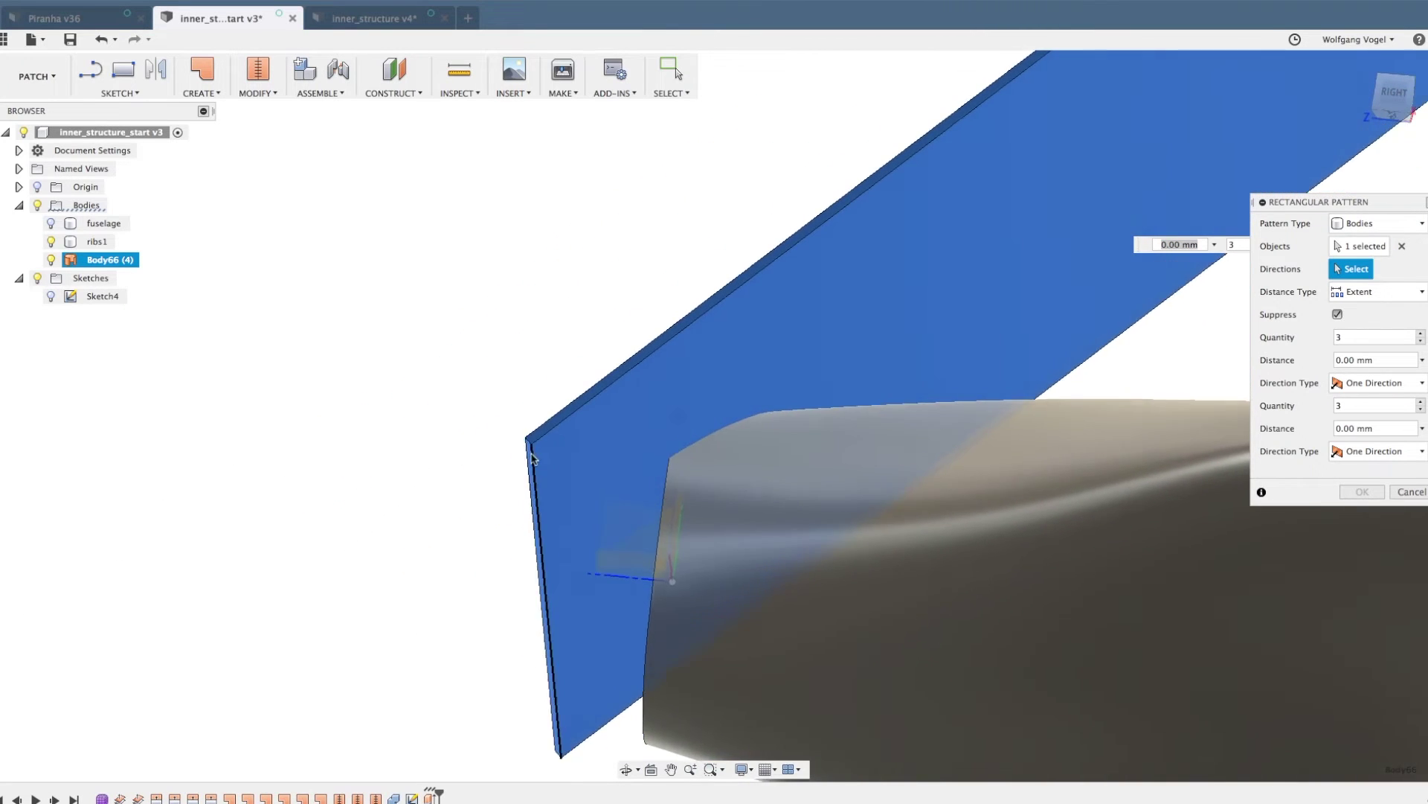
pyautogui.scroll(3, 531, 444)
pyautogui.click(512, 433)
pyautogui.scroll(-8, 431, 447)
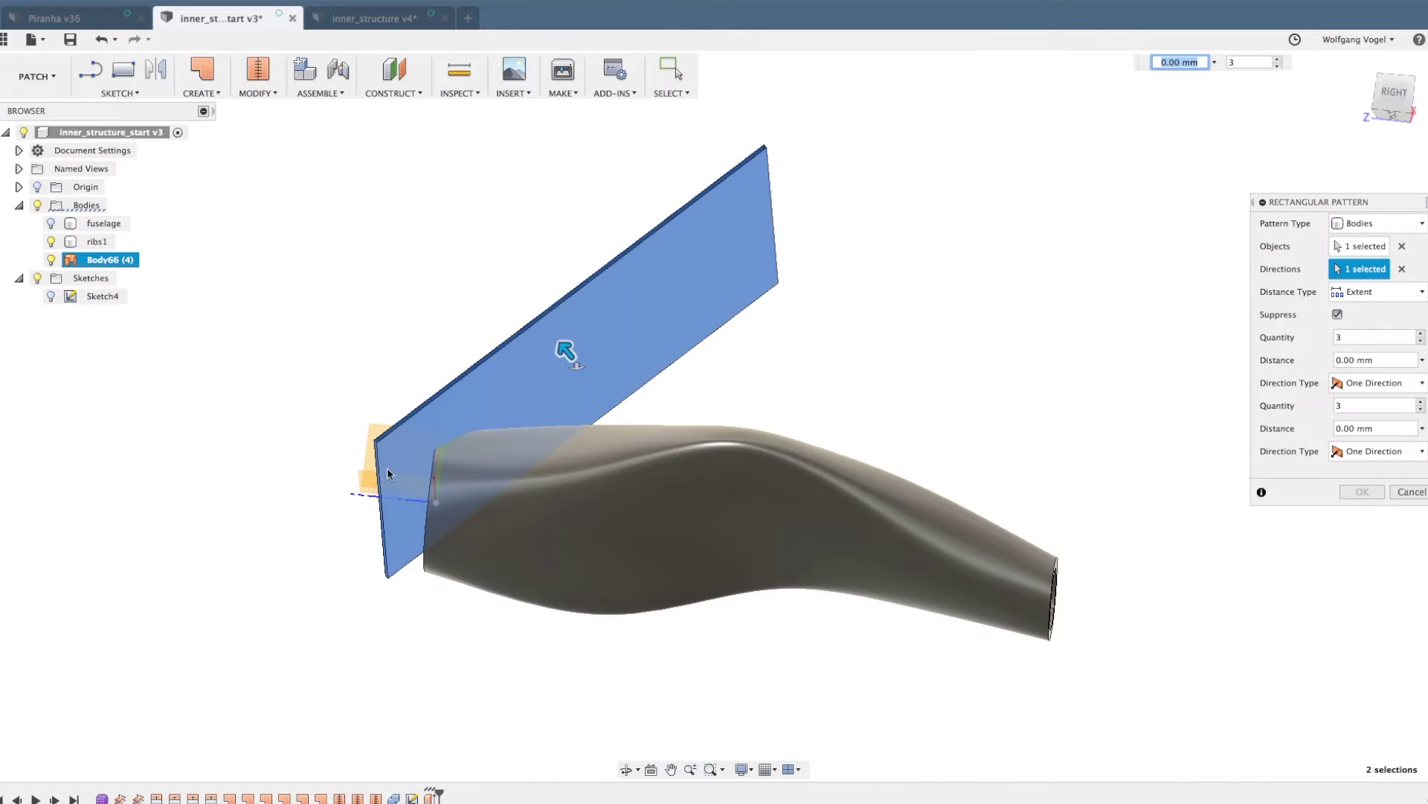
# - Set the slat pattern to a distance of -30 mm with 4 instances, and change the distance type to Spacing
pyautogui.moveTo(568, 347); pyautogui.dragTo(625, 402)
pyautogui.keyDown('shift'); pyautogui.moveTo(624, 402); pyautogui.dragTo(922, 478, button='middle'); pyautogui.keyUp('shift')
pyautogui.click(760, 458)
pyautogui.write('-30')
pyautogui.click(875, 498)
pyautogui.click(1383, 296)
pyautogui.click(1382, 335)
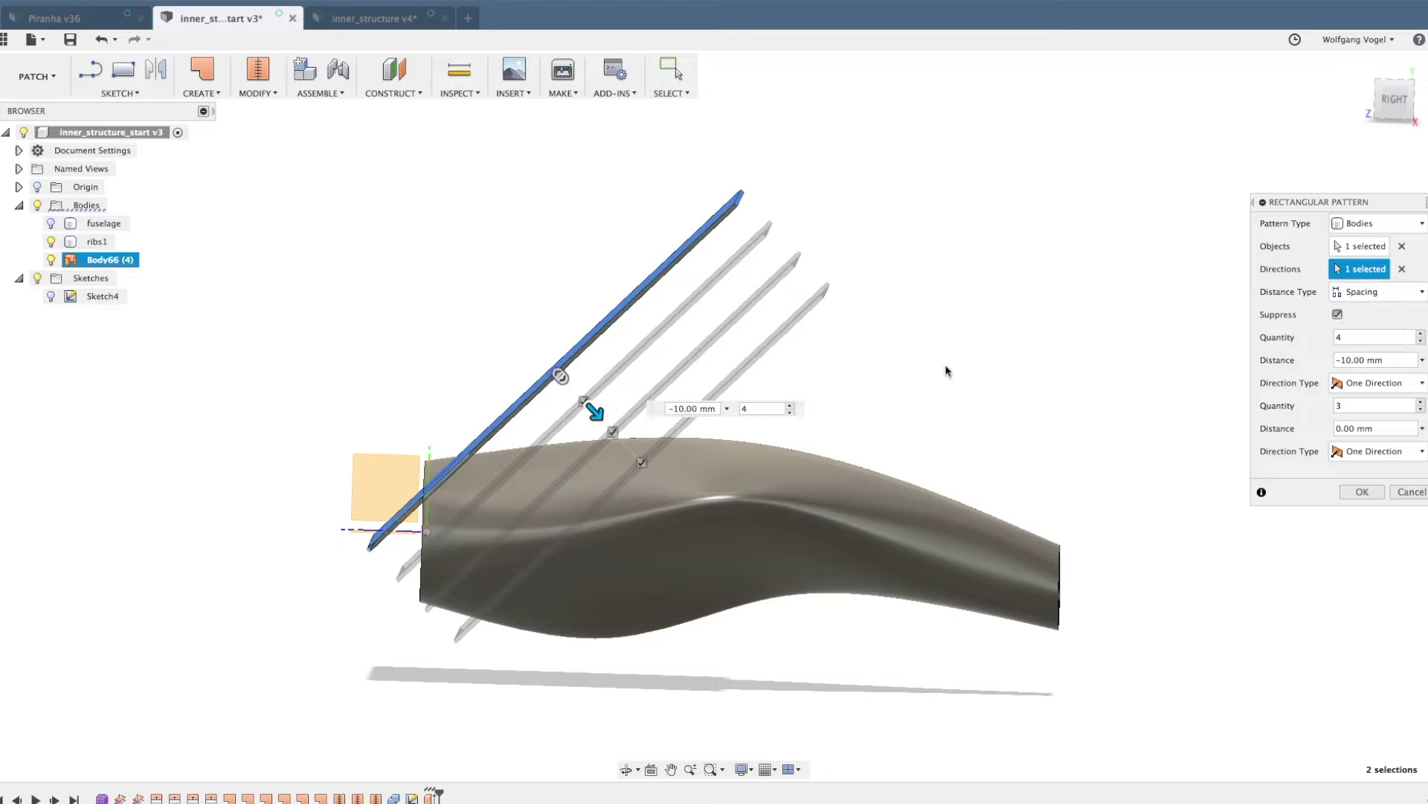
# - Set the slat spacing to -30 mm and the quantity to 5, and create the pattern along the whole body
pyautogui.click(684, 408)
pyautogui.write('-30')
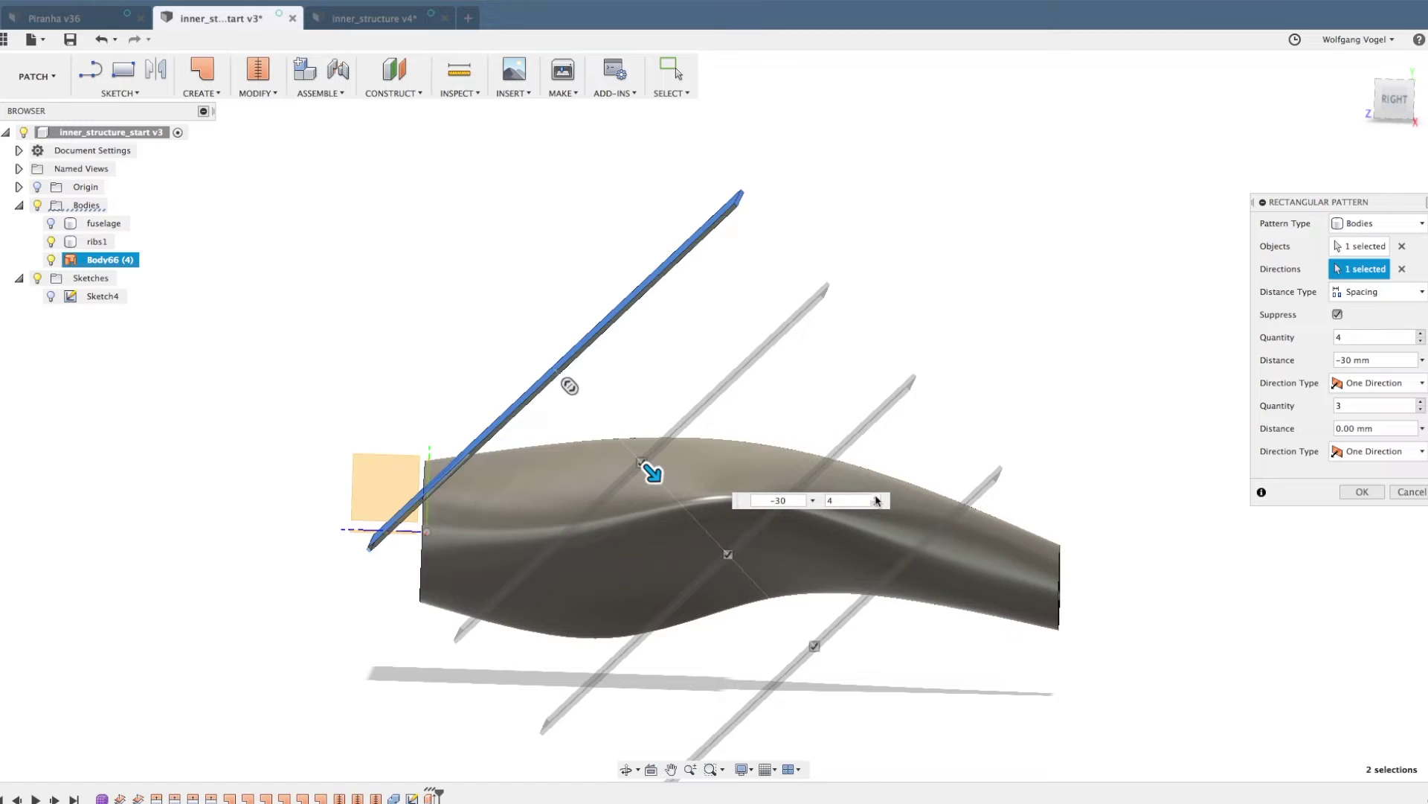
pyautogui.click(876, 497)
pyautogui.keyDown('shift'); pyautogui.moveTo(1042, 293); pyautogui.dragTo(1067, 297, button='middle'); pyautogui.keyUp('shift')
pyautogui.keyDown('shift'); pyautogui.scroll(-5, 1067, 301); pyautogui.keyUp('shift')
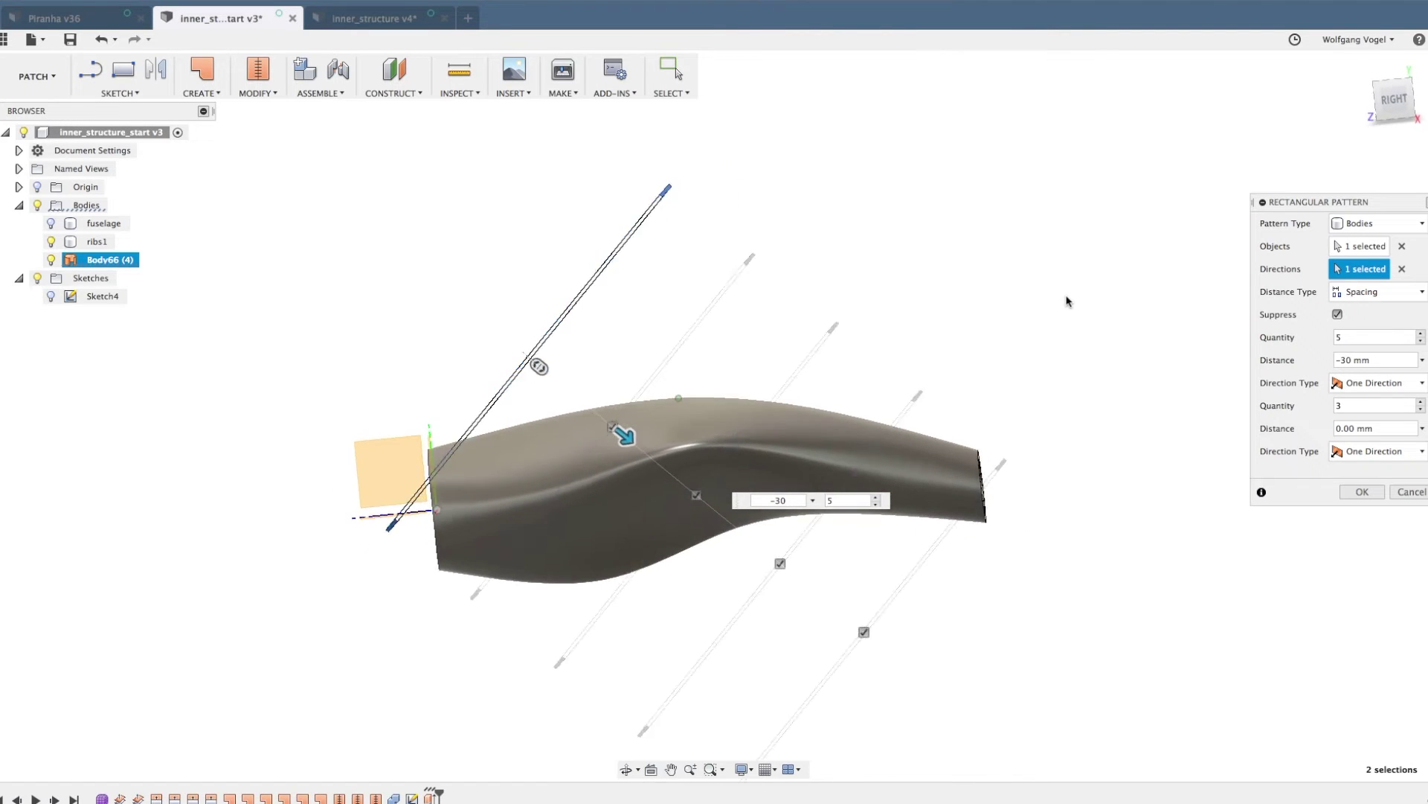
pyautogui.keyDown('shift'); pyautogui.scroll(3, 1067, 301); pyautogui.keyUp('shift')
pyautogui.keyDown('shift'); pyautogui.scroll(-3, 1067, 301); pyautogui.keyUp('shift')
pyautogui.keyDown('shift'); pyautogui.scroll(2, 1067, 301); pyautogui.keyUp('shift')
pyautogui.keyDown('shift'); pyautogui.scroll(-1, 1067, 302); pyautogui.keyUp('shift')
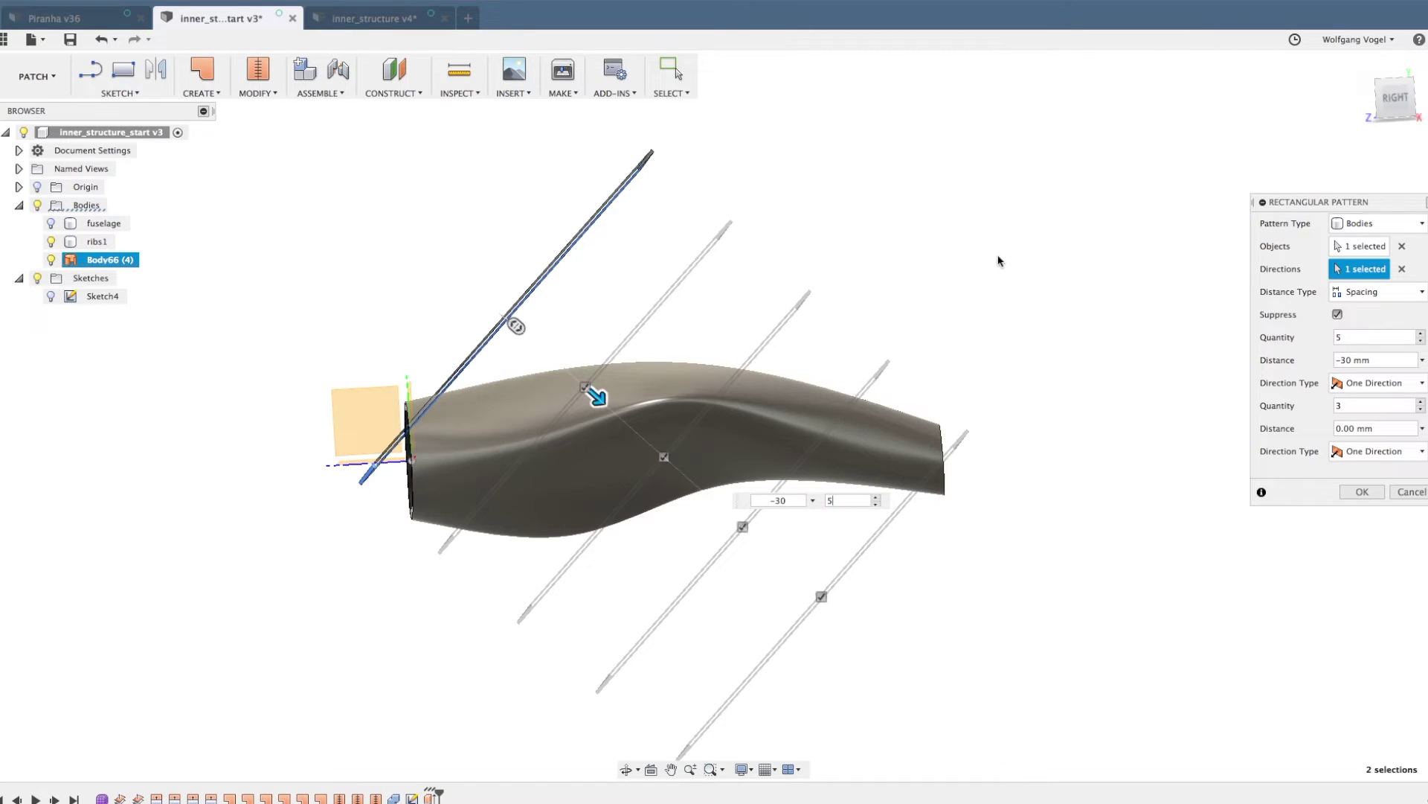
pyautogui.click(1362, 492)
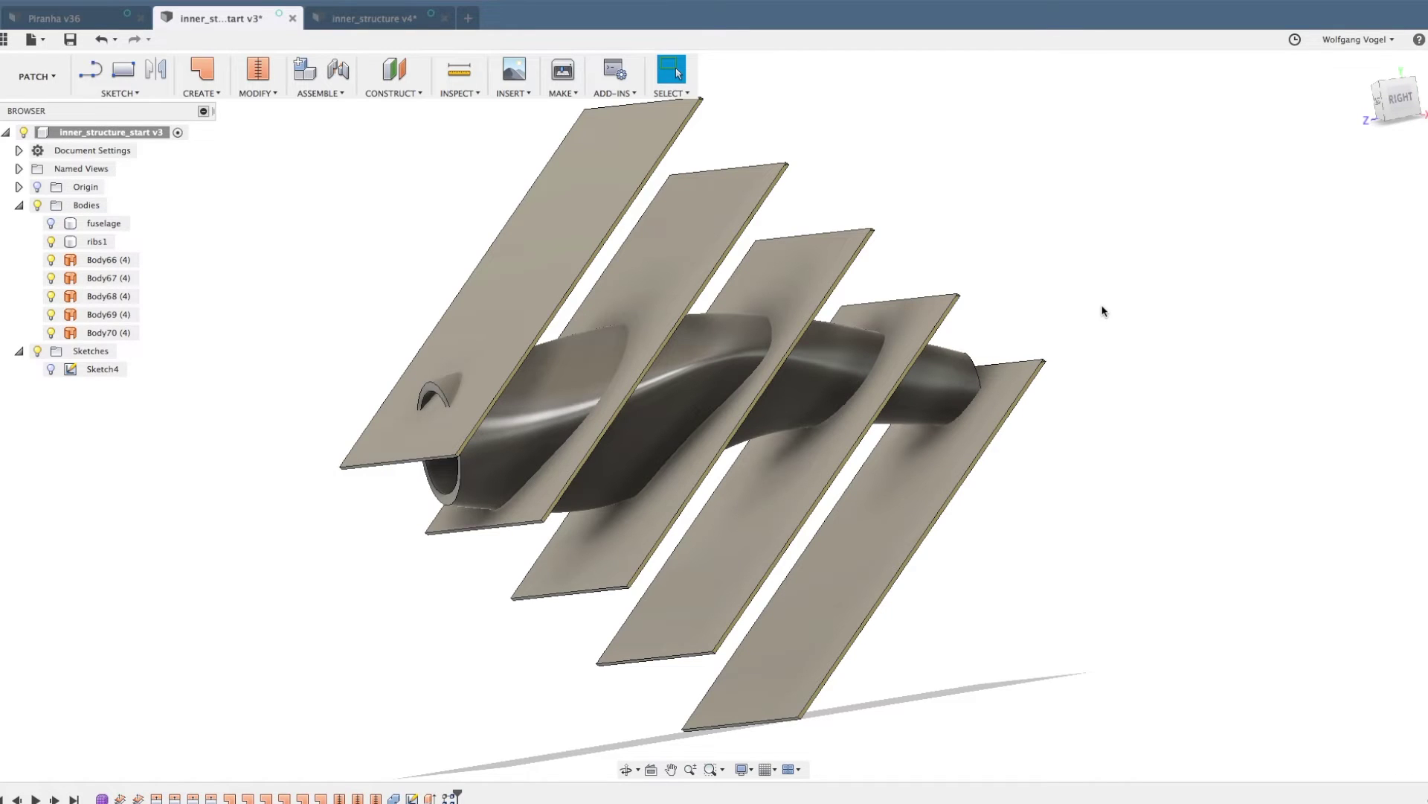
# - Show the slat sketch's dimensions, set the rectangle's short side to 0.1 mm, and hide the sketch
pyautogui.click(51, 369)
pyautogui.rightClick(92, 380)
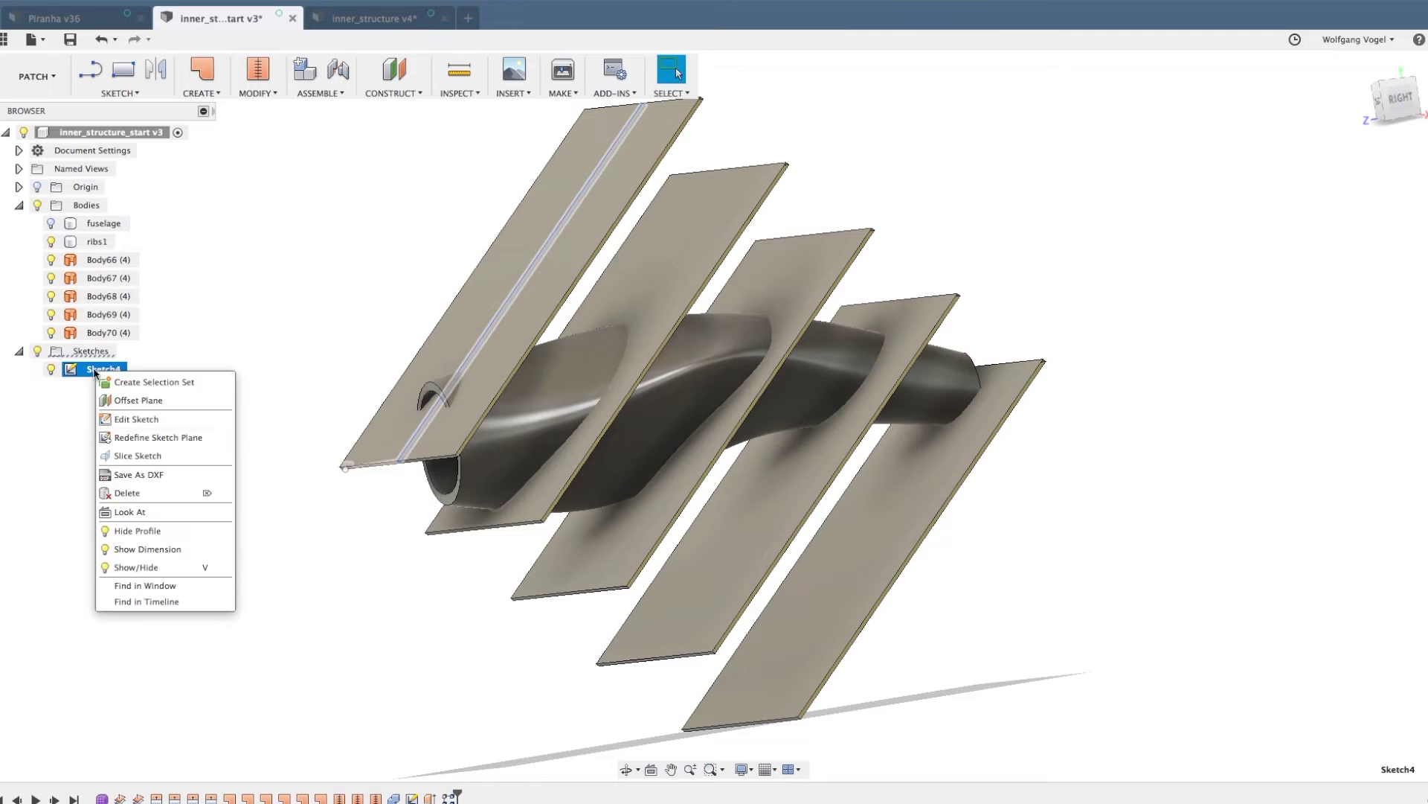
pyautogui.click(154, 548)
pyautogui.doubleClick(378, 491)
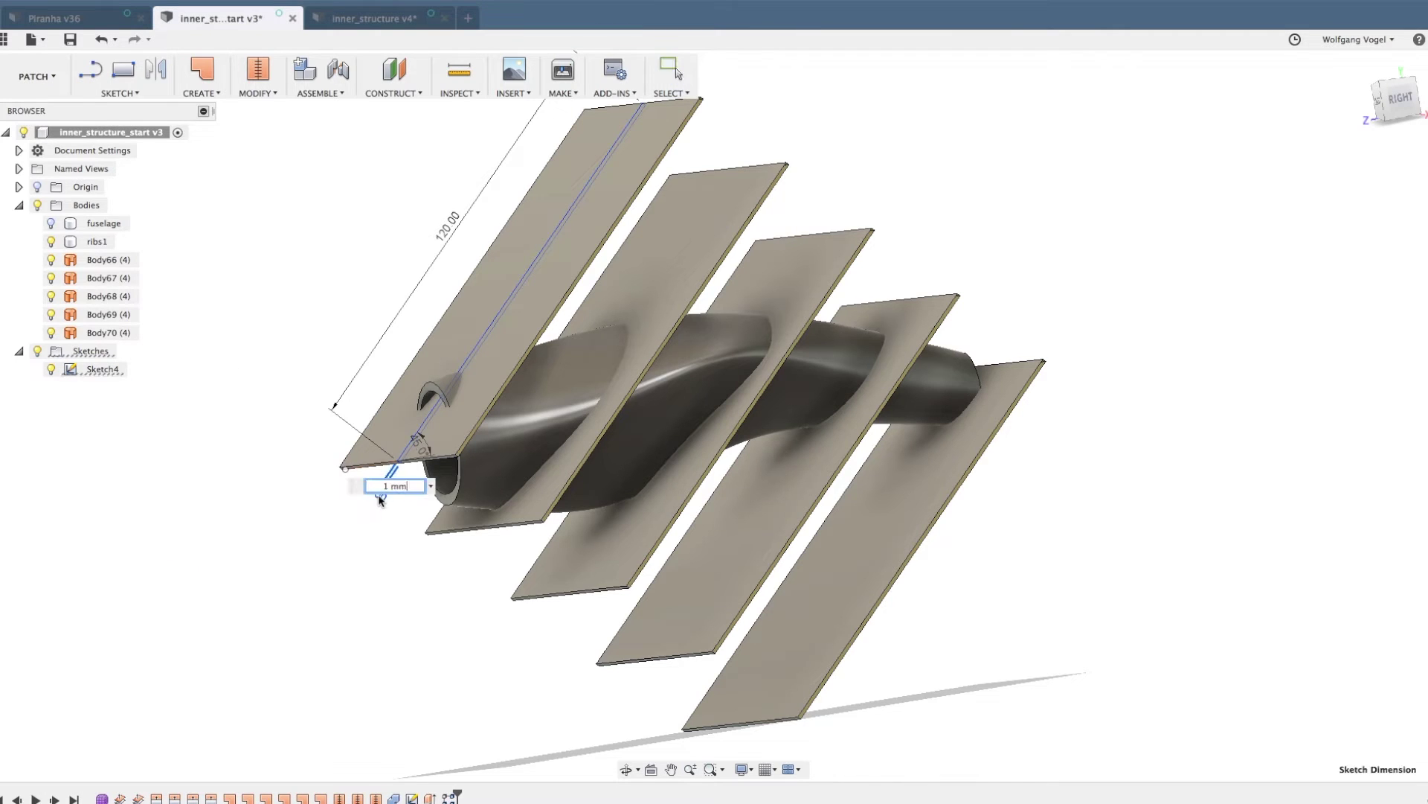
pyautogui.press('BackSpace')
pyautogui.write(',1')
pyautogui.press('Return')
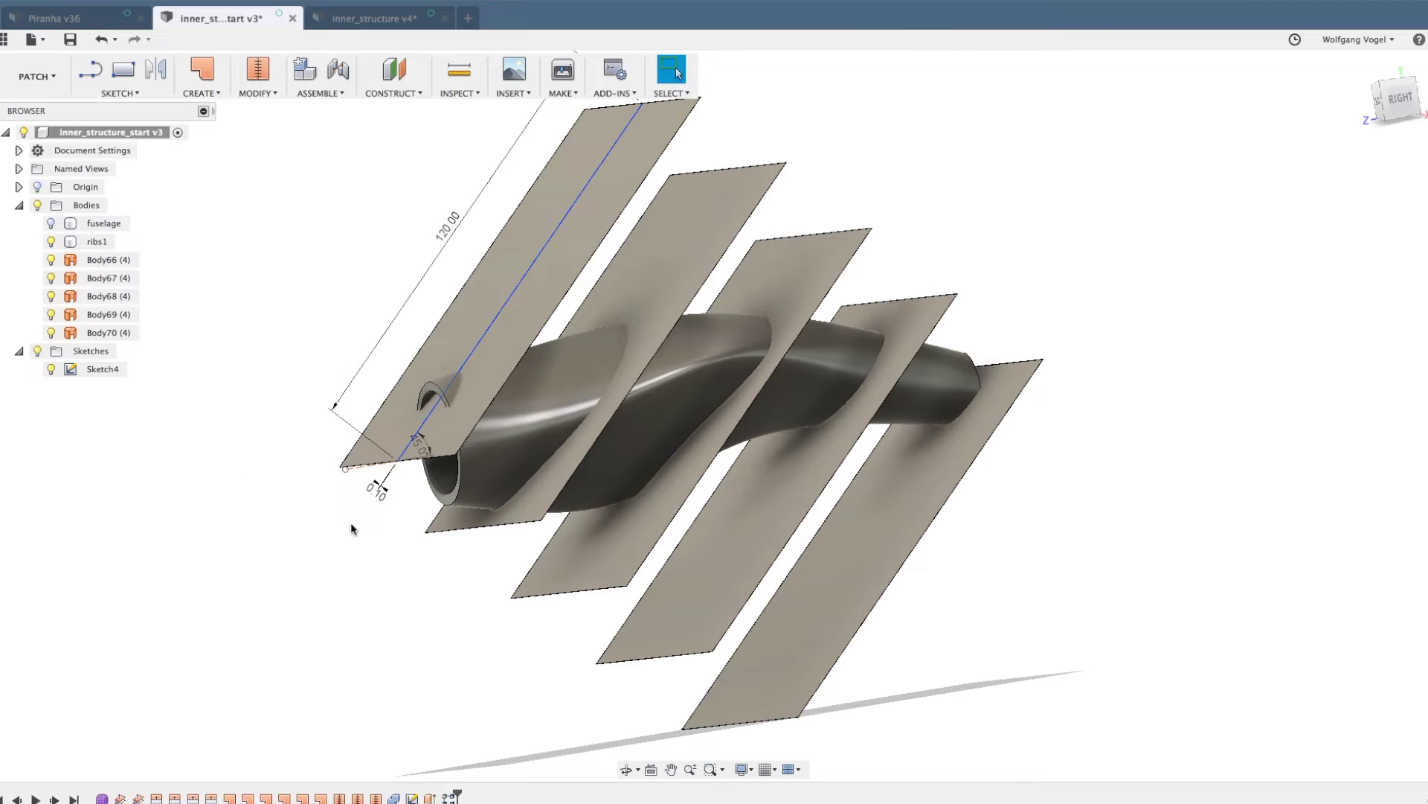
pyautogui.click(51, 369)
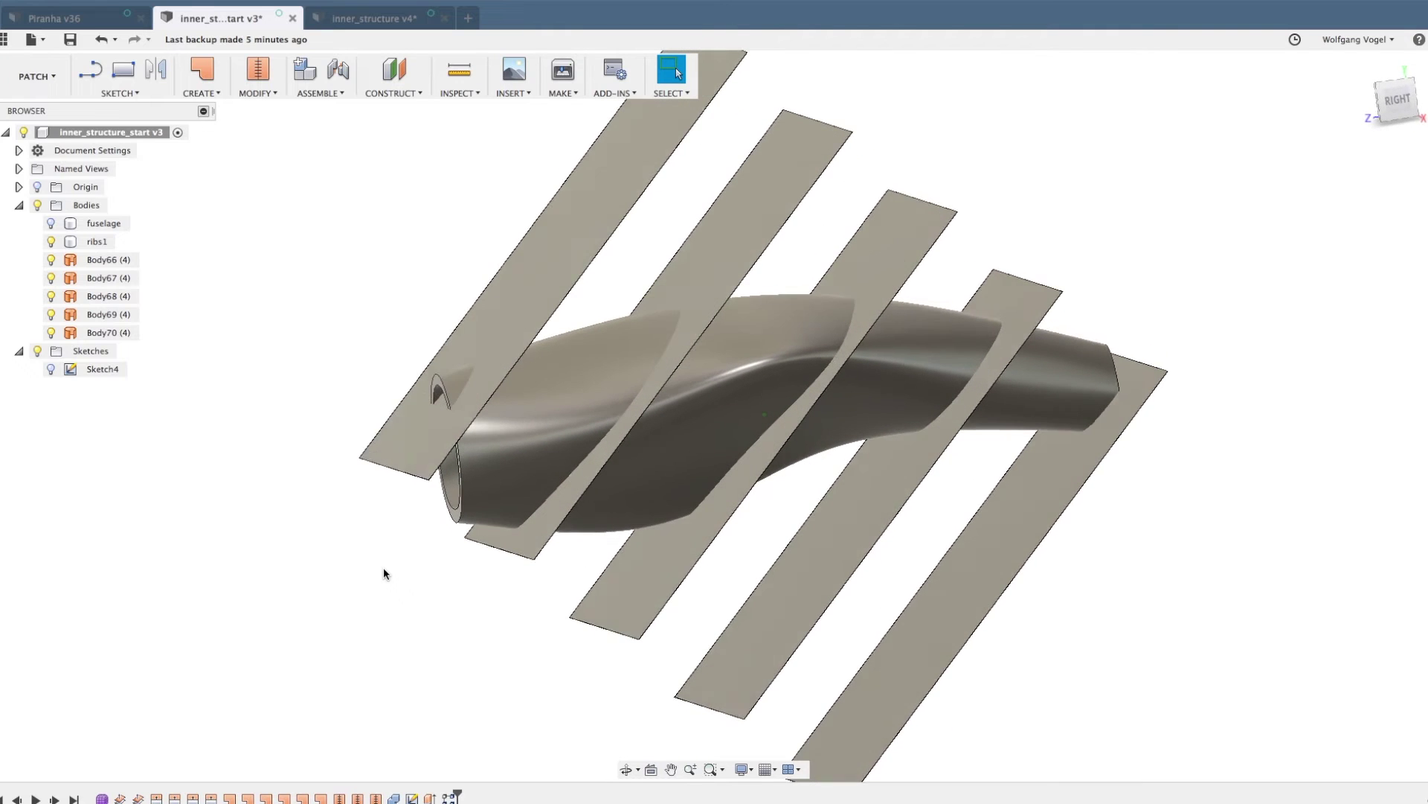
pyautogui.click(90, 242)
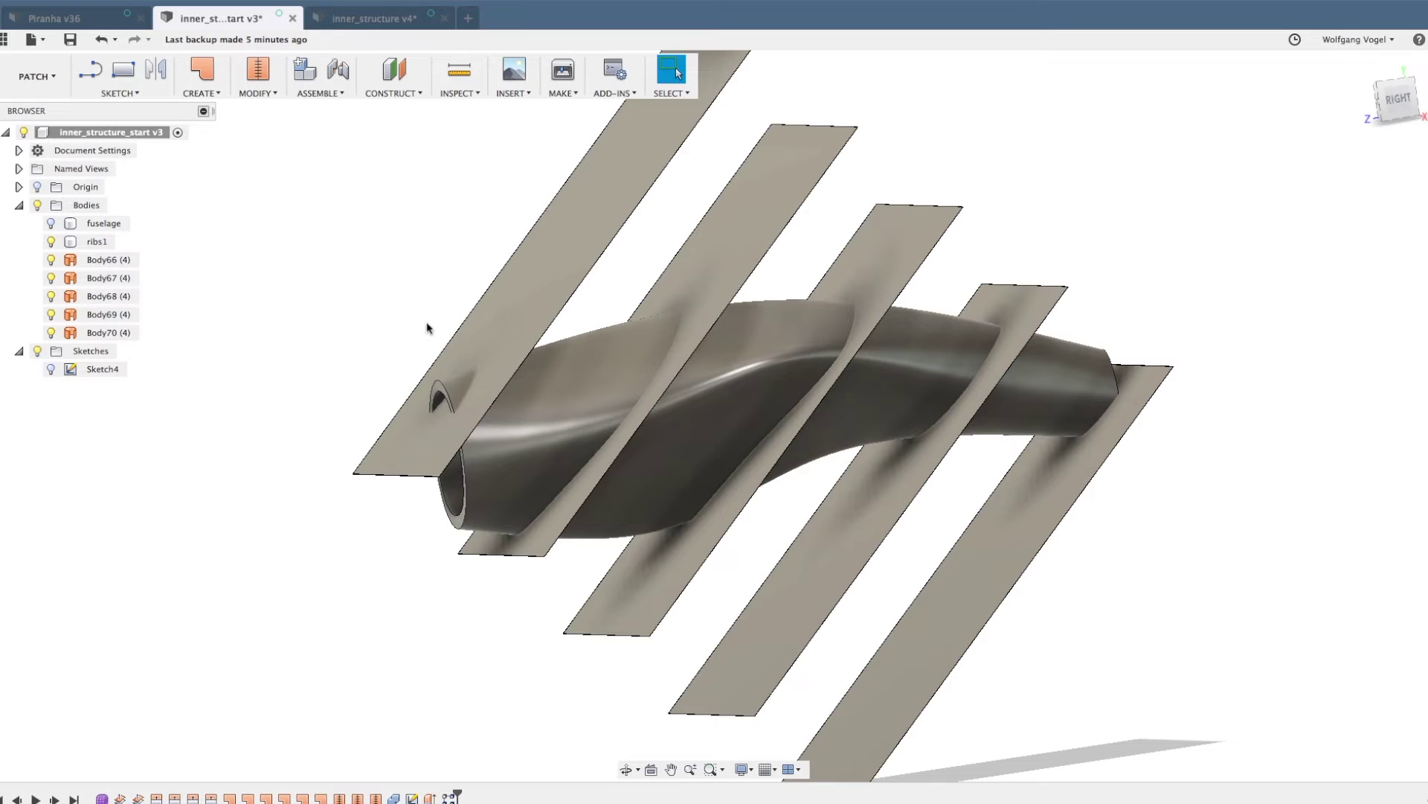
pyautogui.click(1134, 662)
pyautogui.click(493, 365)
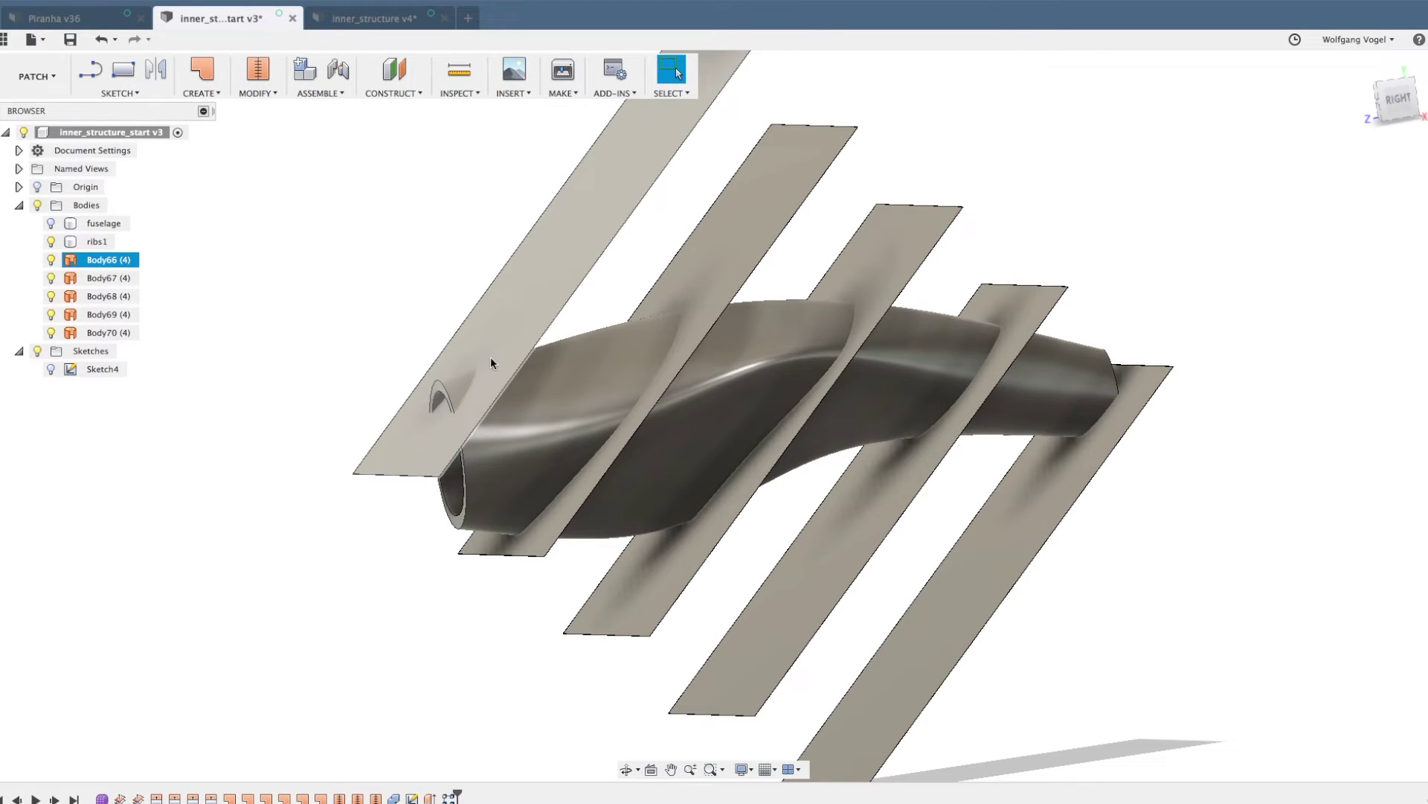
pyautogui.click(322, 574)
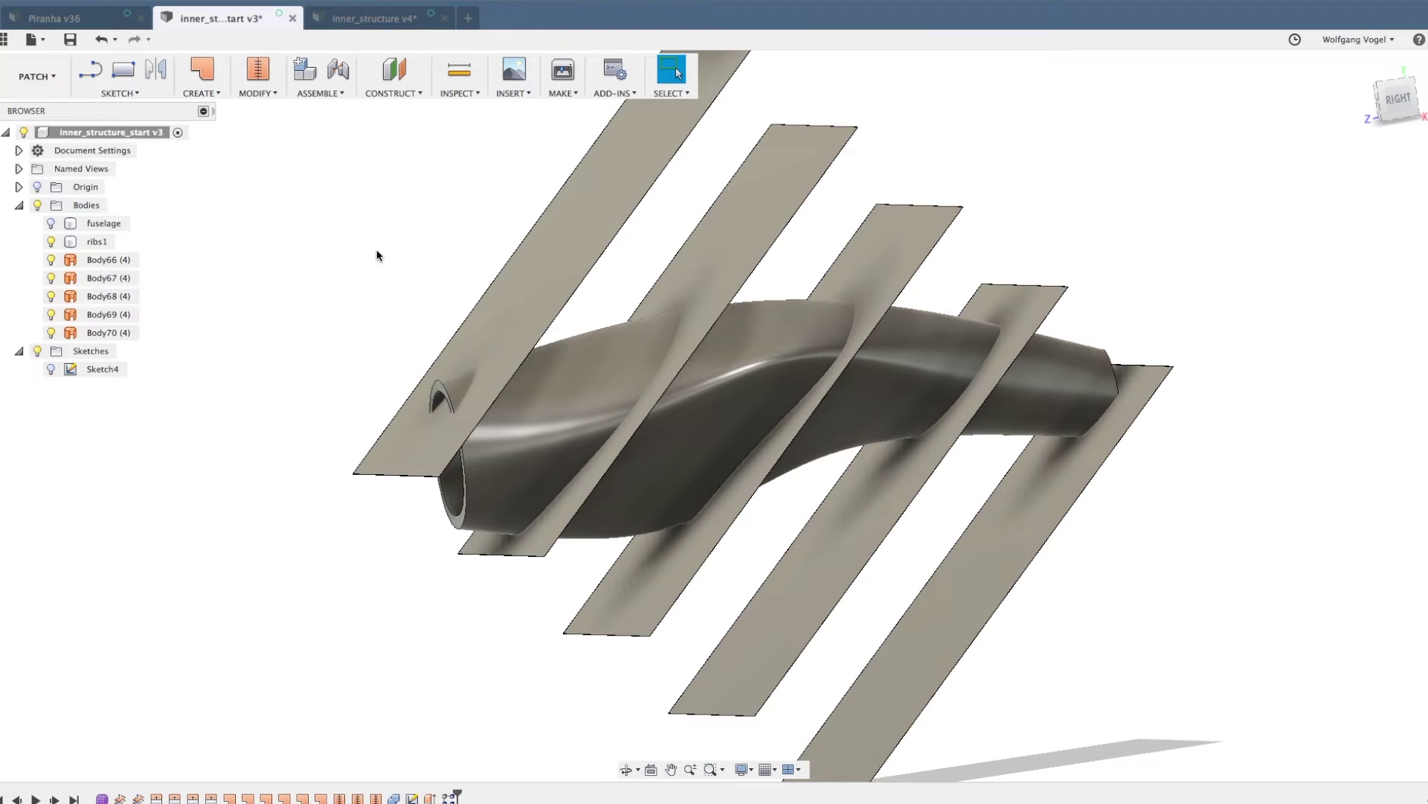
# - In the Model workspace, split ribs1 with the first slat, with Extend Splitting Tool off, and hide the remaining ribs1 body
pyautogui.click(36, 76)
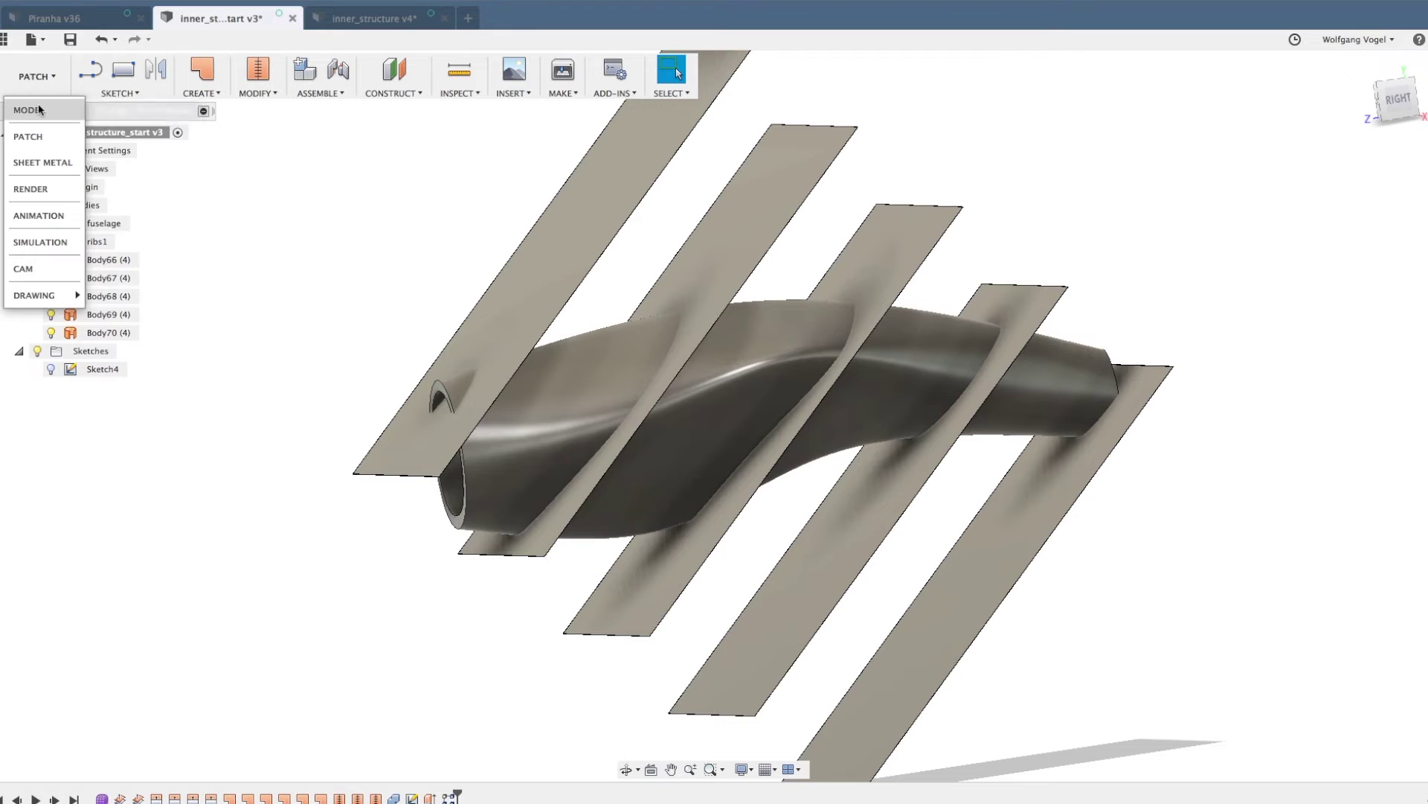
pyautogui.click(39, 110)
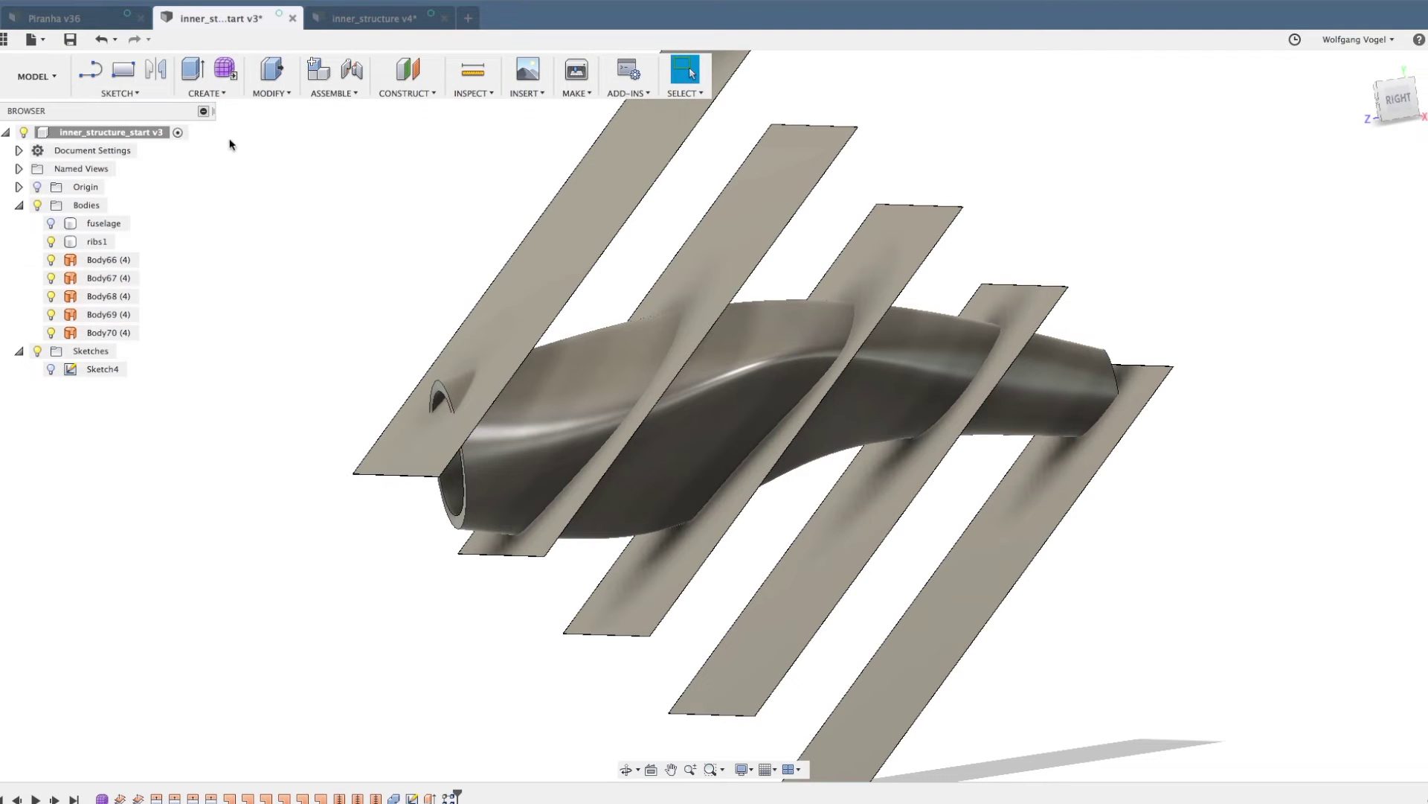
pyautogui.click(277, 94)
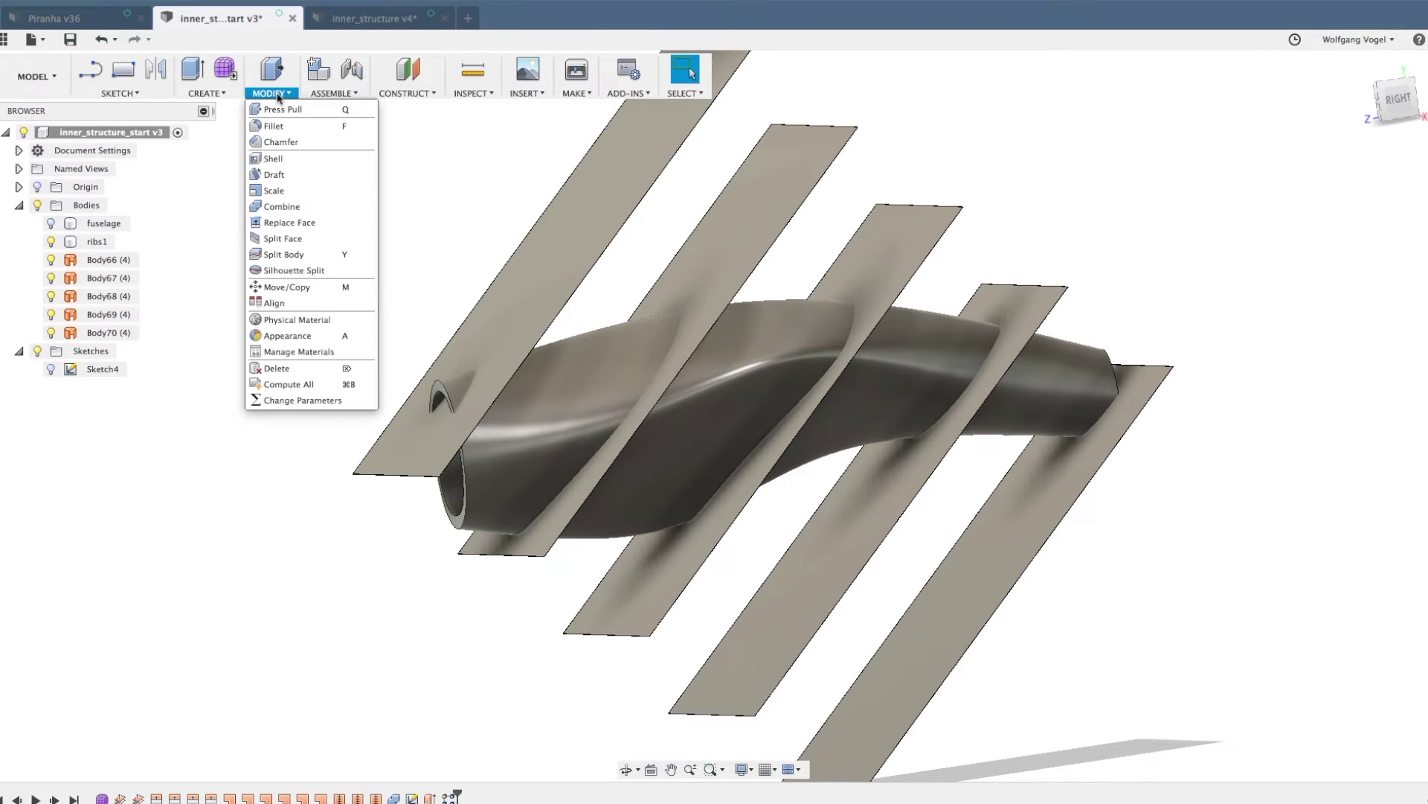
pyautogui.click(302, 256)
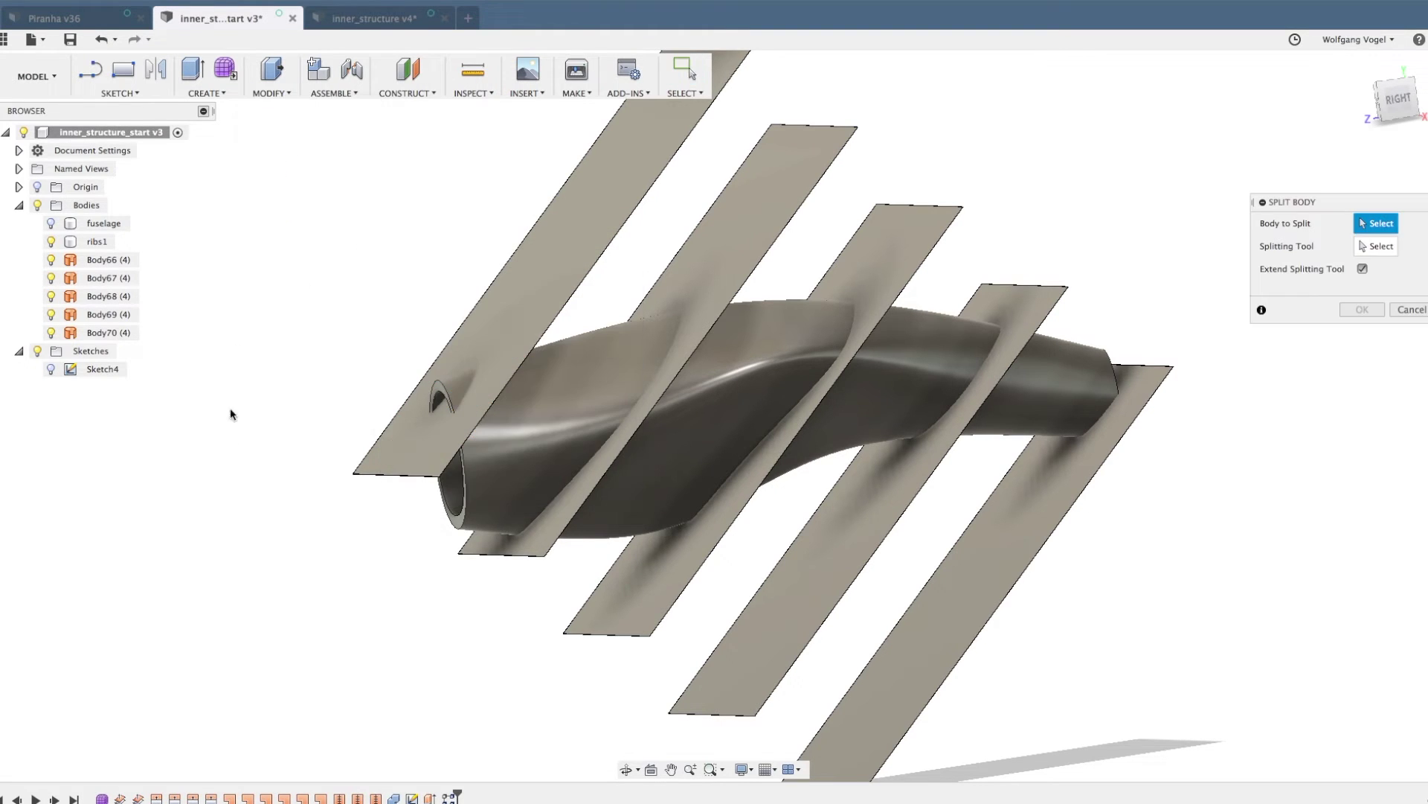
pyautogui.click(971, 420)
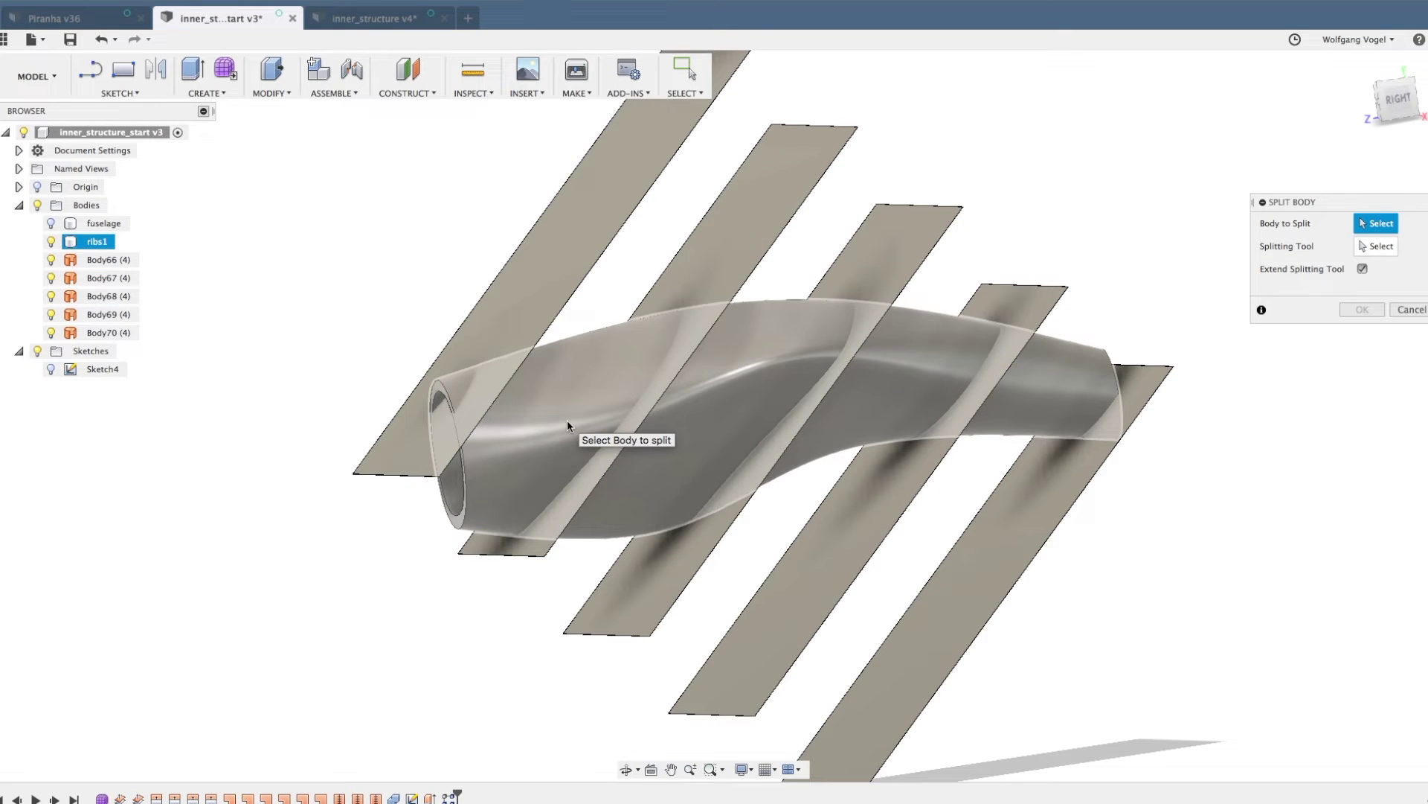
pyautogui.click(567, 420)
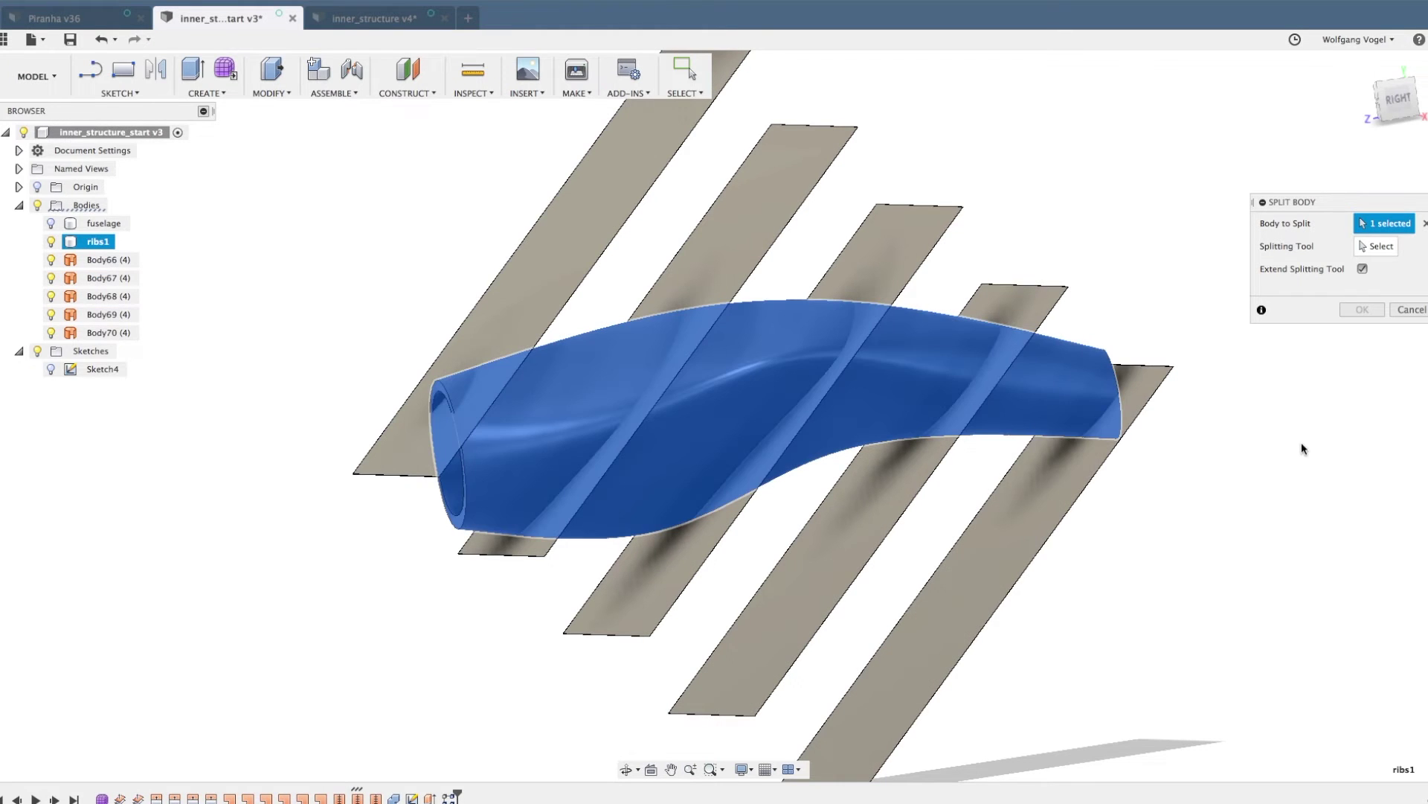
pyautogui.click(1389, 245)
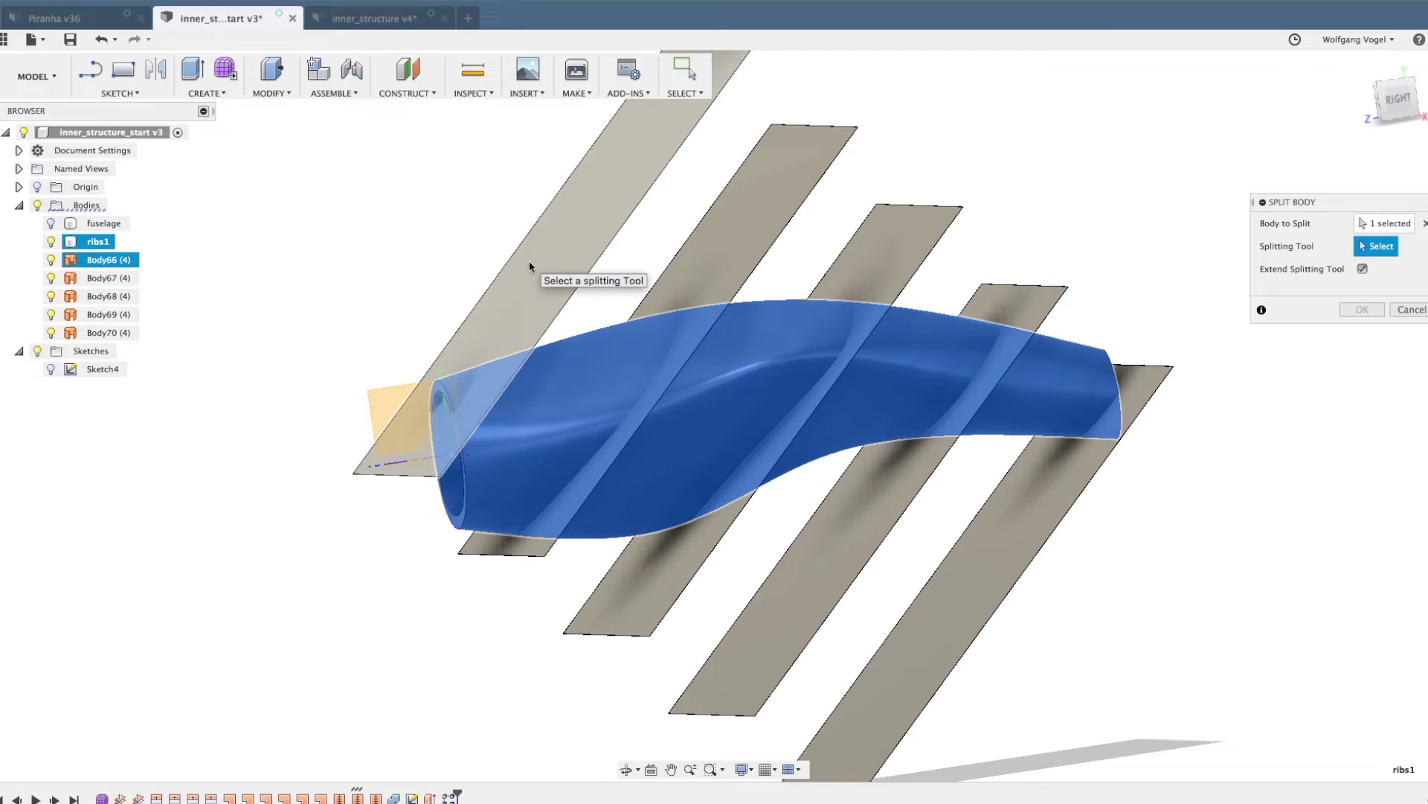
pyautogui.click(529, 265)
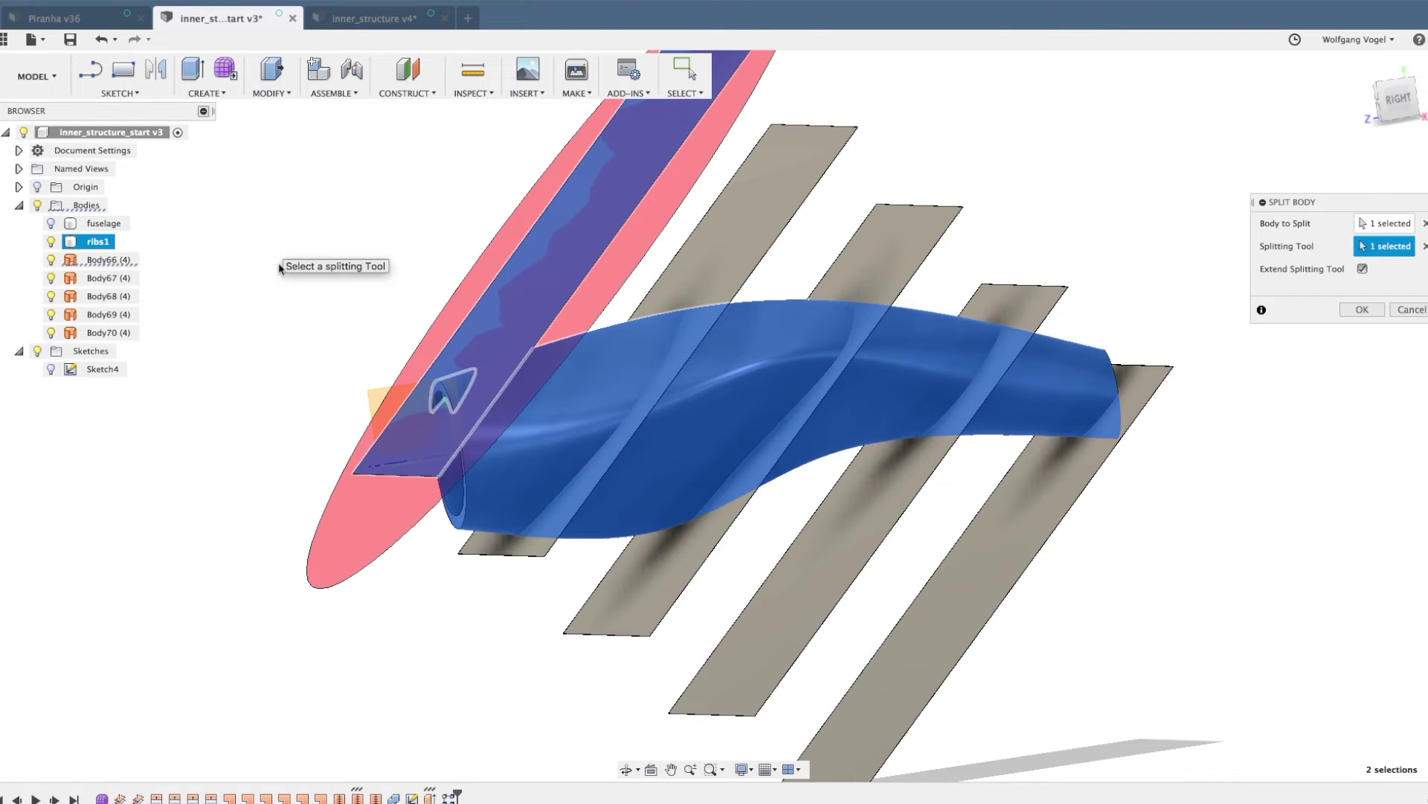
pyautogui.click(1363, 269)
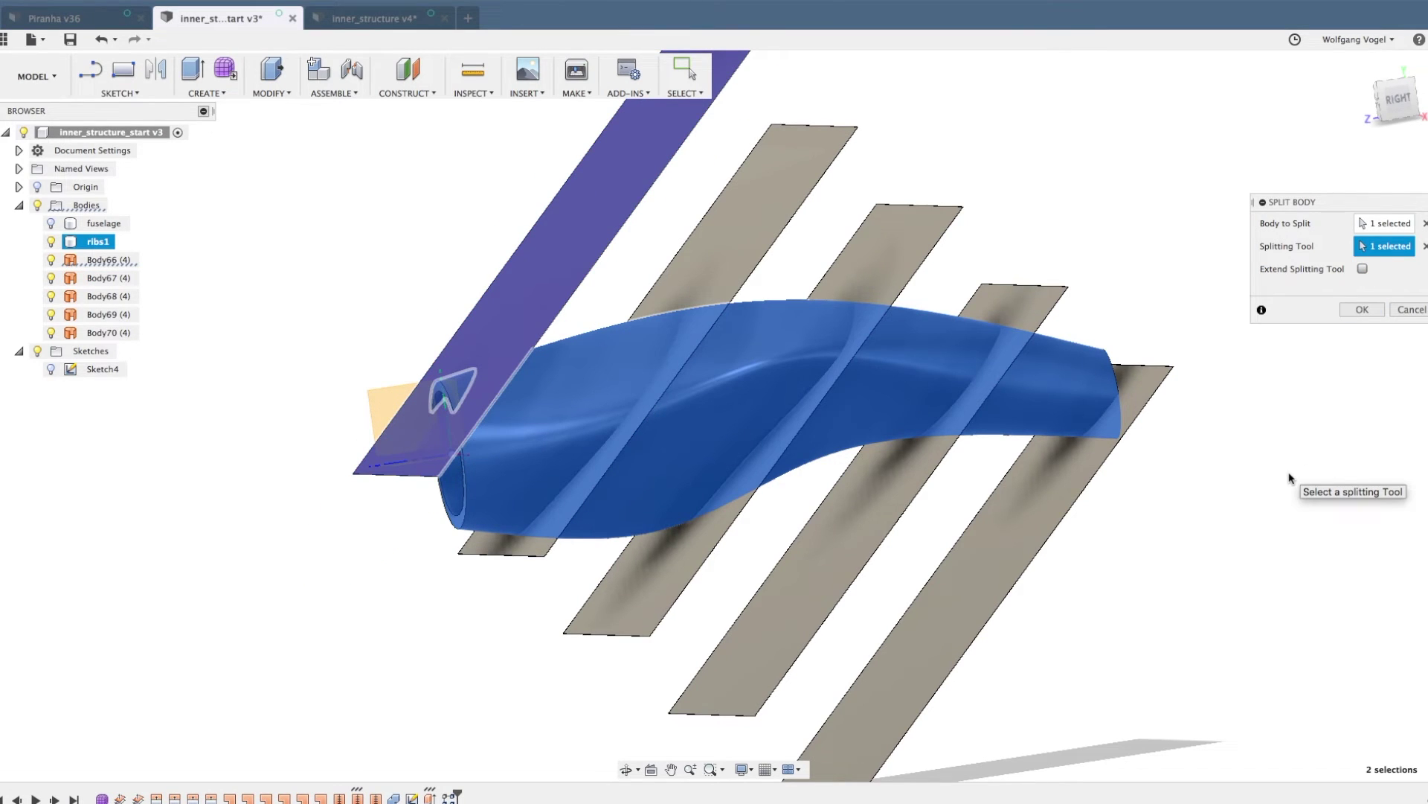
pyautogui.click(1362, 310)
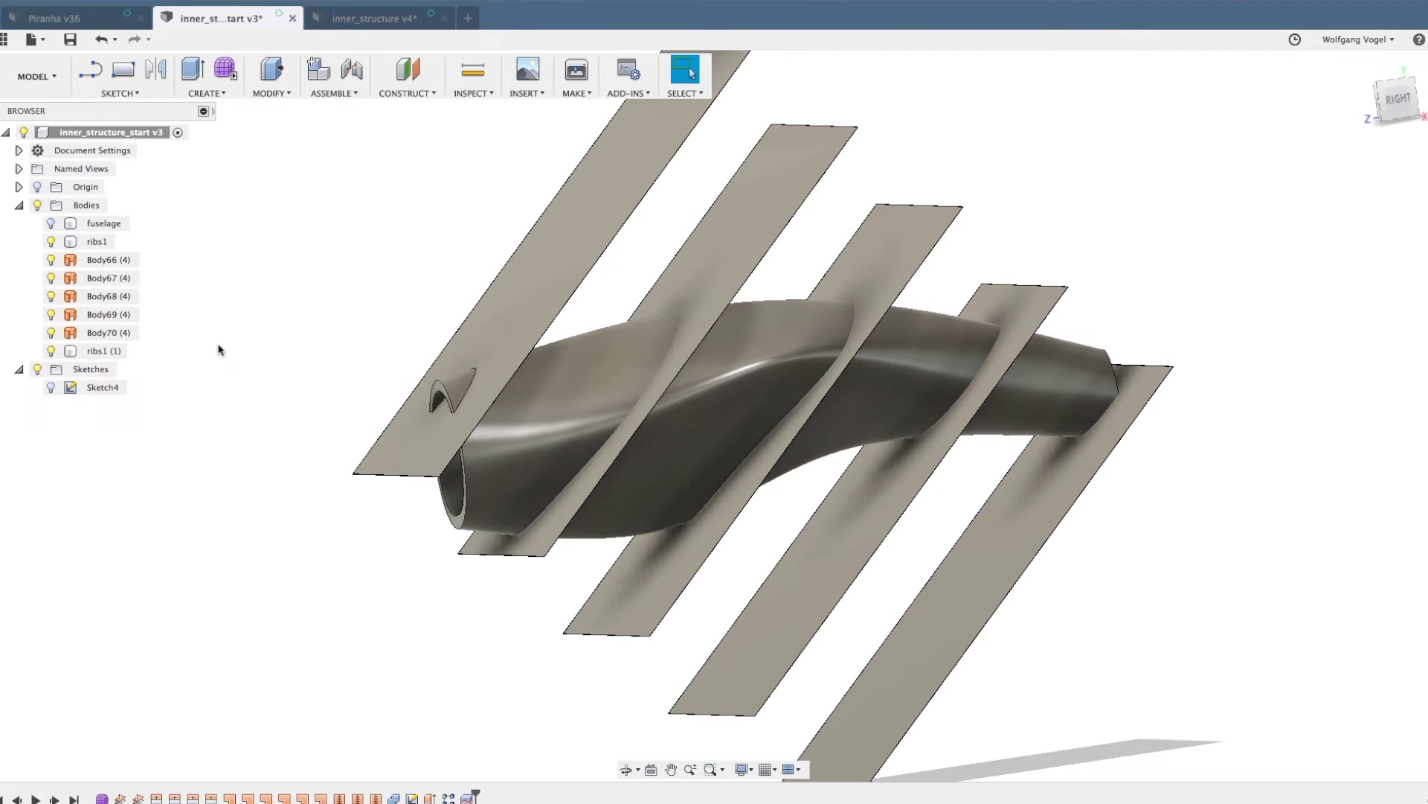
pyautogui.click(50, 241)
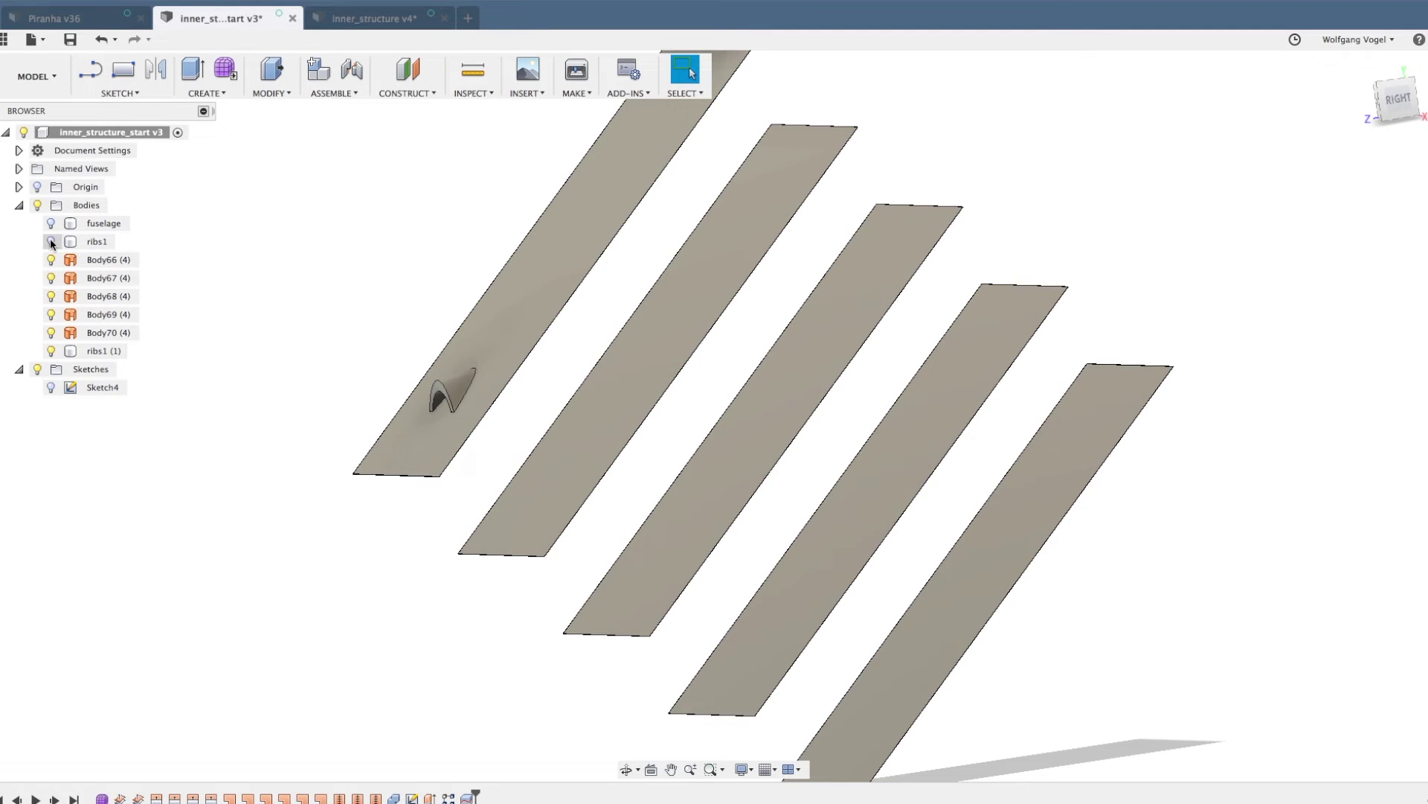
# - Show ribs1 again, check where the first slat cuts it, and hide the cut-off end piece ribs1 (1)
pyautogui.click(51, 242)
pyautogui.click(50, 242)
pyautogui.click(51, 242)
pyautogui.scroll(5, 395, 405)
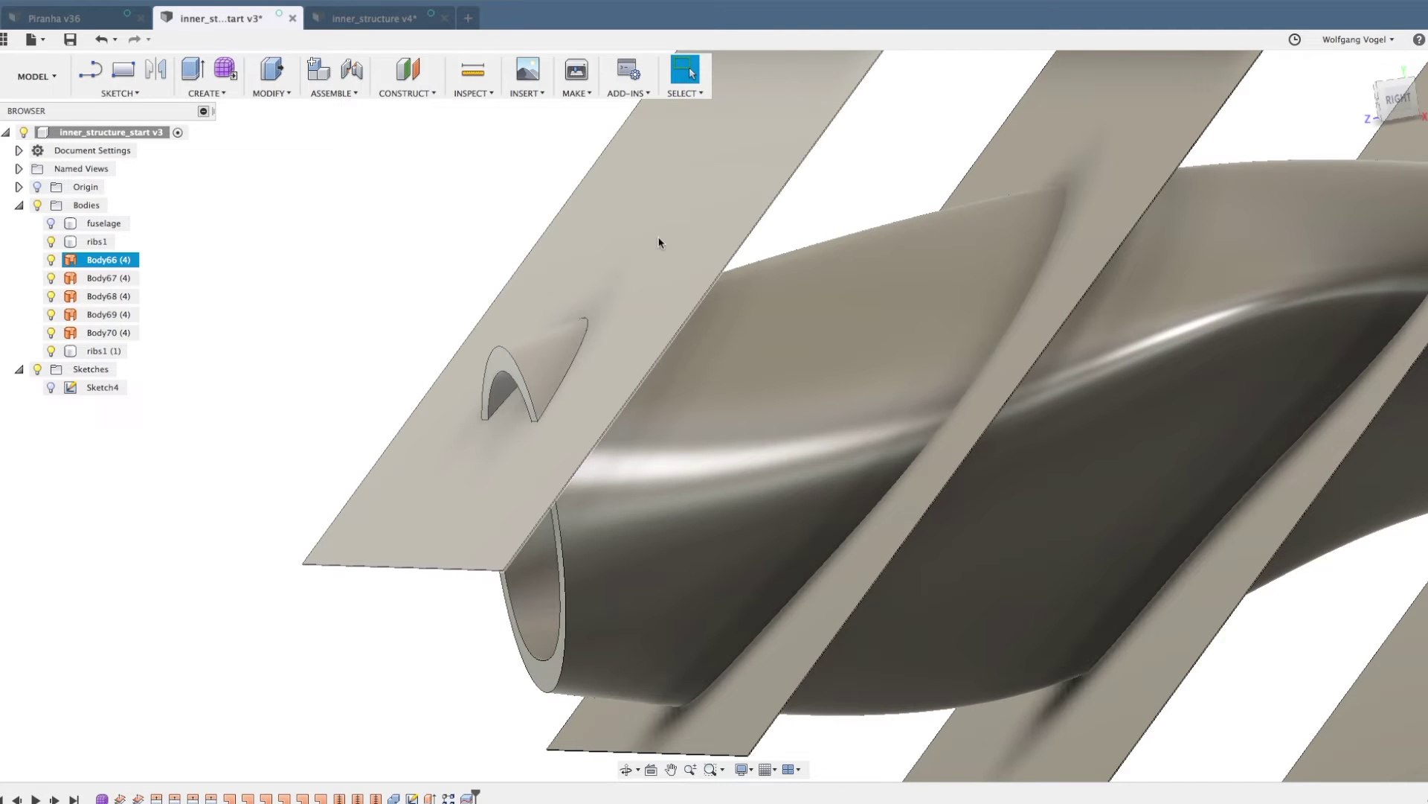
pyautogui.scroll(8, 492, 580)
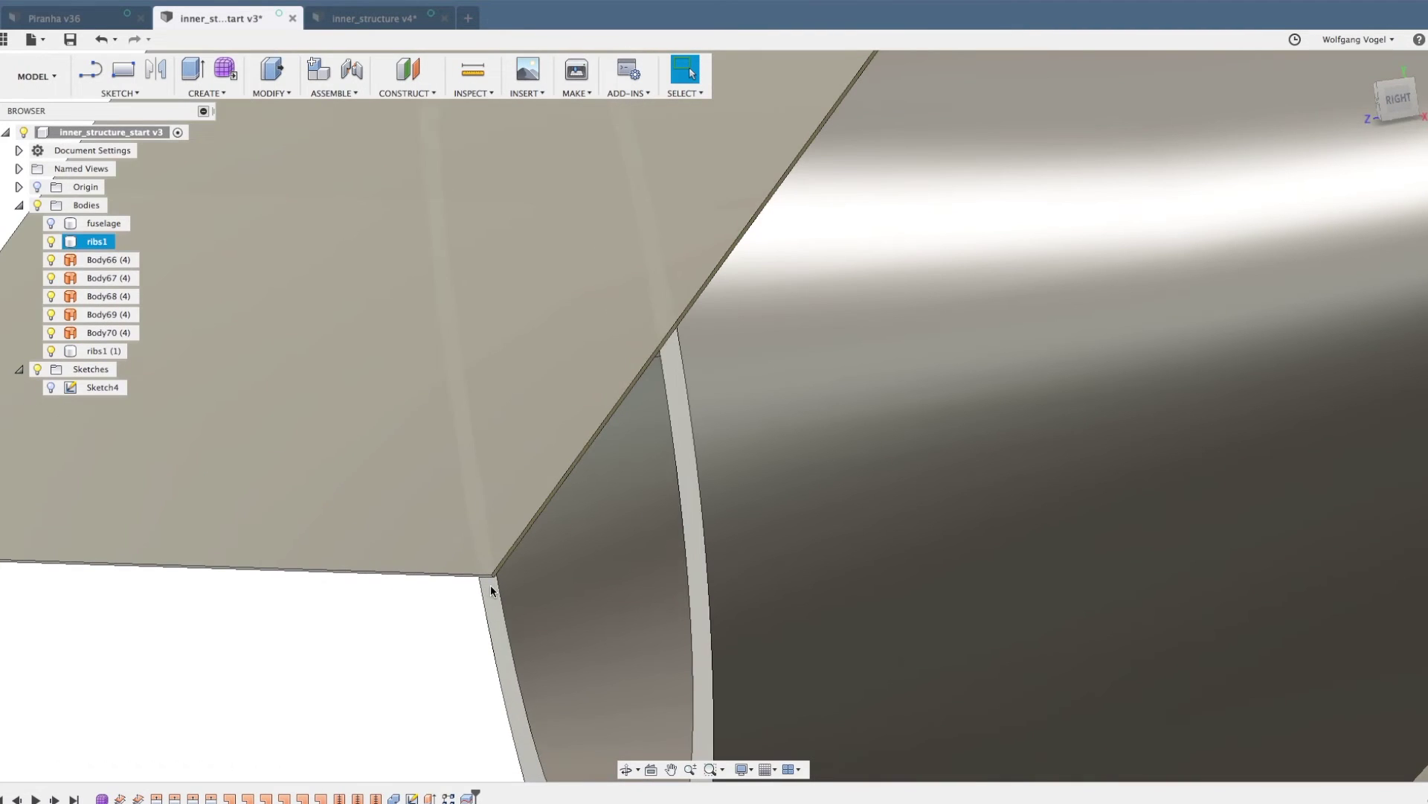
pyautogui.scroll(-5, 381, 655)
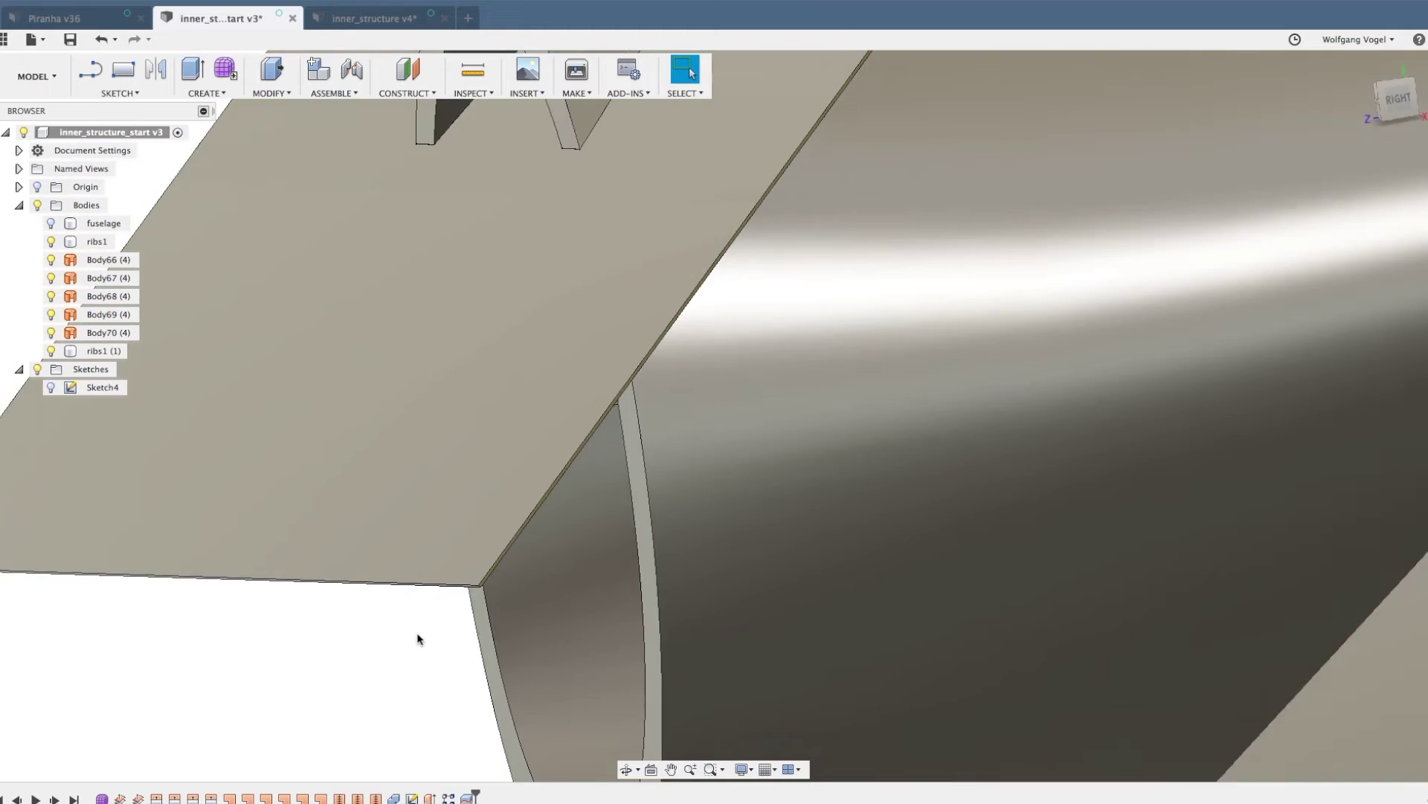
pyautogui.scroll(-3, 418, 638)
pyautogui.click(51, 351)
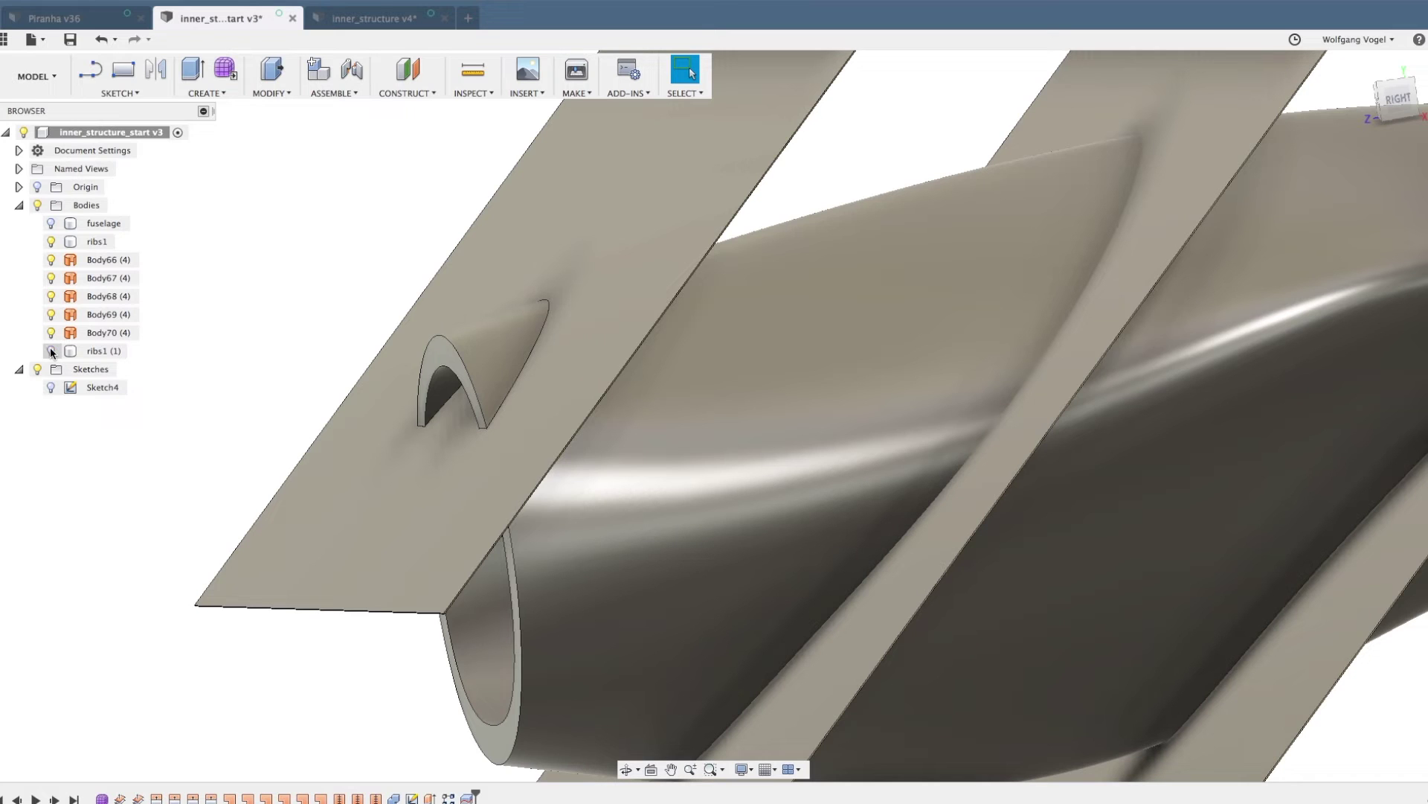
pyautogui.click(50, 351)
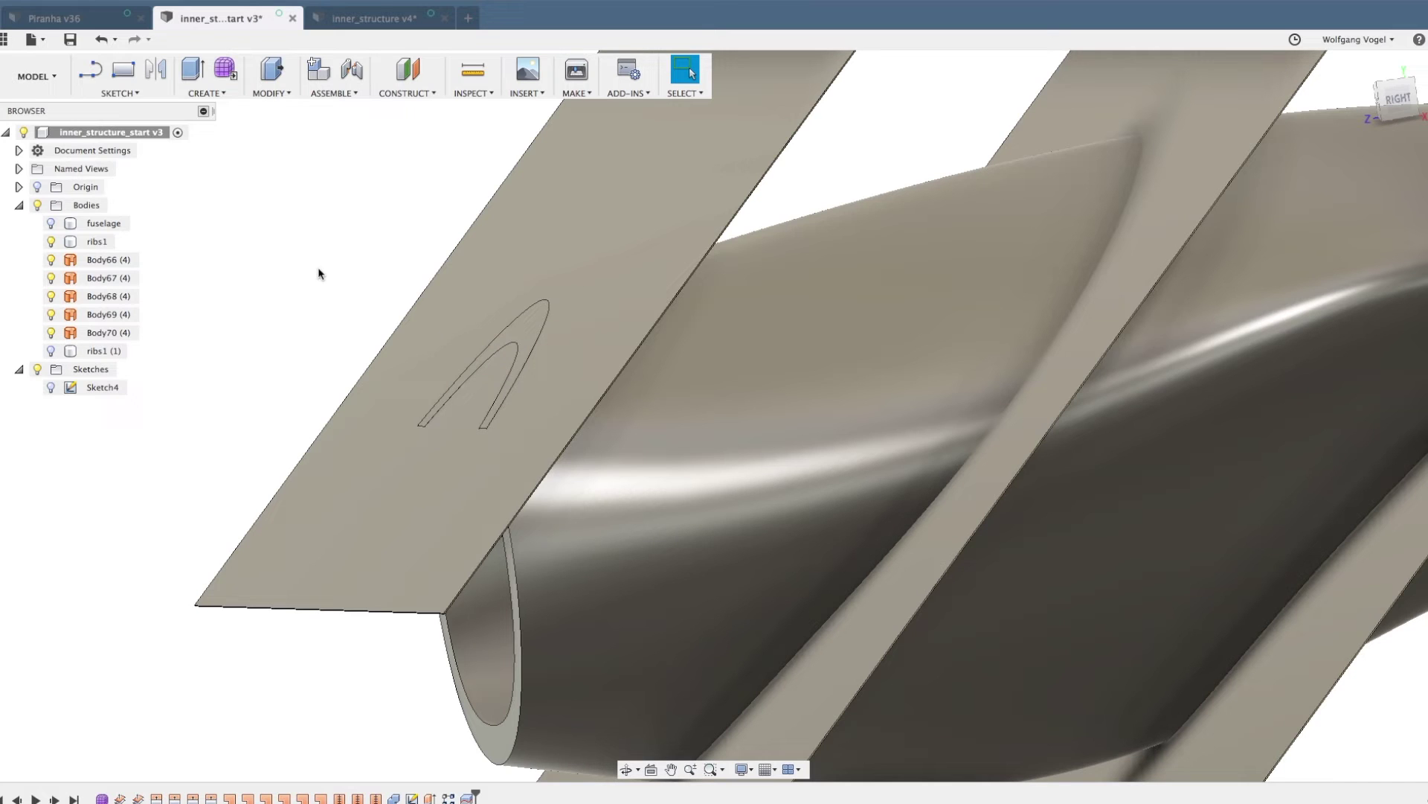
# - Split ribs1 with the opposite face of the first slat, Body66 (4), with Extend Splitting Tool off
pyautogui.keyDown('shift'); pyautogui.moveTo(318, 274); pyautogui.dragTo(290, 290, button='middle'); pyautogui.keyUp('shift')
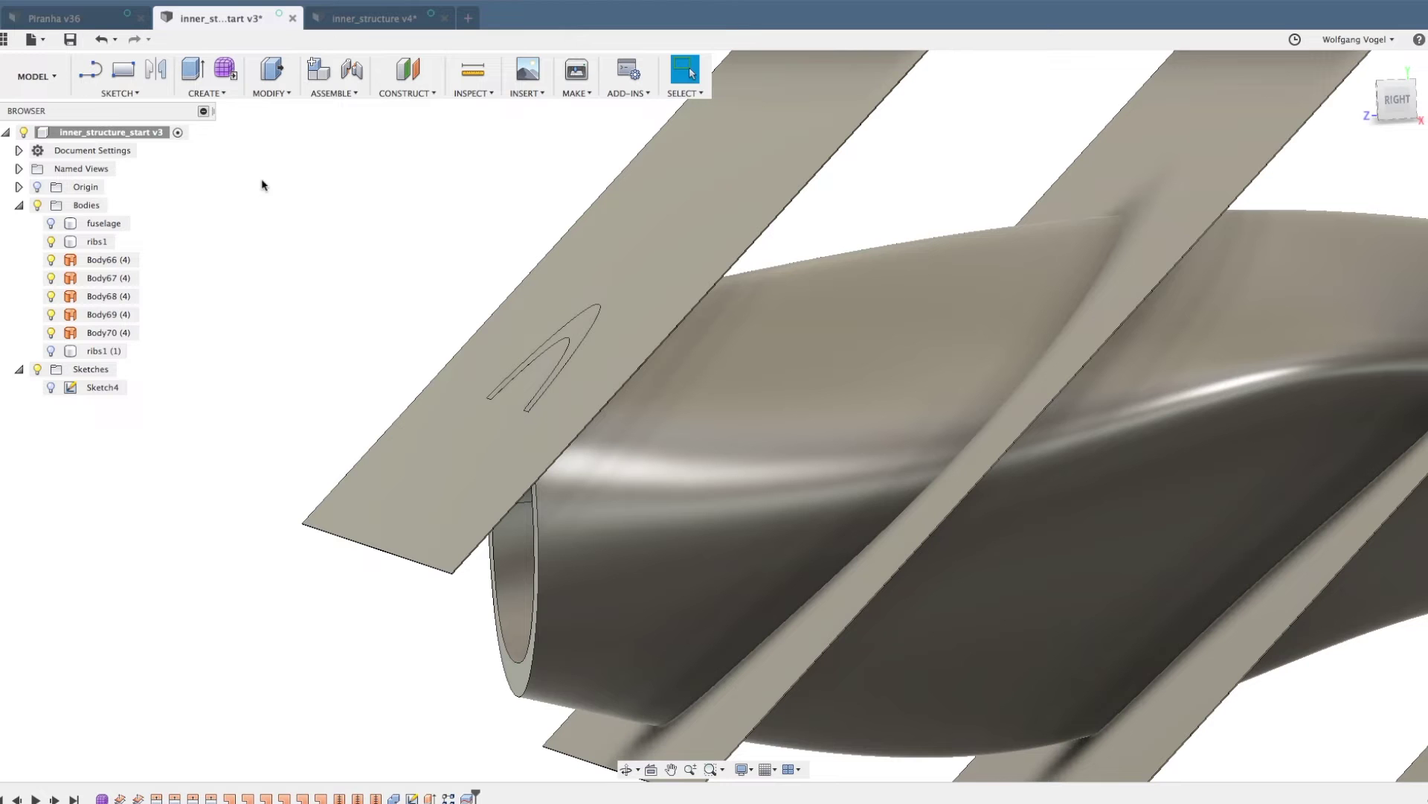
pyautogui.click(278, 91)
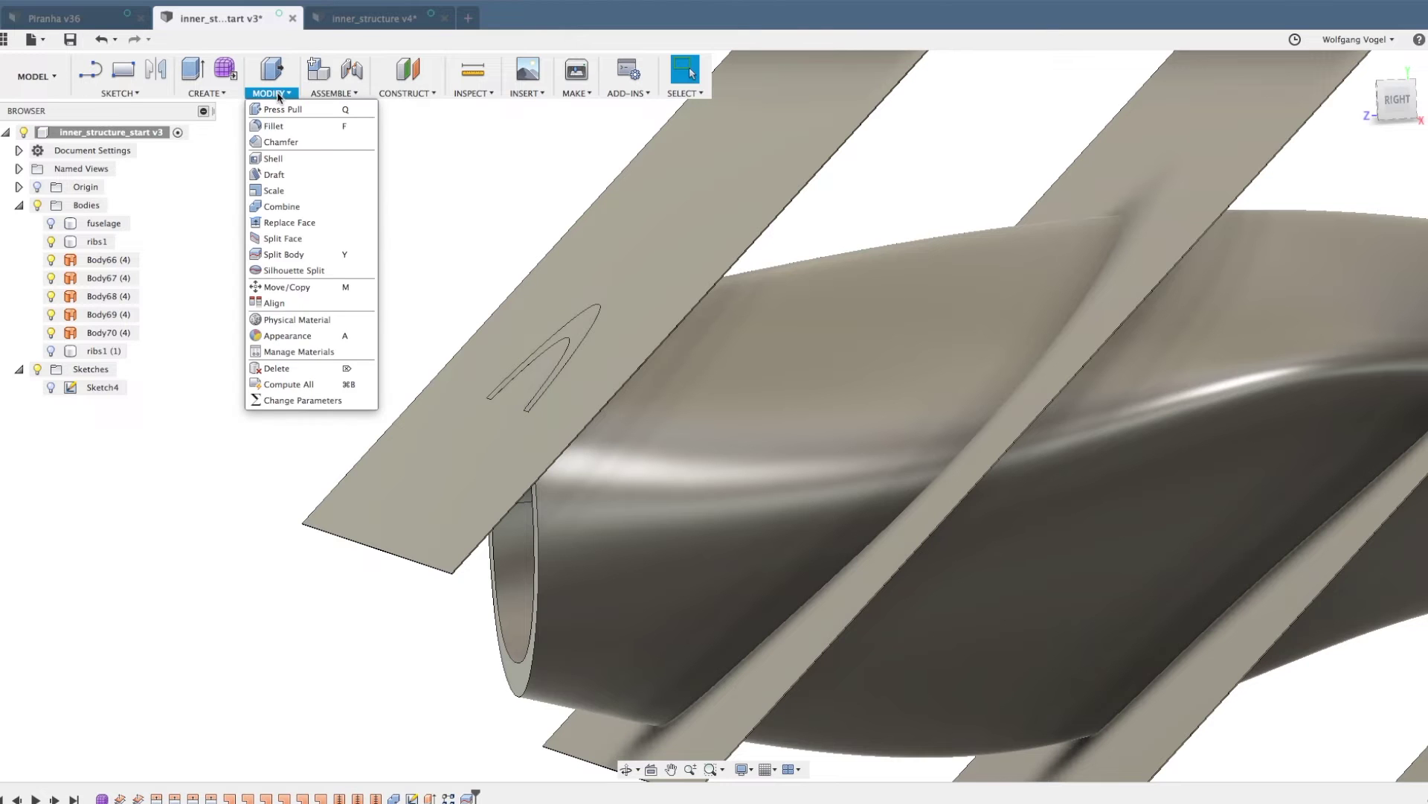
pyautogui.click(324, 254)
pyautogui.click(927, 335)
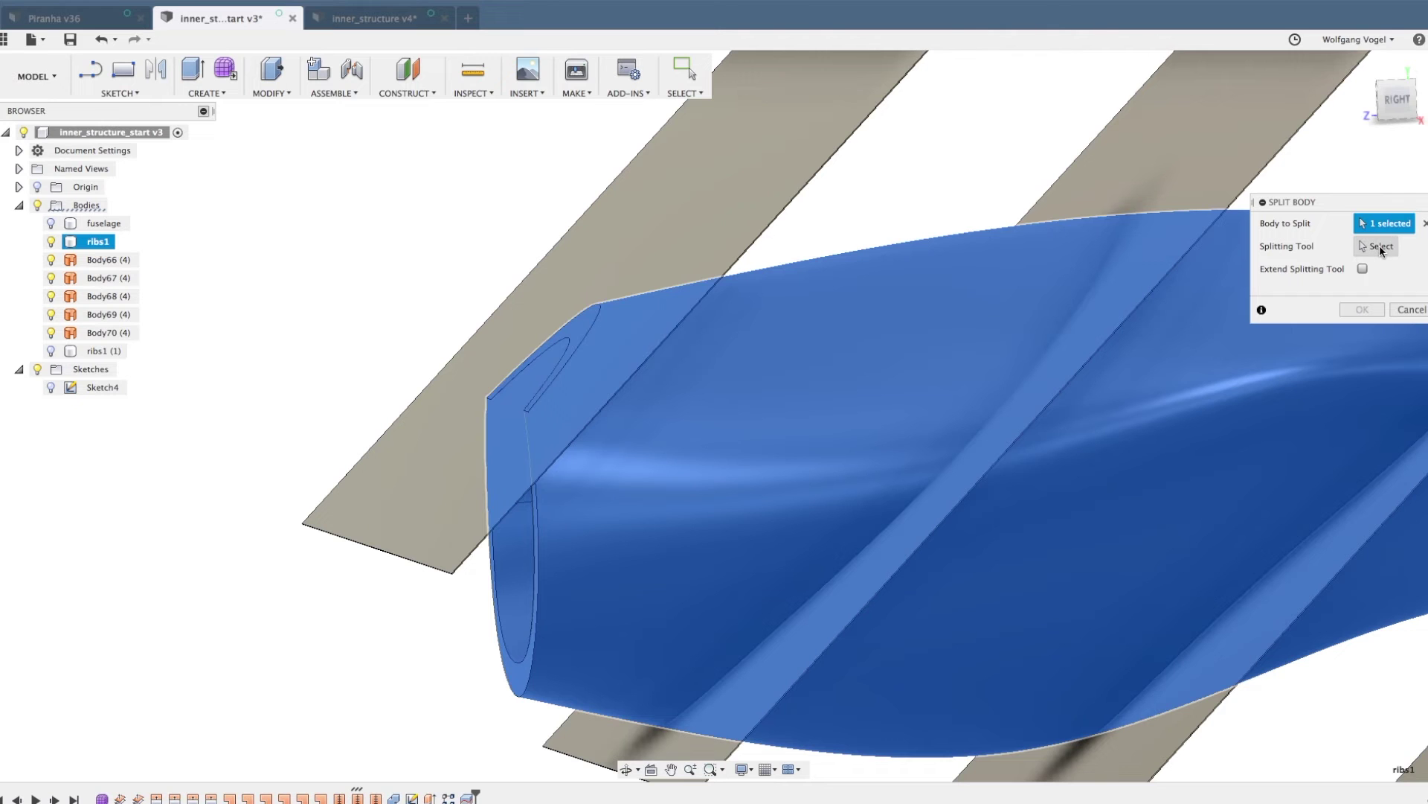
pyautogui.click(1379, 246)
pyautogui.scroll(3, 884, 216)
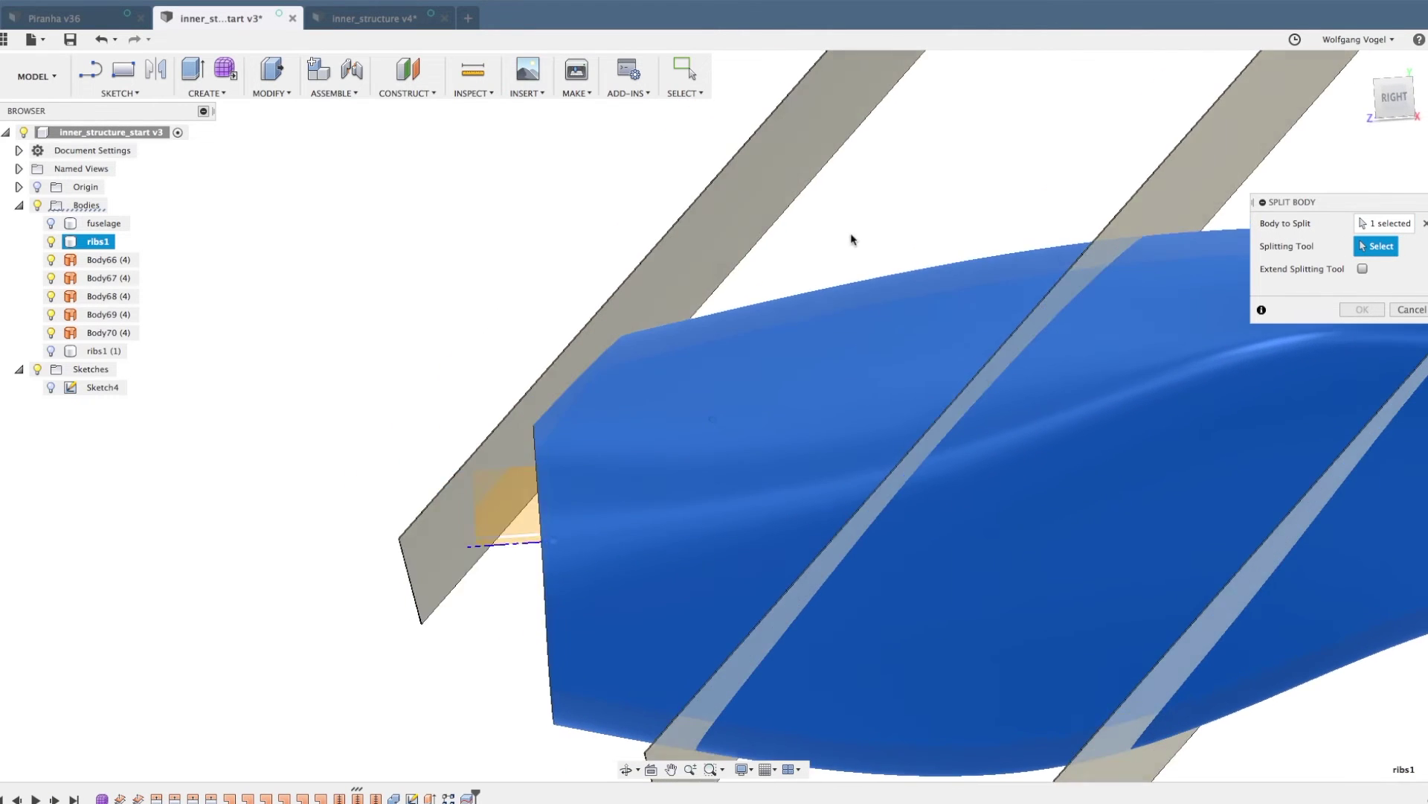
pyautogui.scroll(3, 856, 242)
pyautogui.scroll(5, 362, 553)
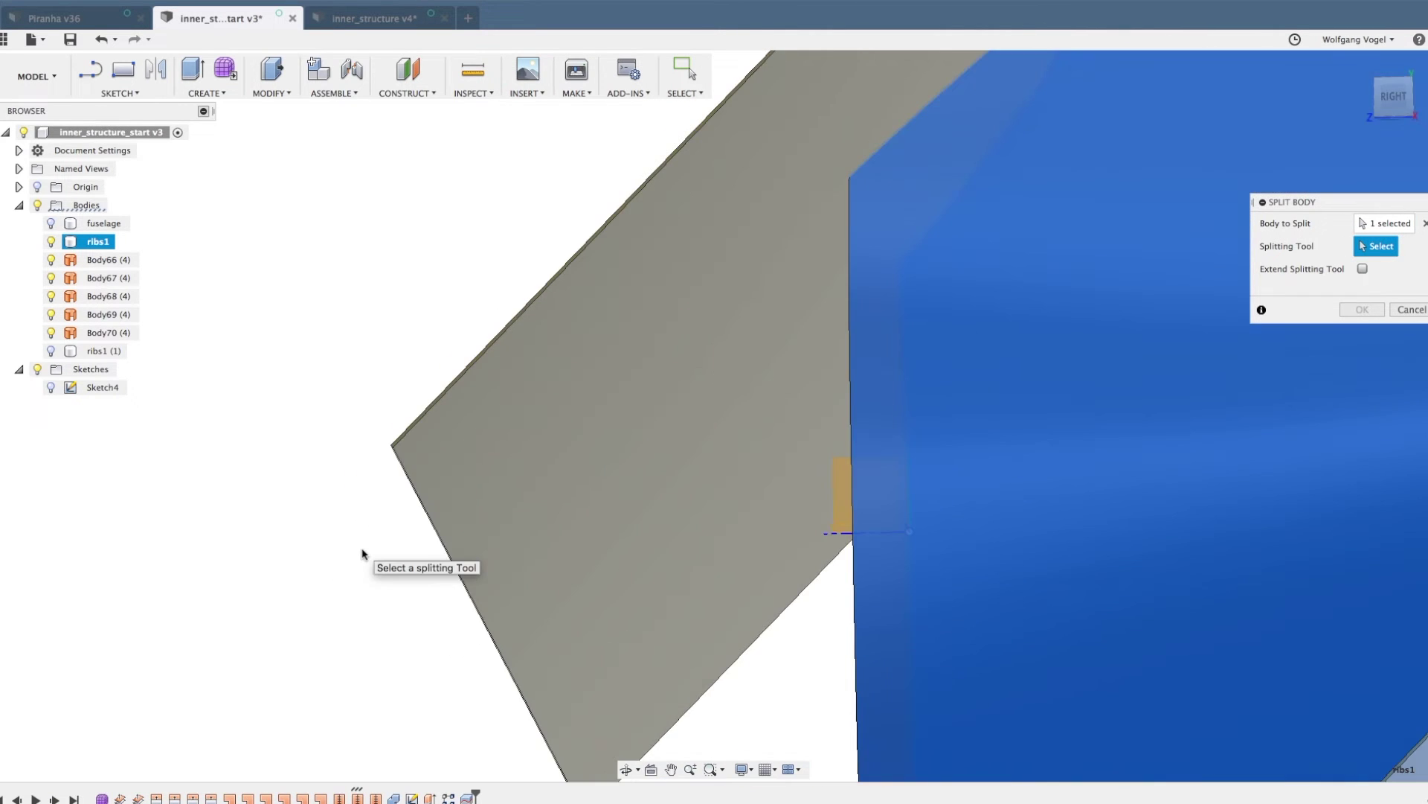
pyautogui.click(493, 435)
pyautogui.scroll(-5, 339, 446)
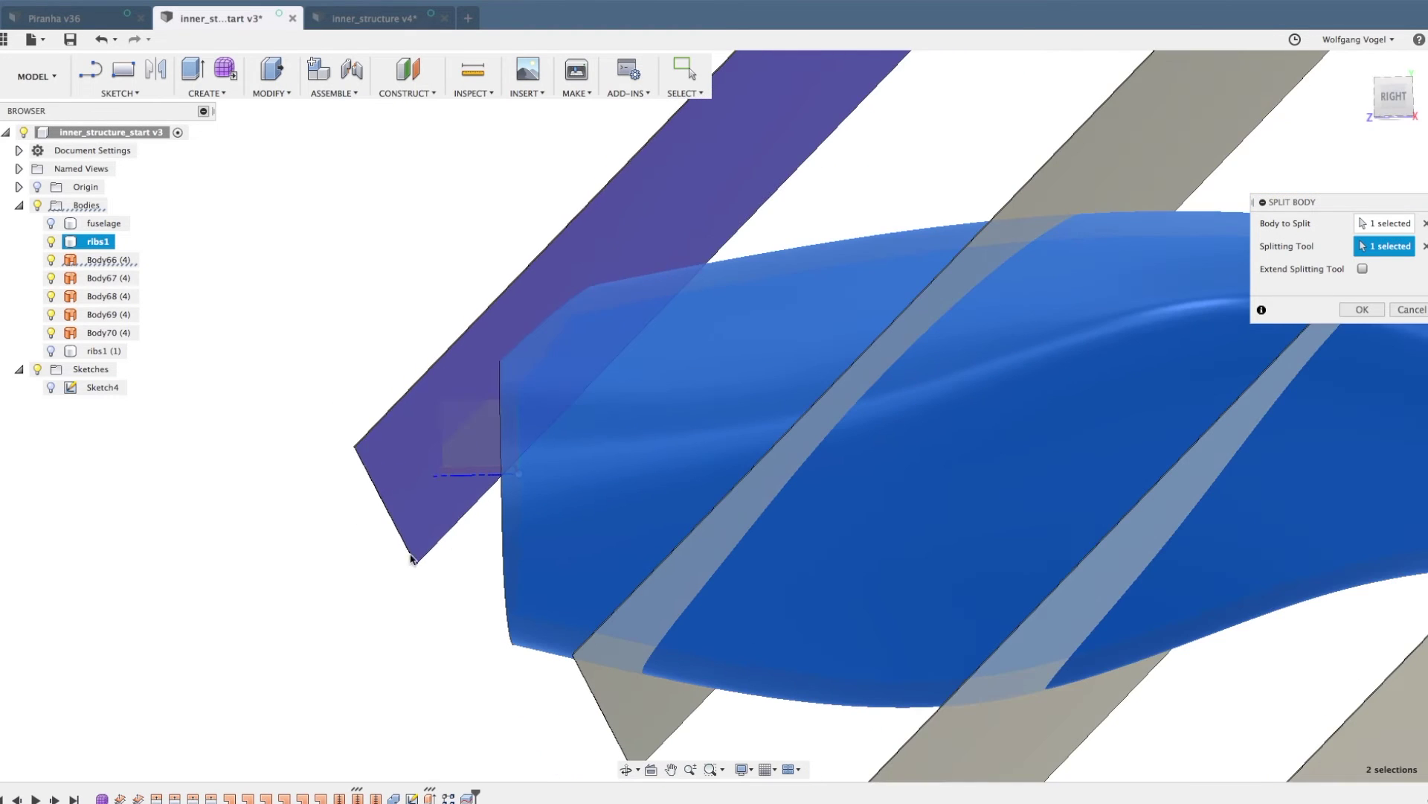
pyautogui.keyDown('shift'); pyautogui.moveTo(455, 558); pyautogui.dragTo(419, 570, button='middle'); pyautogui.keyUp('shift')
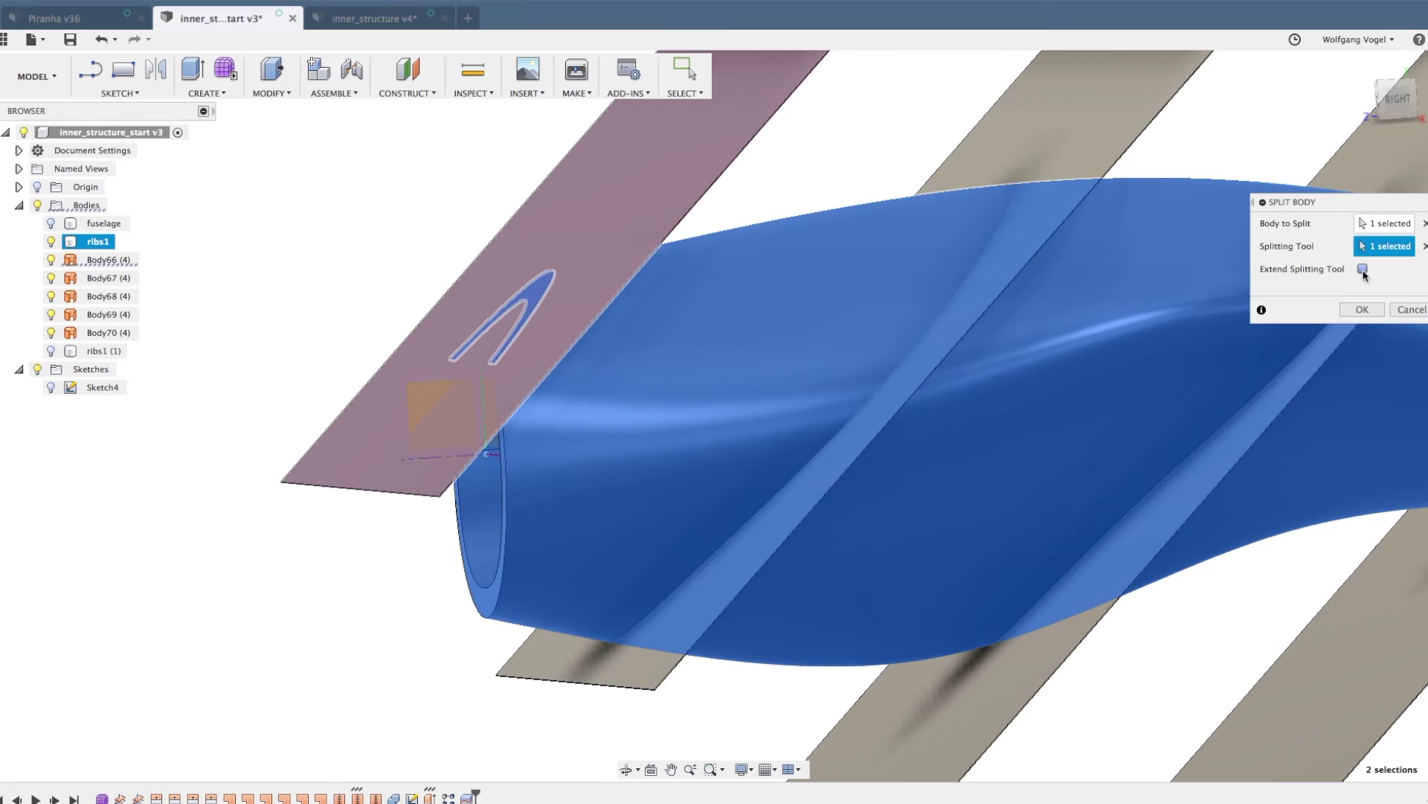
pyautogui.click(1363, 269)
pyautogui.click(1363, 311)
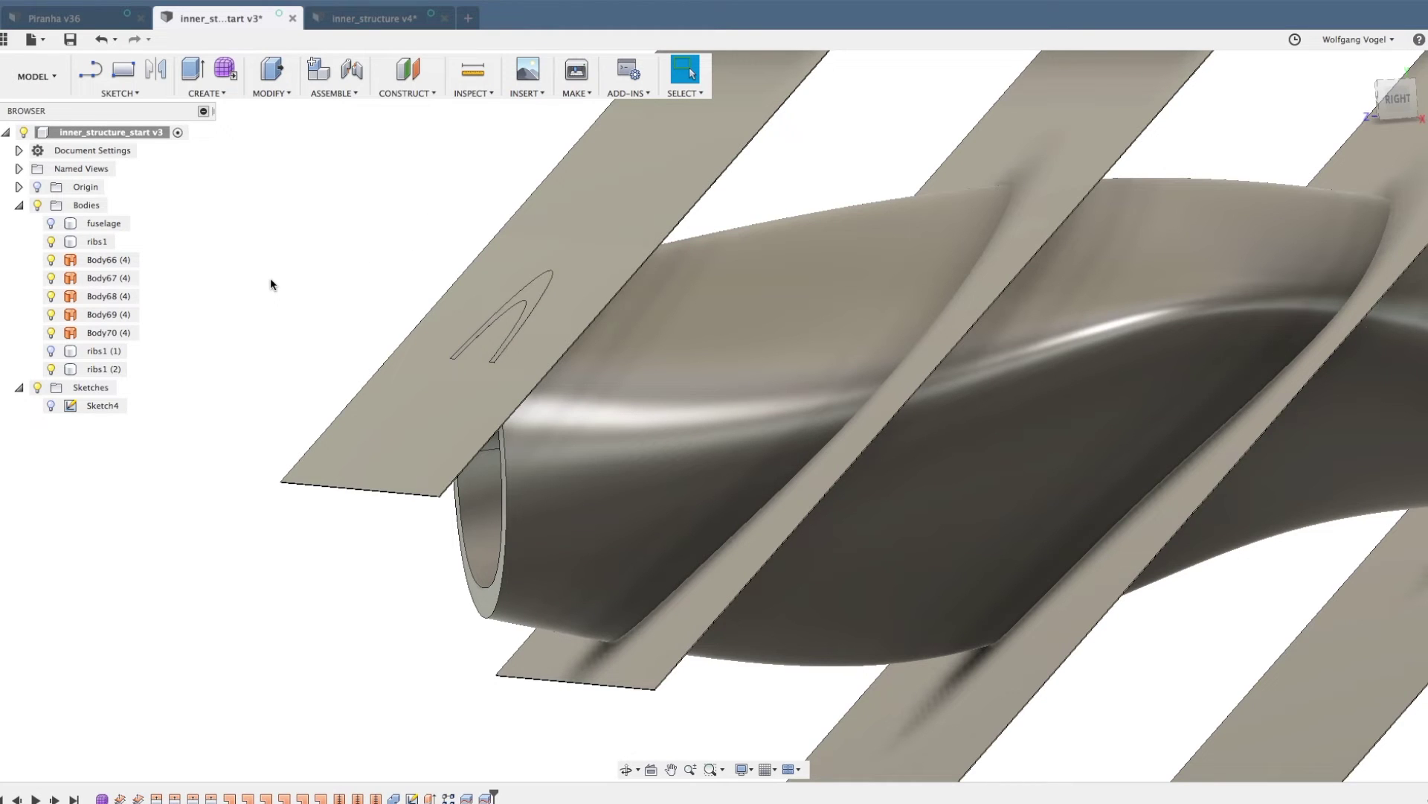
# - Toggle the visibility of ribs1 and ribs1 (2) to check the thin rib slice, leave both shown, and hide the first slat, Body66 (4)
pyautogui.click(52, 242)
pyautogui.click(51, 242)
pyautogui.click(51, 241)
pyautogui.click(51, 242)
pyautogui.click(51, 242)
pyautogui.click(51, 241)
pyautogui.click(51, 242)
pyautogui.click(51, 241)
pyautogui.click(55, 370)
pyautogui.click(52, 369)
pyautogui.click(52, 369)
pyautogui.click(51, 261)
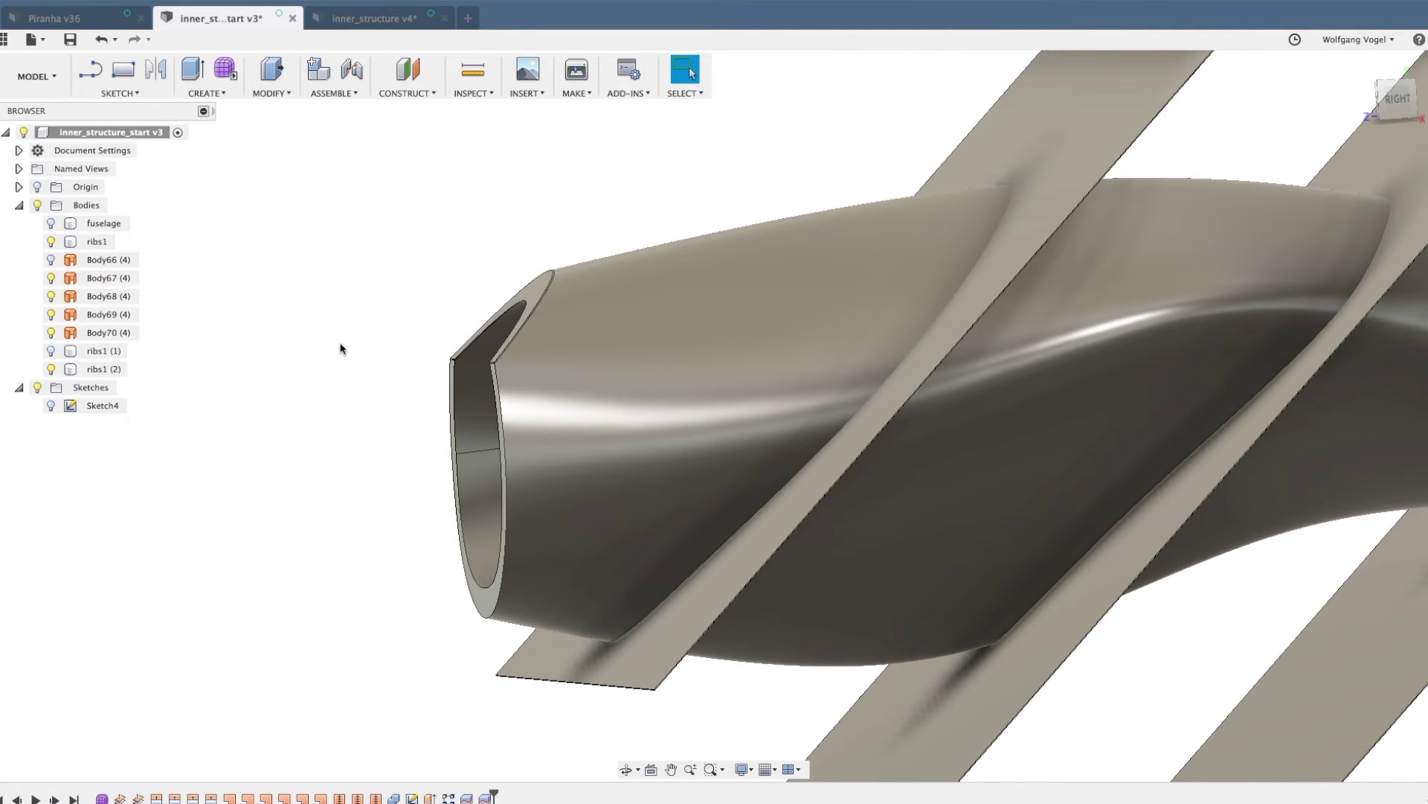
# - Split ribs1 (2) with the front face of the second slat, Body67 (4), and hide the front section ribs1 (2) (1)
pyautogui.scroll(-5, 374, 406)
pyautogui.scroll(1, 731, 403)
pyautogui.keyDown('shift'); pyautogui.moveTo(380, 205); pyautogui.dragTo(374, 209, button='middle'); pyautogui.keyUp('shift')
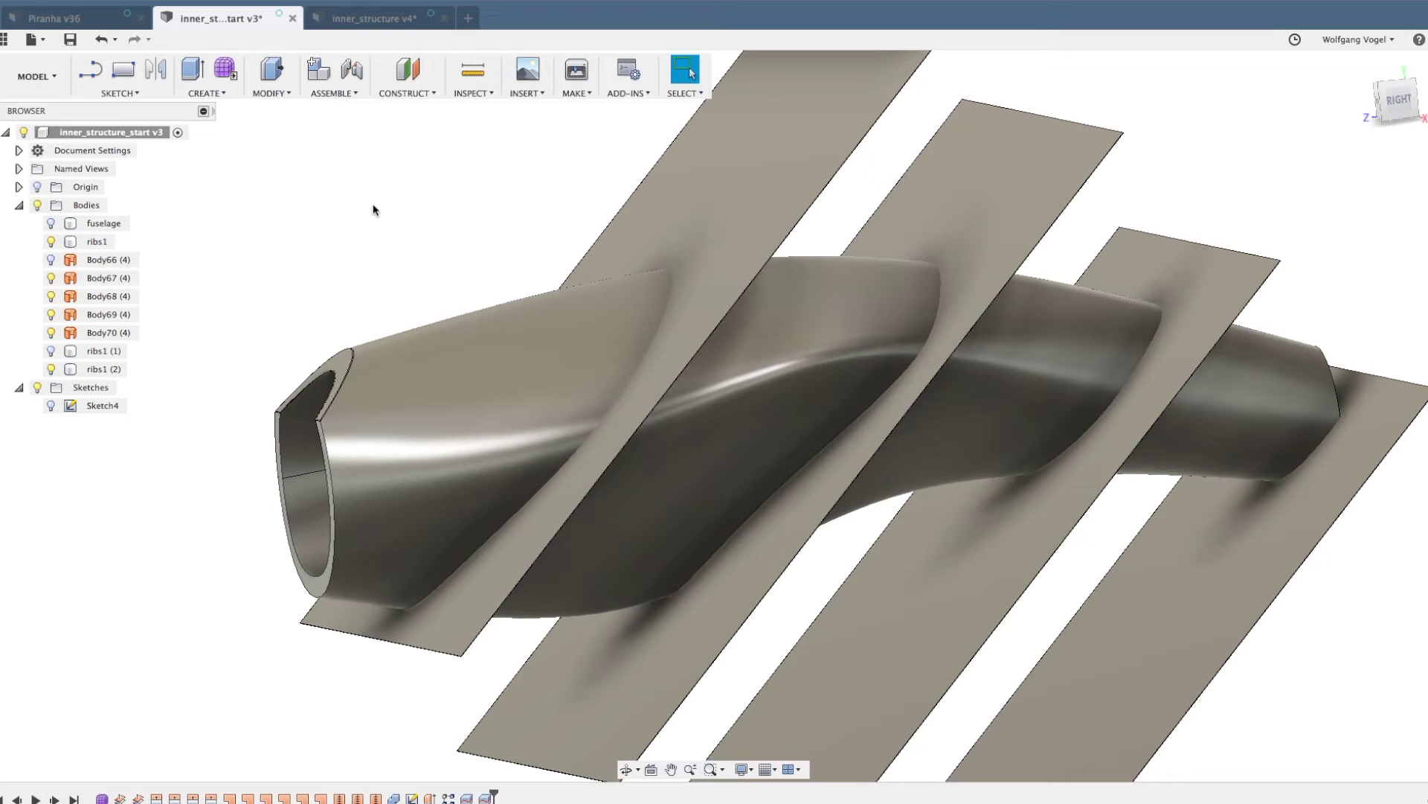
pyautogui.hotkey('shift', 's')
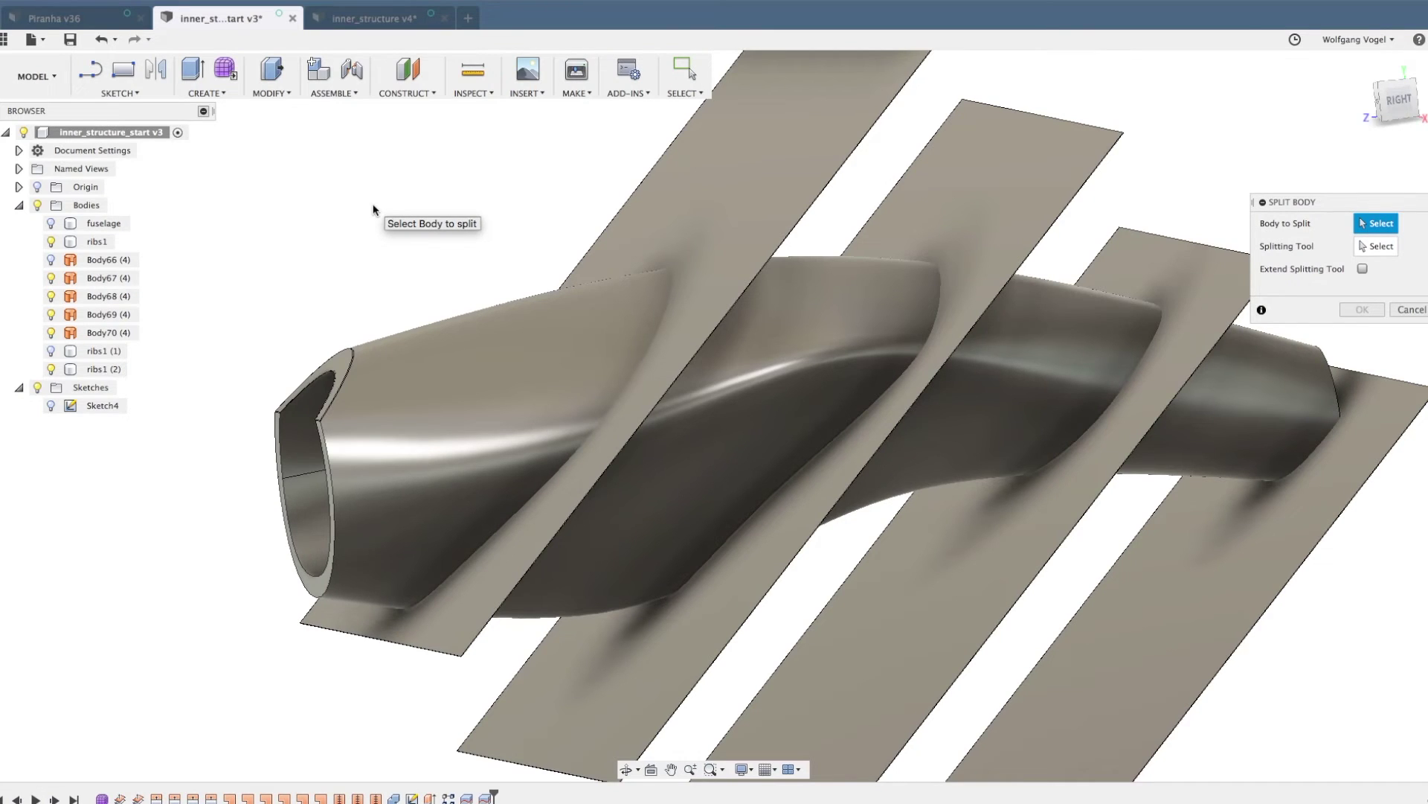
pyautogui.click(441, 361)
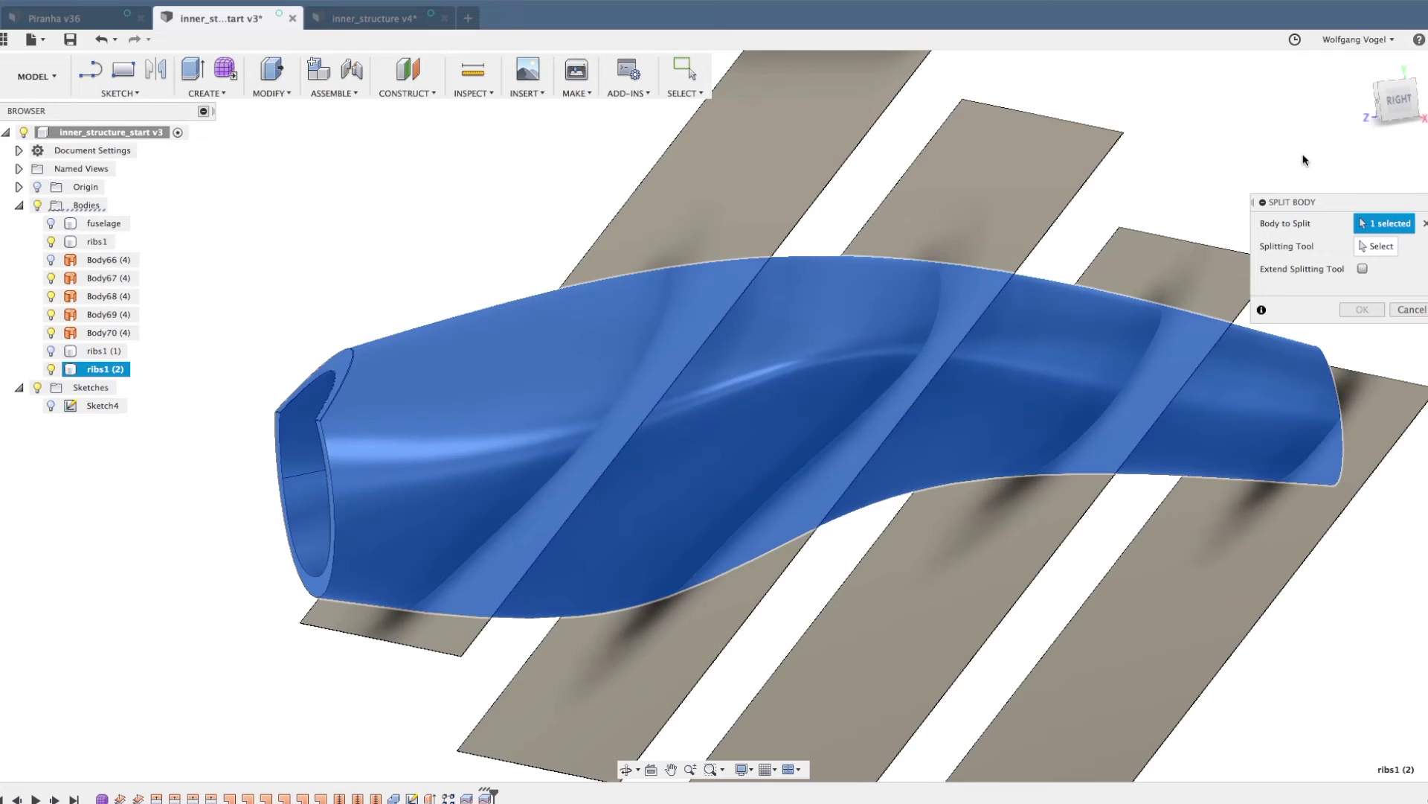
pyautogui.click(1378, 247)
pyautogui.click(721, 191)
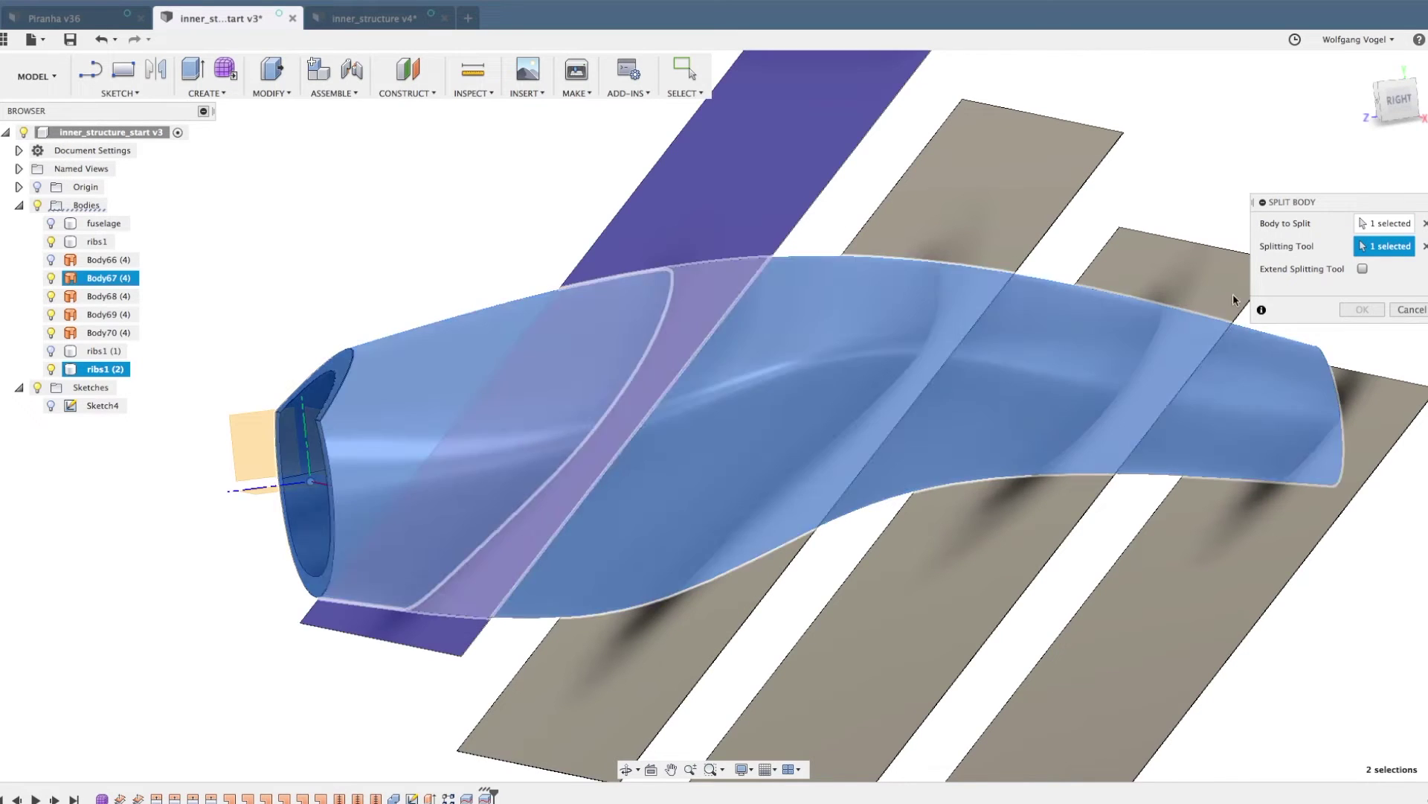
pyautogui.press('Return')
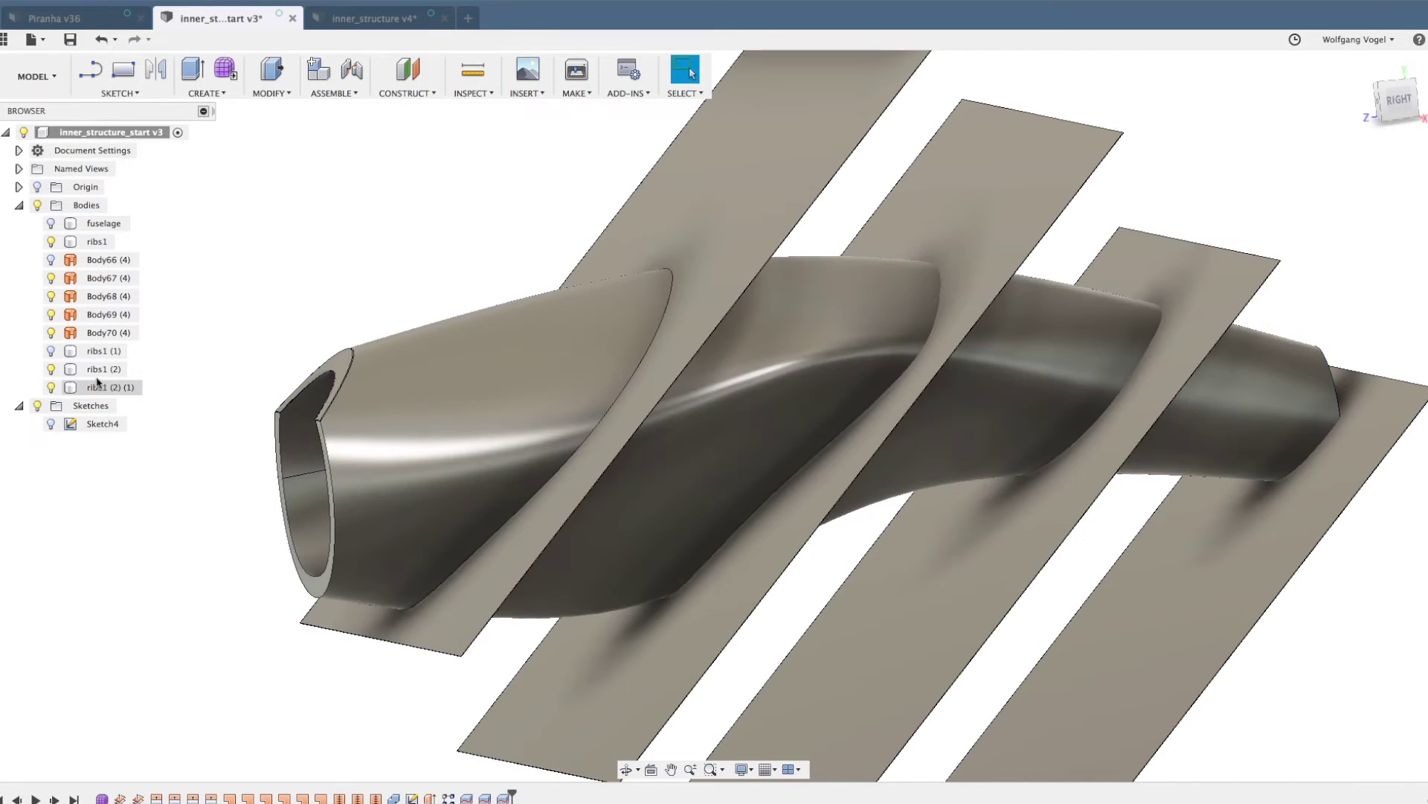
pyautogui.click(51, 387)
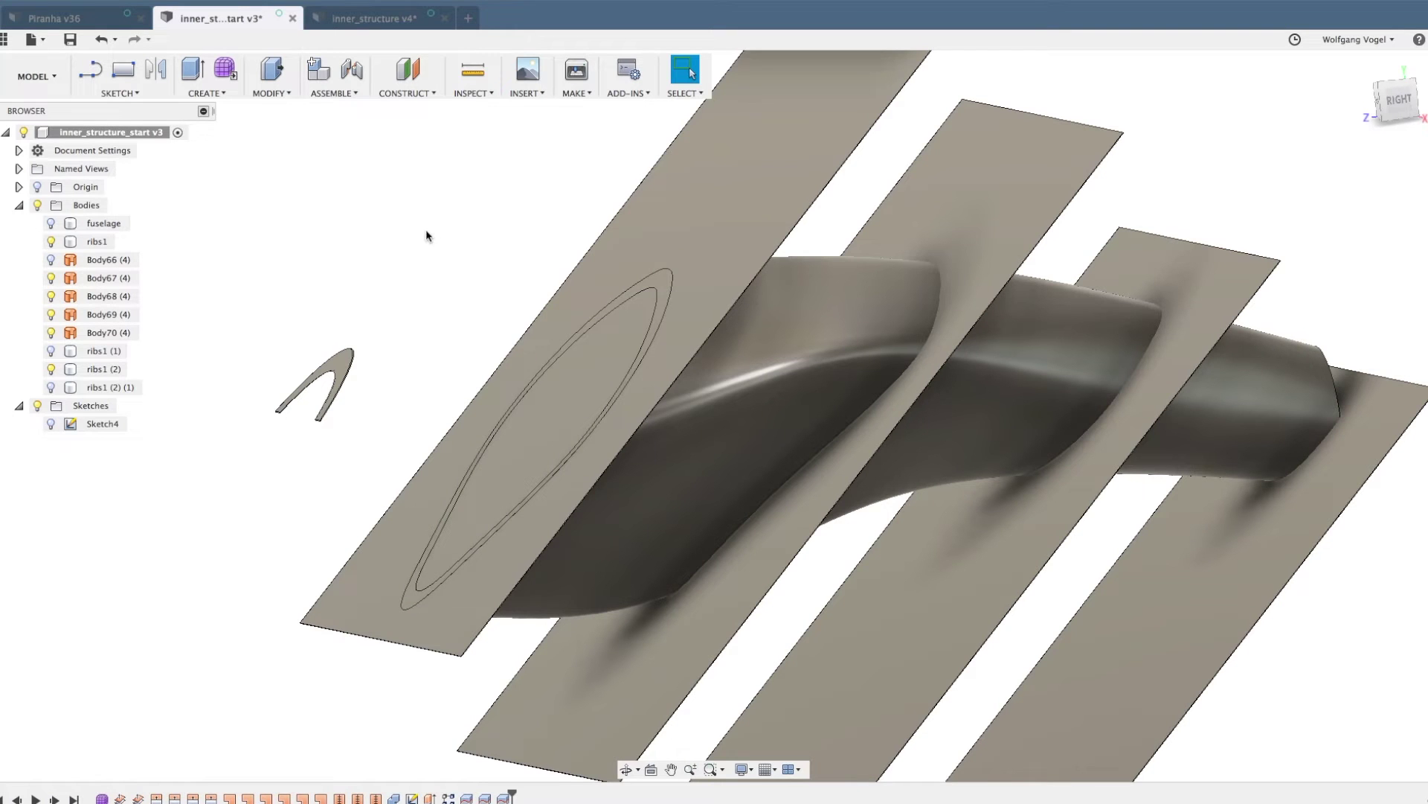
# - Split ribs1 (2) with the back face of the second slat, Body67 (4), and hide that slat
pyautogui.click(882, 340)
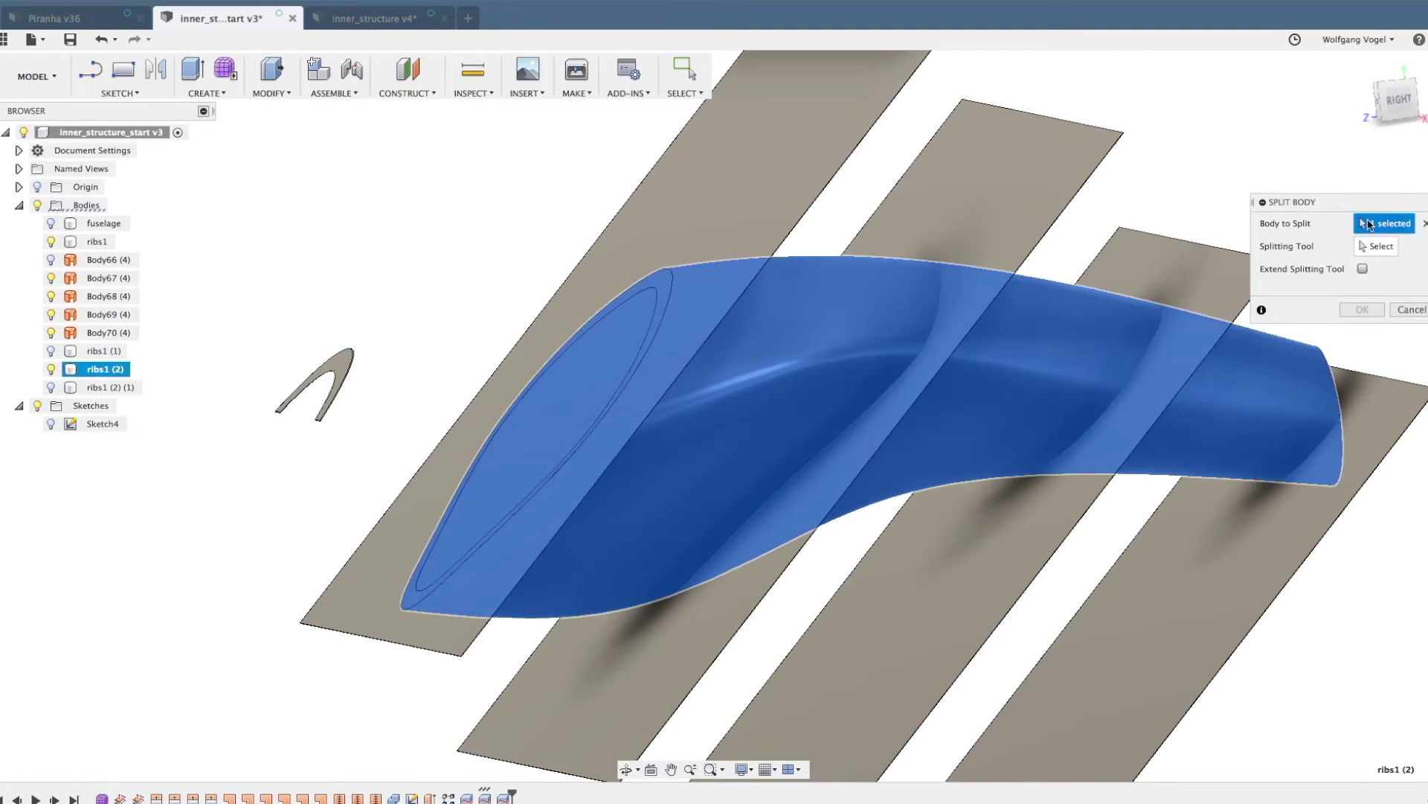
pyautogui.click(1381, 250)
pyautogui.keyDown('shift'); pyautogui.moveTo(714, 316); pyautogui.dragTo(848, 235, button='middle'); pyautogui.keyUp('shift')
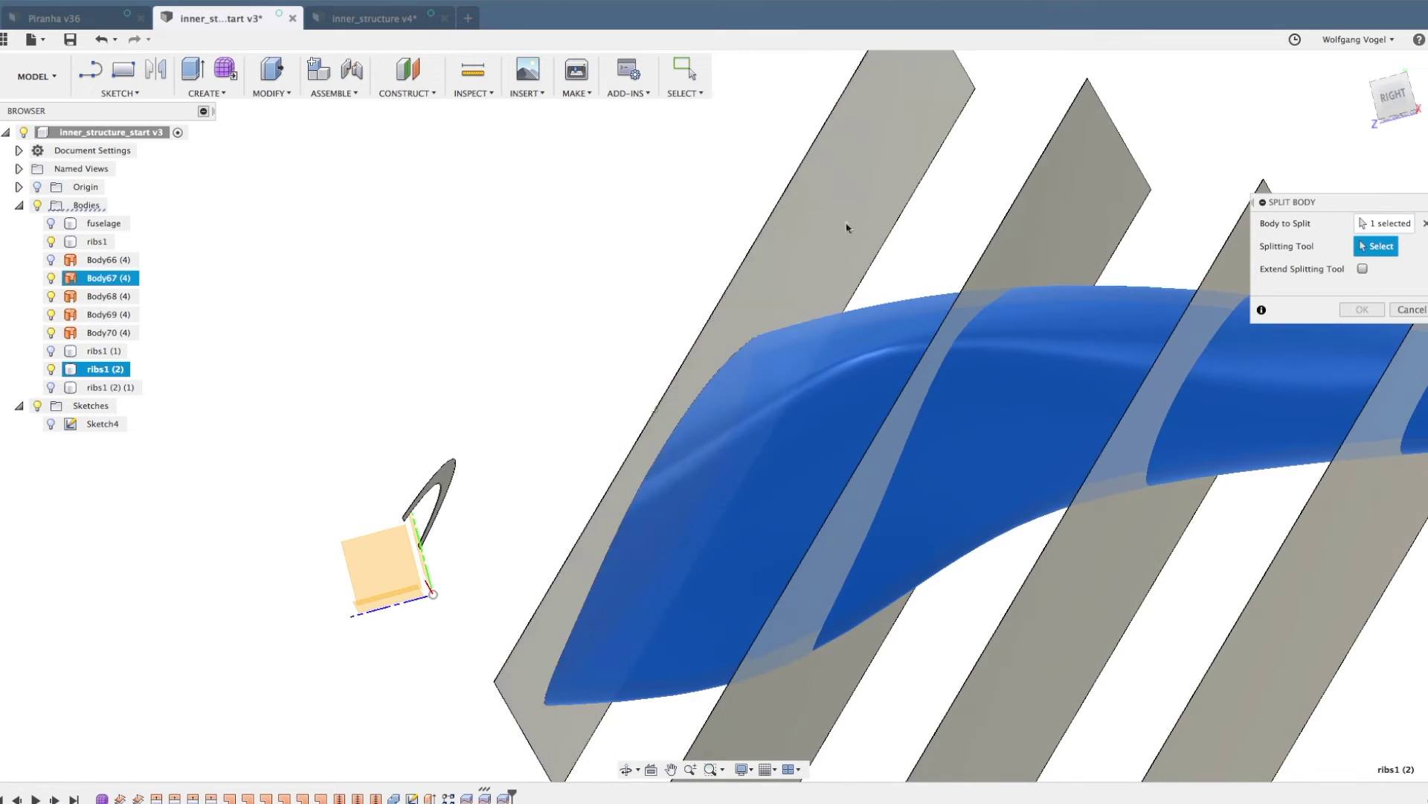
pyautogui.click(847, 228)
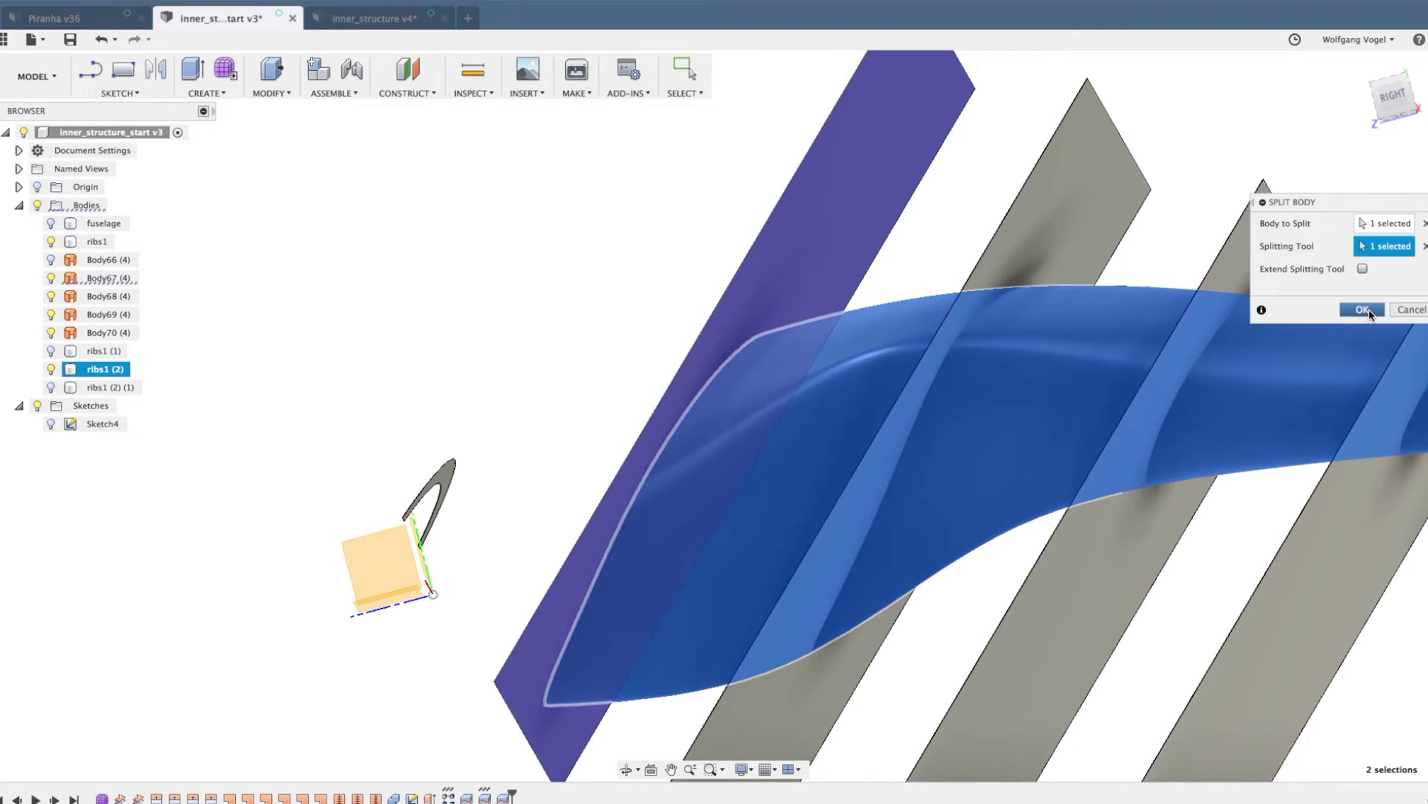
pyautogui.click(1365, 309)
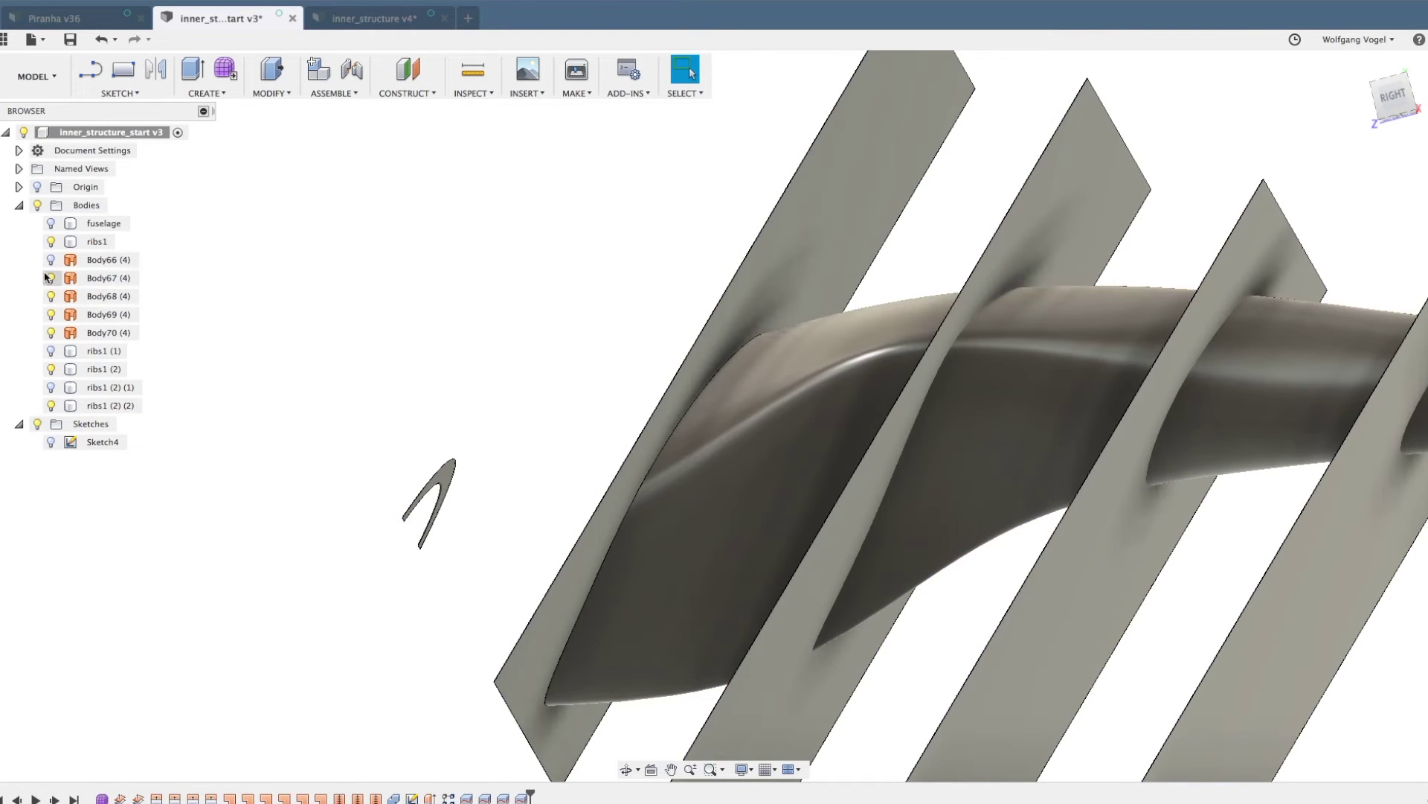
pyautogui.click(51, 278)
# - Split the remaining body ribs1 (2) (2) with the front face of the third slat, Body68 (4)
pyautogui.keyDown('shift'); pyautogui.moveTo(326, 328); pyautogui.dragTo(446, 277, button='middle'); pyautogui.keyUp('shift')
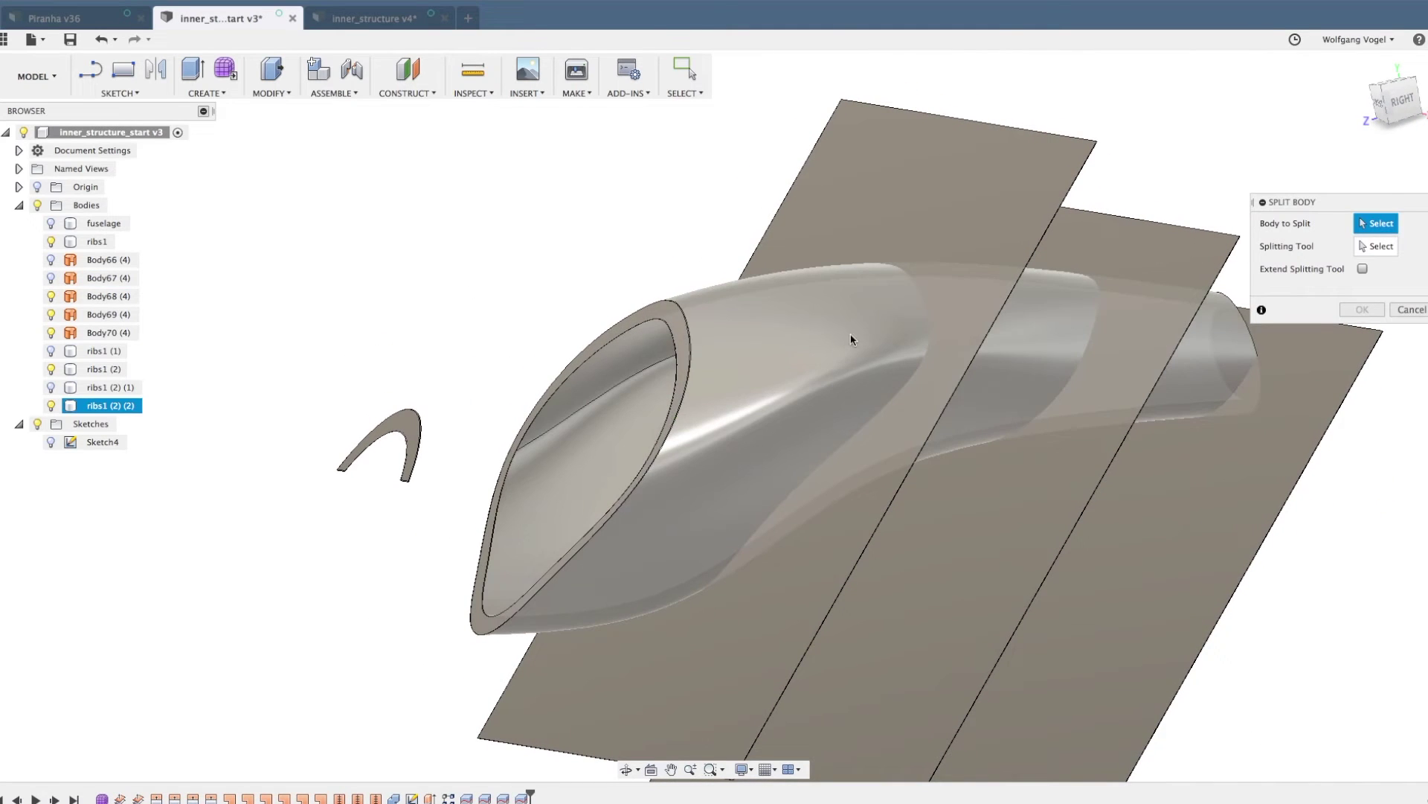
pyautogui.click(851, 333)
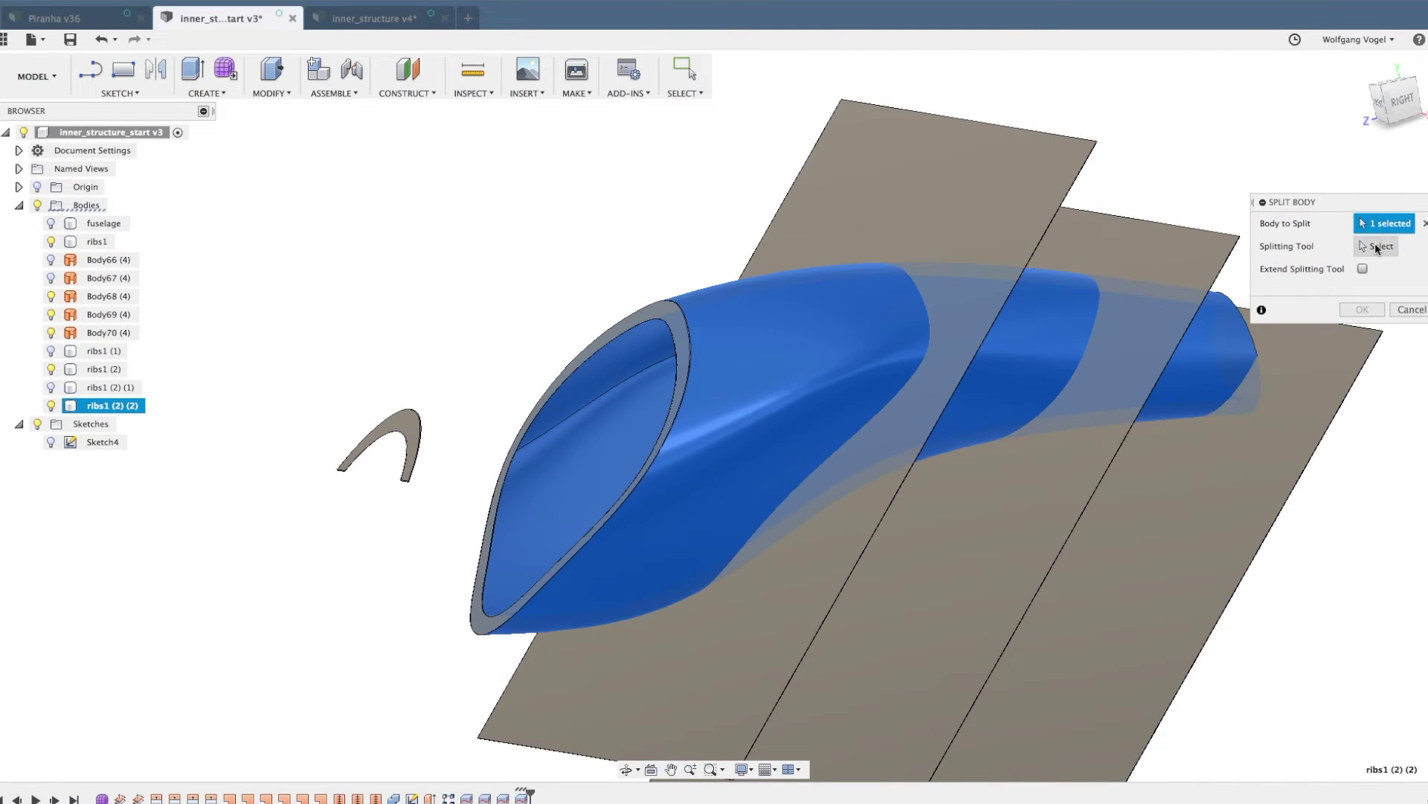
pyautogui.click(1381, 246)
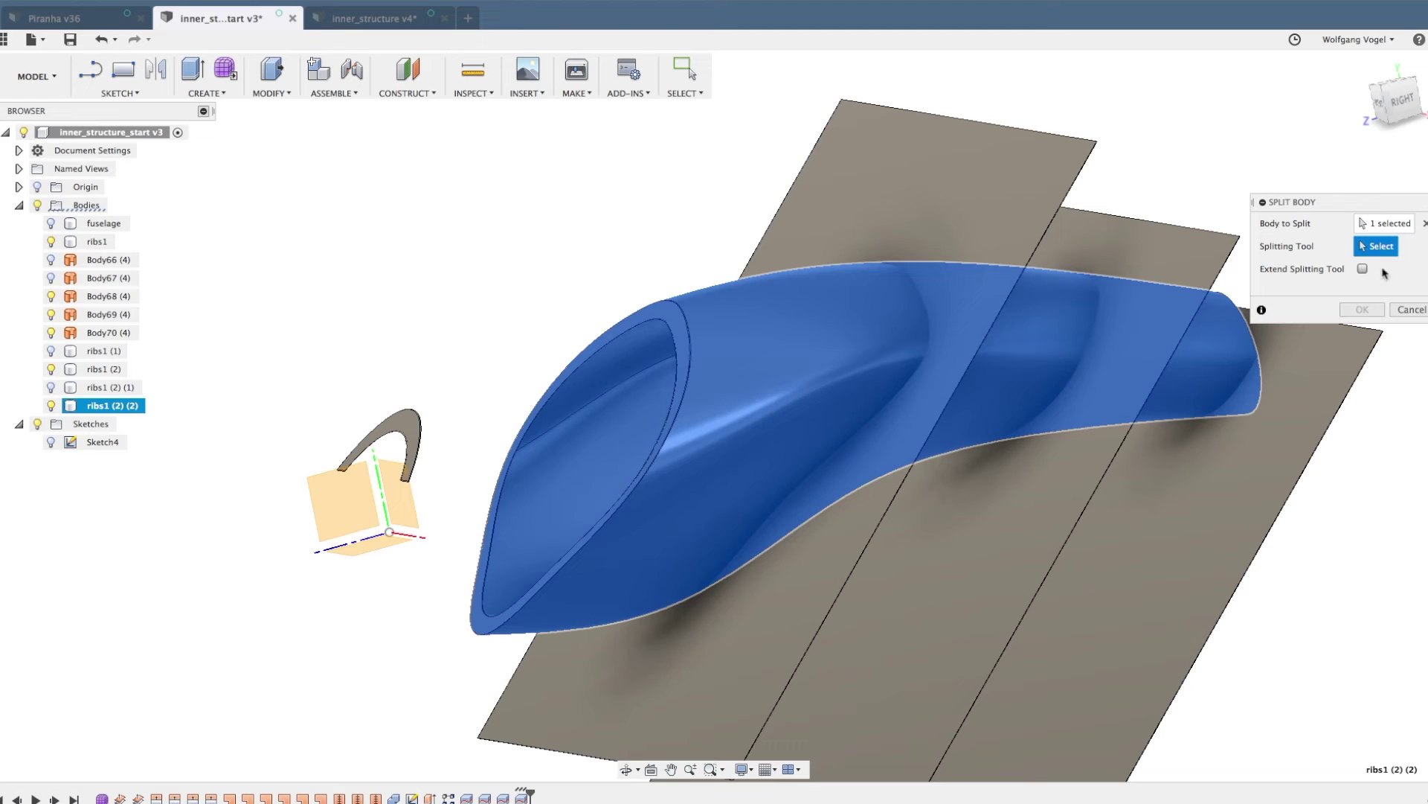
pyautogui.click(971, 237)
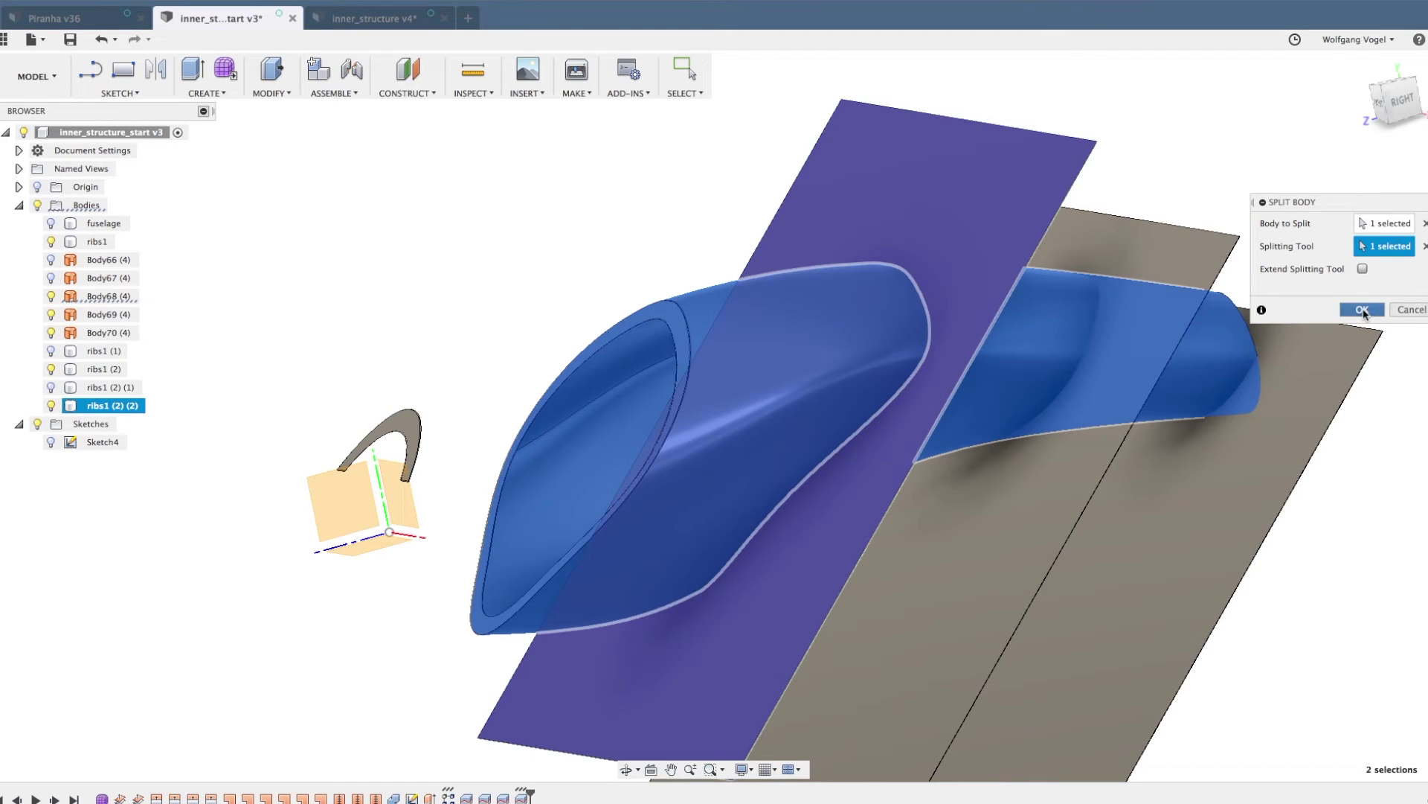
pyautogui.press('Return')
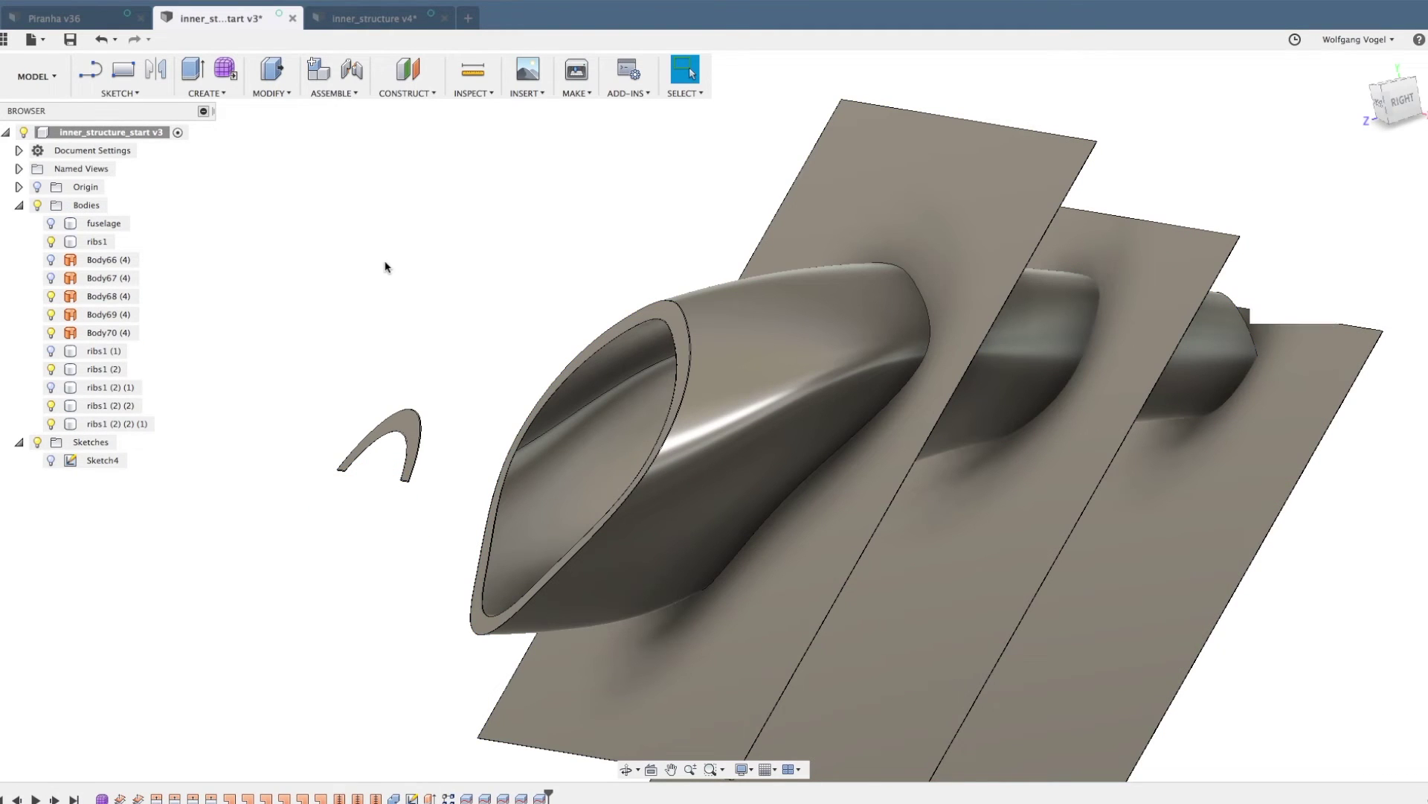
# - Split ribs1 (2) (2) with the back face of the third slat, then hide section ribs1 (2) (2) (1) and slat Body68 (4)
pyautogui.press('Return')
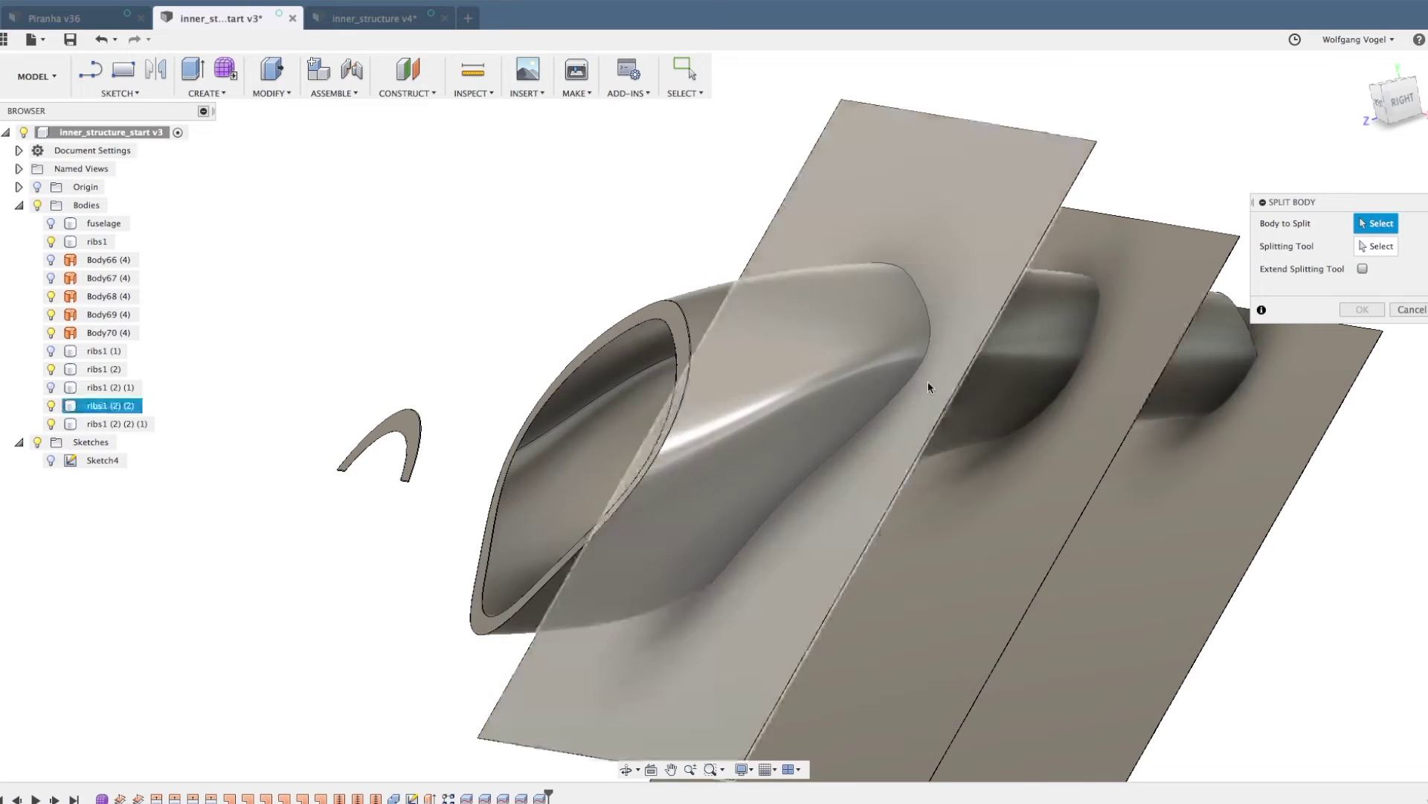
pyautogui.click(990, 364)
pyautogui.click(1375, 246)
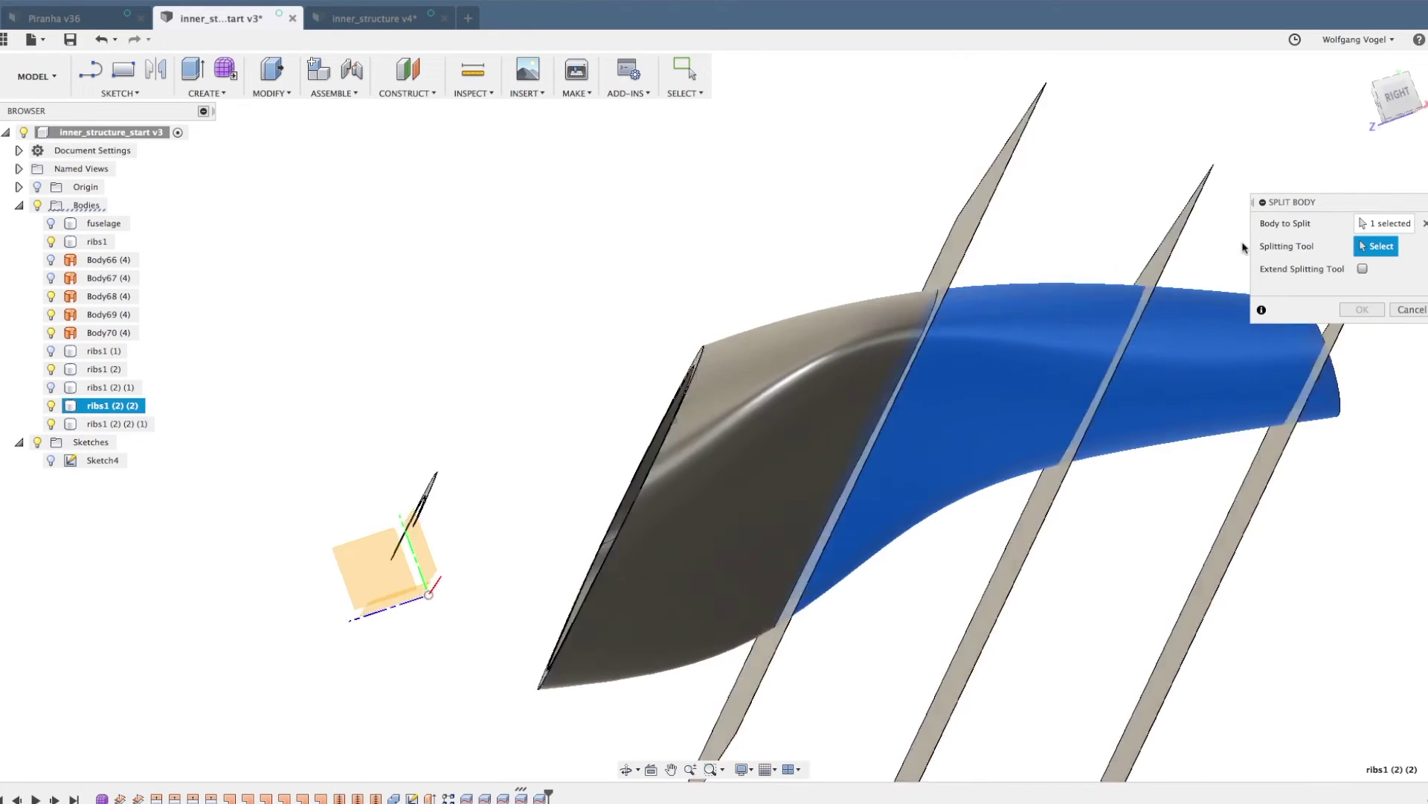
pyautogui.click(1034, 229)
pyautogui.click(1363, 309)
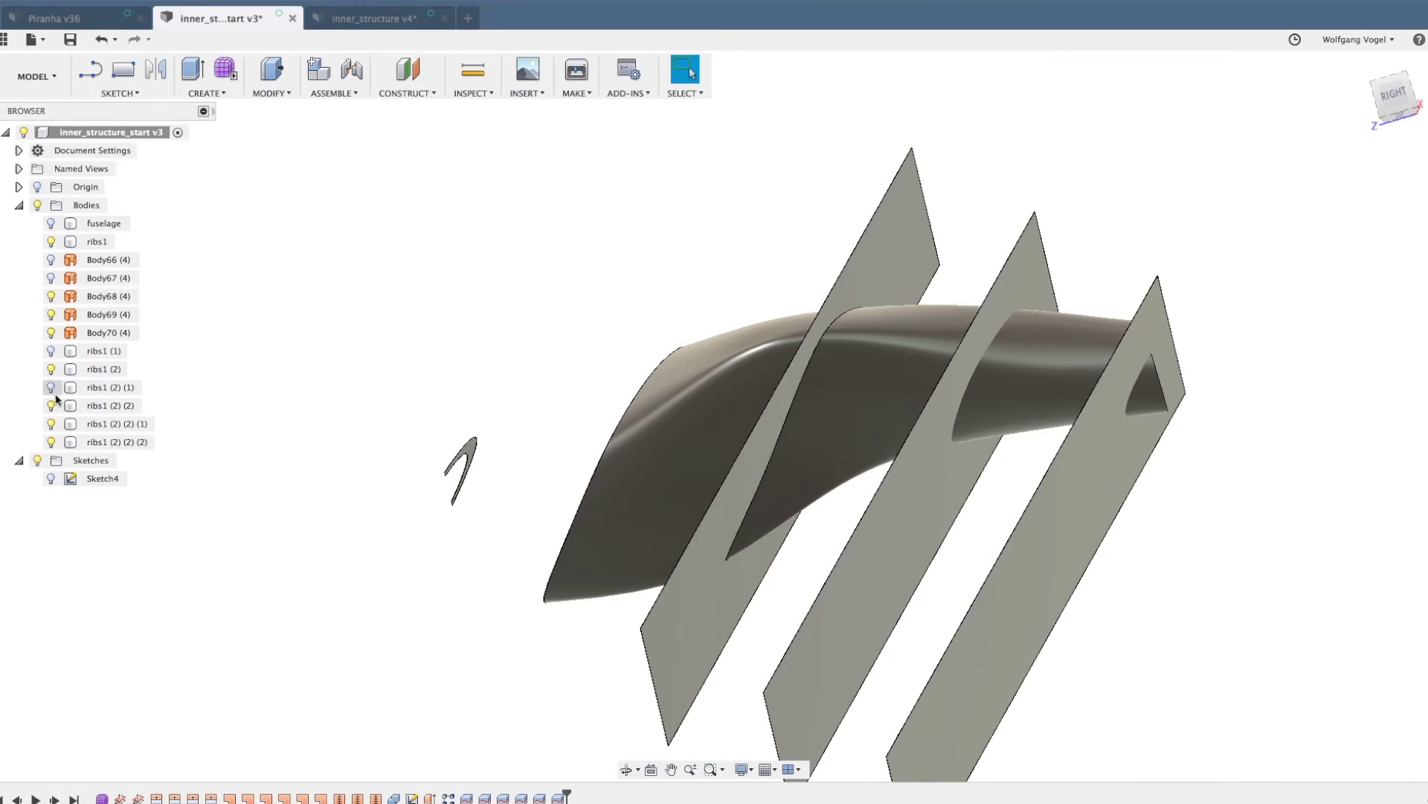
pyautogui.click(50, 424)
pyautogui.keyDown('shift'); pyautogui.moveTo(645, 313); pyautogui.dragTo(500, 201, button='middle'); pyautogui.keyUp('shift')
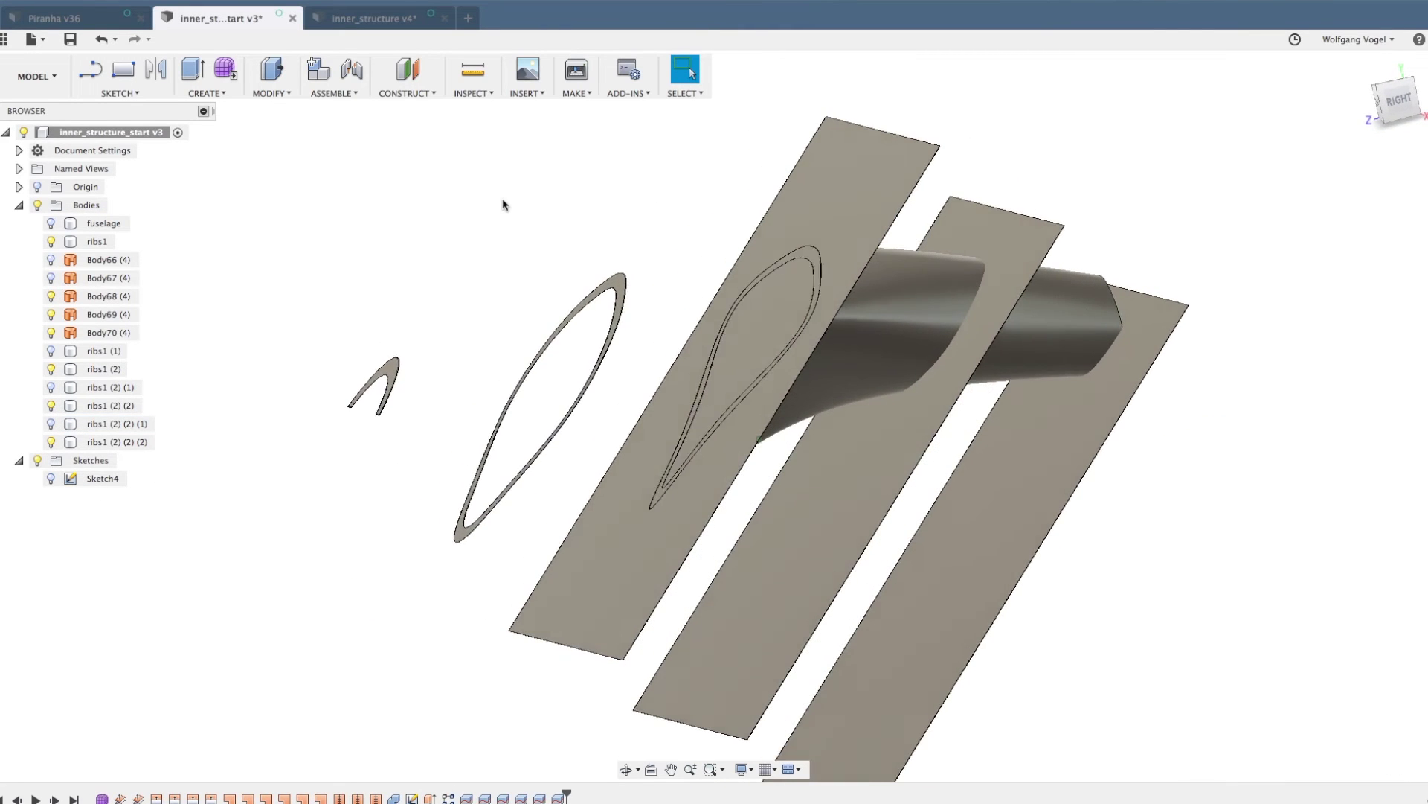
pyautogui.click(50, 296)
# - Split the remaining body ribs1 (2) (2) (2) with the front face of the fourth slat, Body69 (4), and hide section ribs1 (2) (2) (2) (1)
pyautogui.keyDown('shift'); pyautogui.moveTo(392, 230); pyautogui.dragTo(679, 198, button='middle'); pyautogui.keyUp('shift')
pyautogui.press('Return')
pyautogui.click(905, 310)
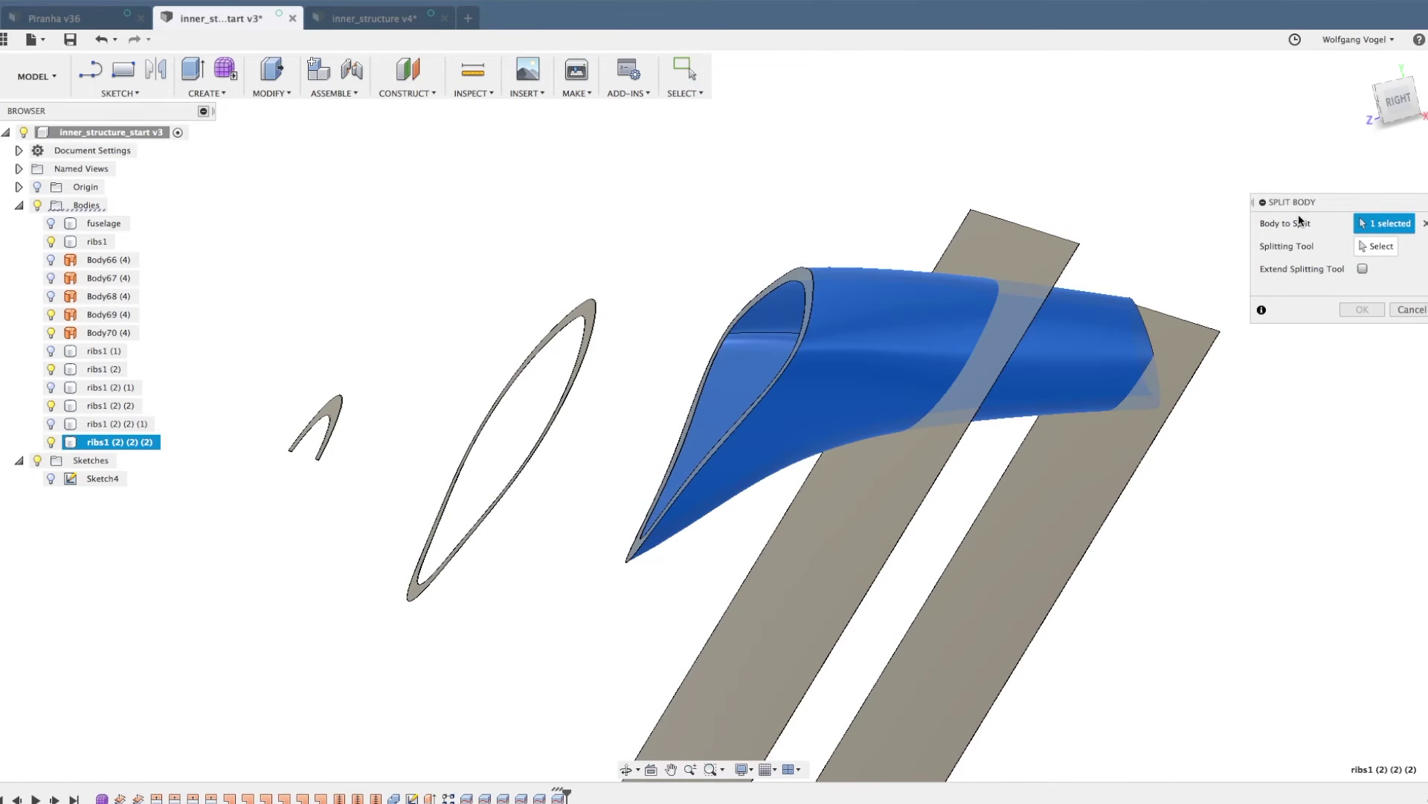
pyautogui.click(1376, 245)
pyautogui.click(1034, 238)
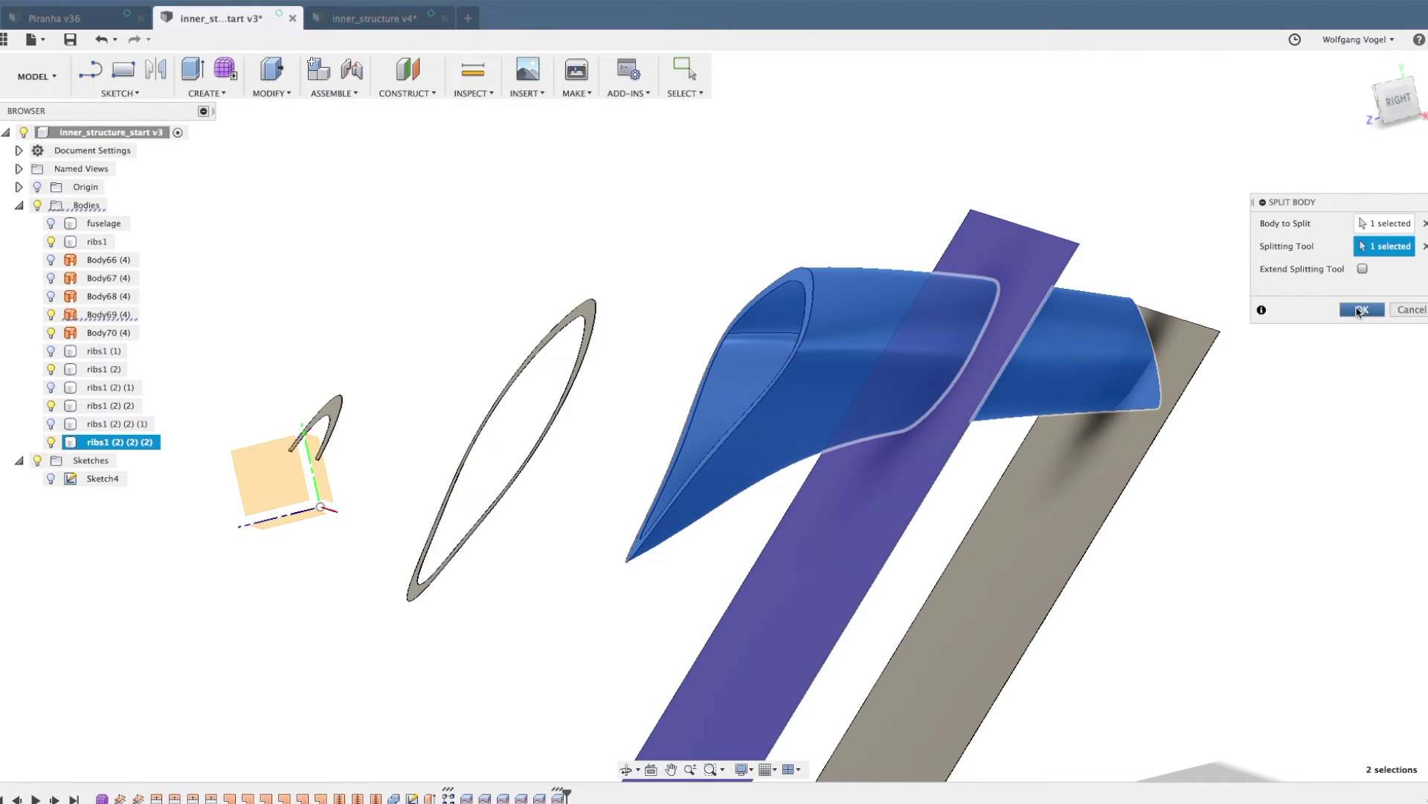
pyautogui.press('Return')
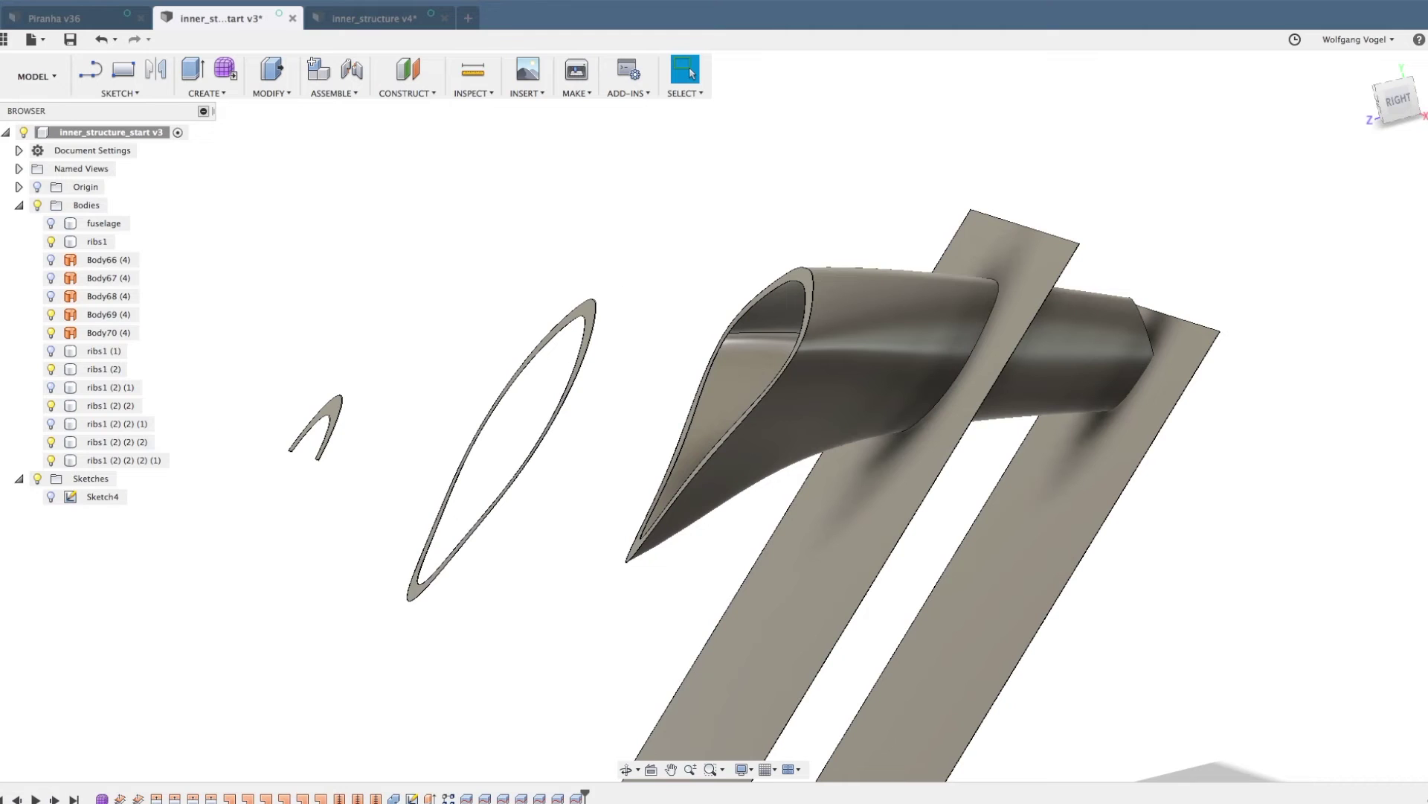
pyautogui.click(50, 460)
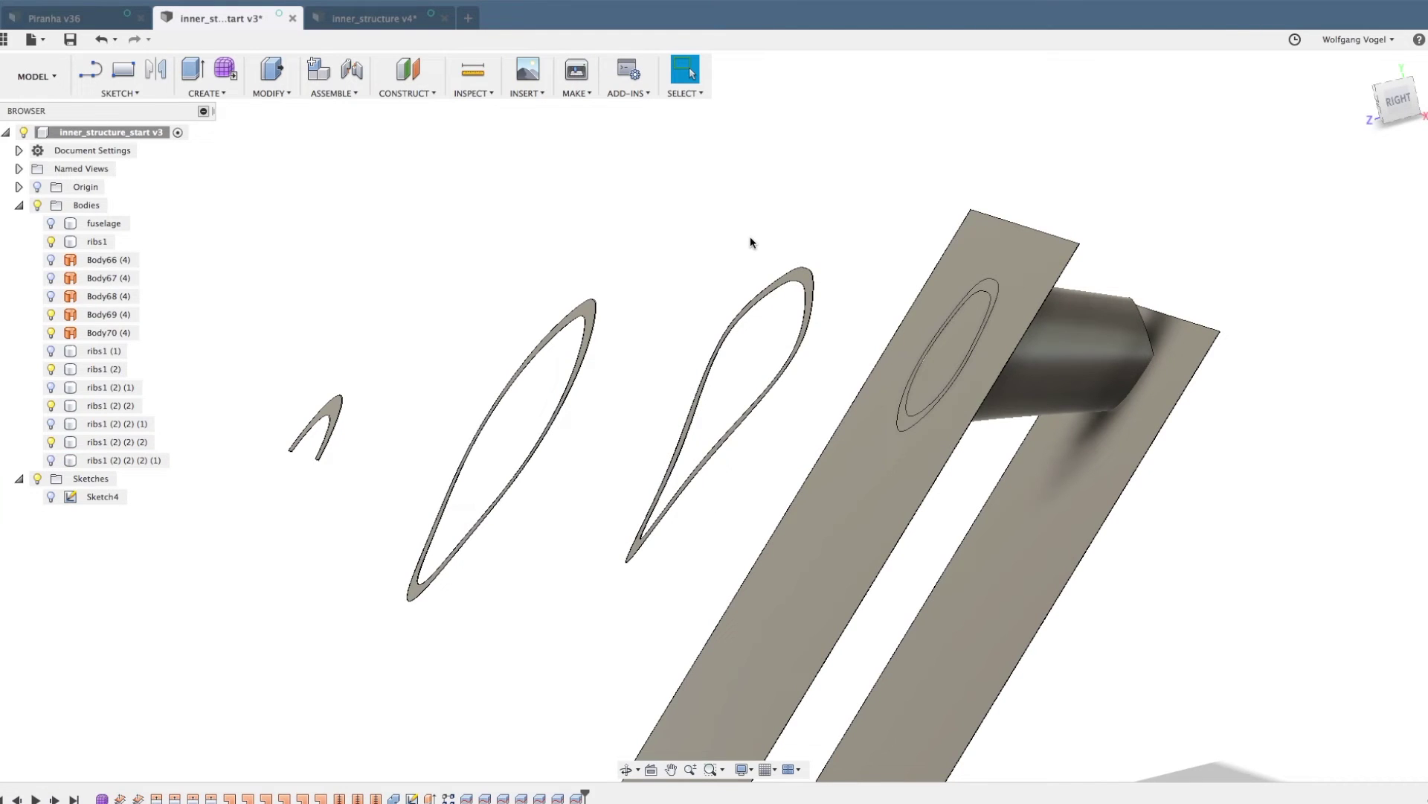
# - Split ribs1 (2) (2) (2) with the back face of the fourth slat, Body69 (4), and hide that slat
pyautogui.press('Return')
pyautogui.click(1077, 337)
pyautogui.click(1378, 250)
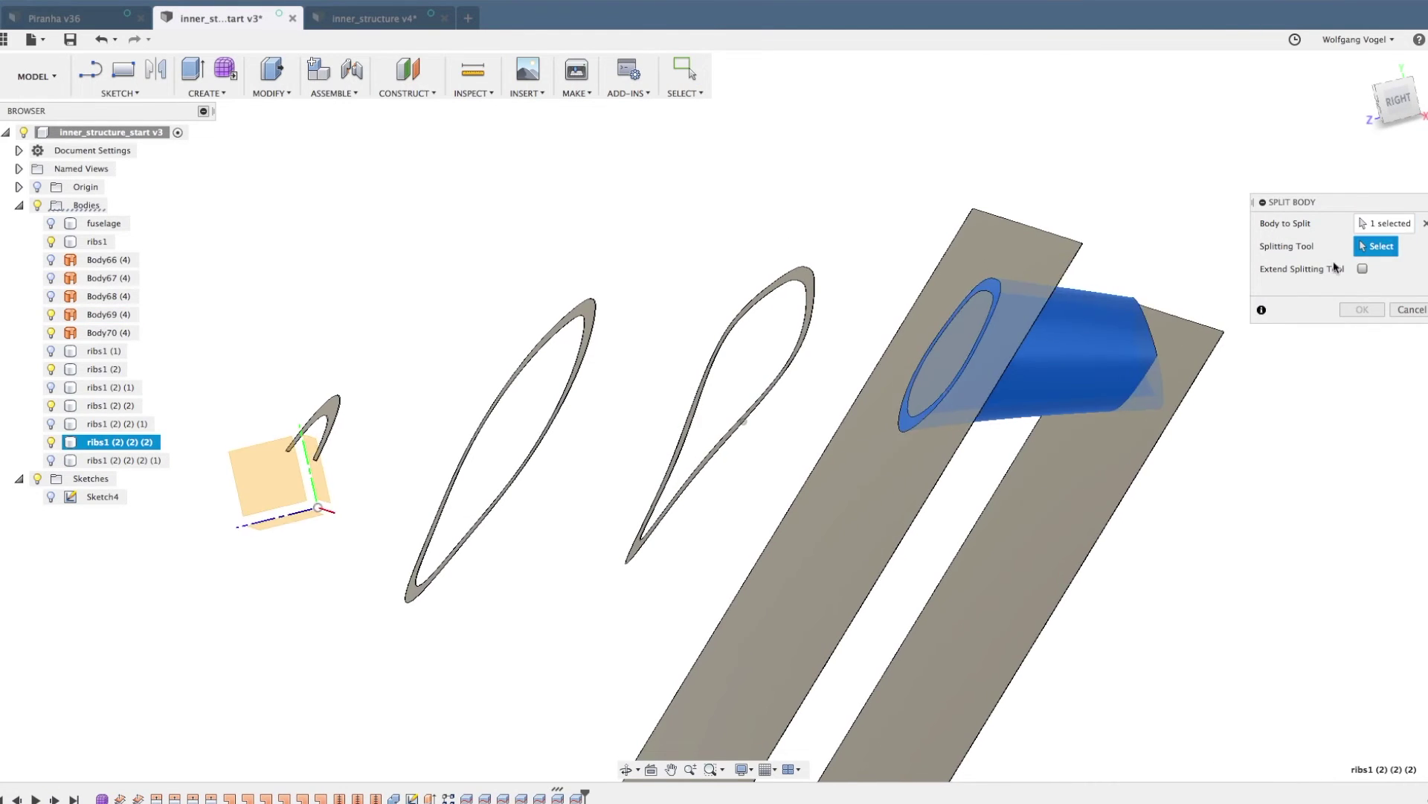
pyautogui.keyDown('shift'); pyautogui.moveTo(1335, 266); pyautogui.dragTo(1237, 281, button='middle'); pyautogui.keyUp('shift')
pyautogui.click(1041, 265)
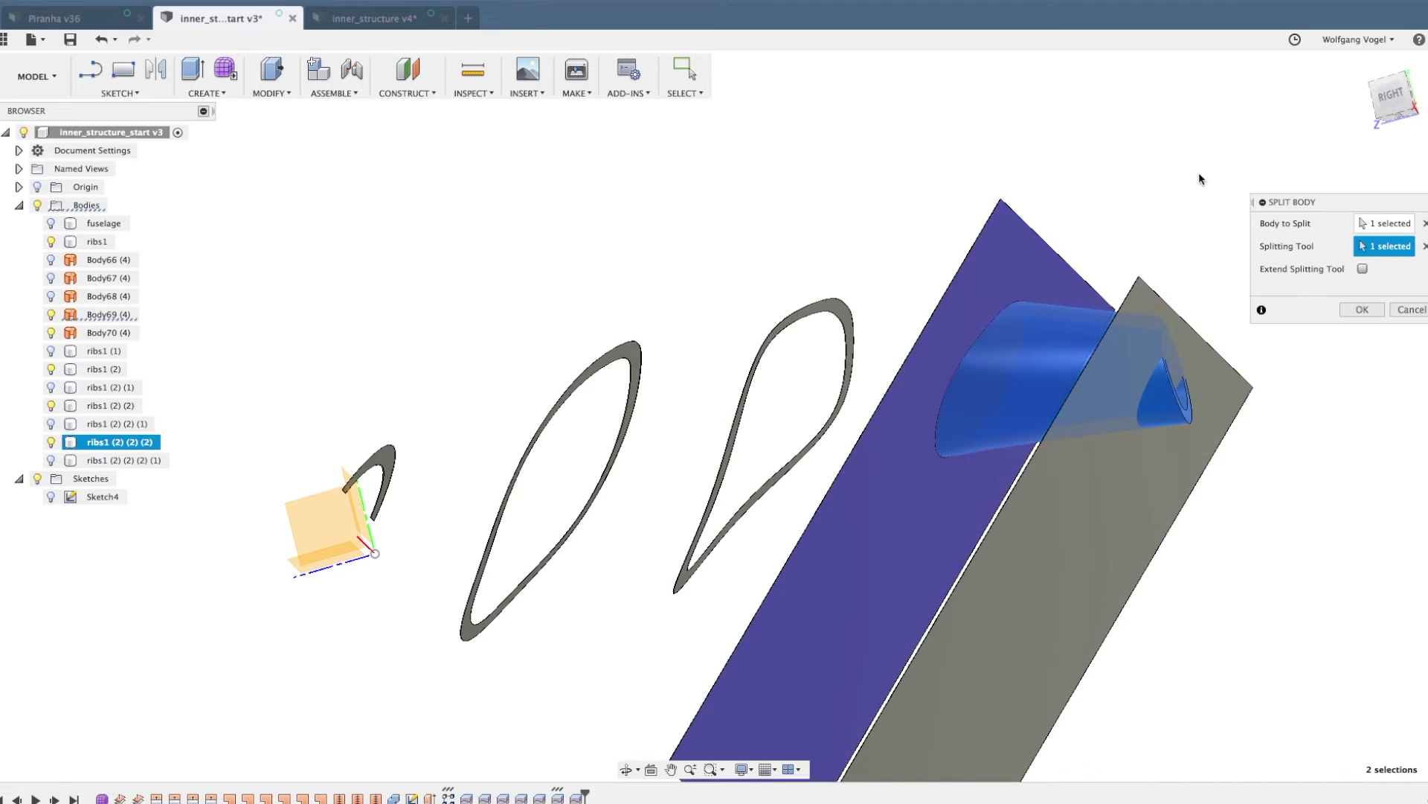
pyautogui.click(1359, 308)
pyautogui.click(70, 482)
pyautogui.click(781, 225)
pyautogui.keyDown('shift'); pyautogui.moveTo(782, 225); pyautogui.dragTo(695, 215, button='middle'); pyautogui.keyUp('shift')
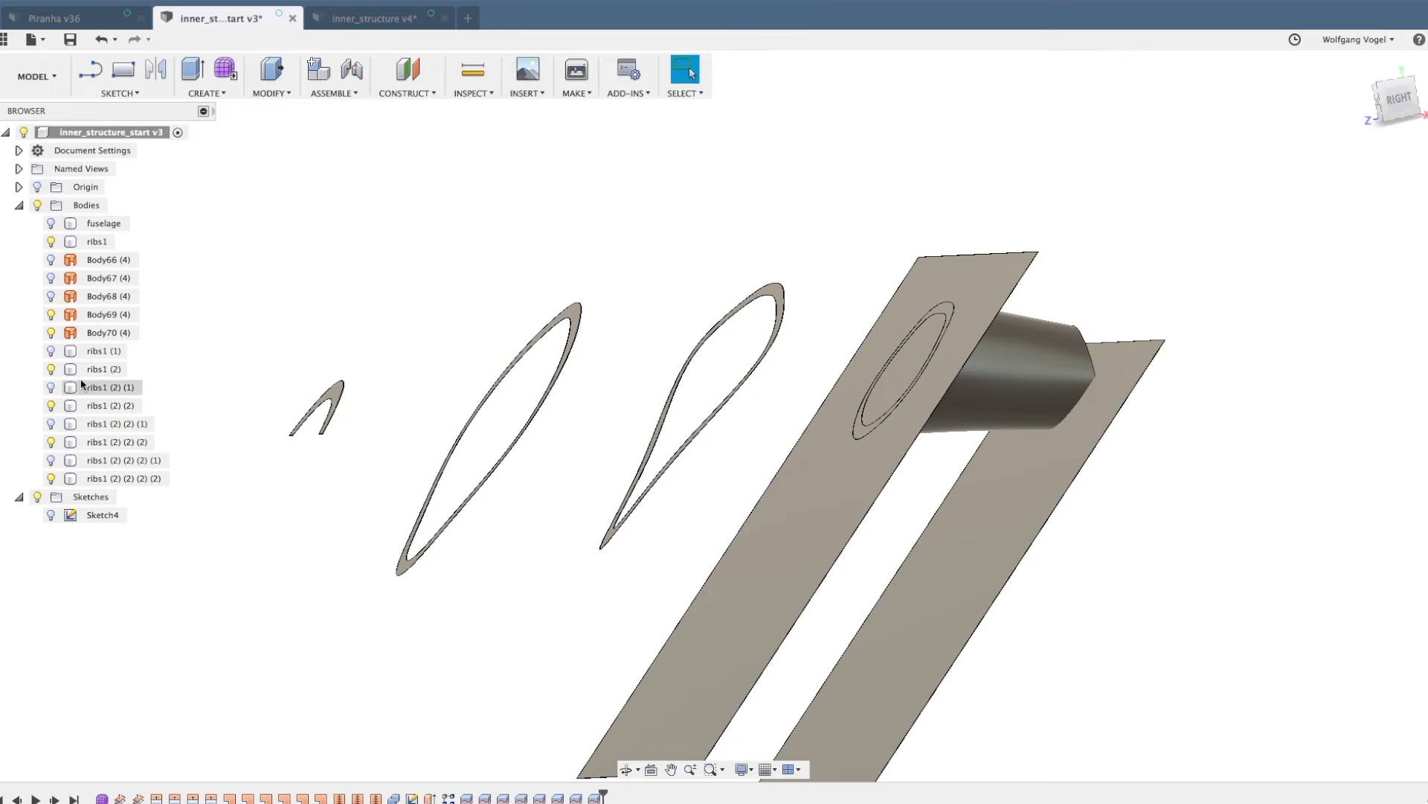
pyautogui.click(51, 314)
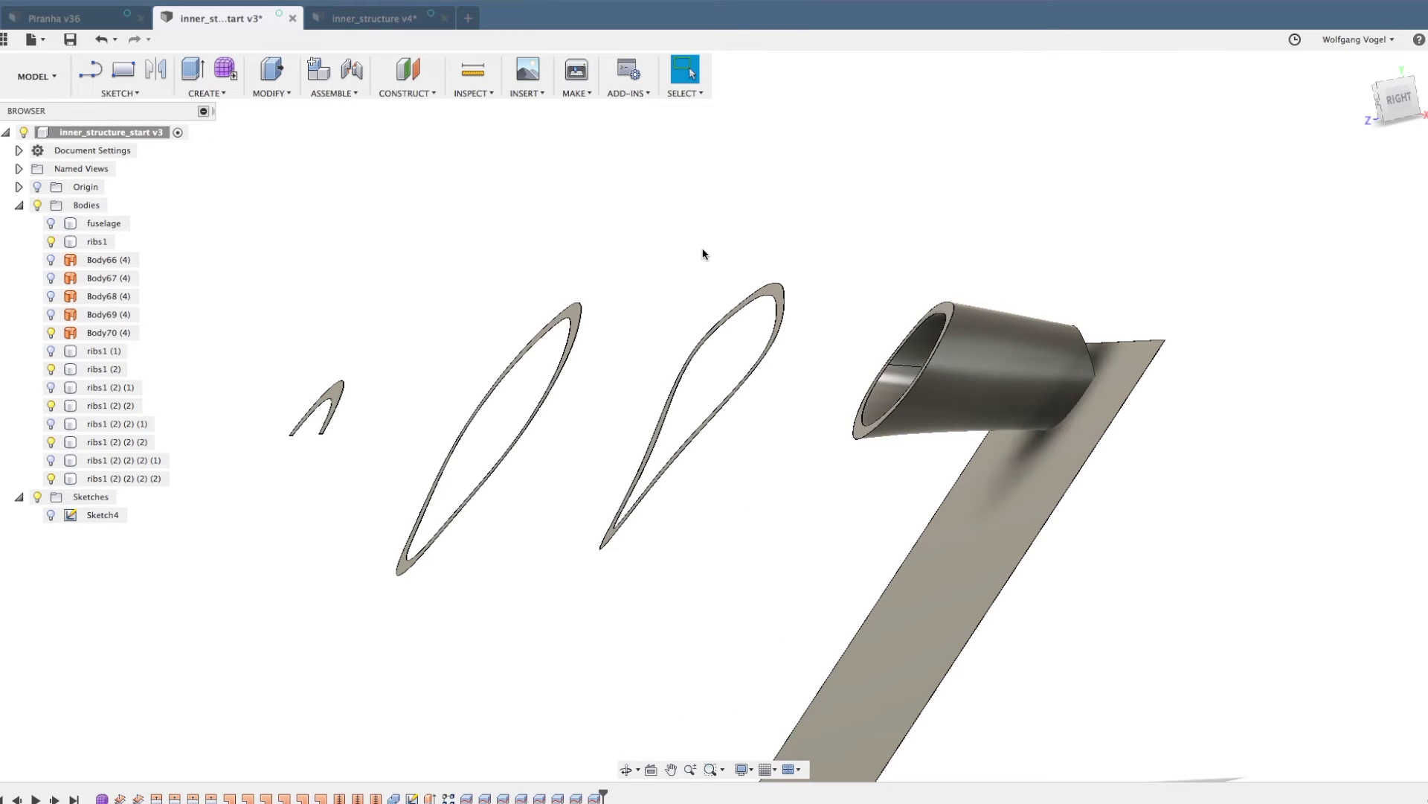
# - Split ribs1 (2) (2) (2) (2) with the front face of the fifth slat, Body70 (4), and hide section ribs1 (2) (2) (2) (2) (1)
pyautogui.click(1018, 351)
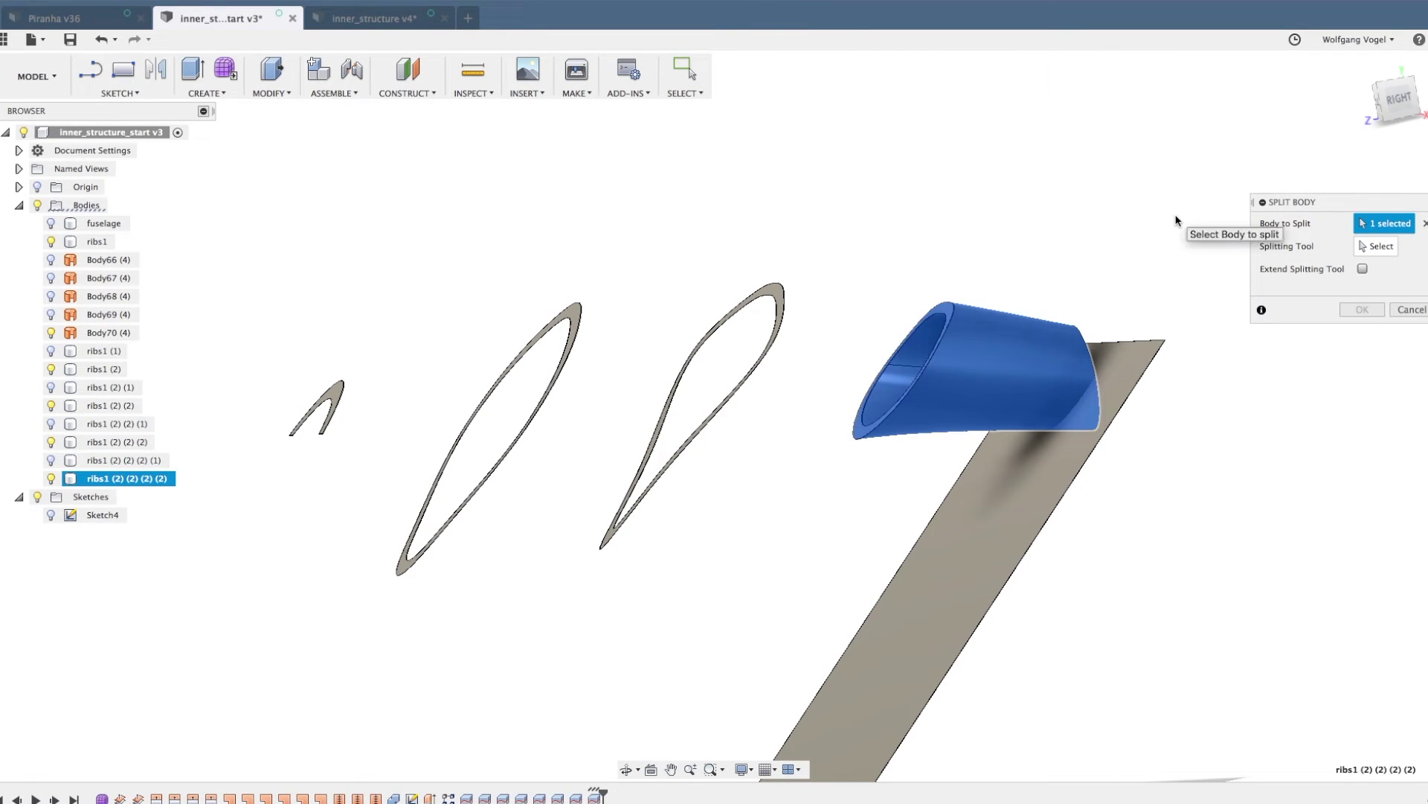
pyautogui.click(1380, 246)
pyautogui.click(981, 530)
pyautogui.press('Return')
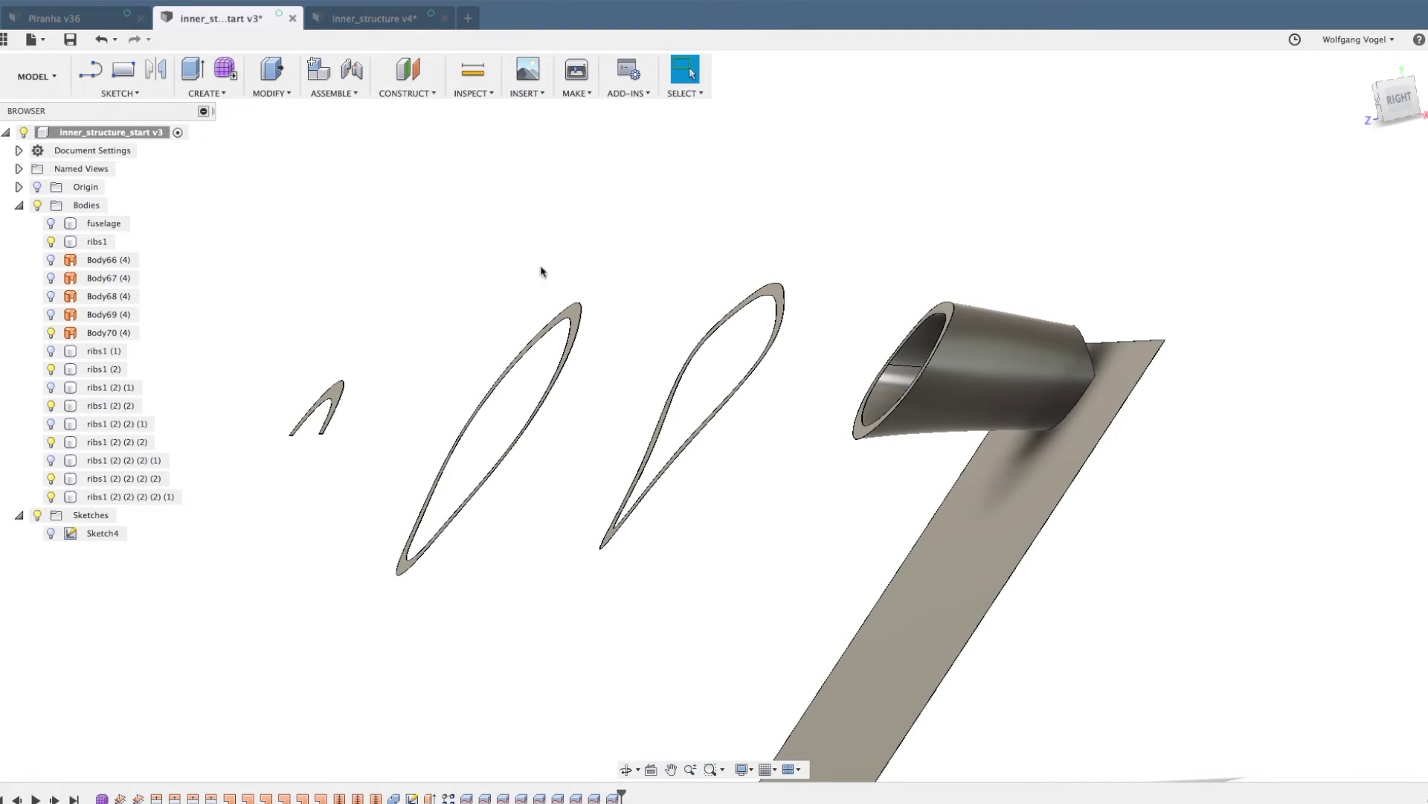
pyautogui.keyDown('shift'); pyautogui.moveTo(889, 227); pyautogui.dragTo(1232, 283, button='middle'); pyautogui.keyUp('shift')
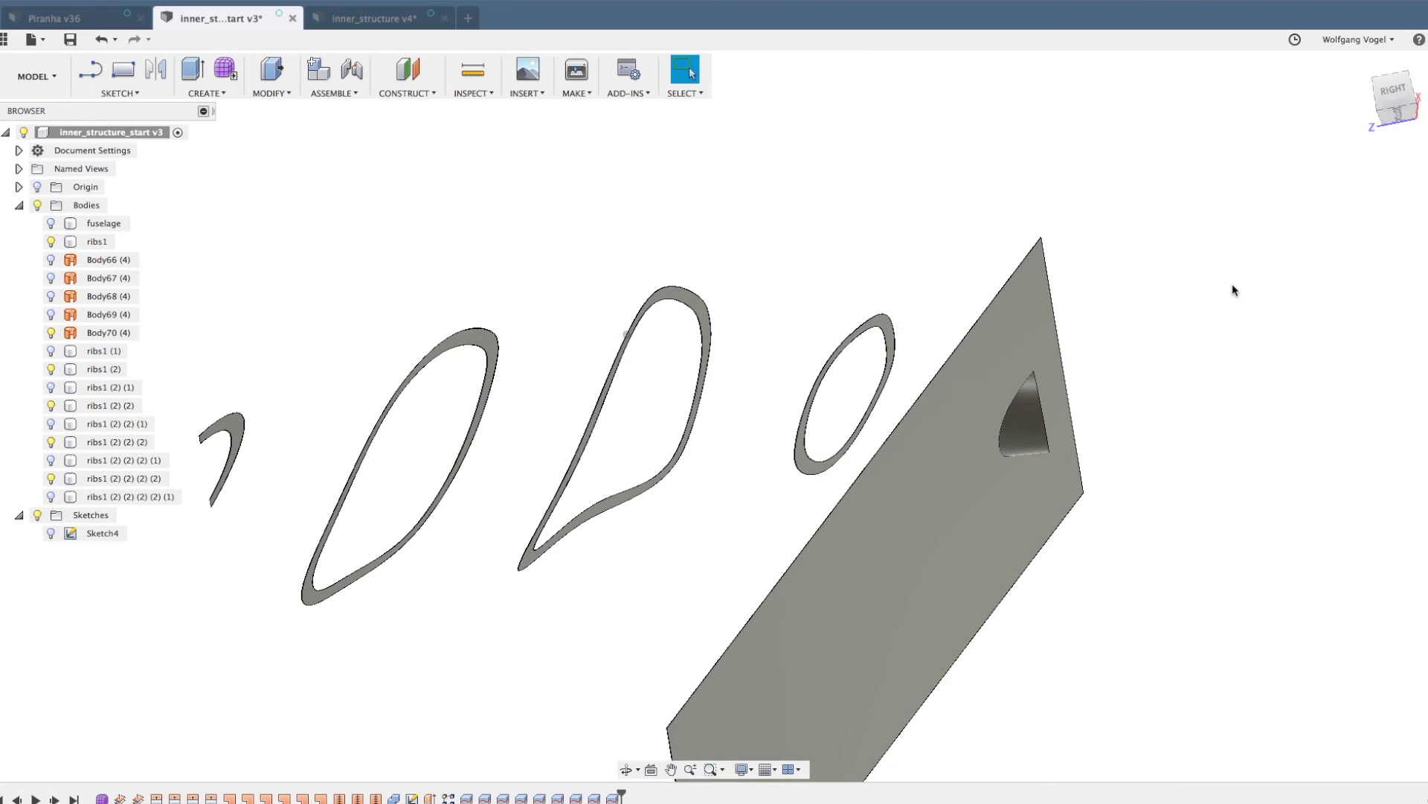
# - Split ribs1 (2) (2) (2) (2) with the back face of the fifth slat, then hide slat Body70 (4) and the leftover end section
pyautogui.press('Return')
pyautogui.click(1024, 437)
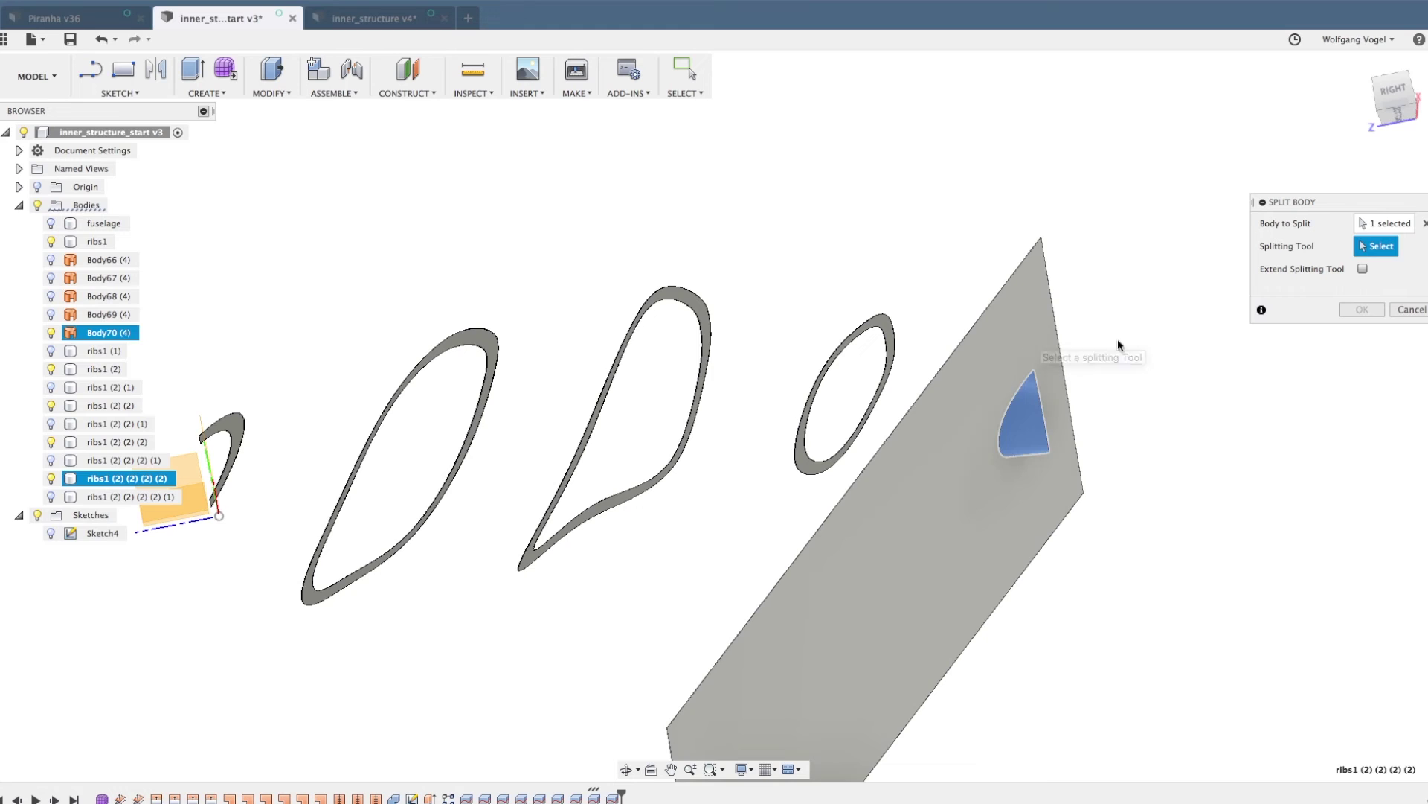
pyautogui.click(1022, 345)
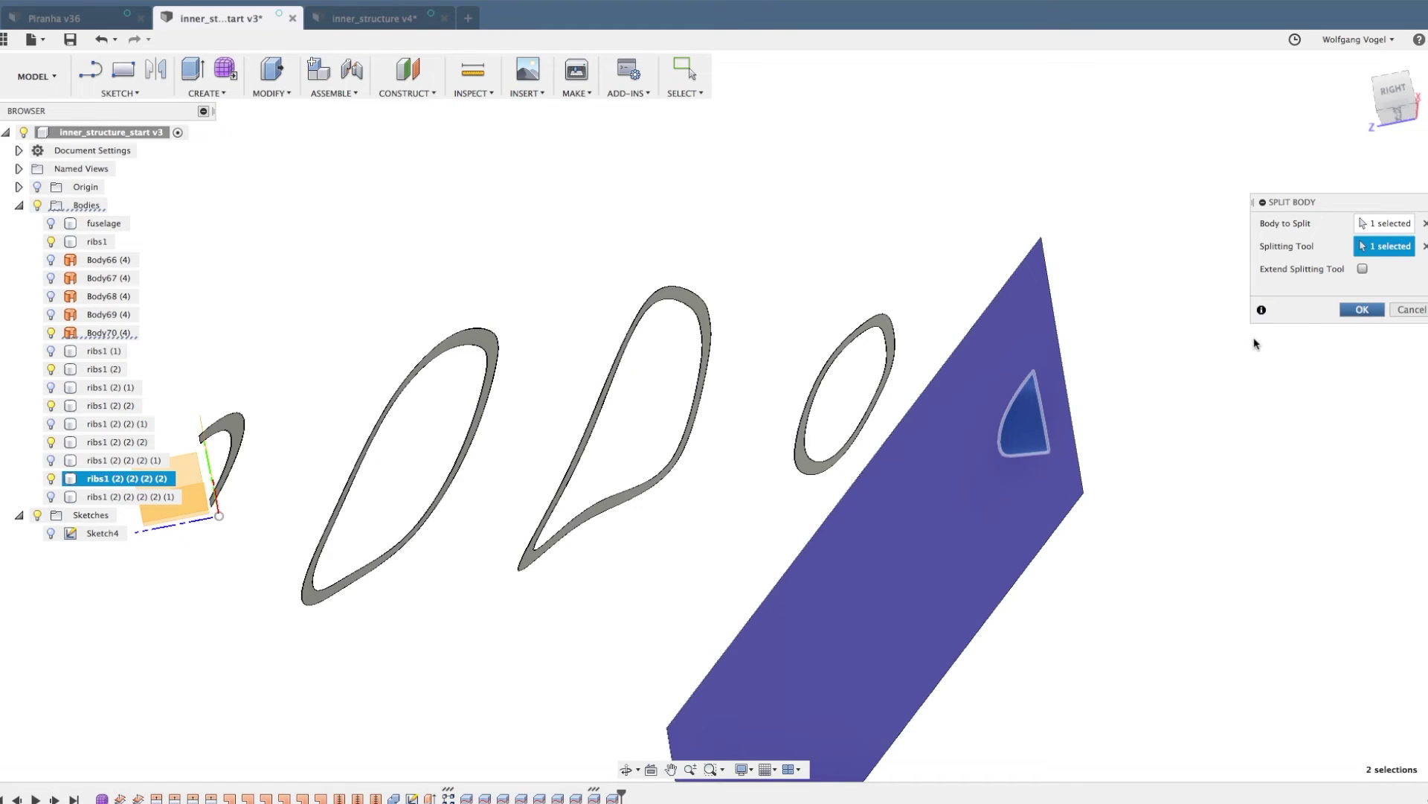
pyautogui.press('Return')
pyautogui.click(51, 332)
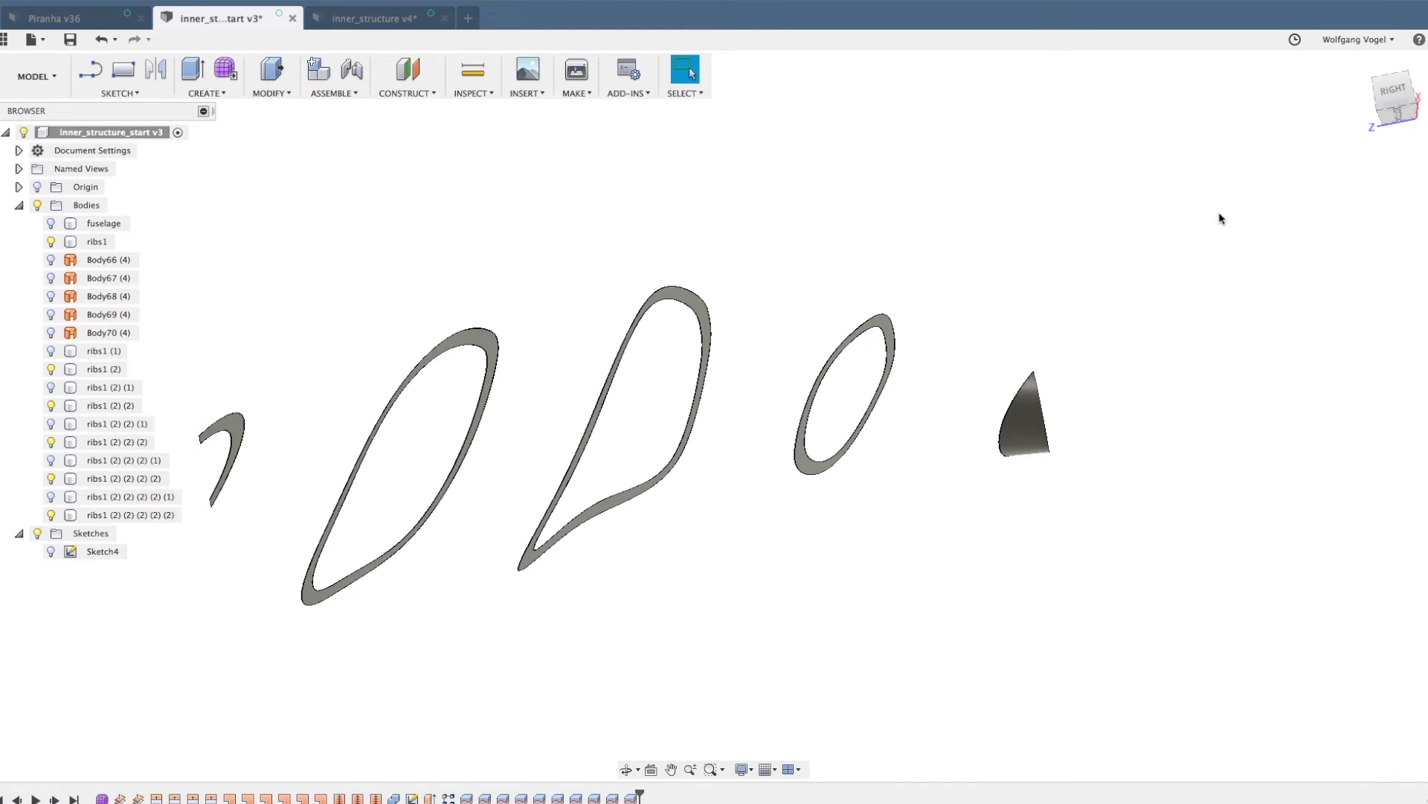
pyautogui.click(51, 515)
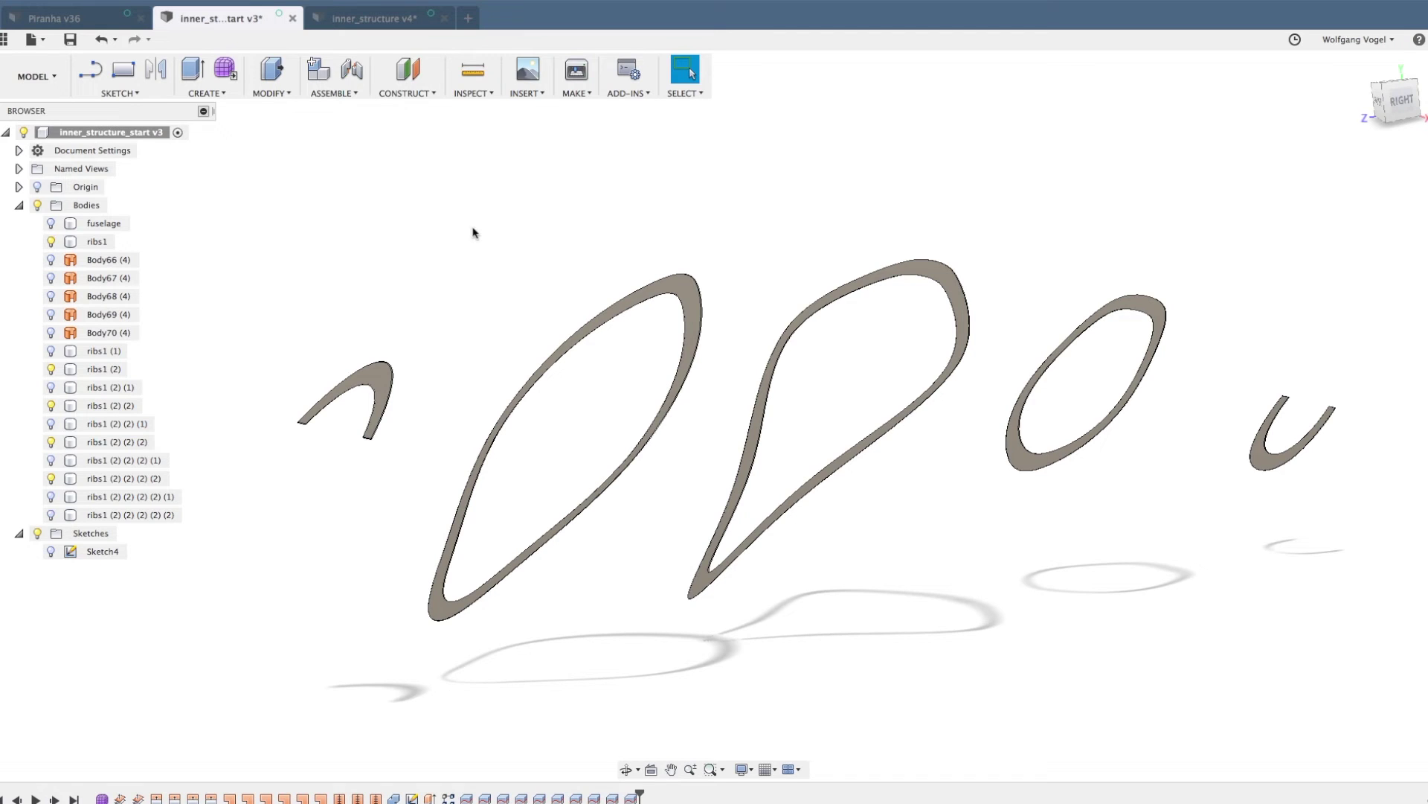
# - Show the fuselage and cut the five rib slices from it with Combine, without keeping the tool bodies
pyautogui.click(50, 223)
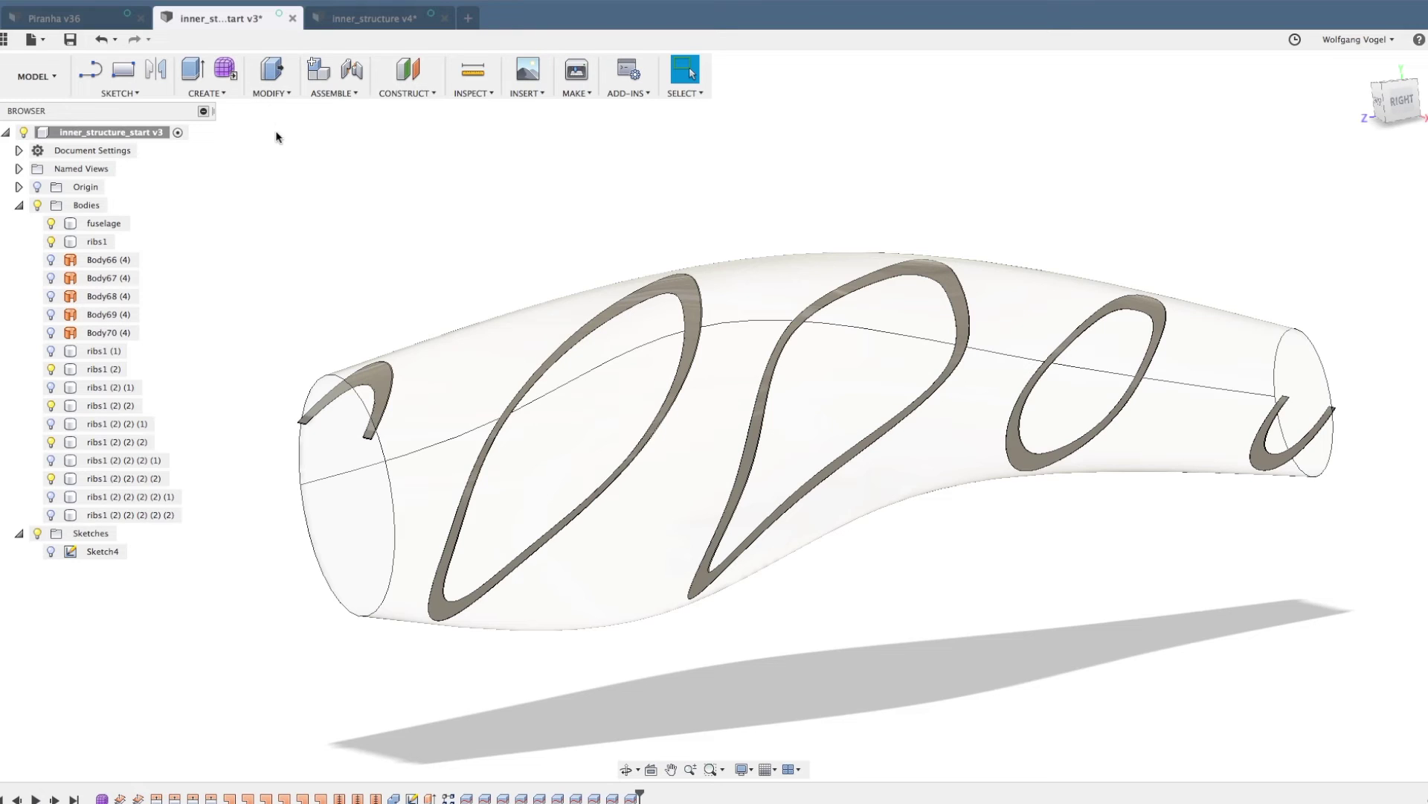
pyautogui.click(279, 93)
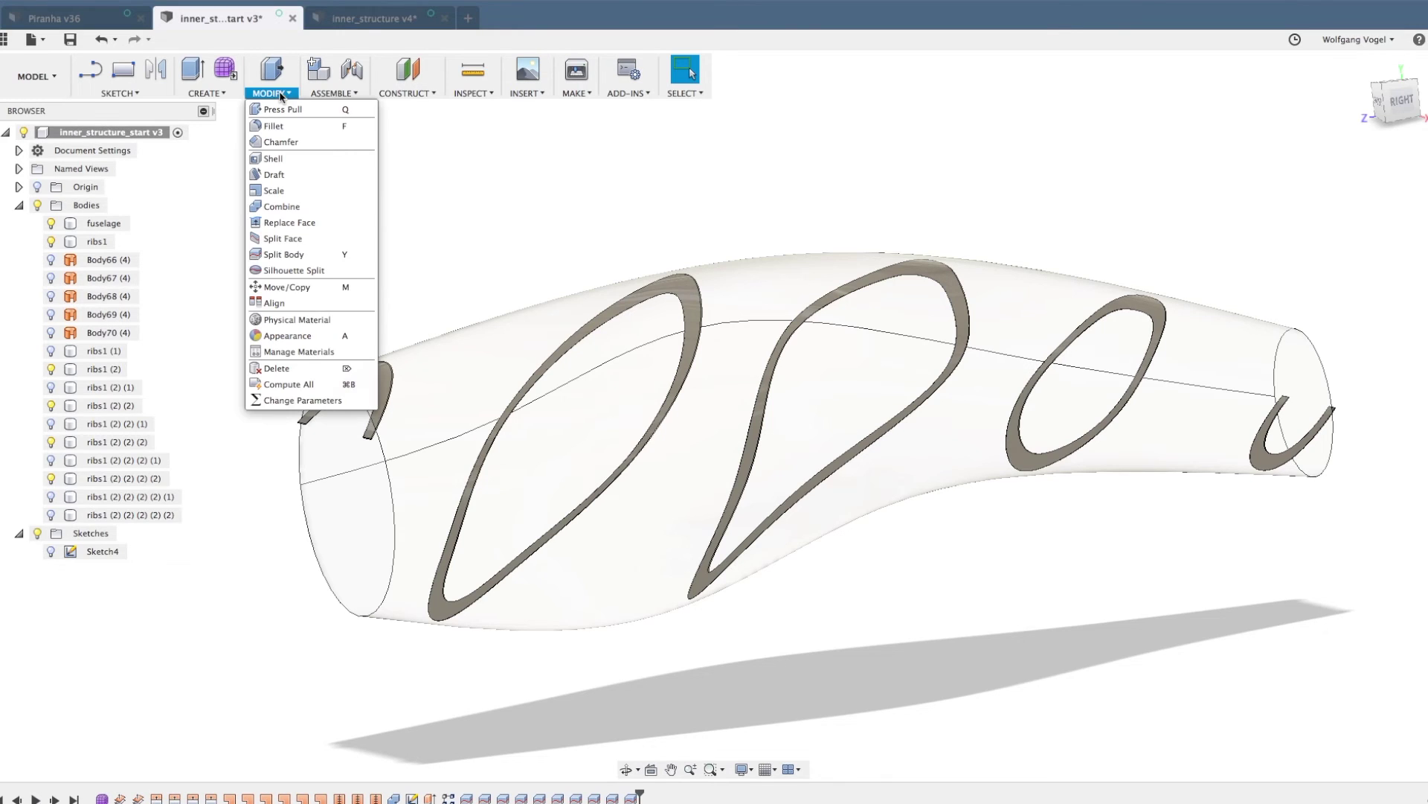
pyautogui.click(309, 207)
pyautogui.click(528, 322)
pyautogui.click(104, 369)
pyautogui.click(110, 406)
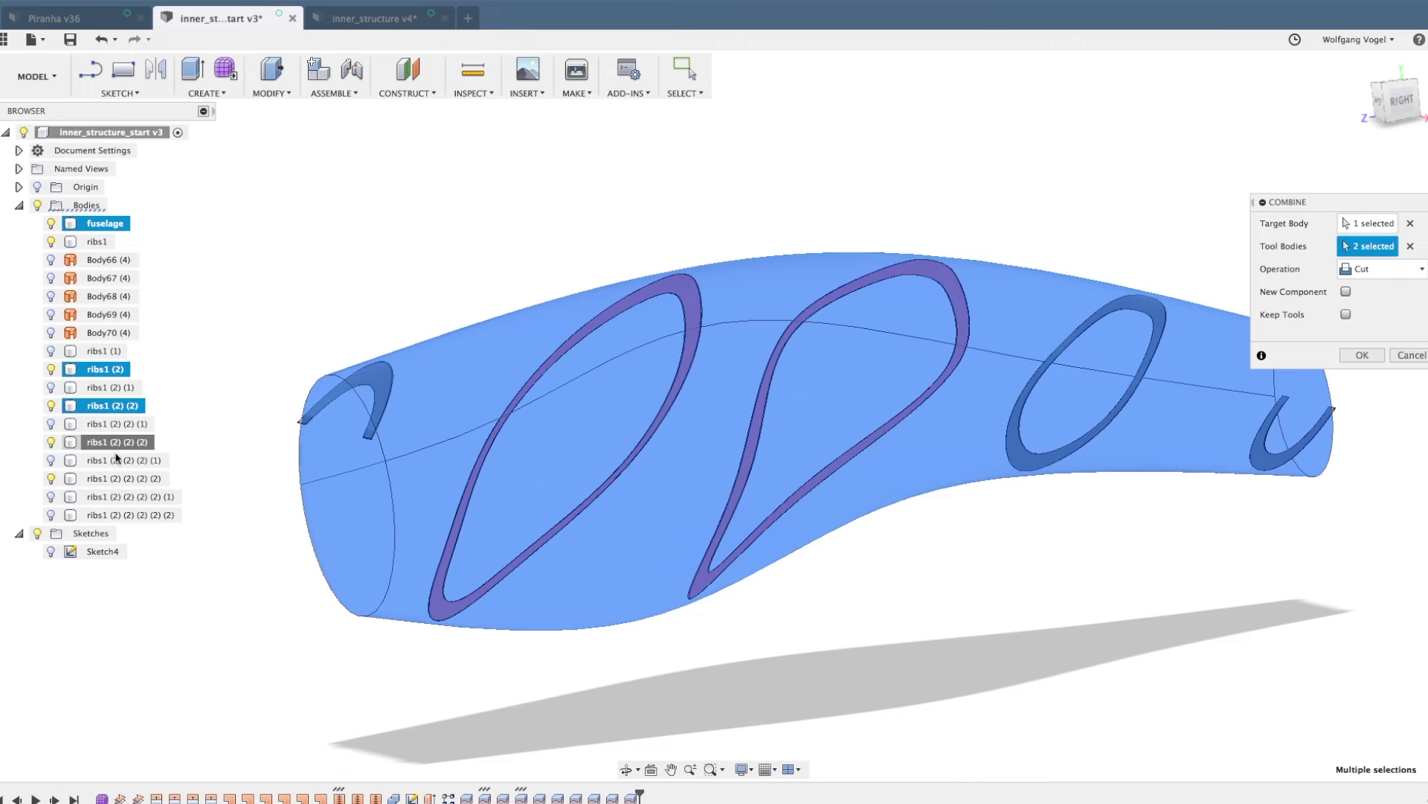
pyautogui.click(123, 478)
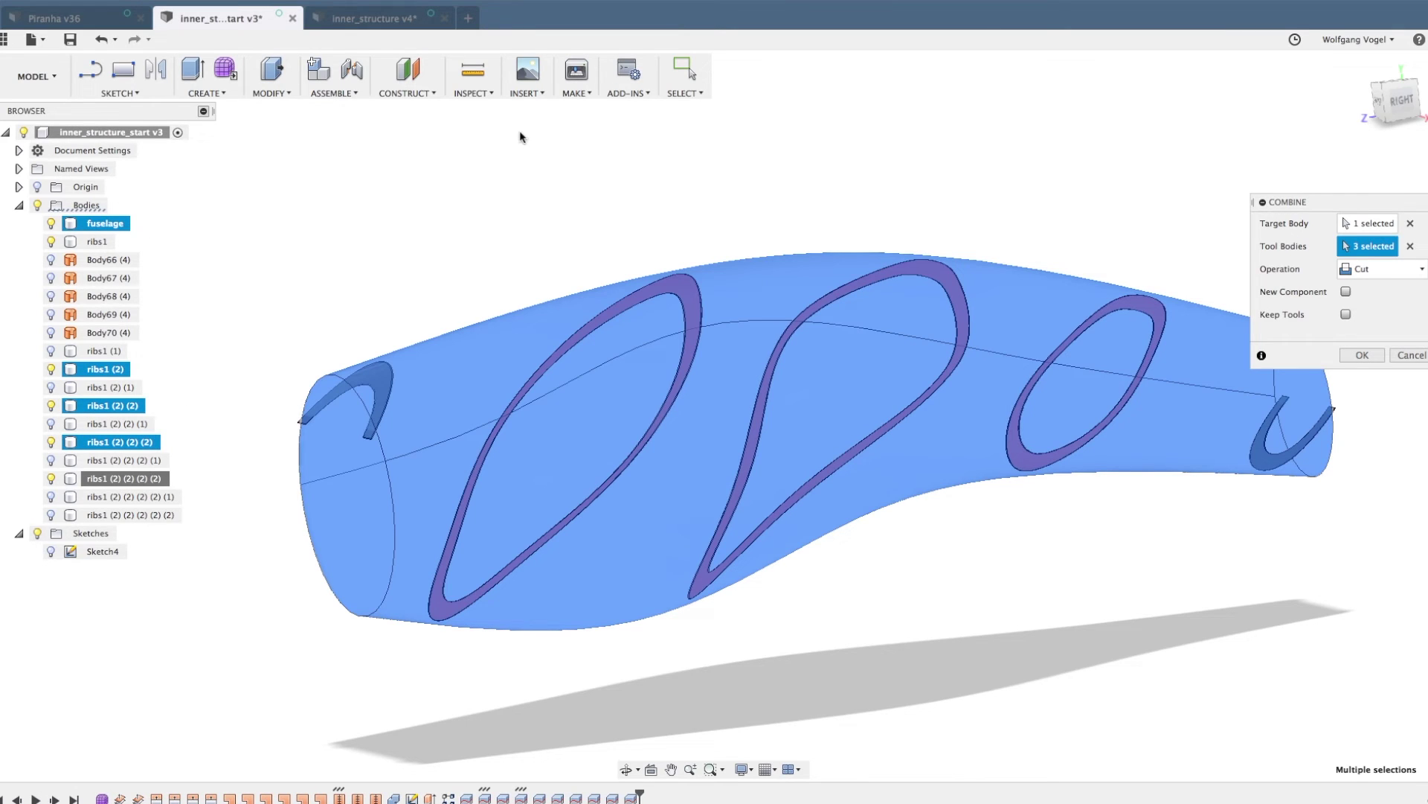
pyautogui.click(457, 257)
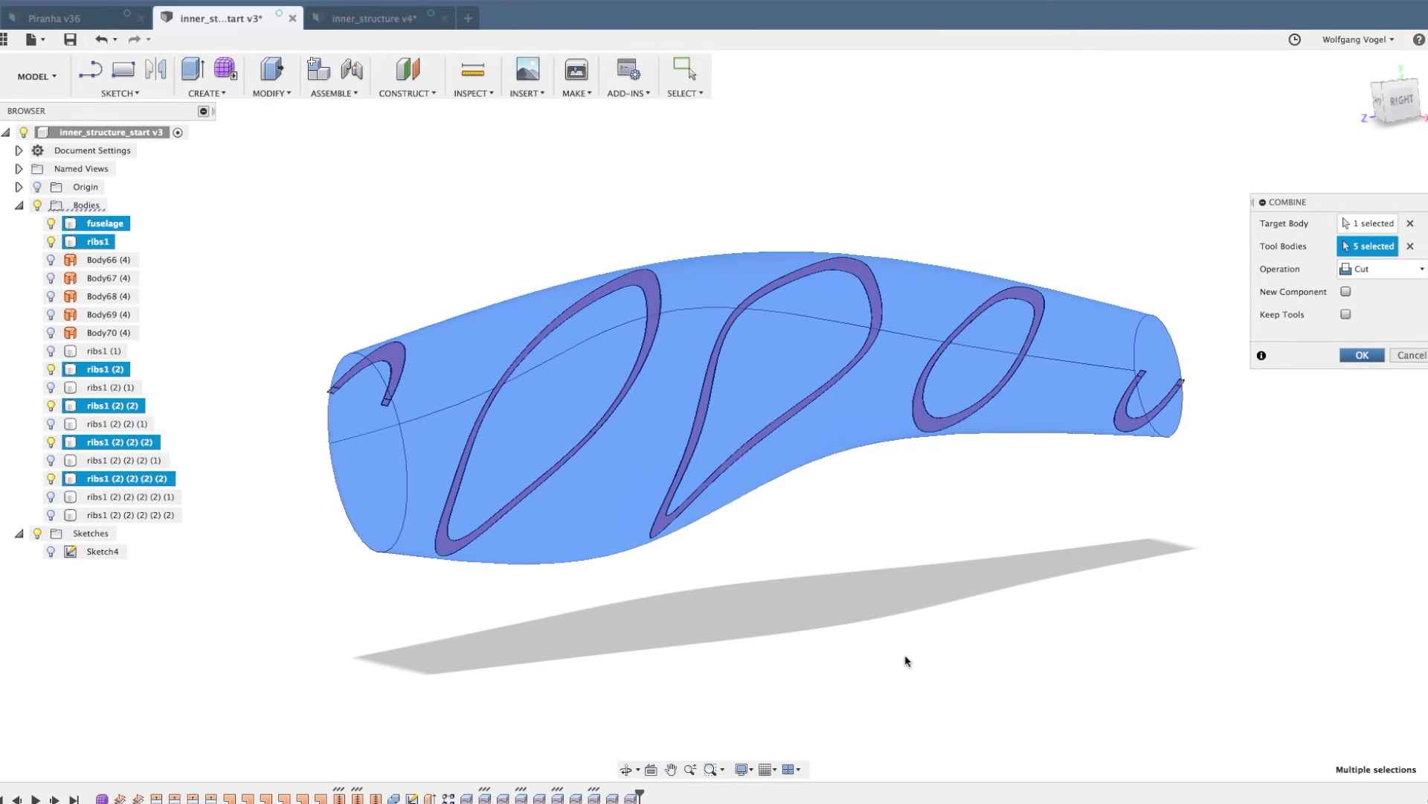
pyautogui.press('Return')
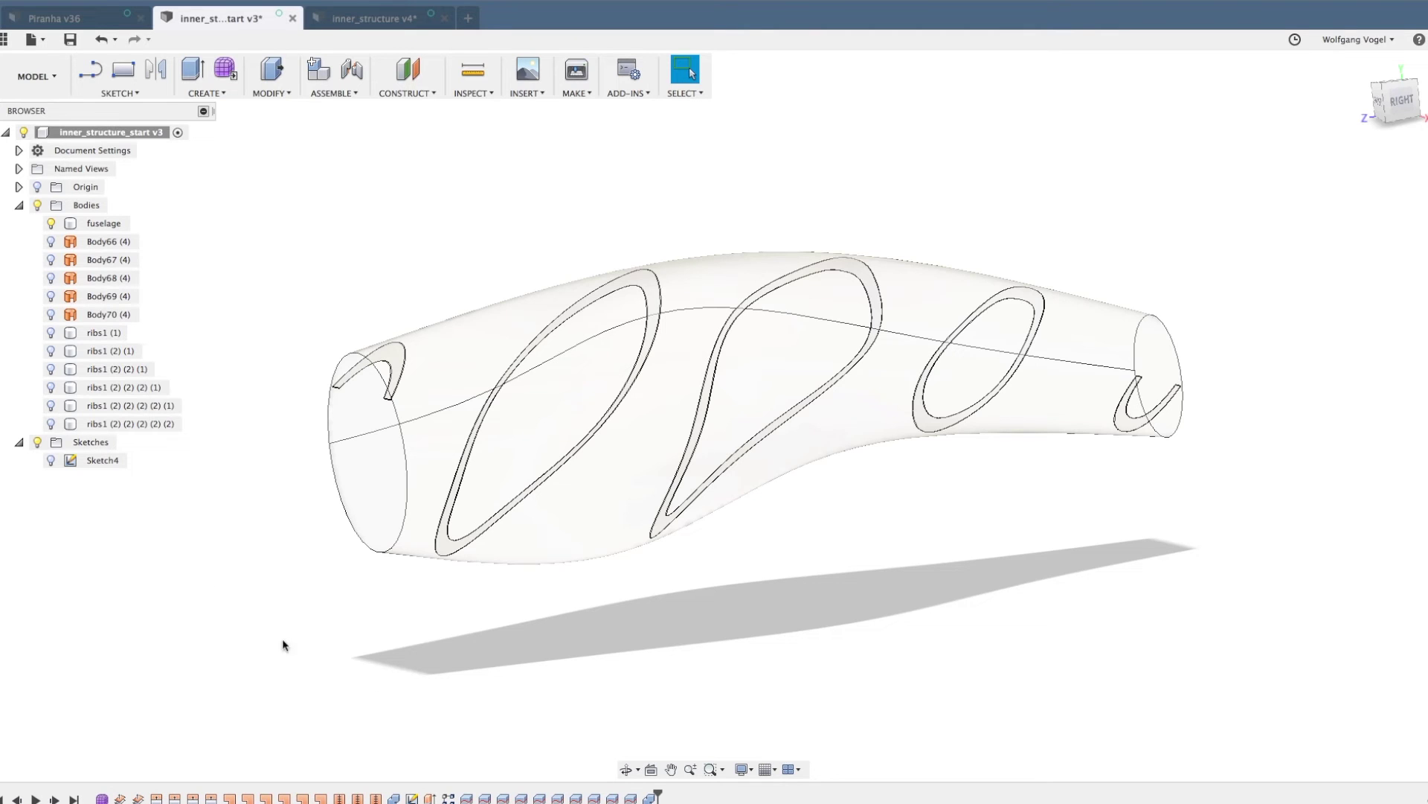
# - Remove the five slat bodies, Body66 to Body70, and all leftover ribs1 sections with the Remove command, leaving only the fuselage body
pyautogui.click(104, 223)
pyautogui.click(108, 241)
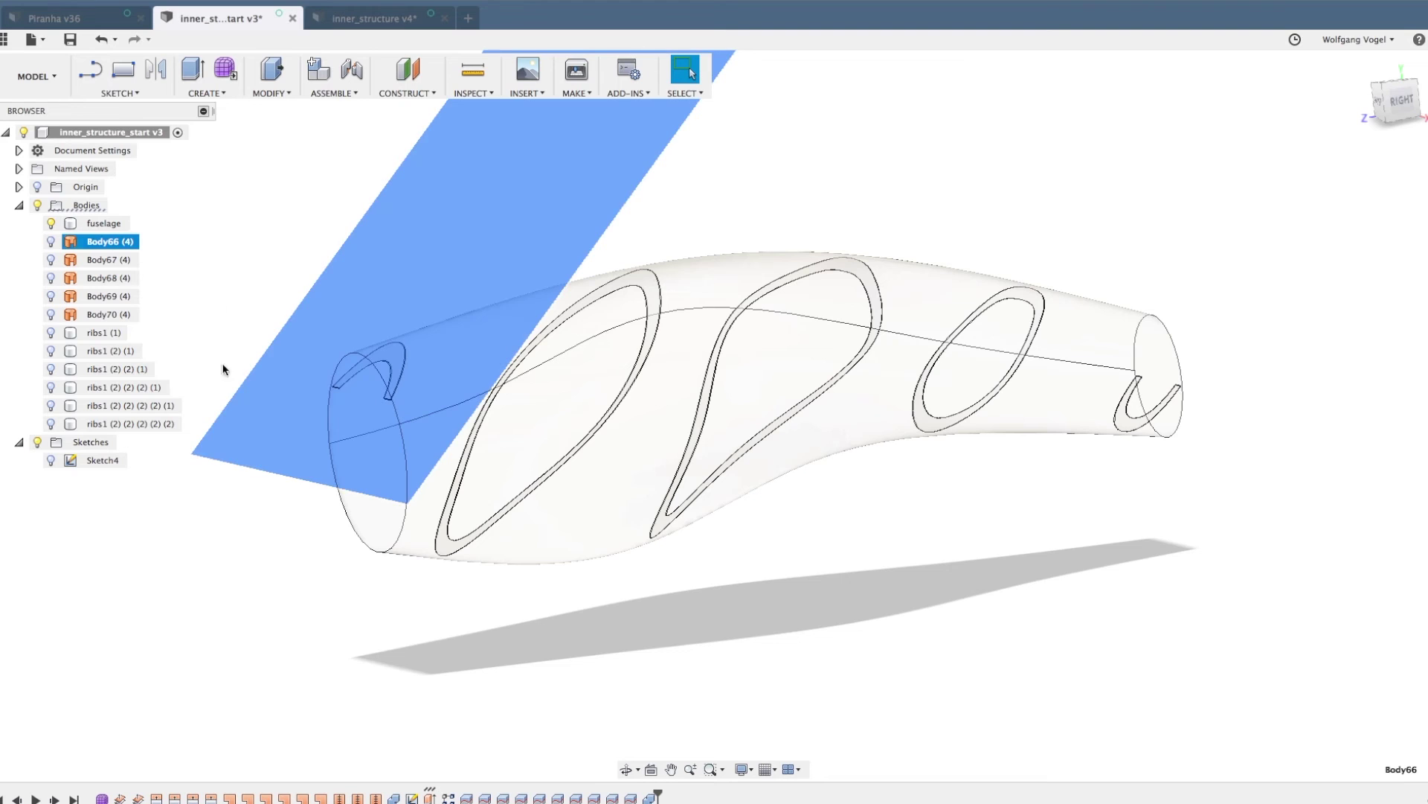
pyautogui.keyDown('shift'); pyautogui.click(154, 423); pyautogui.keyUp('shift')
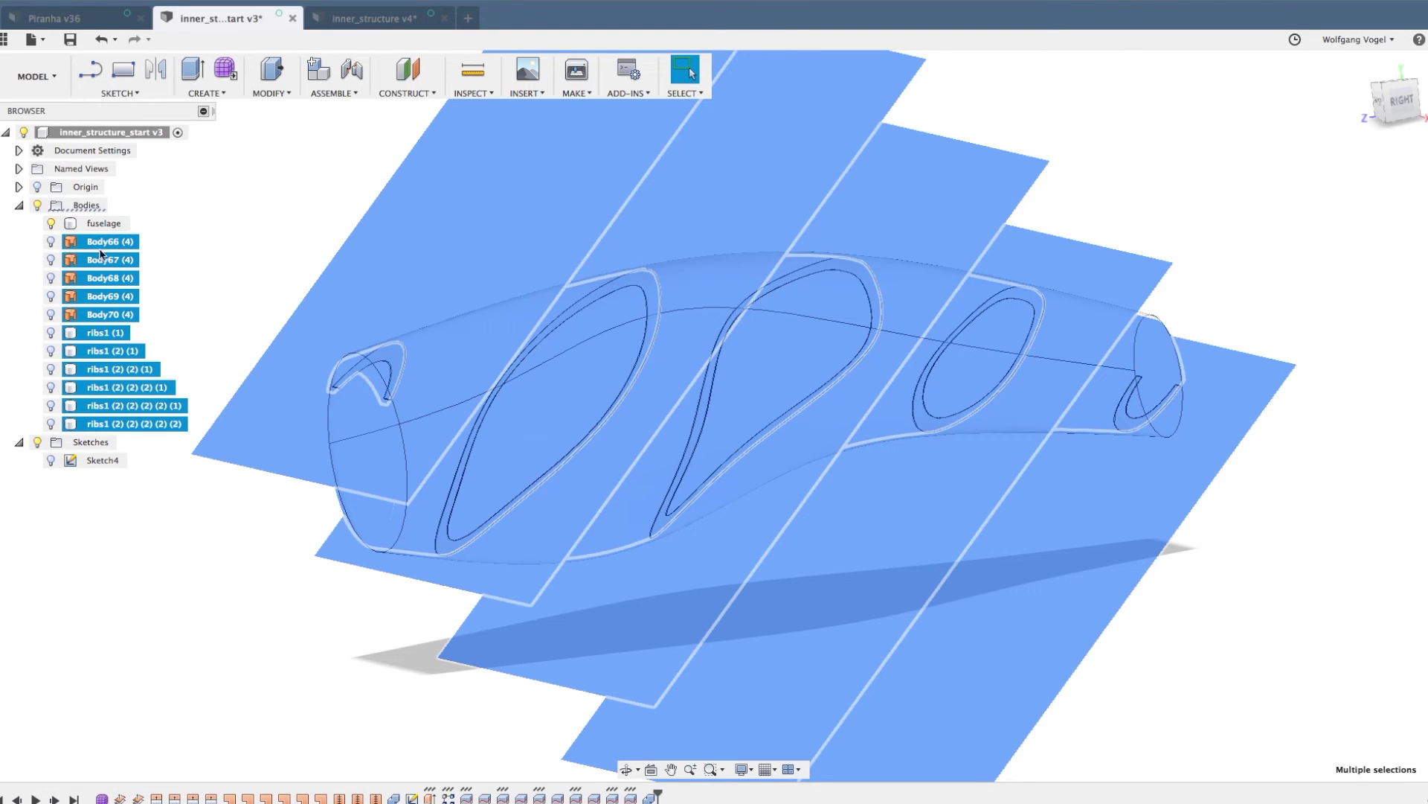
pyautogui.rightClick(106, 243)
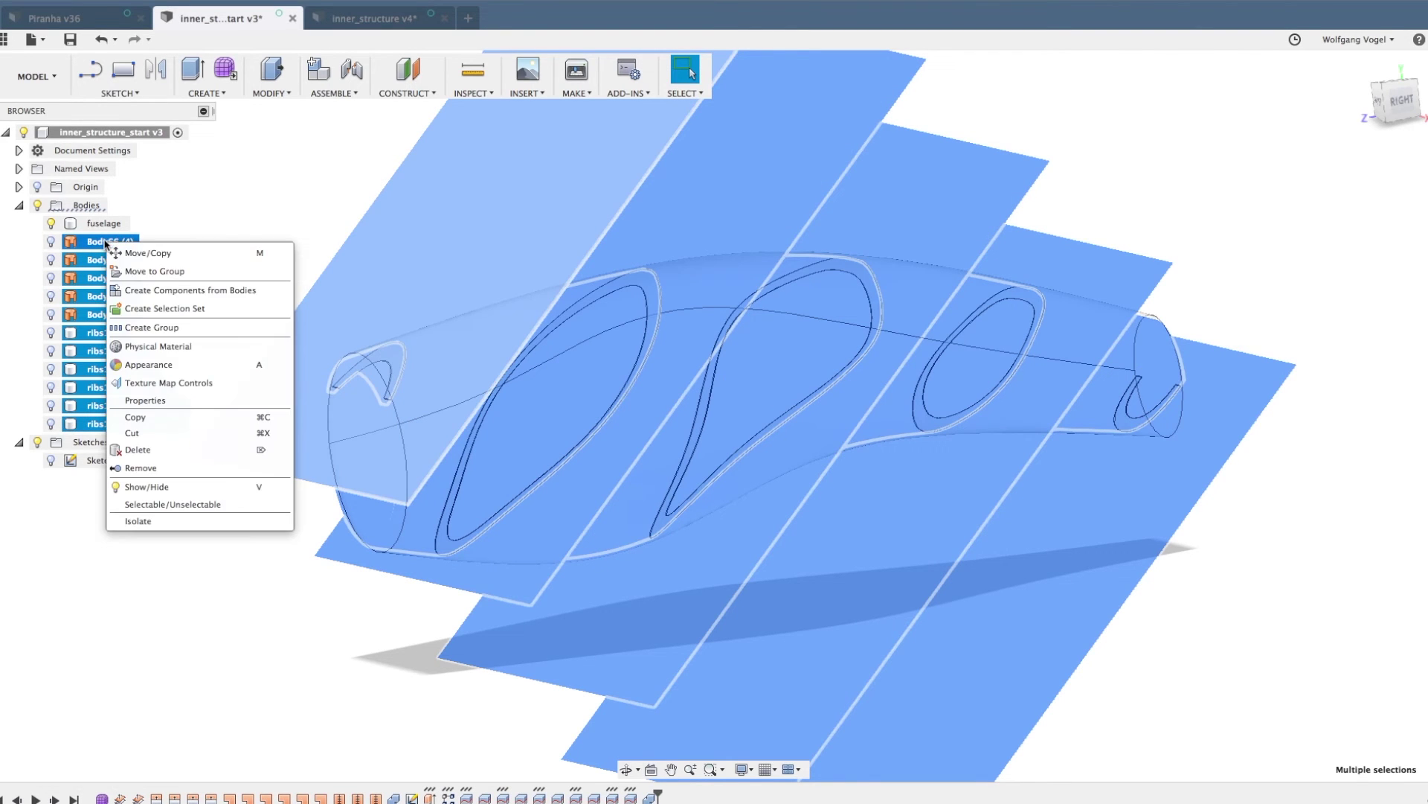
pyautogui.click(165, 469)
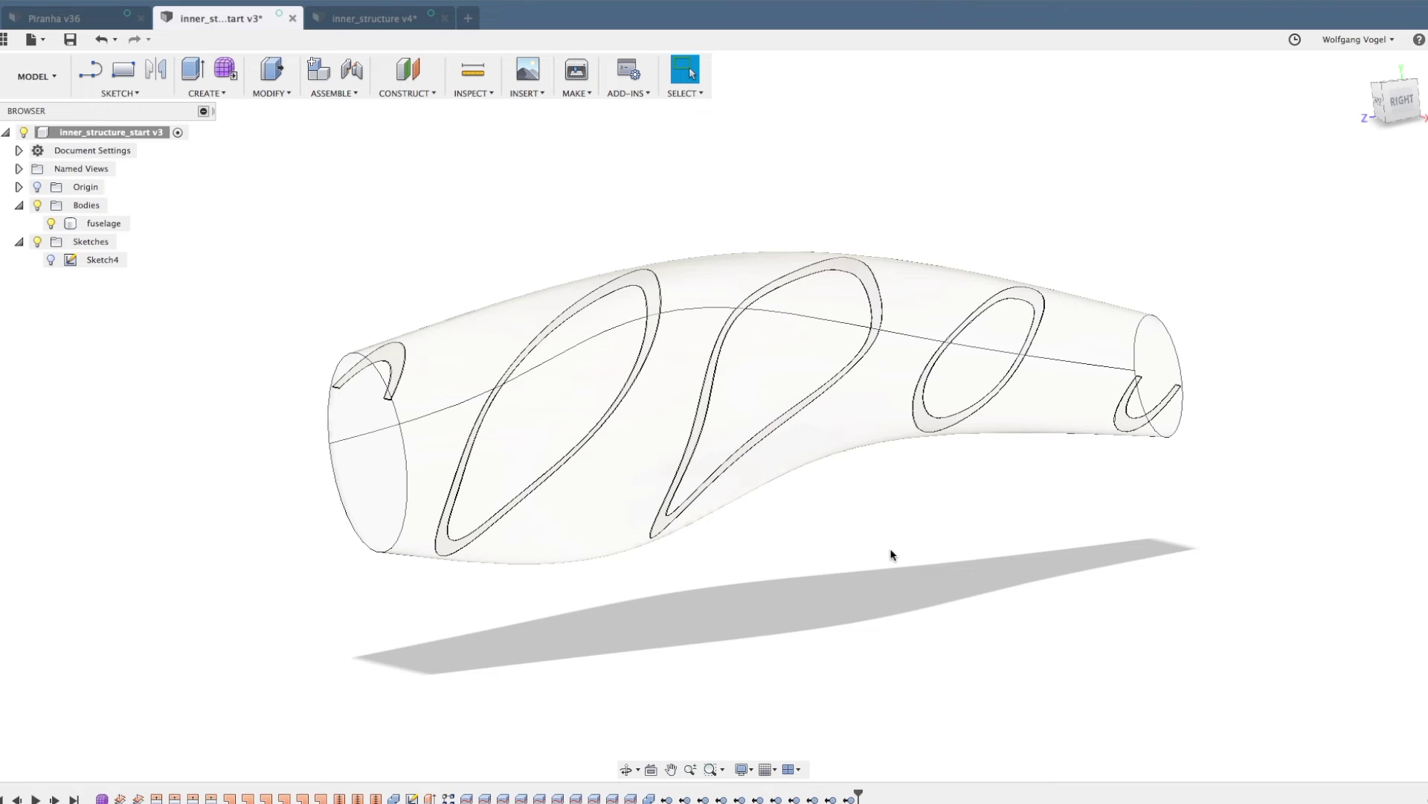
# - Examine the fuselage's triangle mesh in the Save As STL preview, and leave without exporting
pyautogui.scroll(2, 258, 195)
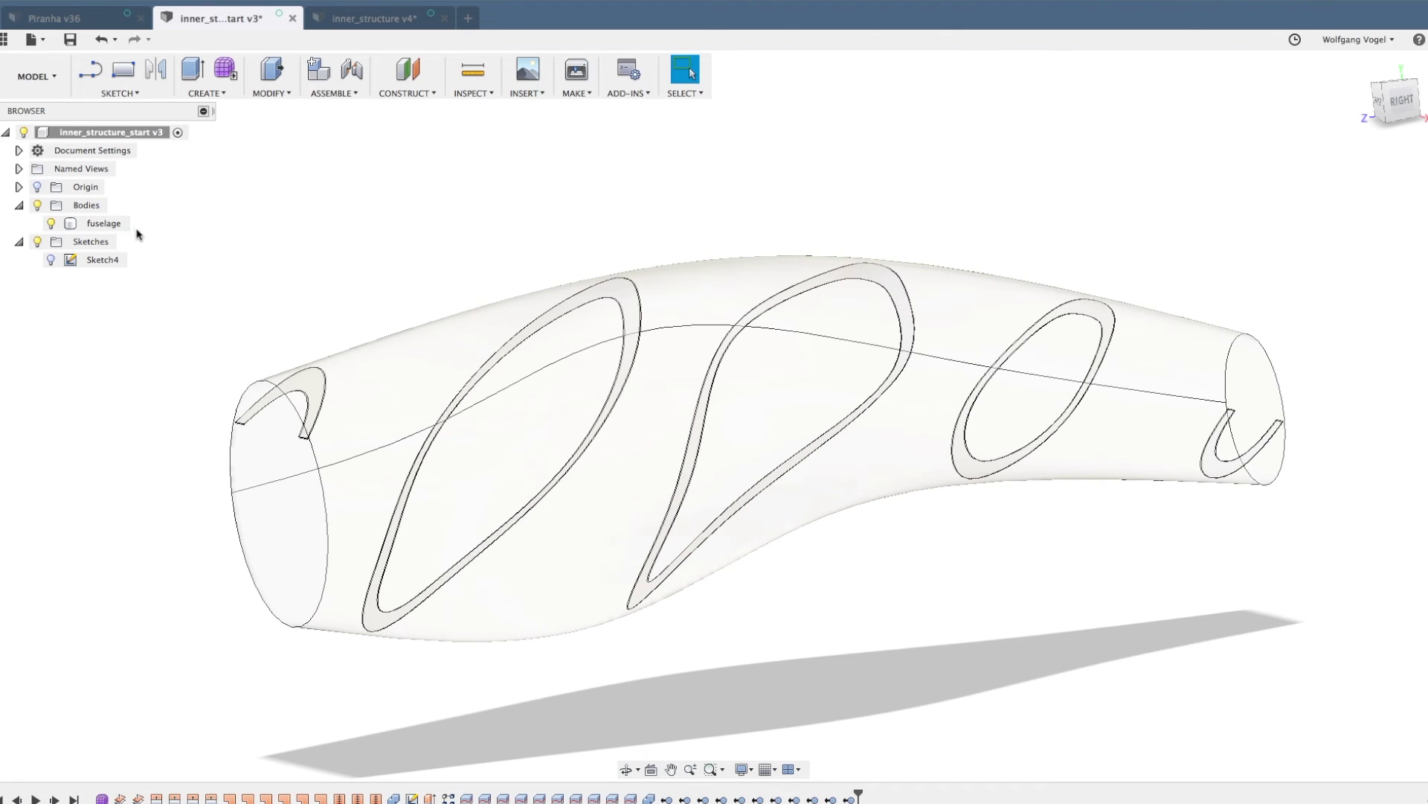
pyautogui.rightClick(103, 224)
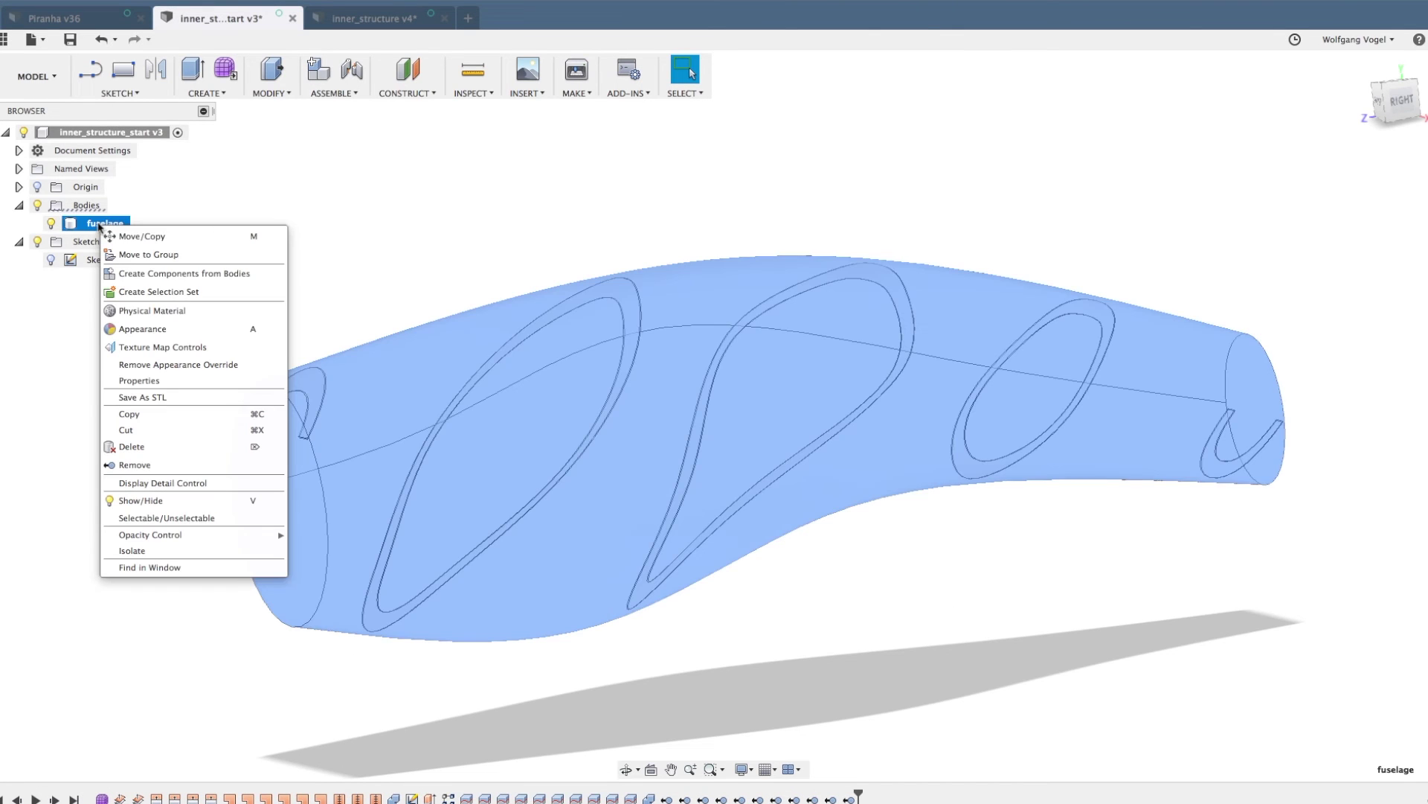
pyautogui.click(148, 398)
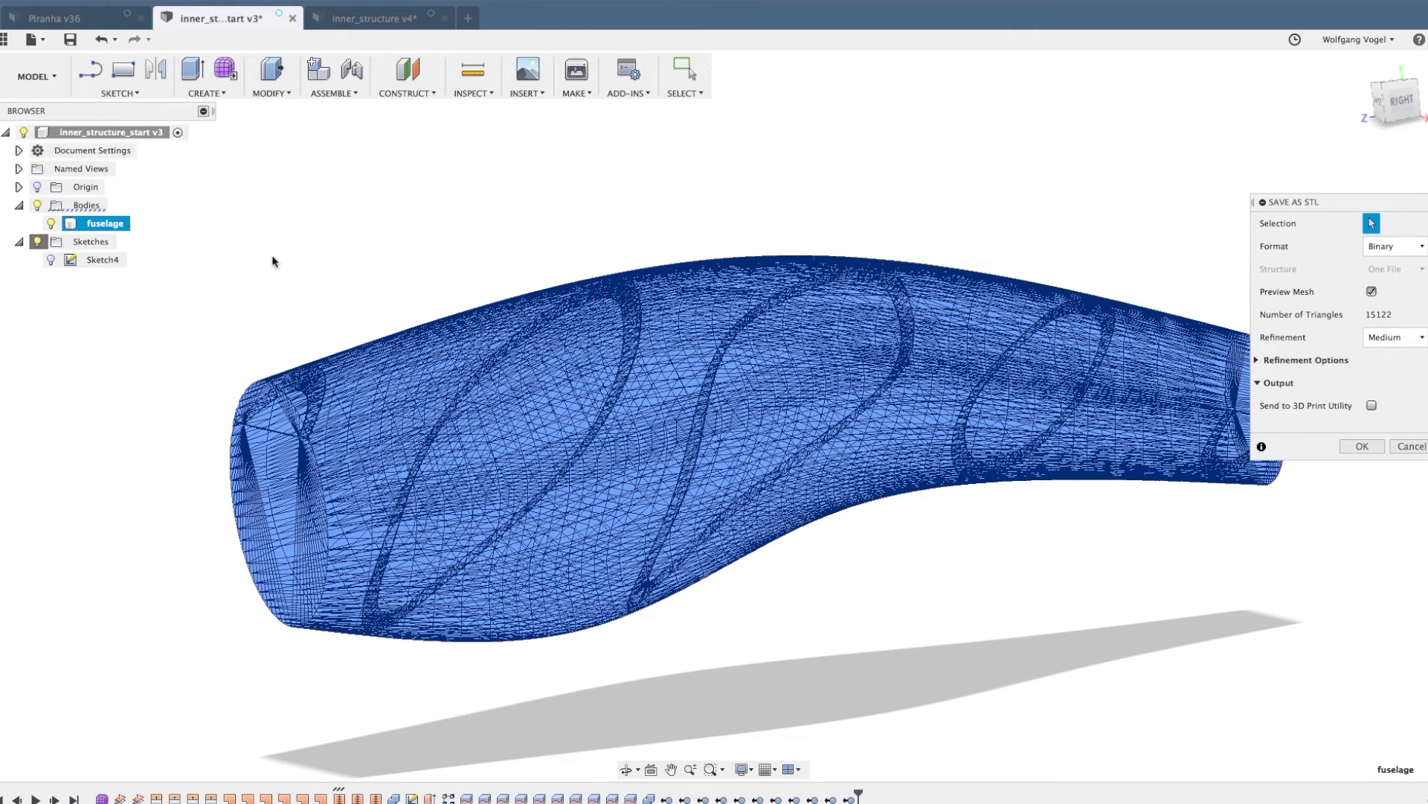
pyautogui.press('Escape')
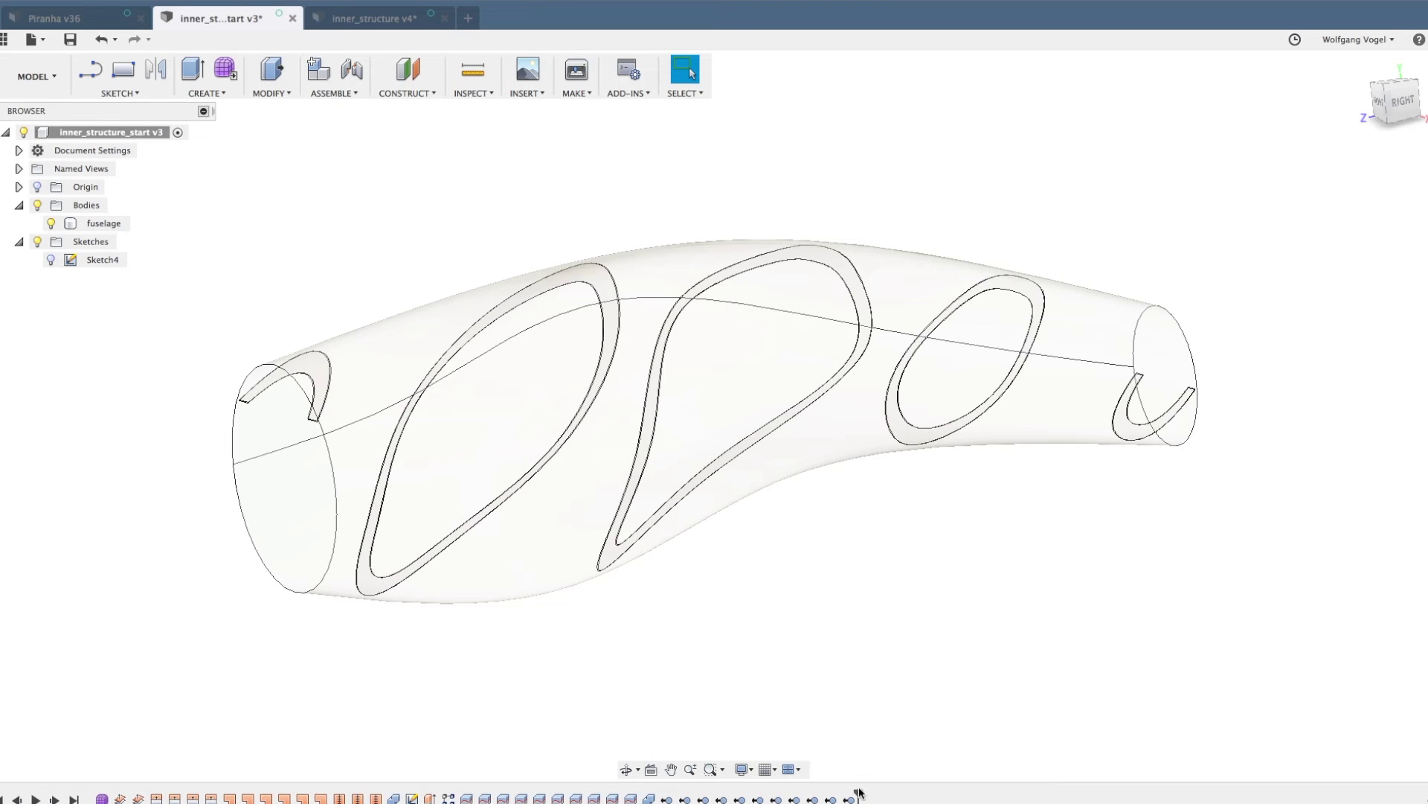
# - Roll the timeline back to the point just before Sketch4, where ribs1 is still one whole body
pyautogui.moveTo(859, 792); pyautogui.dragTo(402, 791)
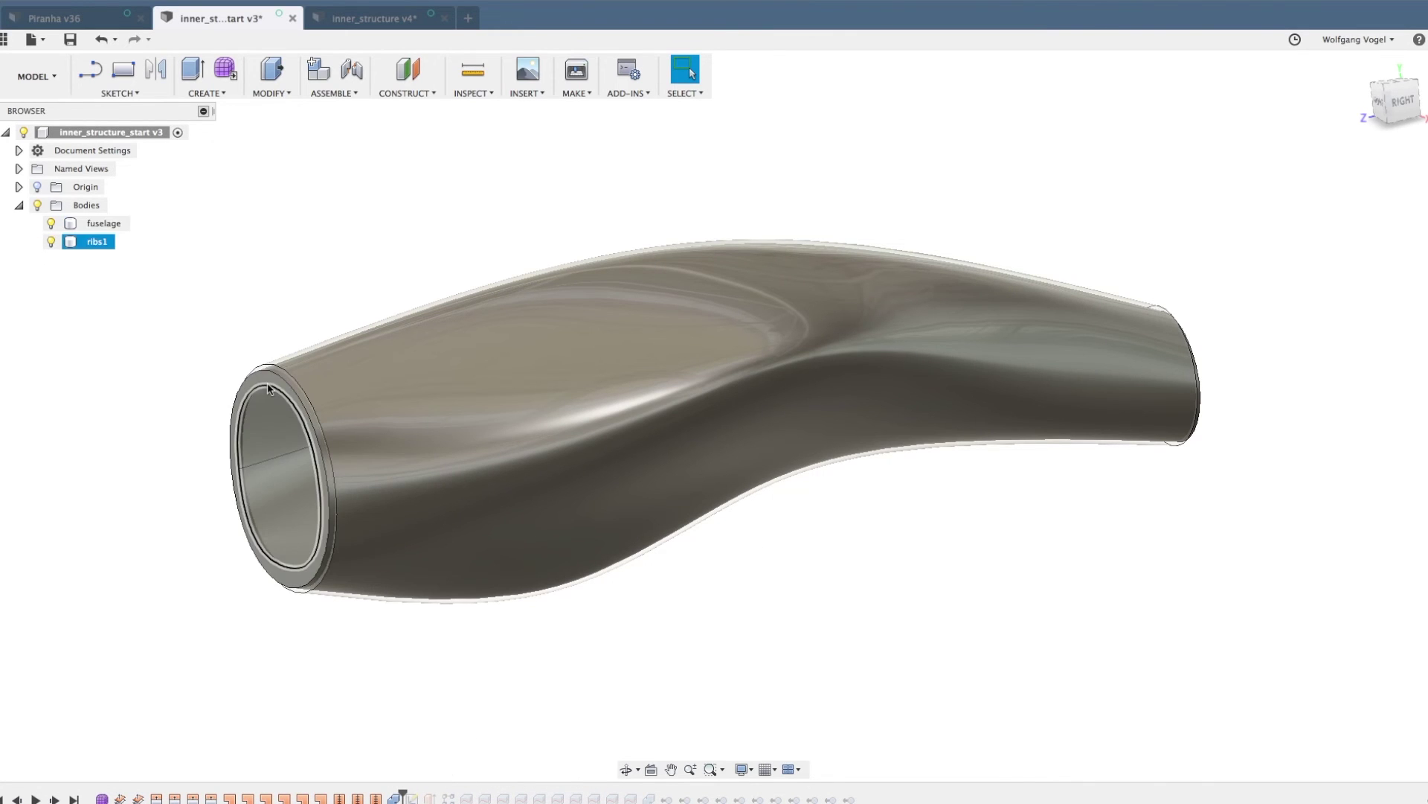
pyautogui.click(98, 241)
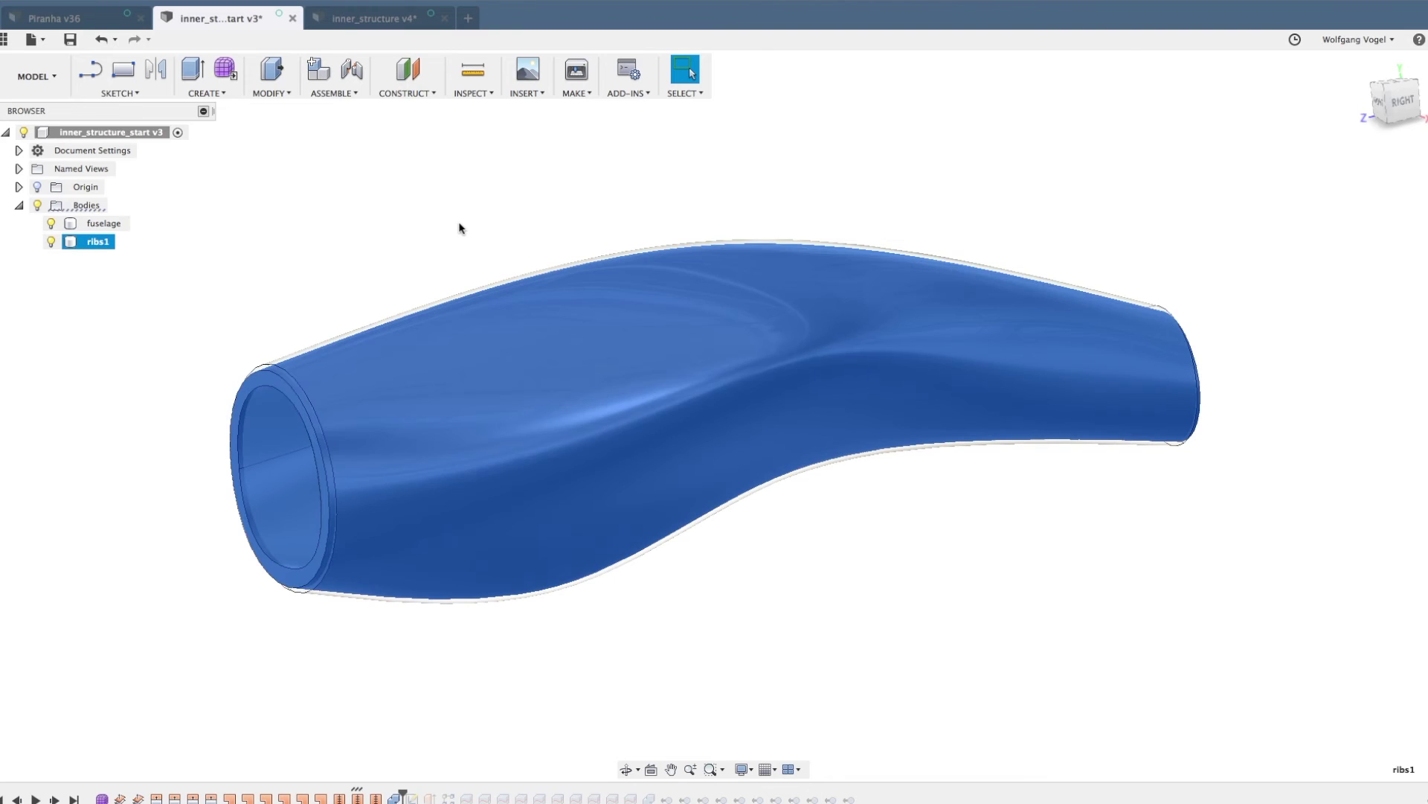
pyautogui.click(459, 228)
# - Paste a copy of the ribs1 body in place without moving it, and rename the copy ribs2
pyautogui.click(92, 241)
pyautogui.press('super+c')
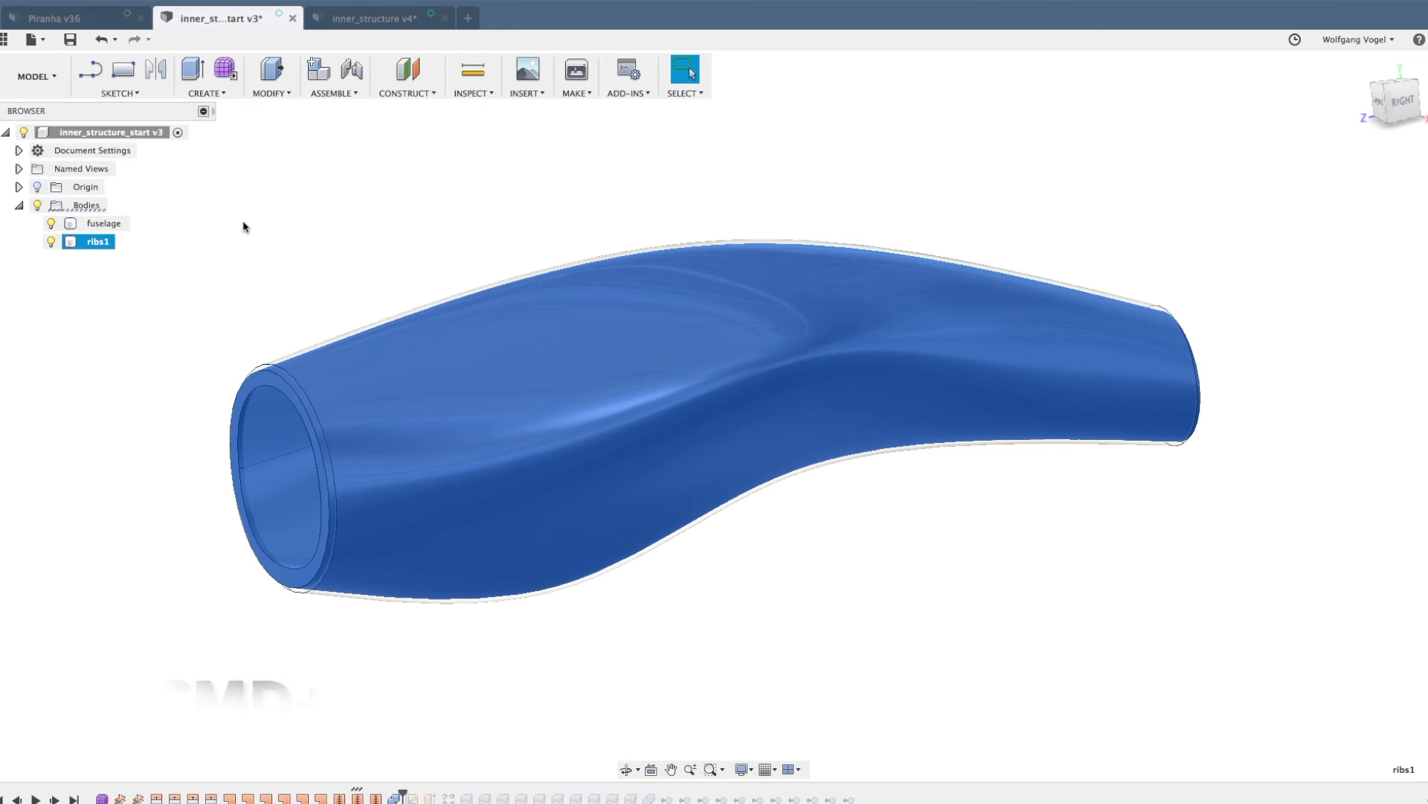
pyautogui.click(154, 130)
pyautogui.press('super+v')
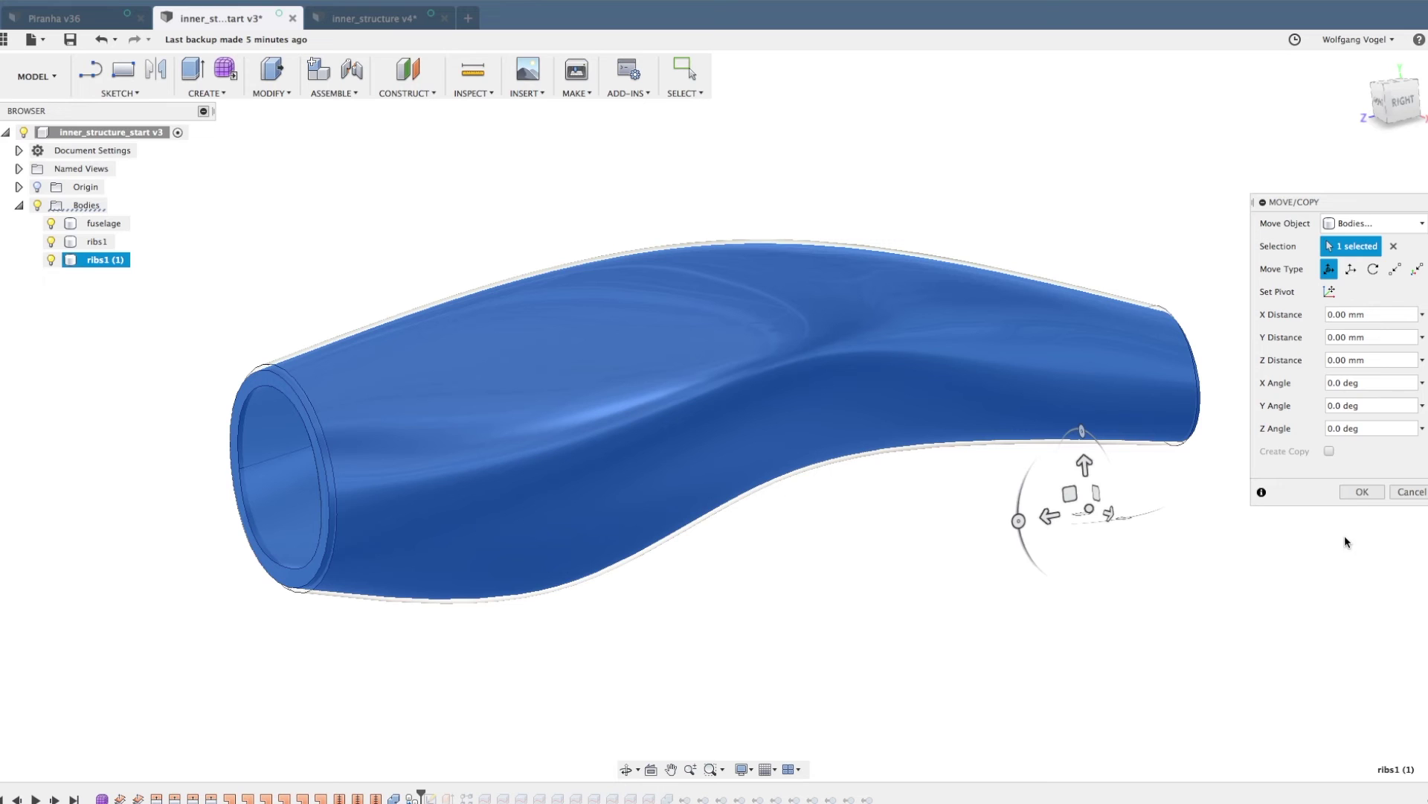
pyautogui.click(1357, 493)
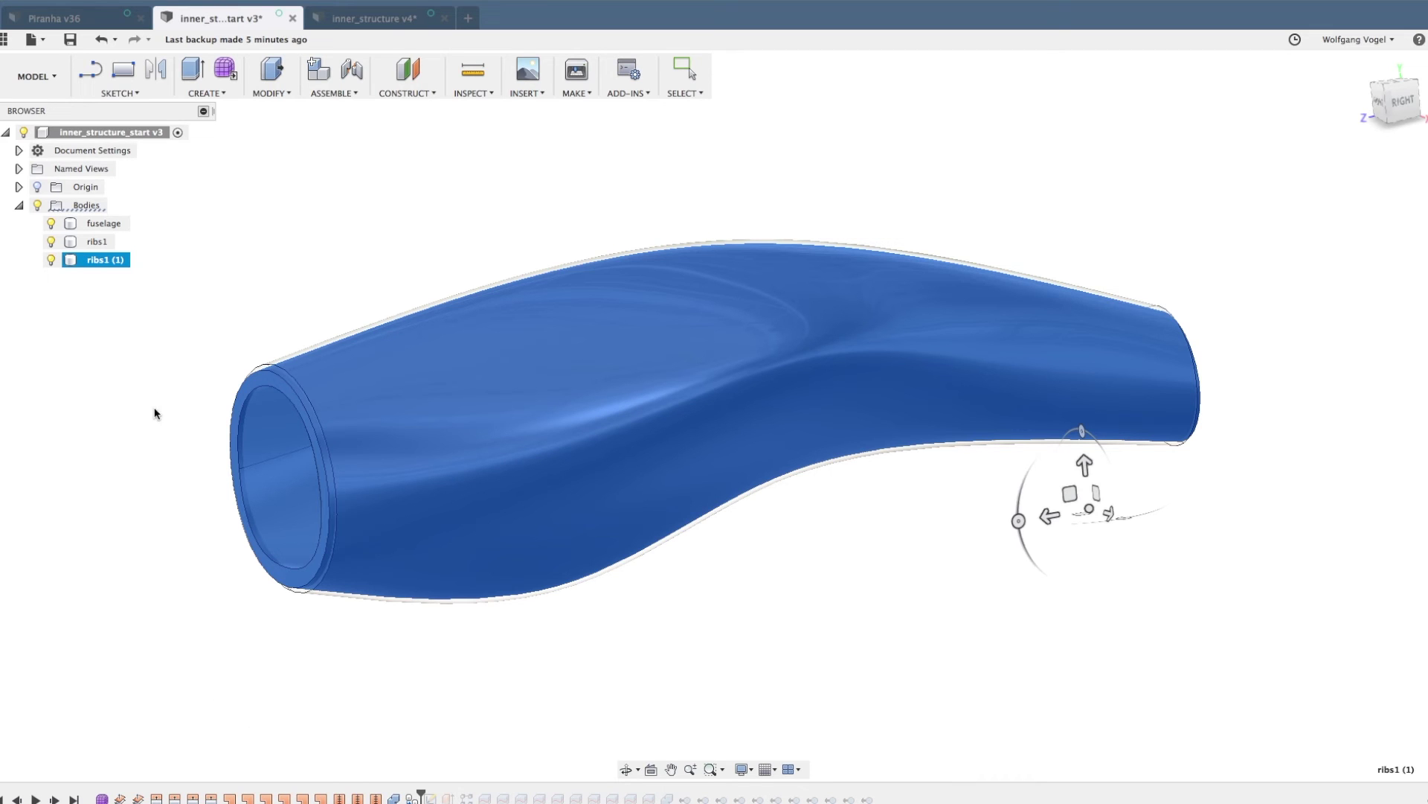
pyautogui.doubleClick(92, 259)
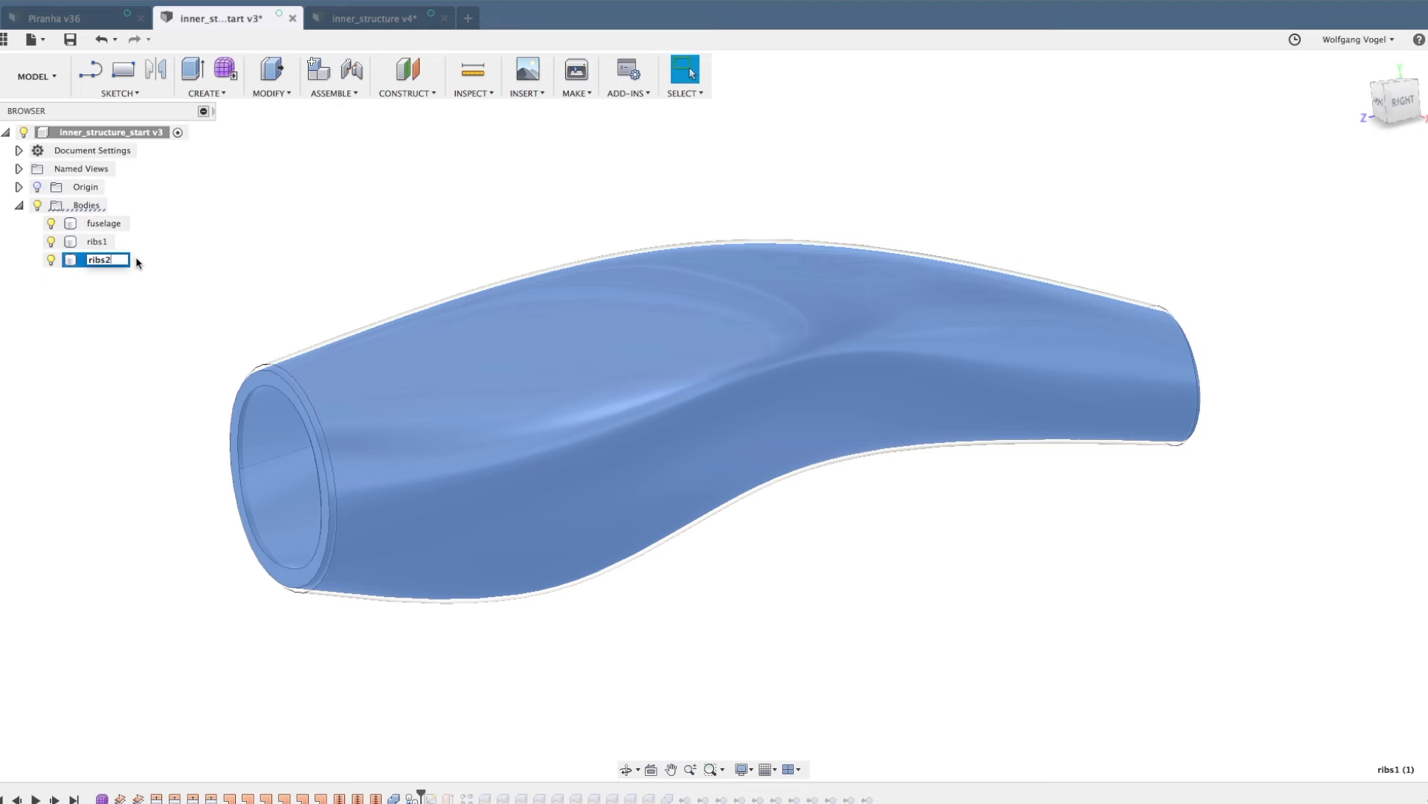
# - Name the copied body ribs2 and roll the timeline forward to its end
pyautogui.write('ribs2')
pyautogui.press('Return')
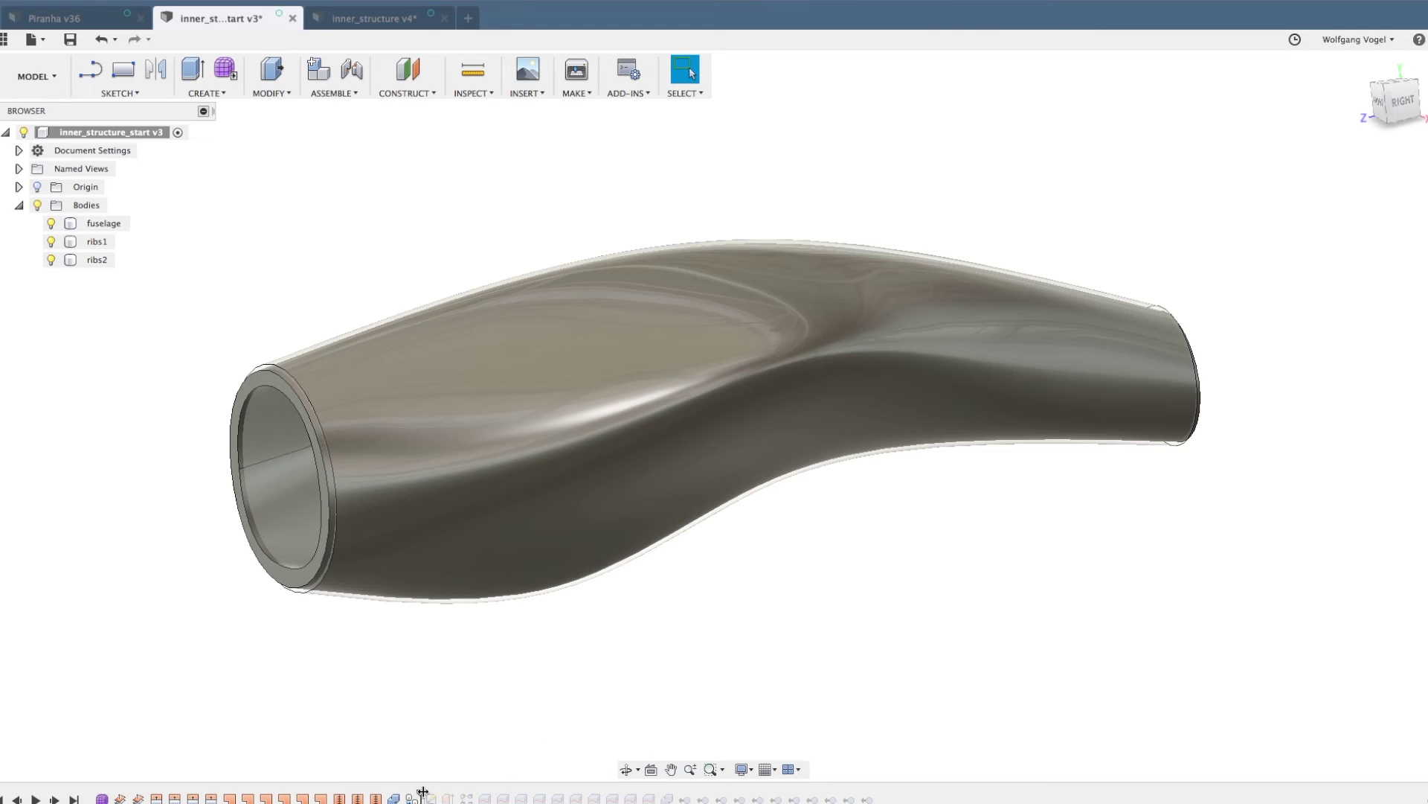
pyautogui.moveTo(421, 793); pyautogui.dragTo(878, 795)
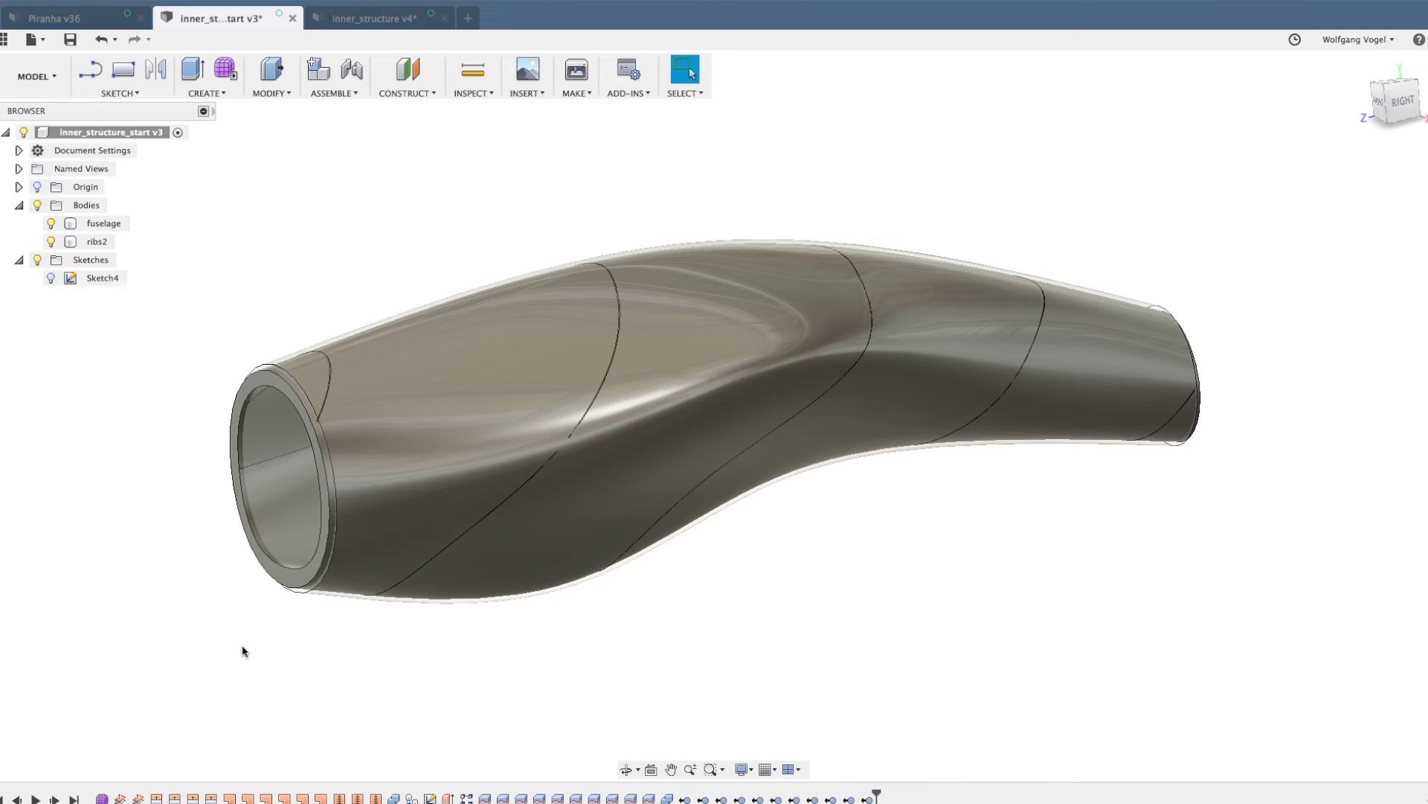
# - Hide the fuselage and sketch a 1 mm wide three-point rectangle on the side plane, slanting down and back from ahead of the nose
pyautogui.click(50, 223)
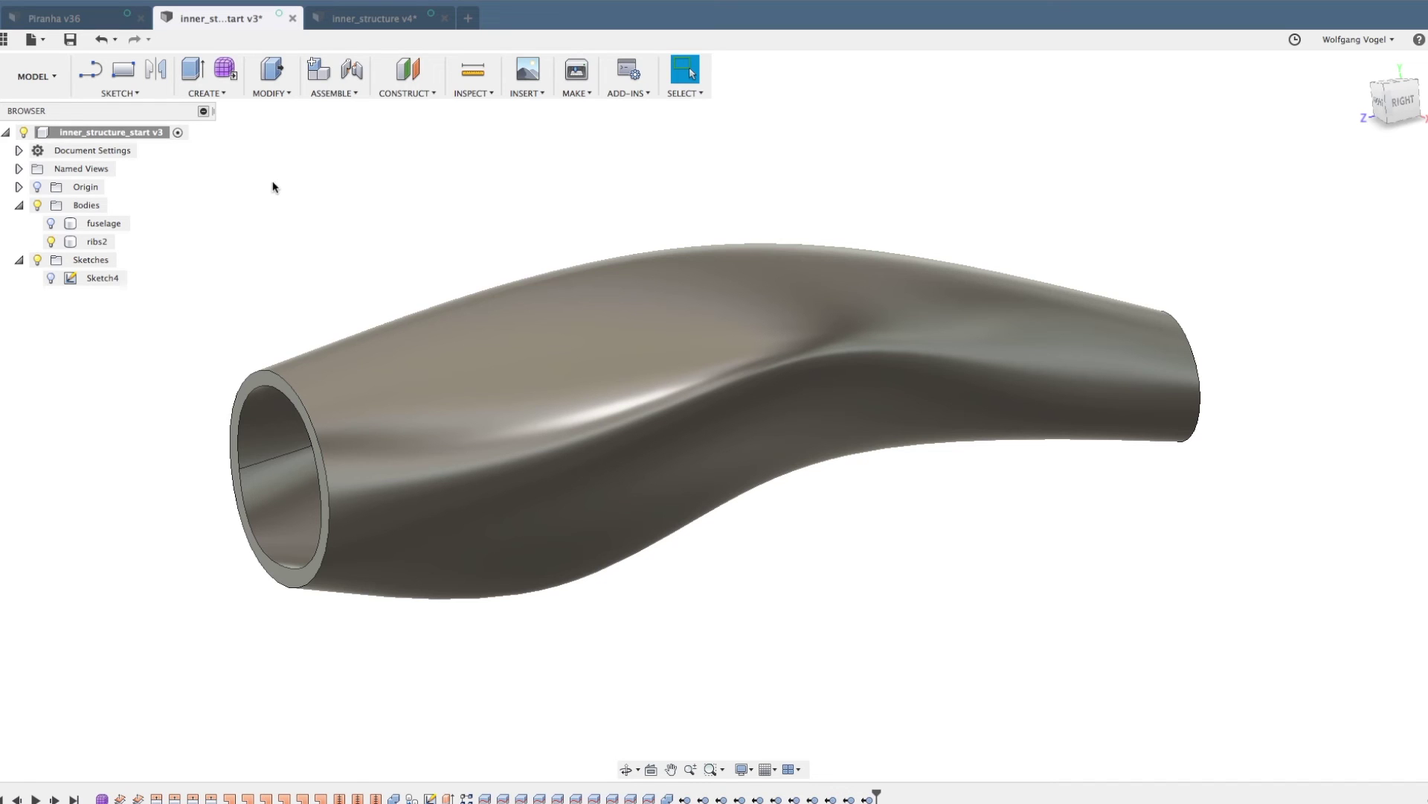
pyautogui.click(120, 93)
pyautogui.moveTo(146, 149)
pyautogui.click(255, 160)
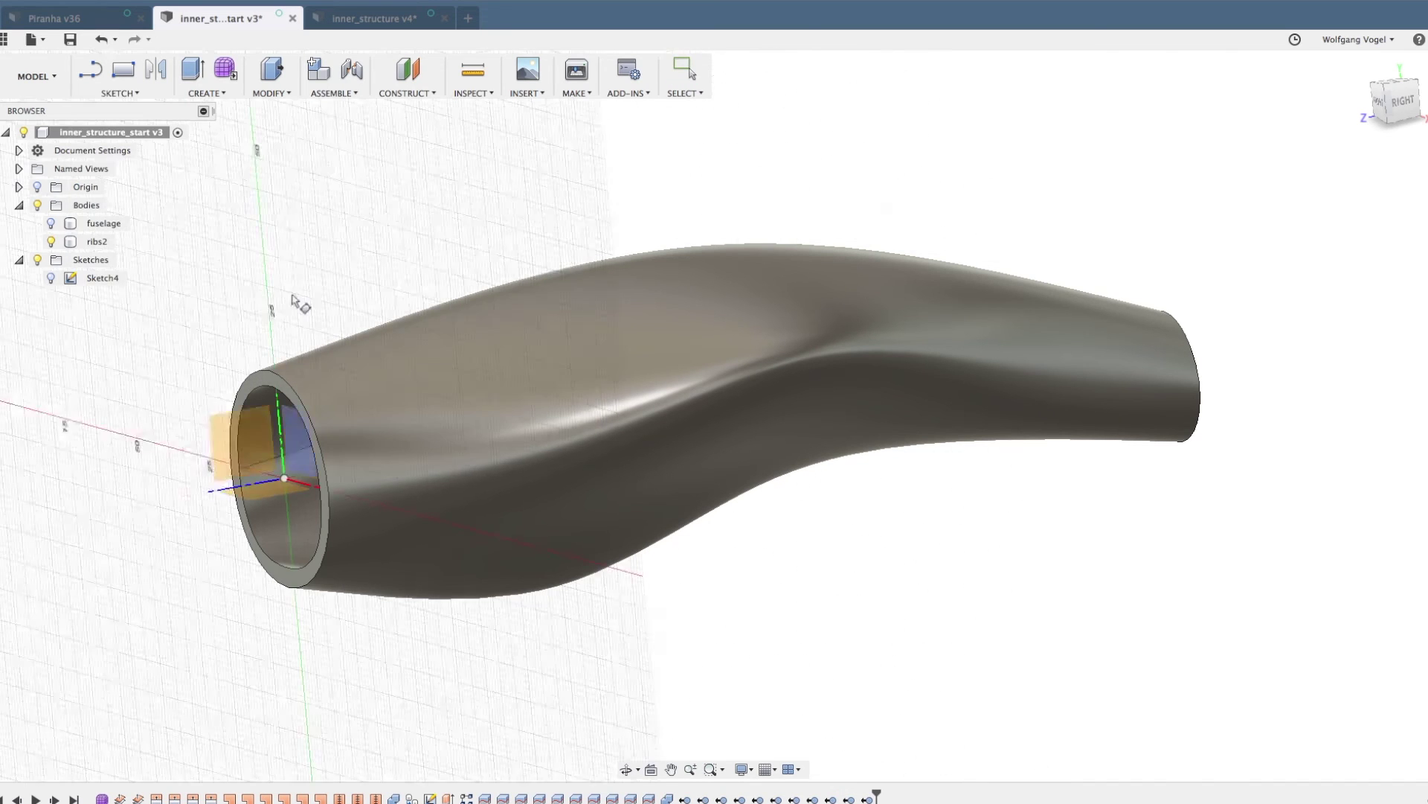
pyautogui.click(245, 446)
pyautogui.scroll(3, 536, 632)
pyautogui.click(266, 342)
pyautogui.click(607, 744)
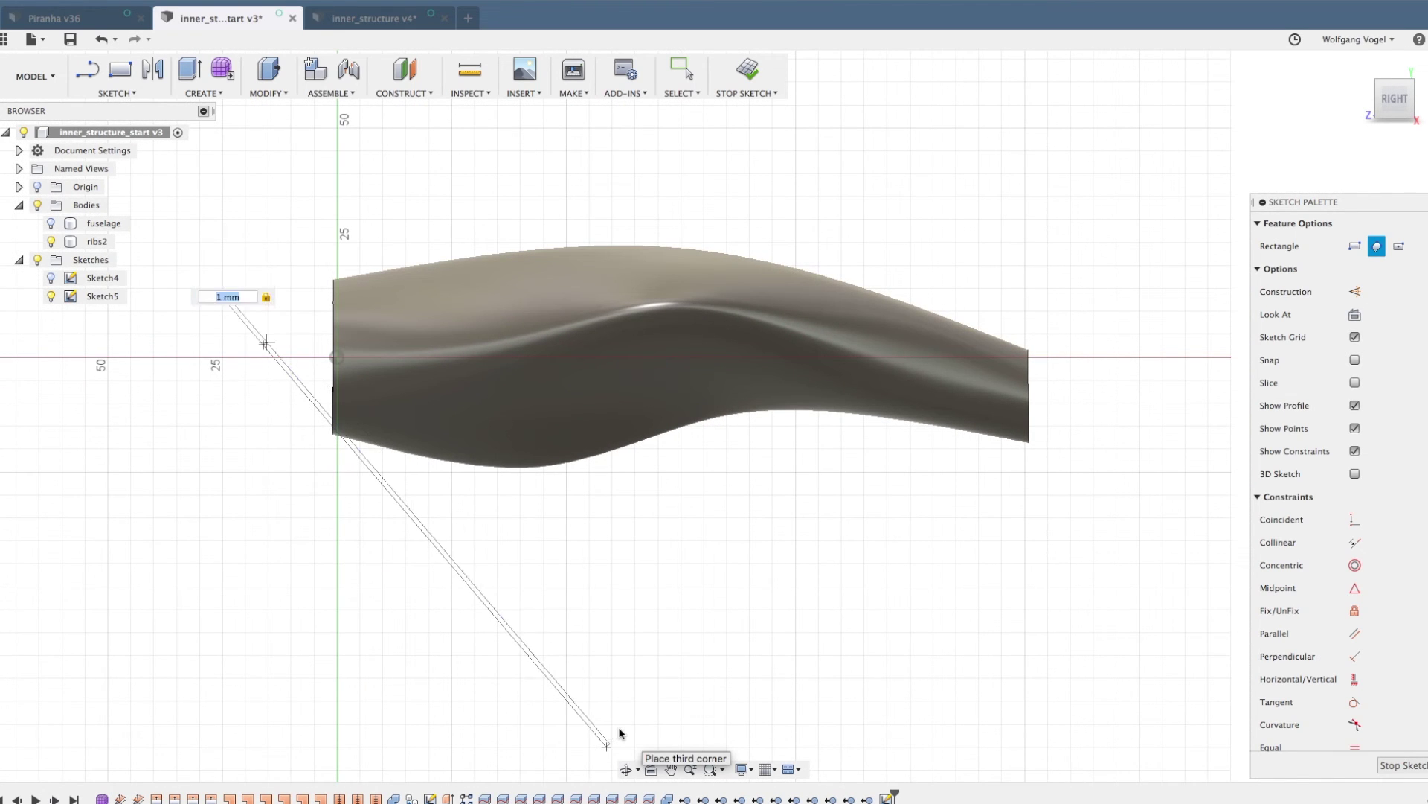
pyautogui.click(622, 732)
# - Add a horizontal construction line from the rectangle's upper corner and set its angle to the rectangle's long edge to 45°
pyautogui.press('l')
pyautogui.click(265, 344)
pyautogui.click(222, 347)
pyautogui.press('Escape')
pyautogui.scroll(5, 239, 343)
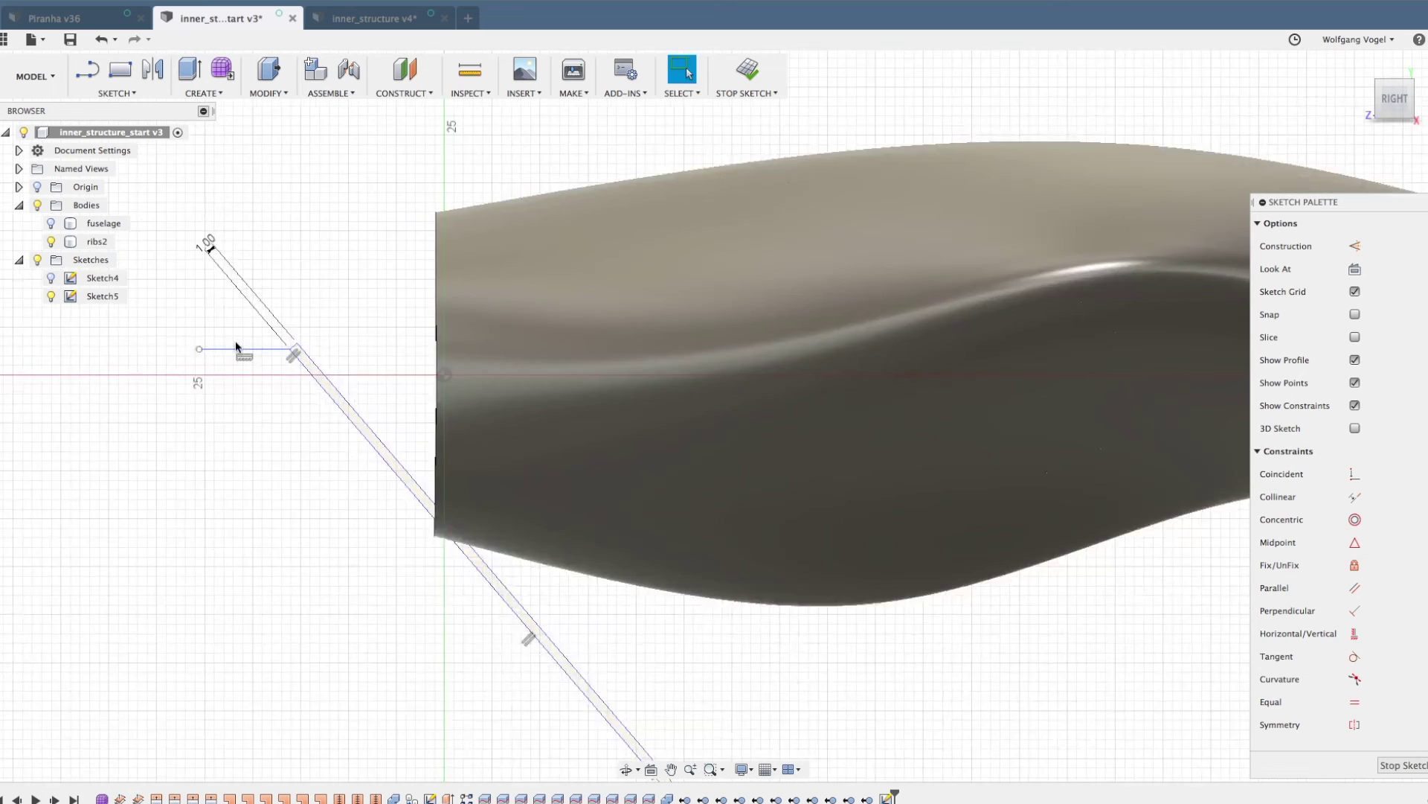
pyautogui.press('d')
pyautogui.click(256, 350)
pyautogui.click(329, 381)
pyautogui.click(415, 395)
pyautogui.write('45x')
pyautogui.scroll(-5, 290, 380)
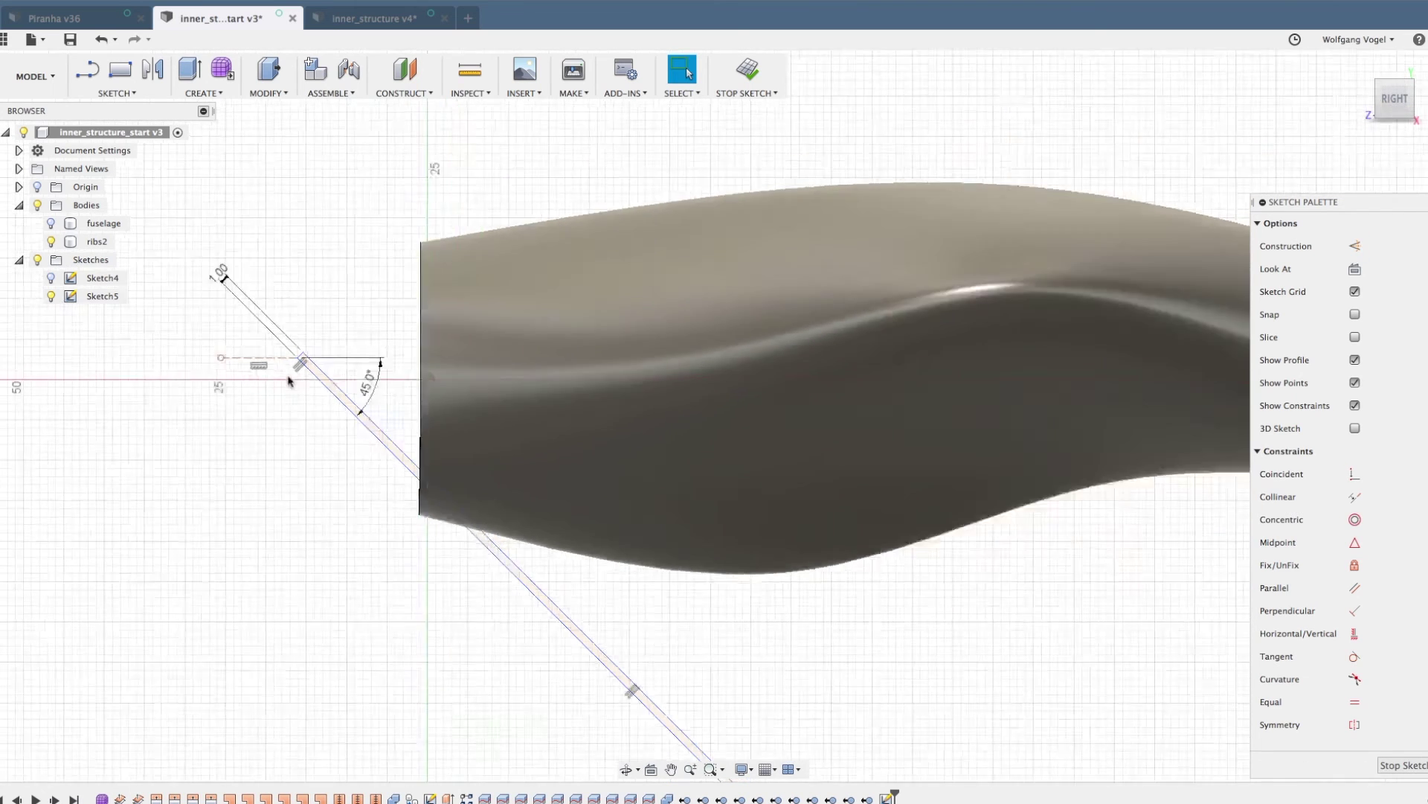
# - Dimension the slanted rectangle's long edge and set its length to 130 mm
pyautogui.press('d')
pyautogui.click(462, 485)
pyautogui.click(441, 522)
pyautogui.write('120')
pyautogui.press('Return')
pyautogui.press('Escape')
pyautogui.doubleClick(449, 539)
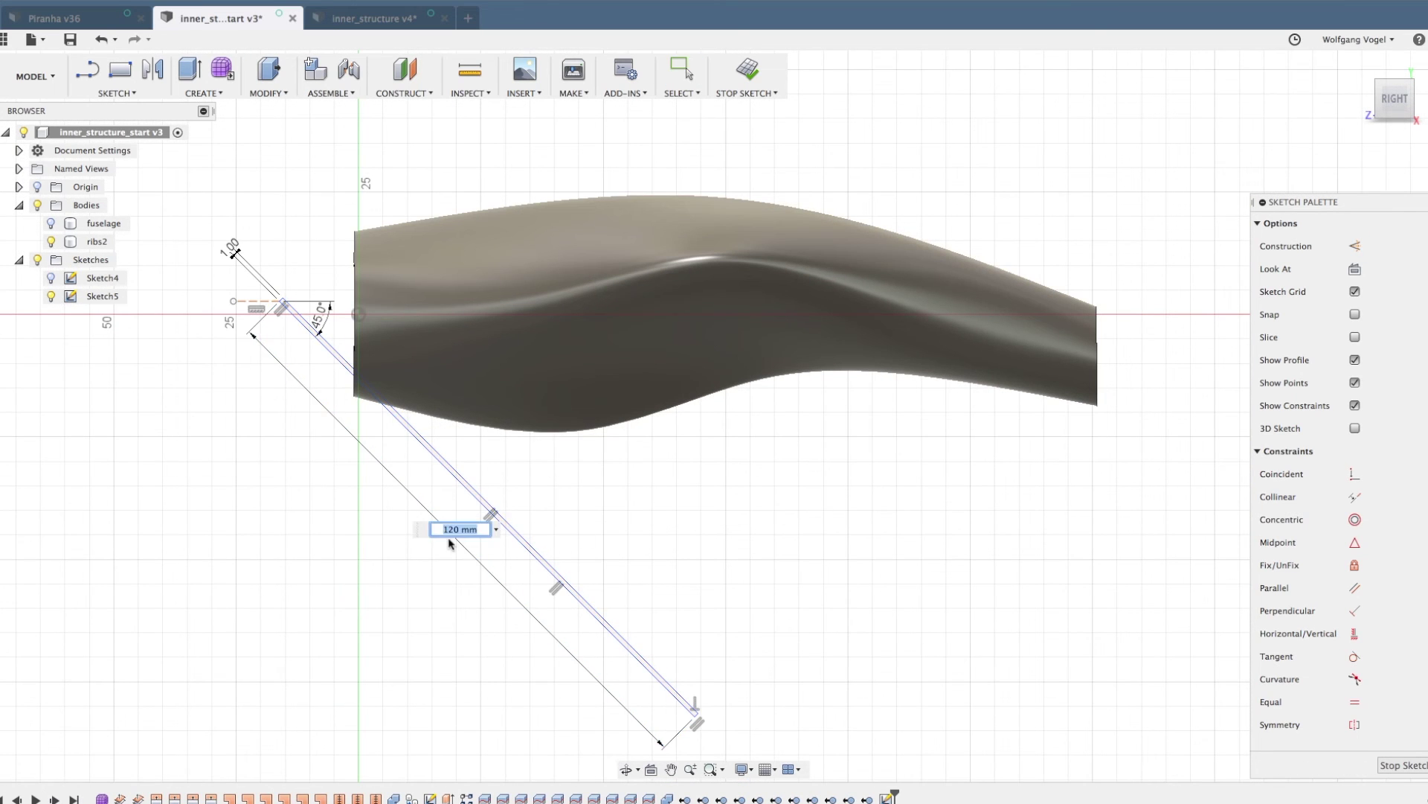
pyautogui.write('130')
pyautogui.press('Return')
# - Shift the slanted rectangle slightly toward the nose, and show the fuselage with its existing rib cuts in place of ribs2
pyautogui.scroll(-4, 580, 454)
pyautogui.scroll(2, 576, 455)
pyautogui.moveTo(338, 327); pyautogui.dragTo(349, 323)
pyautogui.click(51, 224)
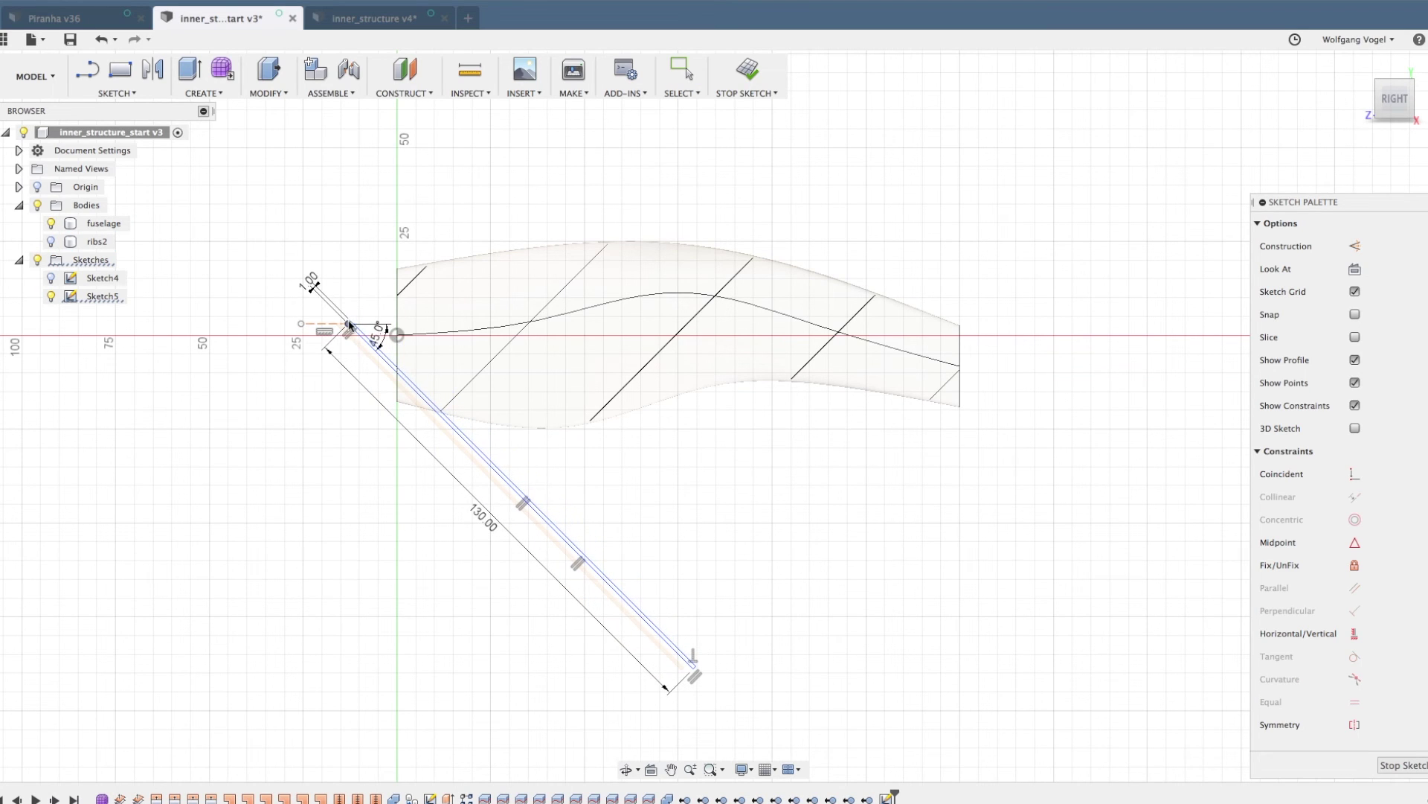
pyautogui.click(312, 285)
# - In the Patch workspace, extrude the slanted rectangle symmetrically as a surface with a distance of 50 mm
pyautogui.press('e')
pyautogui.click(37, 76)
pyautogui.click(45, 137)
pyautogui.click(201, 93)
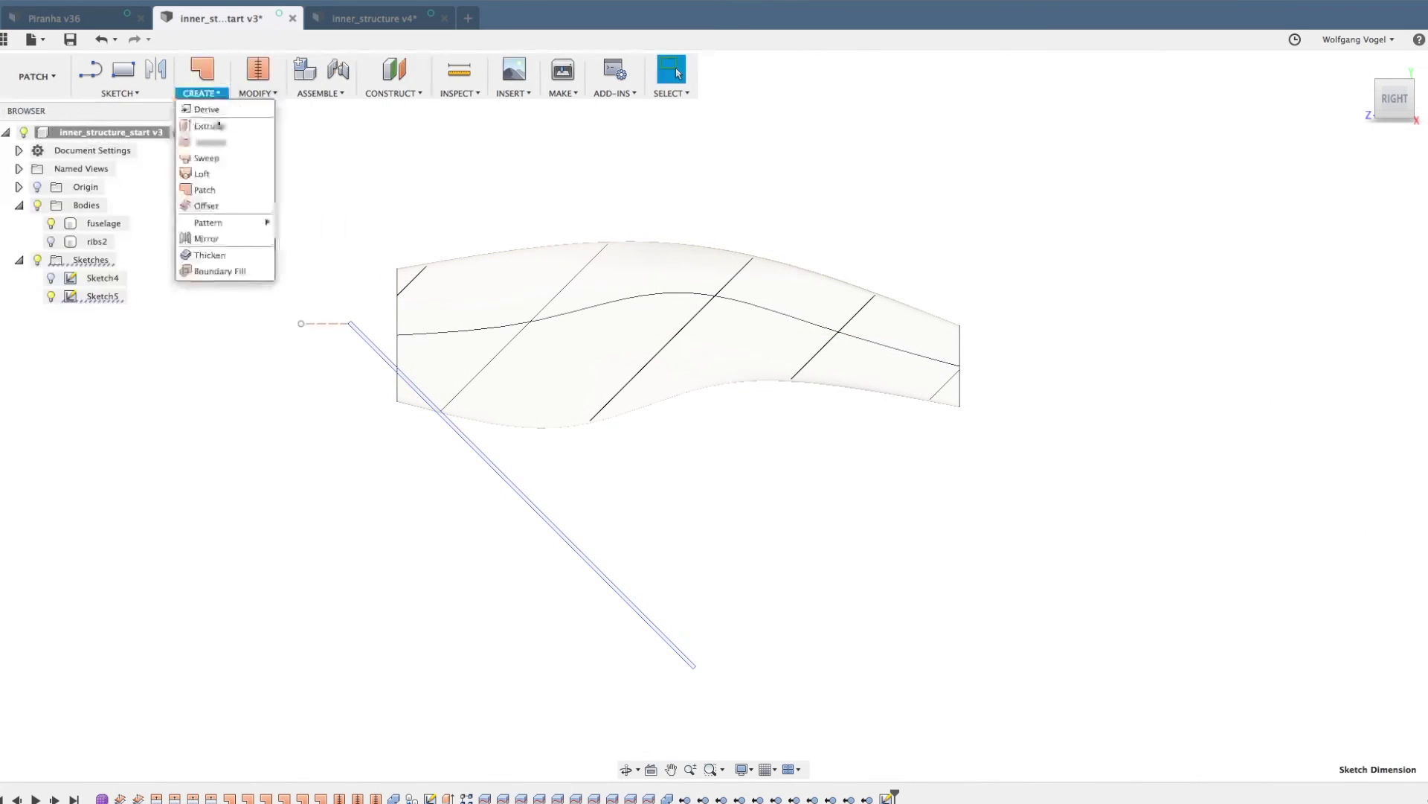
pyautogui.click(214, 125)
pyautogui.click(471, 448)
pyautogui.keyDown('shift'); pyautogui.moveTo(472, 448); pyautogui.dragTo(424, 462, button='middle'); pyautogui.keyUp('shift')
pyautogui.click(1377, 292)
pyautogui.click(1367, 344)
pyautogui.write('50')
pyautogui.press('Return')
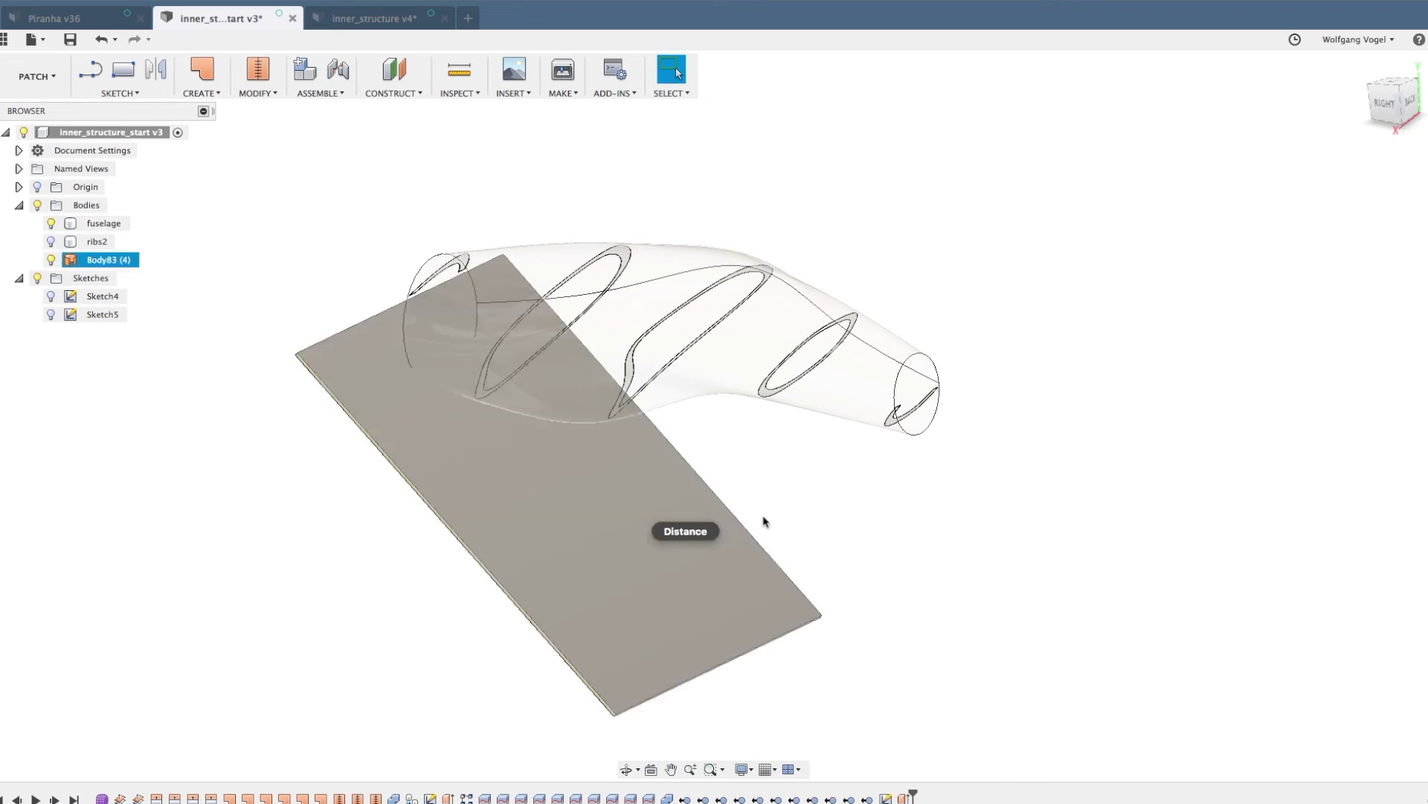
# - Start a rectangular pattern of the slat surface body, using its short edge as the direction
pyautogui.keyDown('shift'); pyautogui.moveTo(765, 520); pyautogui.dragTo(786, 531, button='middle'); pyautogui.keyUp('shift')
pyautogui.scroll(2, 302, 201)
pyautogui.click(205, 93)
pyautogui.moveTo(223, 222)
pyautogui.click(328, 227)
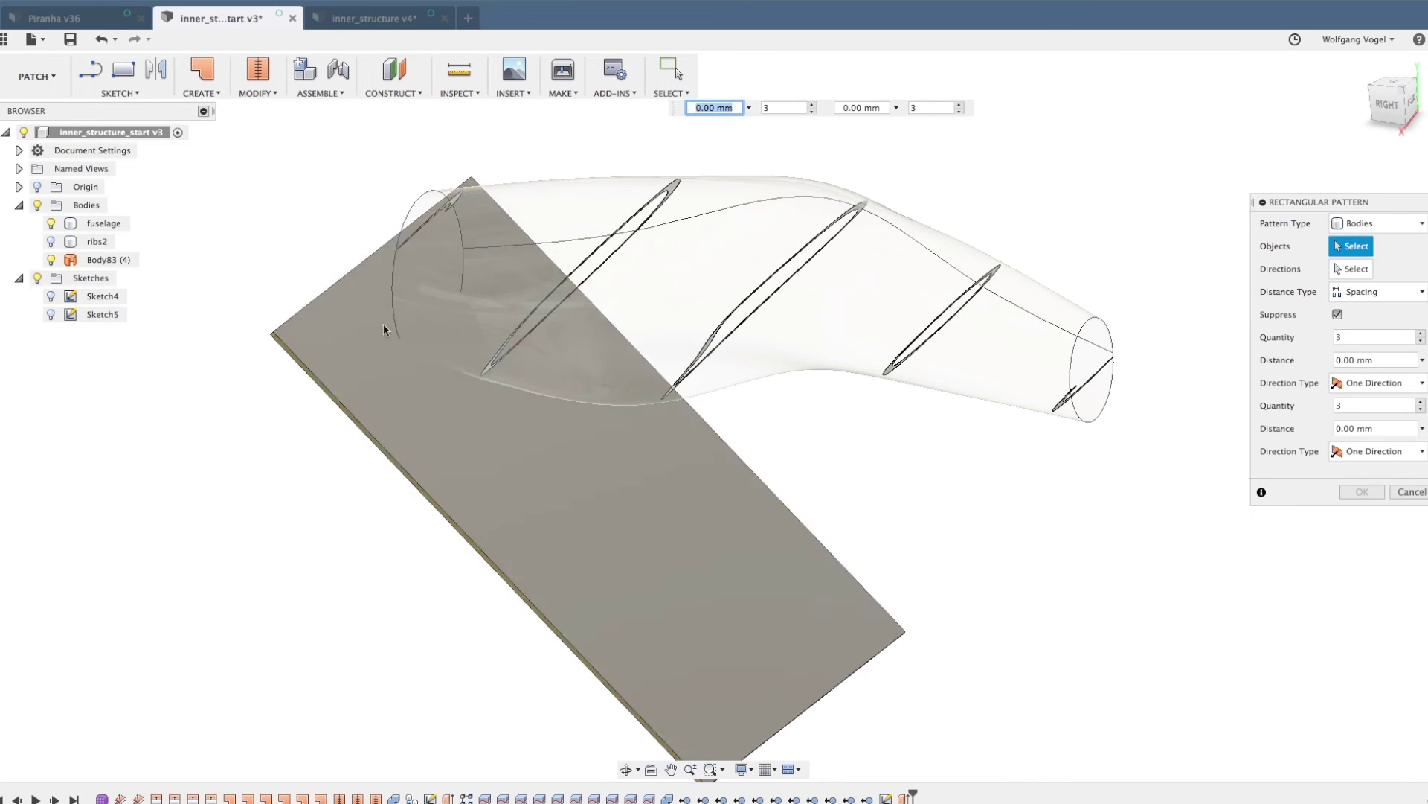
pyautogui.click(387, 328)
pyautogui.click(1360, 269)
pyautogui.keyDown('shift'); pyautogui.moveTo(472, 395); pyautogui.dragTo(476, 435, button='middle'); pyautogui.keyUp('shift')
pyautogui.scroll(5, 365, 375)
pyautogui.click(382, 366)
pyautogui.scroll(-5, 328, 401)
pyautogui.keyDown('shift'); pyautogui.moveTo(681, 406); pyautogui.dragTo(679, 516, button='middle'); pyautogui.keyUp('shift')
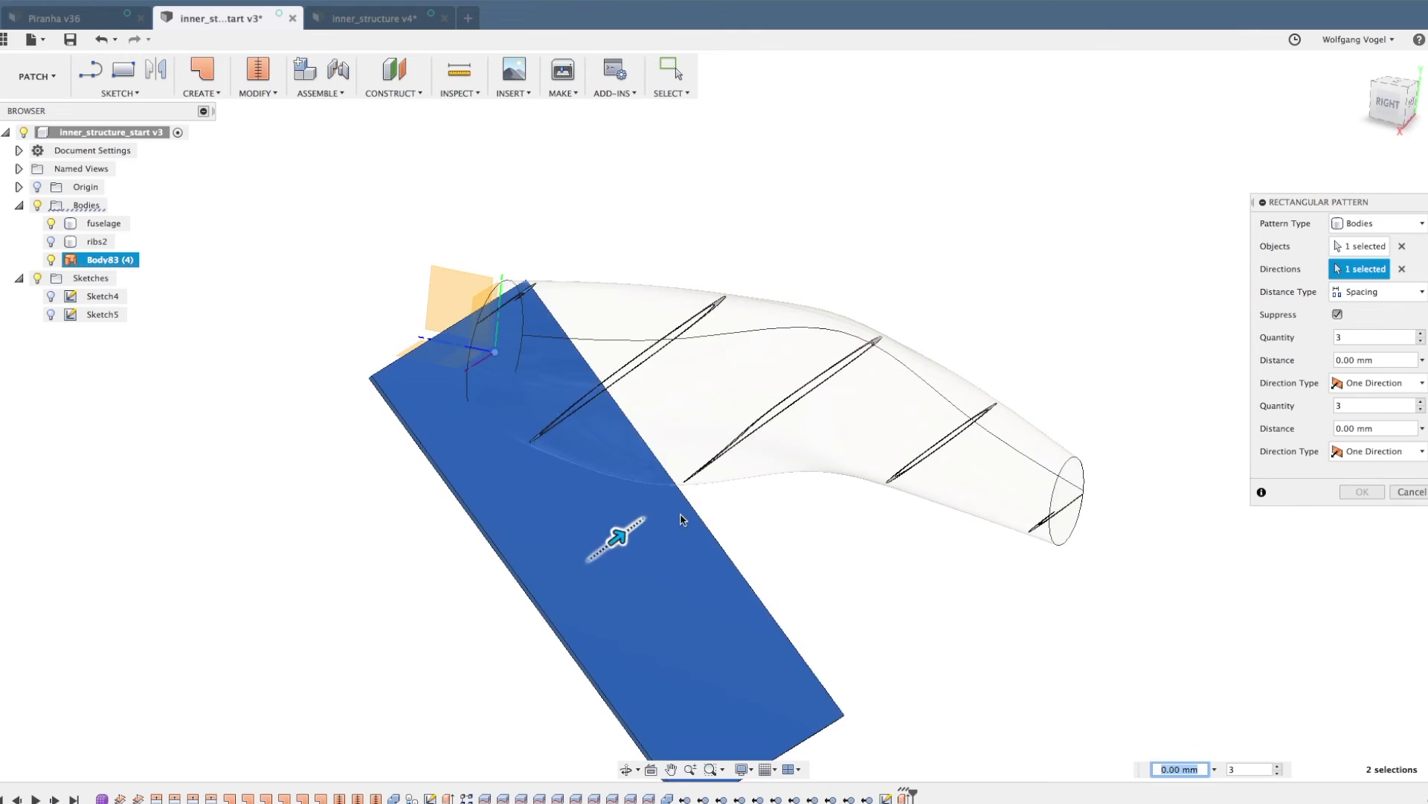
# - Set the slat pattern to a quantity of 5 with 27 mm spacing along the fuselage, and create it
pyautogui.click(1389, 105)
pyautogui.moveTo(609, 568); pyautogui.dragTo(694, 511)
pyautogui.press('Tab')
pyautogui.write('4')
pyautogui.press('Tab')
pyautogui.write('28')
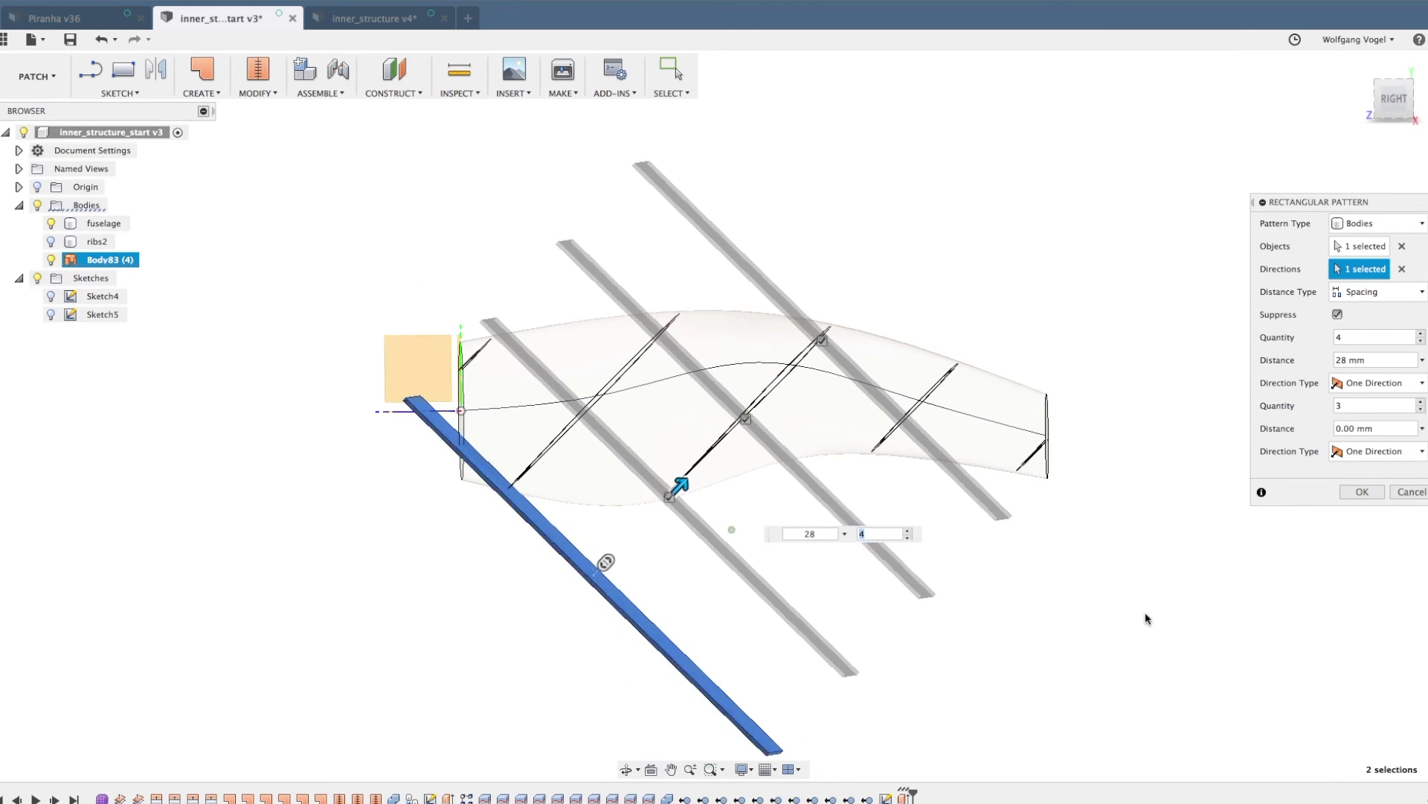
pyautogui.keyDown('shift'); pyautogui.moveTo(1148, 618); pyautogui.dragTo(1109, 600, button='middle'); pyautogui.keyUp('shift')
pyautogui.click(898, 539)
pyautogui.keyDown('shift'); pyautogui.moveTo(1250, 650); pyautogui.dragTo(1231, 640, button='middle'); pyautogui.keyUp('shift')
pyautogui.doubleClick(800, 547)
pyautogui.write('27')
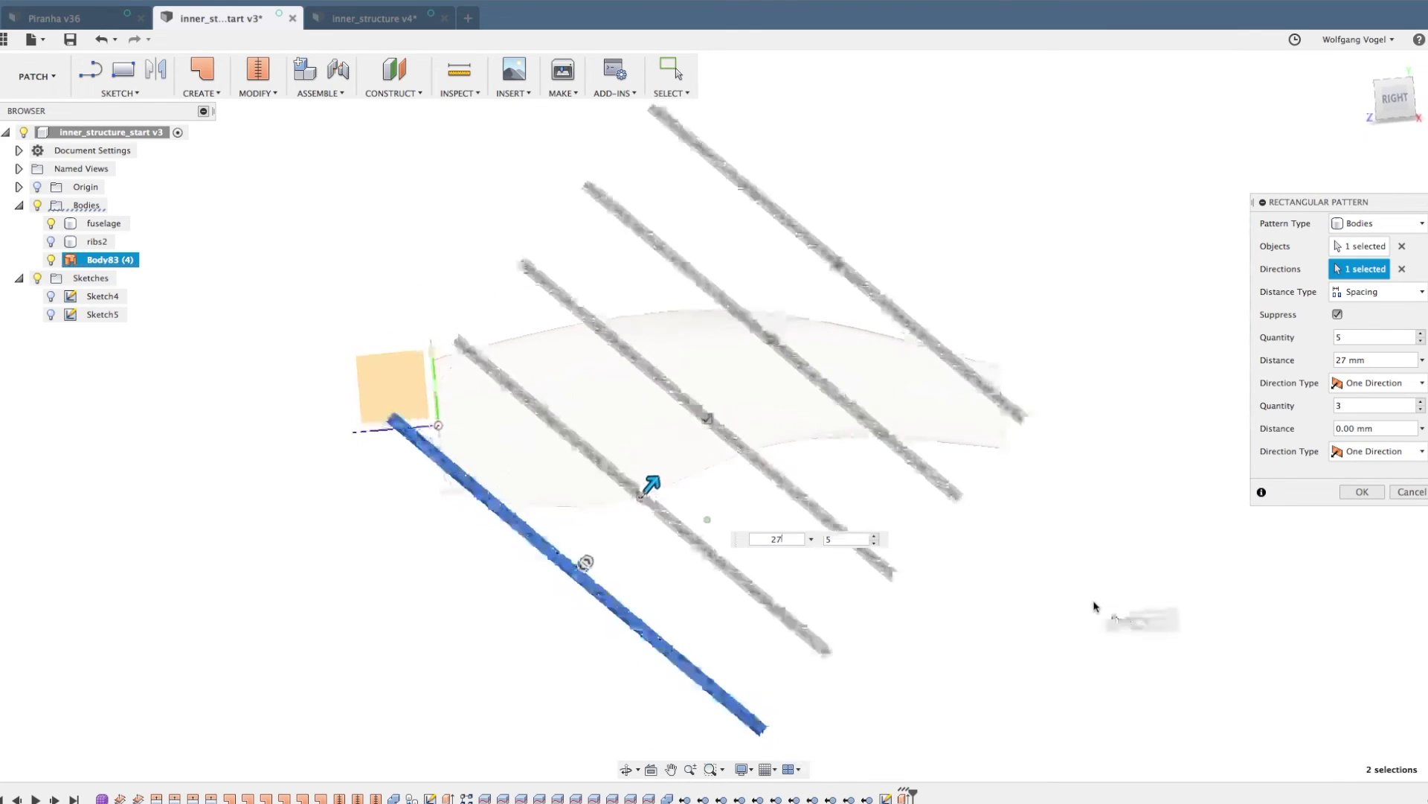
pyautogui.click(1363, 492)
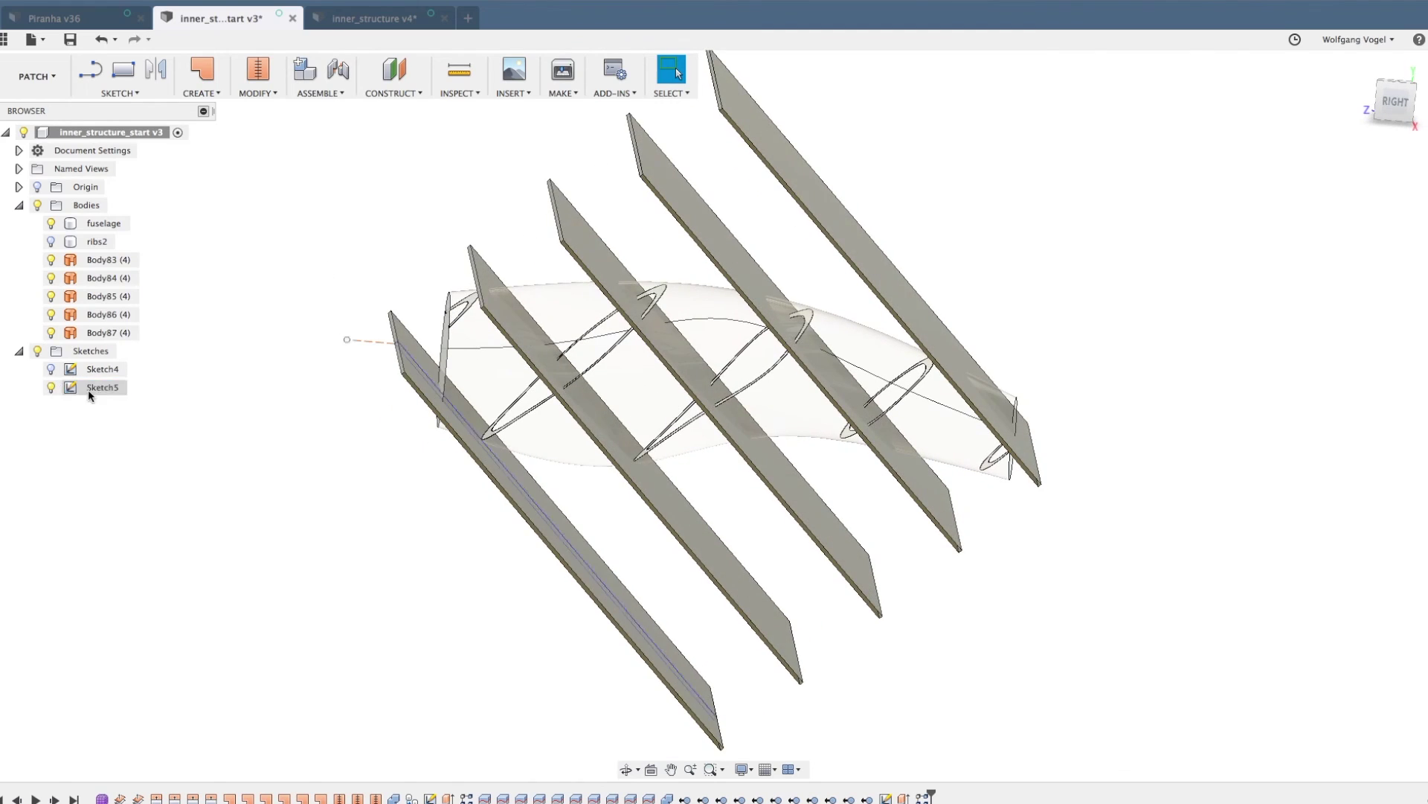
# - Hide Sketch5 and the fuselage, and show the ribs2 body
pyautogui.doubleClick(102, 386)
pyautogui.click(1402, 766)
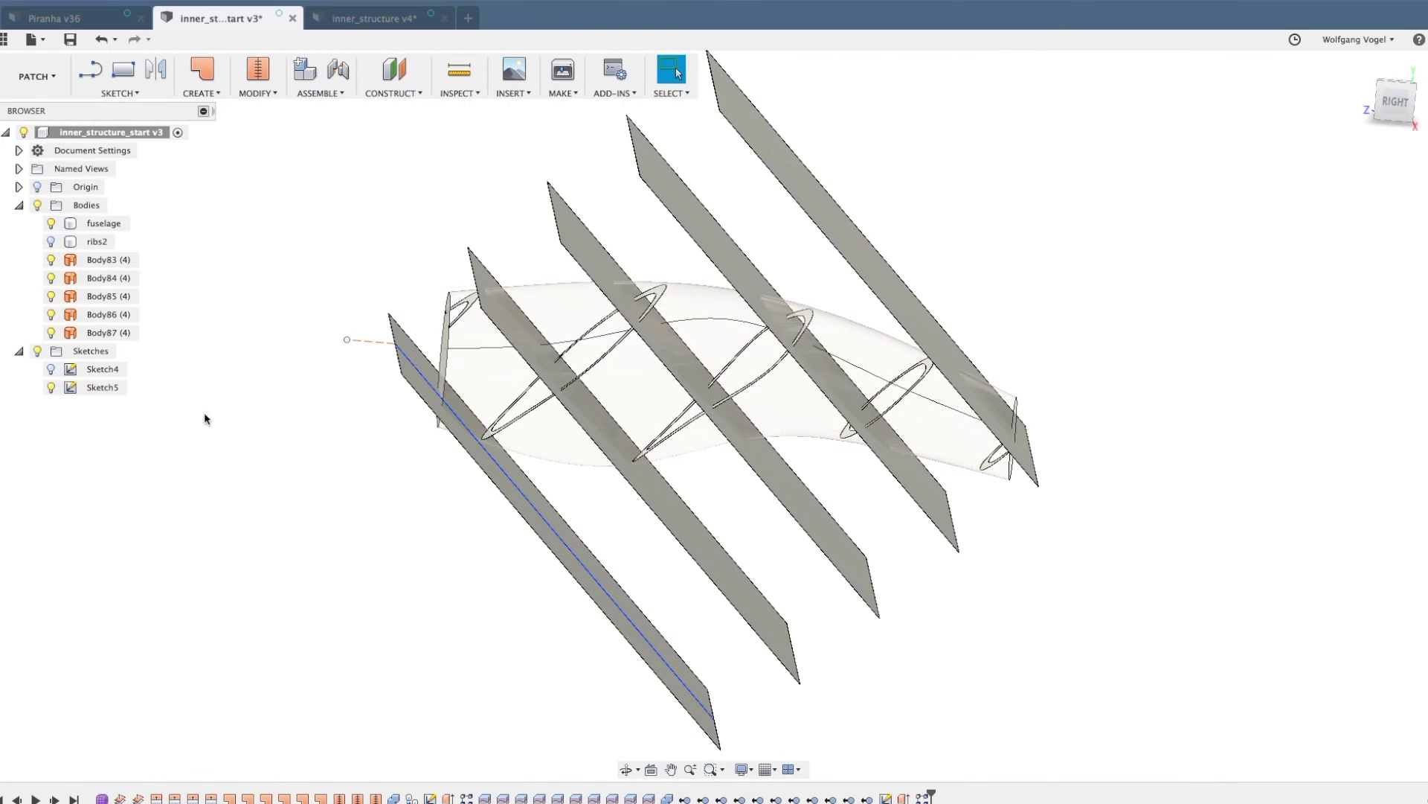
pyautogui.click(51, 387)
pyautogui.keyDown('shift'); pyautogui.moveTo(399, 580); pyautogui.dragTo(439, 595, button='middle'); pyautogui.keyUp('shift')
pyautogui.click(52, 224)
pyautogui.click(51, 241)
# - Split ribs2 along one face of the first slat surface, Body83, and hide the cut-off nose section
pyautogui.keyDown('shift'); pyautogui.moveTo(492, 646); pyautogui.dragTo(359, 567, button='middle'); pyautogui.keyUp('shift')
pyautogui.click(258, 93)
pyautogui.click(277, 275)
pyautogui.click(565, 367)
pyautogui.click(530, 551)
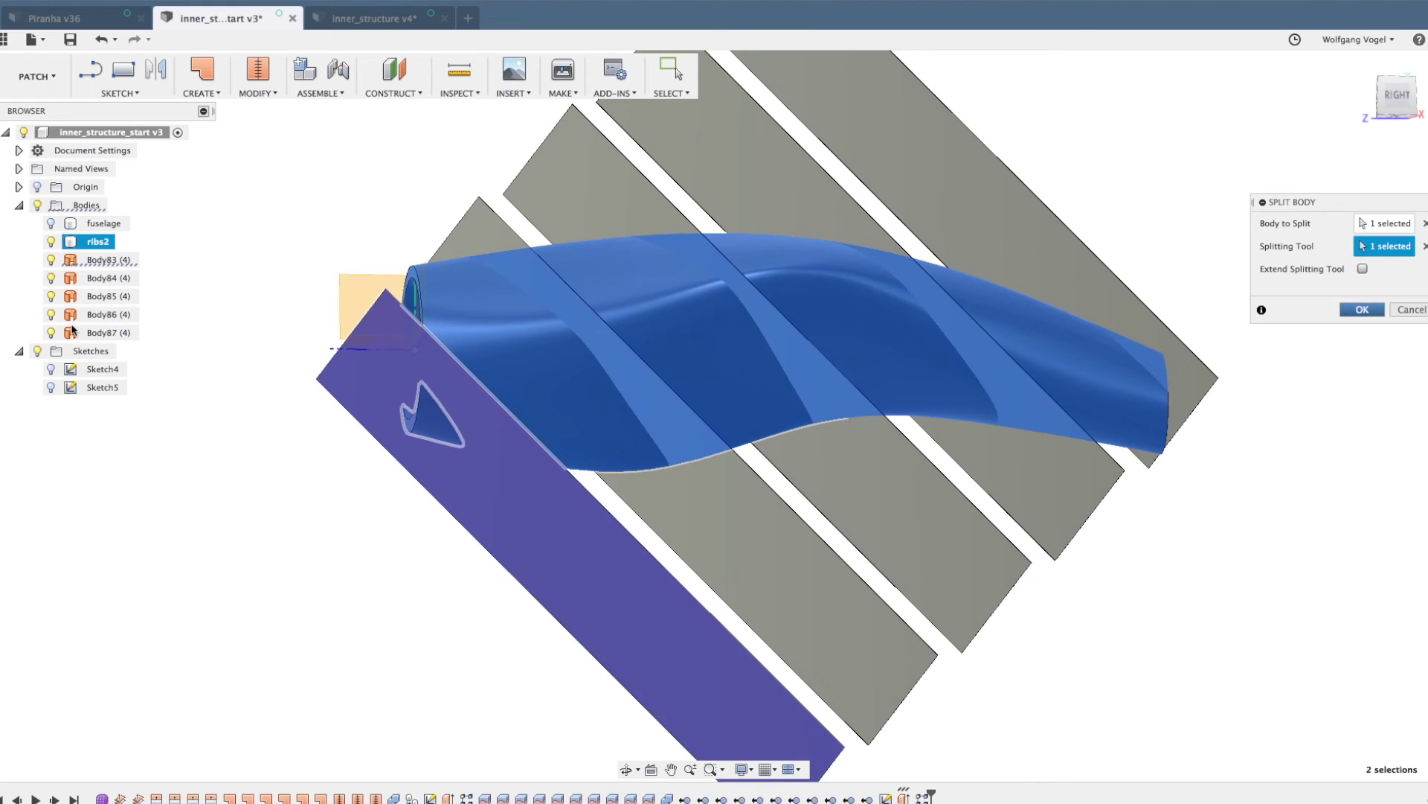
pyautogui.click(1362, 310)
pyautogui.click(52, 351)
# - Split the remaining ribs2 section along the opposite face of Body83 to separate the first rib slice
pyautogui.rightClick(296, 533)
pyautogui.click(297, 480)
pyautogui.click(717, 412)
pyautogui.click(1376, 246)
pyautogui.keyDown('shift'); pyautogui.moveTo(554, 494); pyautogui.dragTo(537, 545, button='middle'); pyautogui.keyUp('shift')
pyautogui.click(537, 545)
pyautogui.press('Return')
# - Split the long rear ribs2 section along the front face of Body84, and hide the offcut ahead of it
pyautogui.keyDown('shift'); pyautogui.moveTo(217, 520); pyautogui.dragTo(398, 600, button='middle'); pyautogui.keyUp('shift')
pyautogui.rightClick(398, 595)
pyautogui.click(398, 542)
pyautogui.click(551, 477)
pyautogui.click(1377, 247)
pyautogui.click(819, 617)
pyautogui.click(1362, 309)
pyautogui.click(51, 388)
# - Split ribs2 (2) along the rear face of Body84 to separate the second rib slice, and hide Body84
pyautogui.click(751, 439)
pyautogui.click(1376, 246)
pyautogui.keyDown('shift'); pyautogui.moveTo(714, 416); pyautogui.dragTo(456, 383, button='middle'); pyautogui.keyUp('shift')
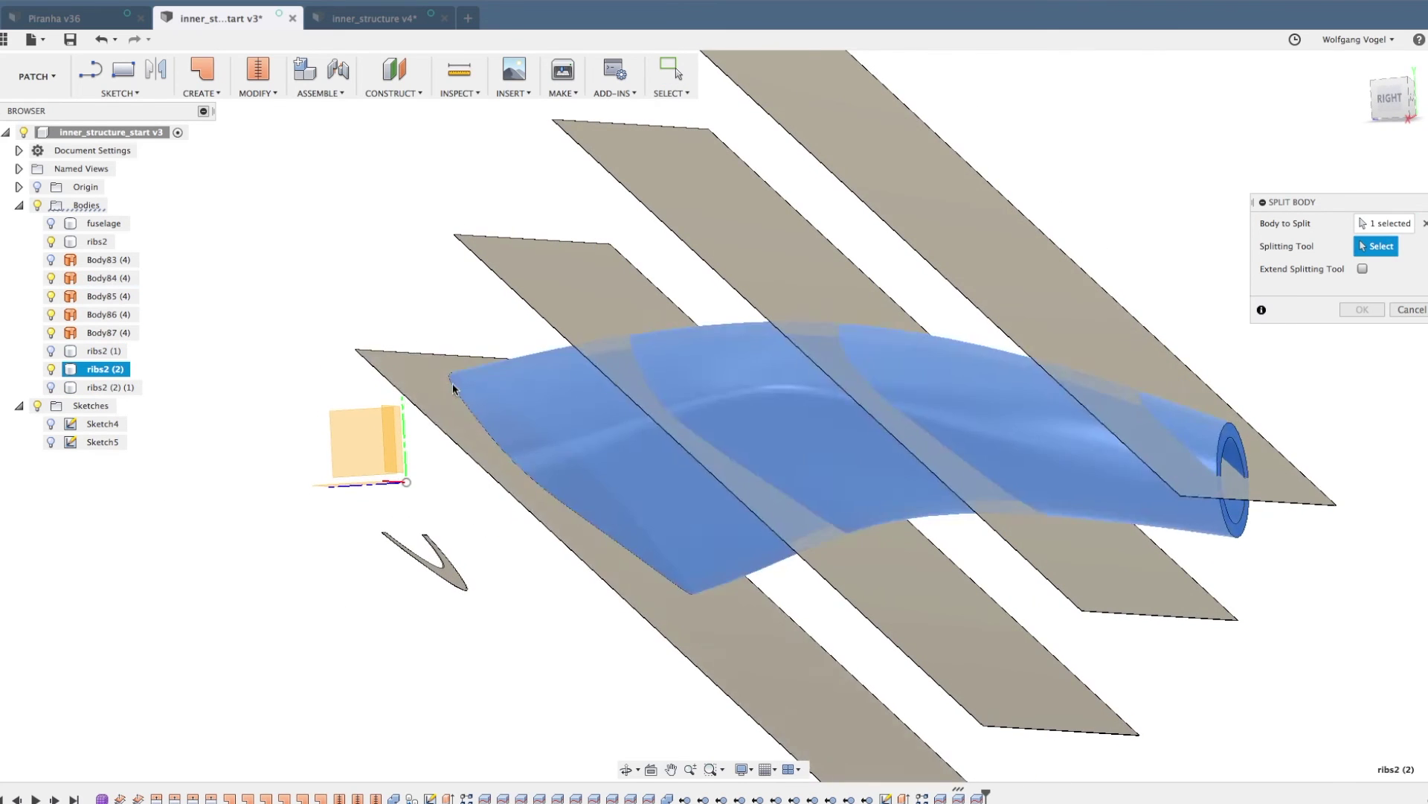
pyautogui.click(450, 384)
pyautogui.click(1362, 309)
pyautogui.click(52, 278)
# - Split the rear section ribs2 (2) (2) along the front face of Body85, and hide the offcut ahead of it
pyautogui.keyDown('shift'); pyautogui.moveTo(257, 459); pyautogui.dragTo(714, 456, button='middle'); pyautogui.keyUp('shift')
pyautogui.rightClick(714, 457)
pyautogui.click(714, 403)
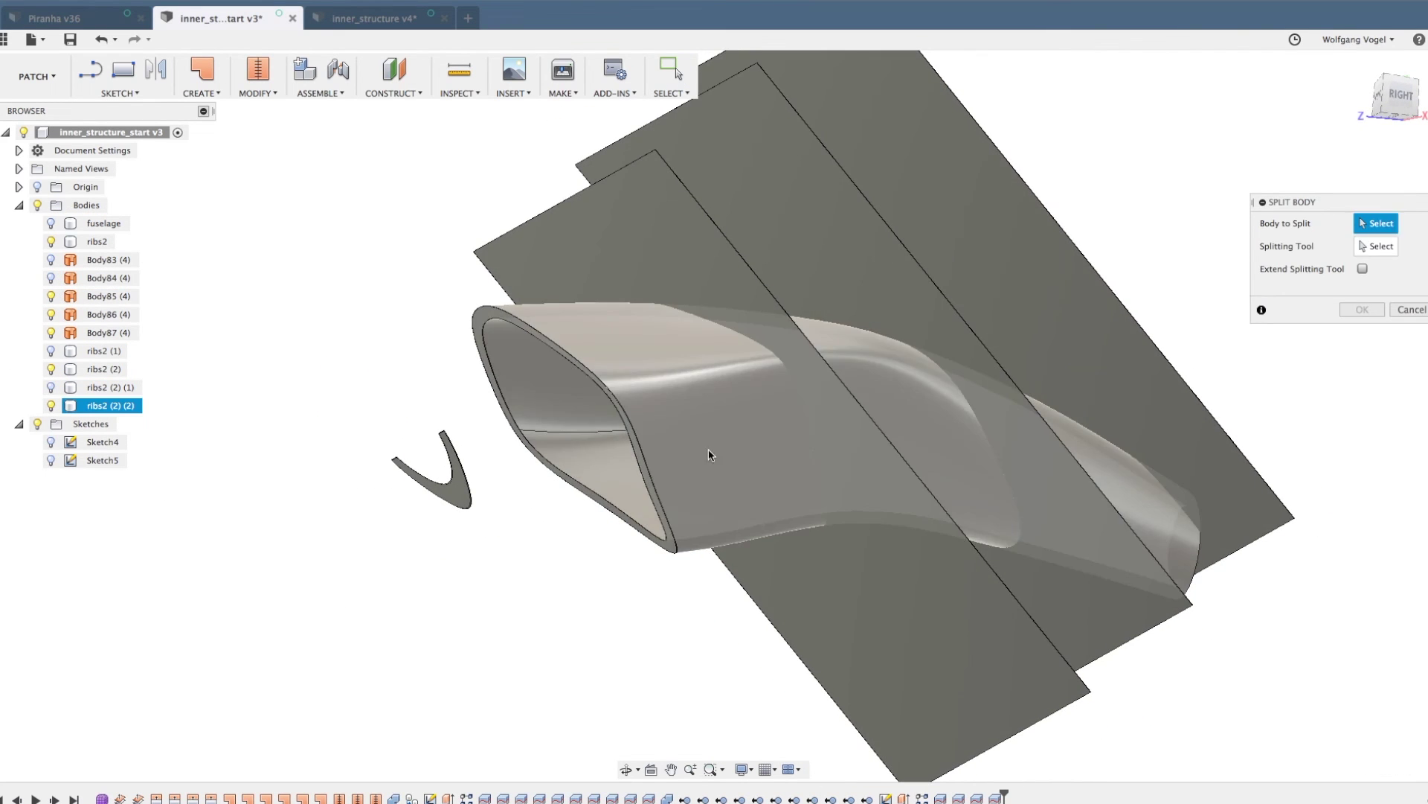
pyautogui.click(733, 606)
pyautogui.click(1362, 309)
pyautogui.click(51, 424)
# - Split the remaining rear section along the rear face of Body85 to separate the third rib slice
pyautogui.rightClick(956, 455)
pyautogui.click(956, 402)
pyautogui.click(957, 455)
pyautogui.keyDown('shift'); pyautogui.moveTo(957, 455); pyautogui.dragTo(663, 326, button='middle'); pyautogui.keyUp('shift')
pyautogui.click(466, 402)
pyautogui.press('Return')
# - Split the rear section ribs2 (2) (2) (2) along the front face of Body86
pyautogui.keyDown('shift'); pyautogui.moveTo(256, 411); pyautogui.dragTo(308, 328, button='middle'); pyautogui.keyUp('shift')
pyautogui.rightClick(744, 417)
pyautogui.click(744, 364)
pyautogui.click(744, 417)
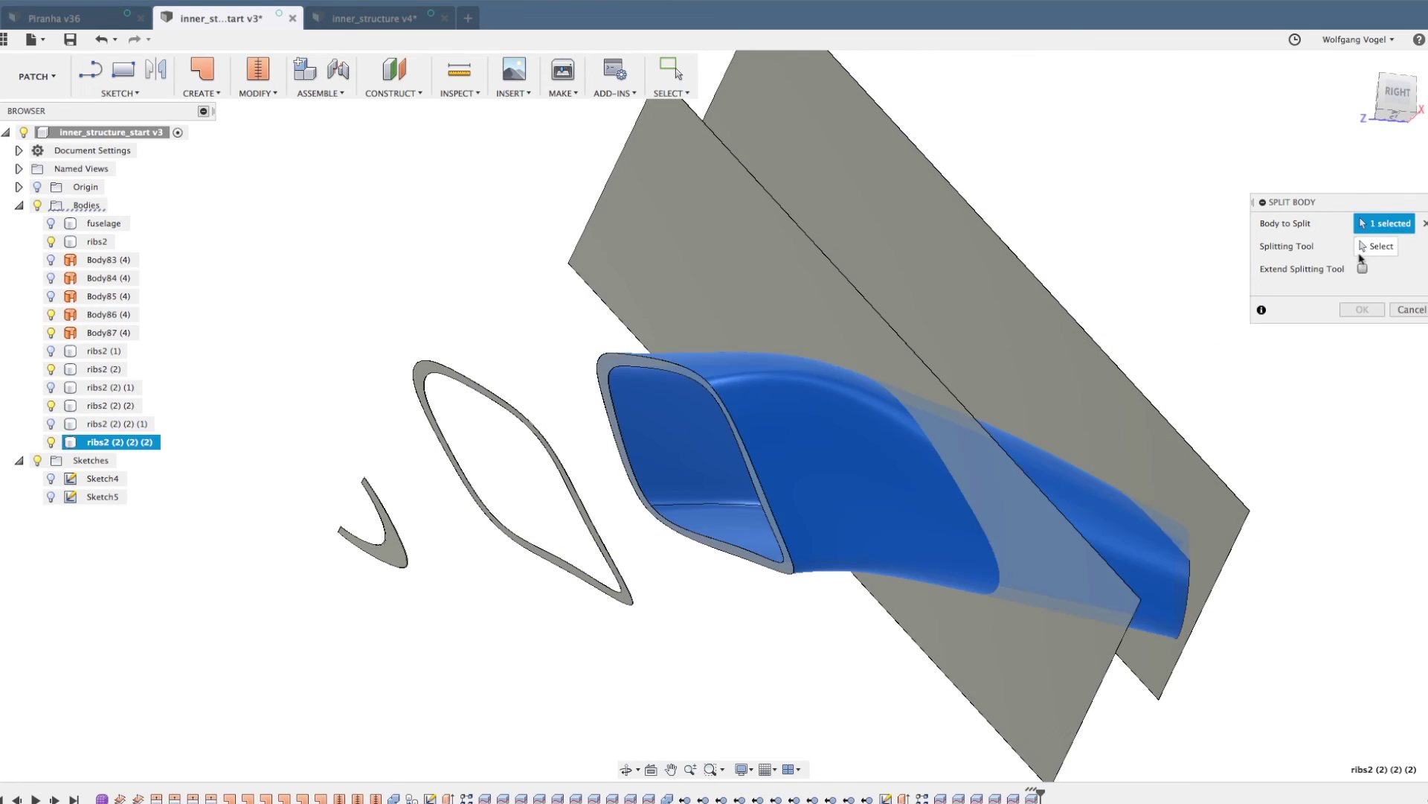
pyautogui.click(851, 303)
pyautogui.press('Return')
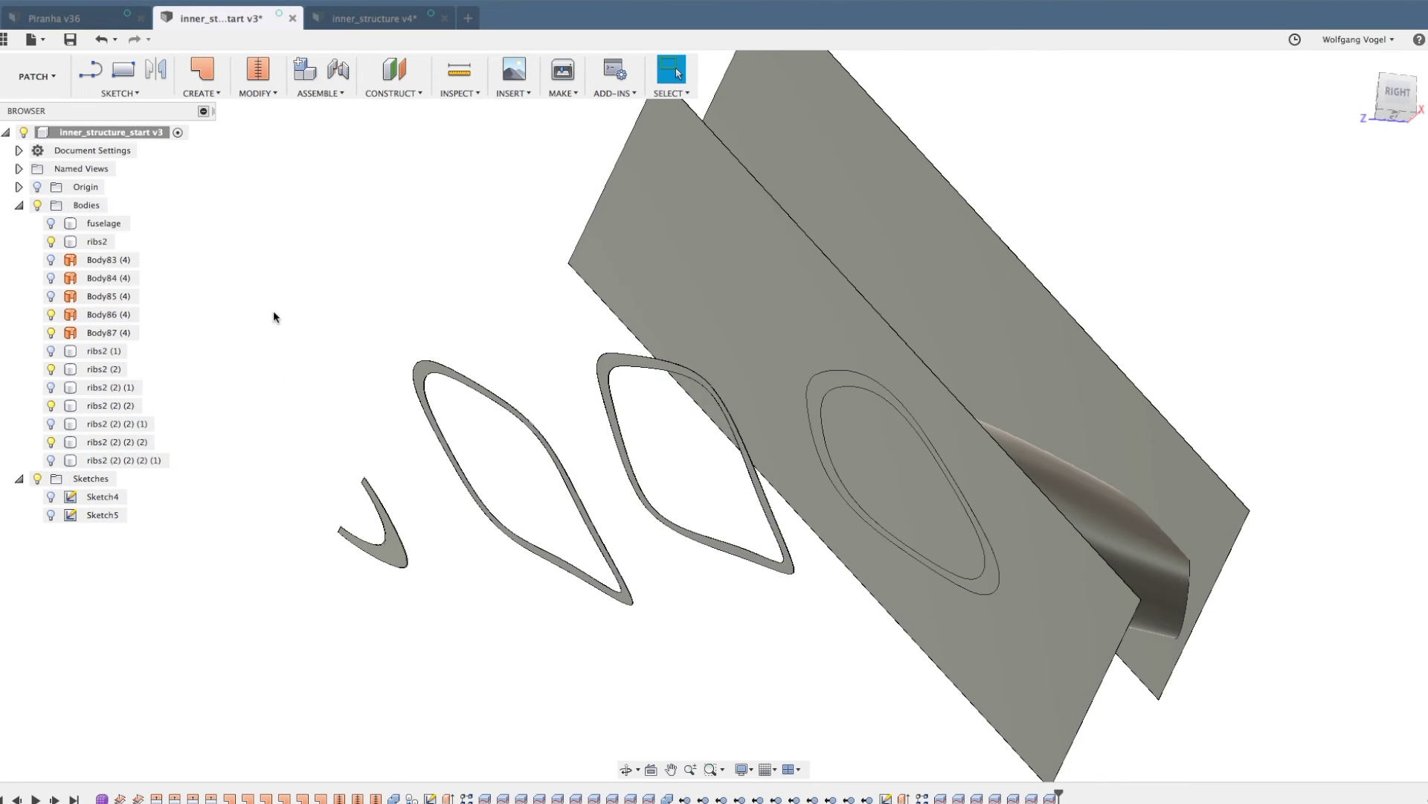
# - Split the remaining rear section along the rear face of Body86 to separate the fourth rib slice, and hide Body86
pyautogui.keyDown('shift'); pyautogui.moveTo(1243, 469); pyautogui.dragTo(909, 387, button='middle'); pyautogui.keyUp('shift')
pyautogui.press('Return')
pyautogui.click(50, 315)
# - Split the tail section along the front face of Body87, and hide the offcut ahead of it
pyautogui.rightClick(909, 387)
pyautogui.click(909, 342)
pyautogui.click(911, 461)
pyautogui.click(1375, 247)
pyautogui.click(918, 309)
pyautogui.click(1362, 310)
pyautogui.keyDown('shift'); pyautogui.moveTo(1209, 293); pyautogui.dragTo(1104, 299, button='middle'); pyautogui.keyUp('shift')
pyautogui.click(50, 497)
# - Split the tail section along the rear face of Body87 to separate the fifth rib slice, and hide Body87
pyautogui.rightClick(959, 417)
pyautogui.click(960, 372)
pyautogui.click(1046, 501)
pyautogui.click(1377, 246)
pyautogui.click(1034, 393)
pyautogui.press('Return')
pyautogui.click(51, 332)
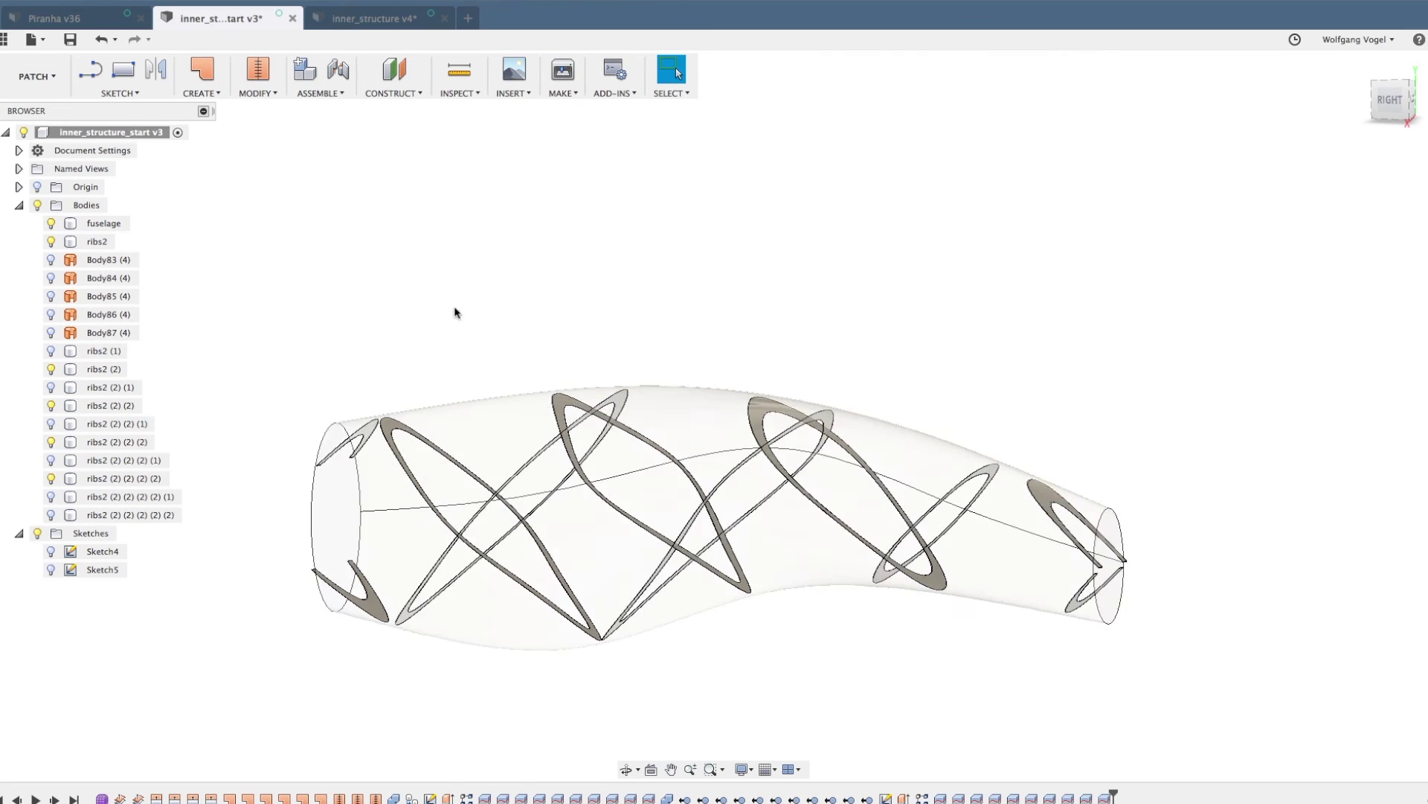
# - Examine the five ribs2 slices on their own and inside the fuselage against the first set of rib cuts
pyautogui.keyDown('shift'); pyautogui.moveTo(455, 313); pyautogui.dragTo(744, 245, button='middle'); pyautogui.keyUp('shift')
pyautogui.click(51, 223)
pyautogui.keyDown('shift'); pyautogui.moveTo(1134, 589); pyautogui.dragTo(1109, 623, button='middle'); pyautogui.keyUp('shift')
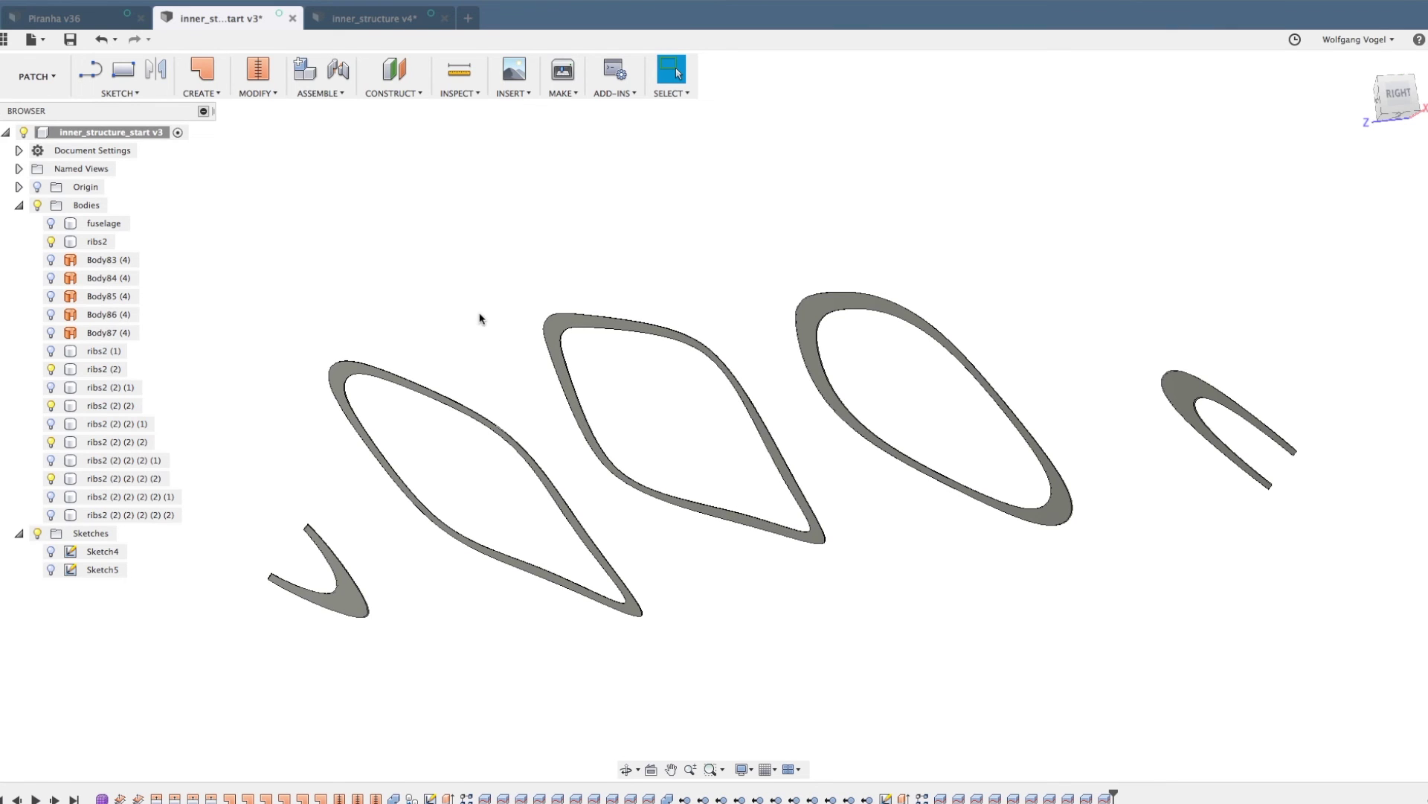
pyautogui.click(54, 225)
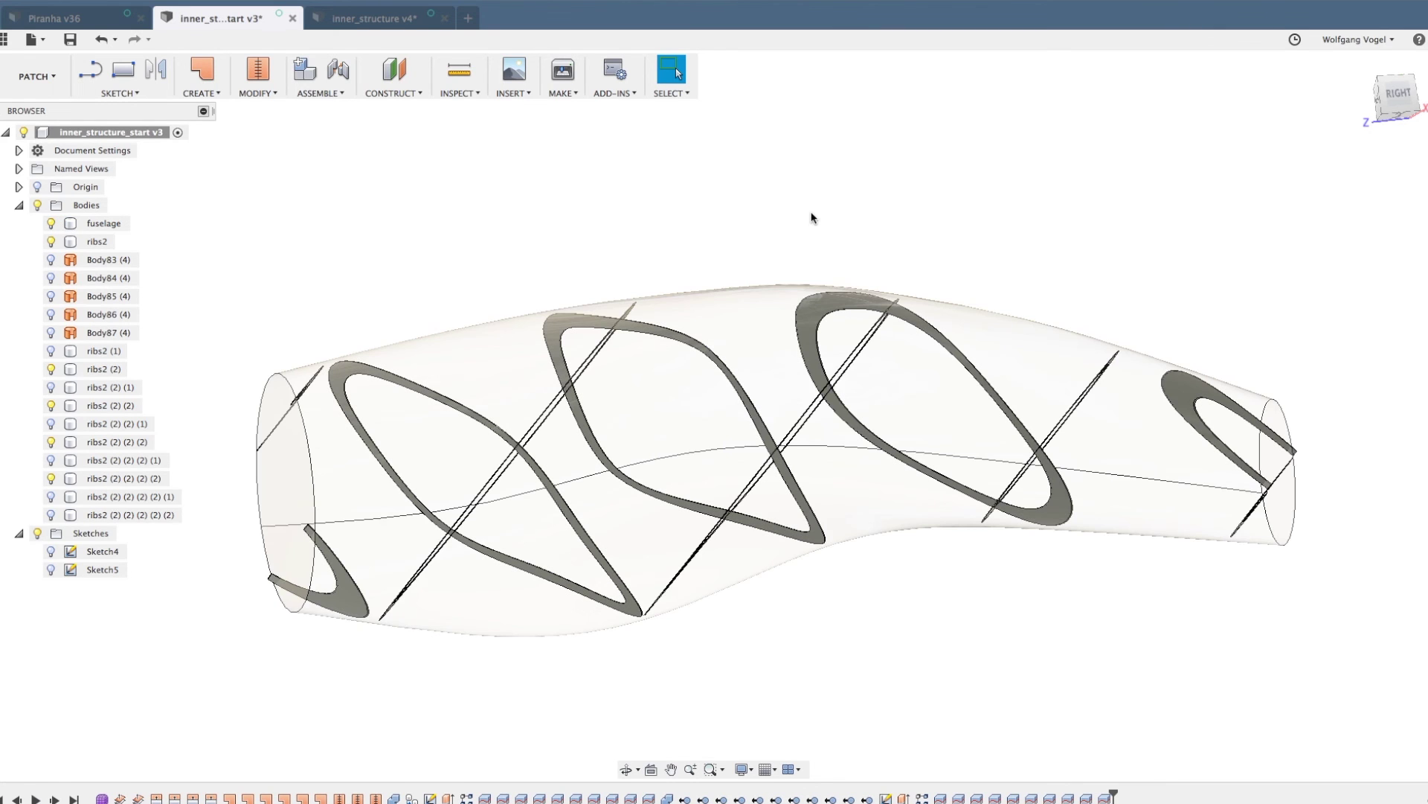
pyautogui.keyDown('shift'); pyautogui.moveTo(813, 217); pyautogui.dragTo(787, 232, button='middle'); pyautogui.keyUp('shift')
pyautogui.scroll(5, 655, 337)
pyautogui.scroll(-8, 641, 232)
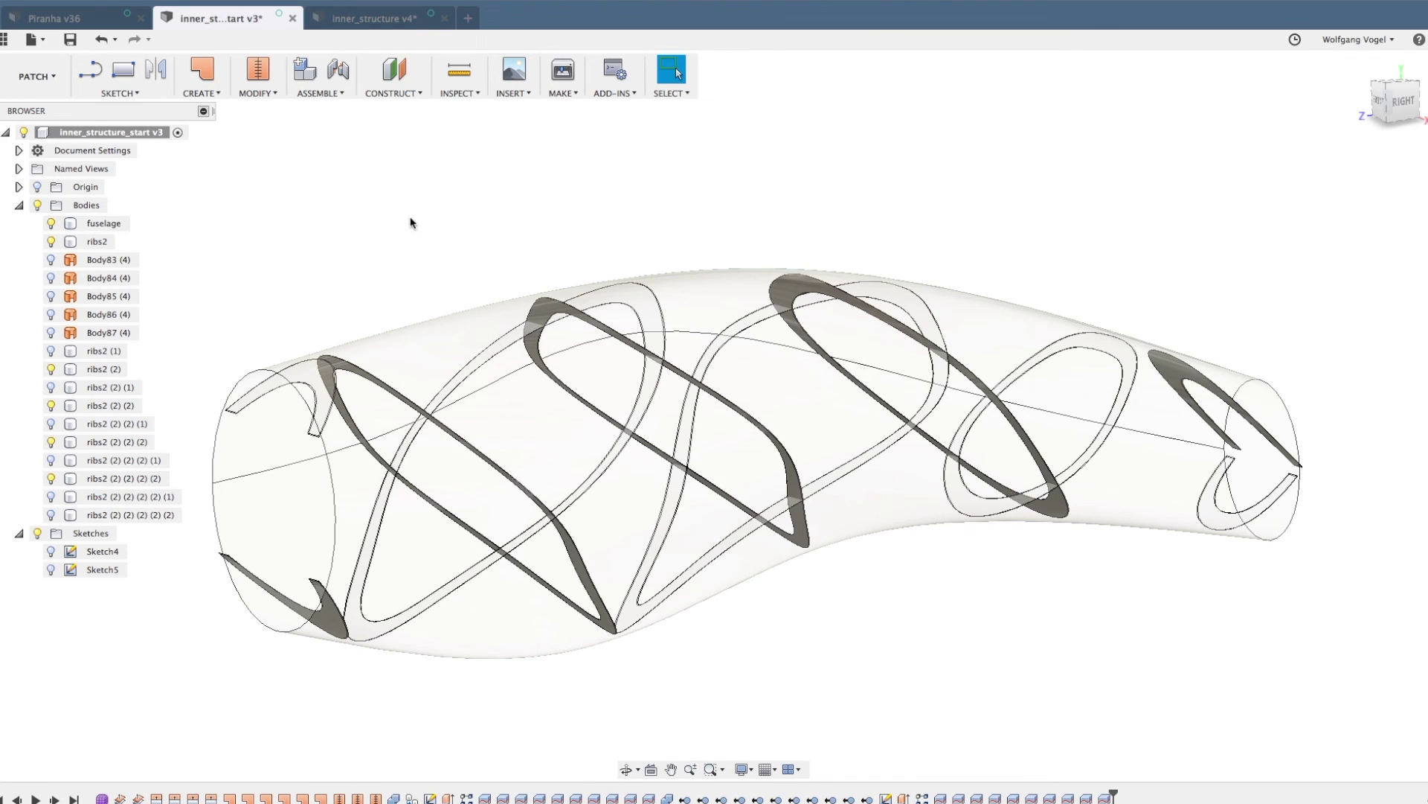
# - In the Model workspace, cut the five ribs2 slices out of the fuselage with Combine, without keeping the tools
pyautogui.click(37, 76)
pyautogui.click(33, 106)
pyautogui.click(269, 93)
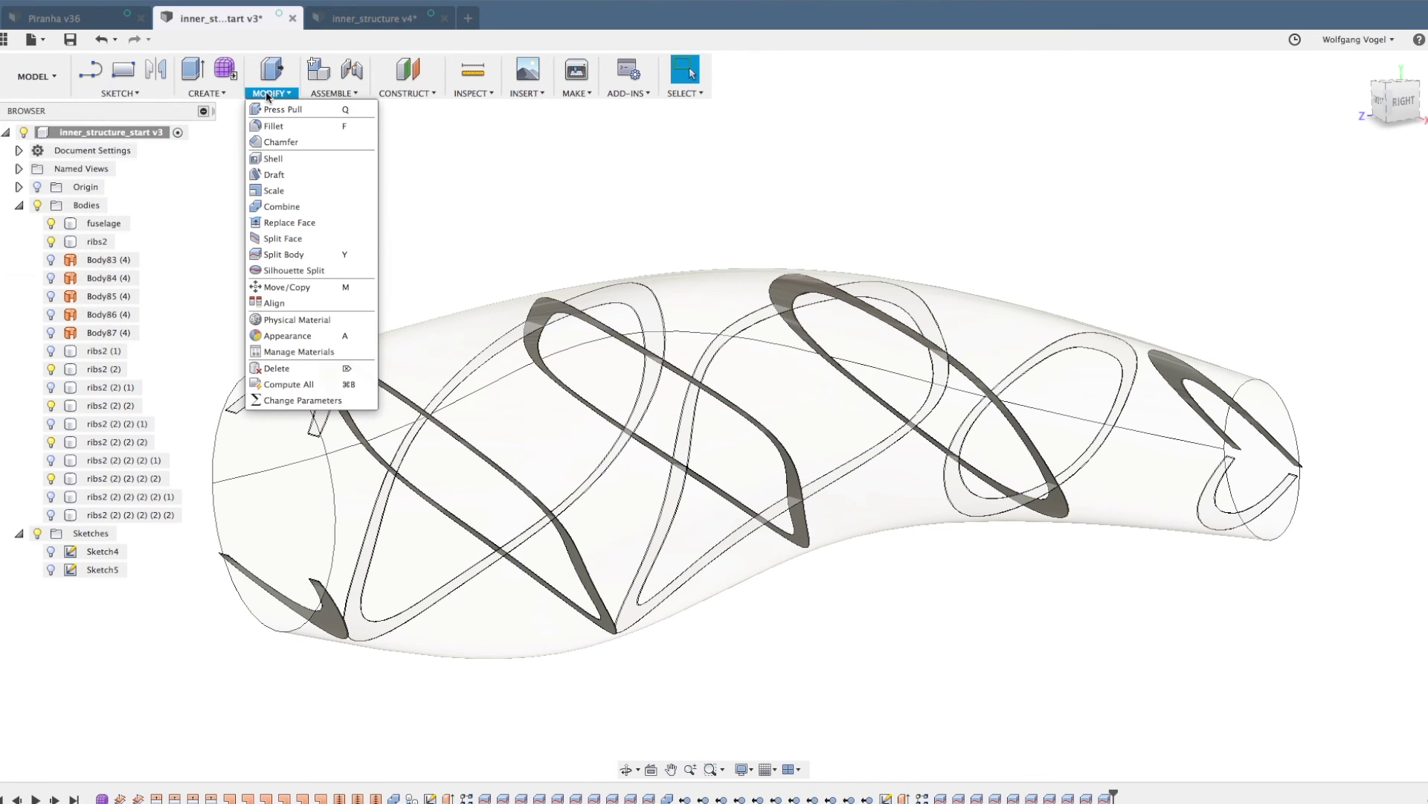
pyautogui.click(283, 206)
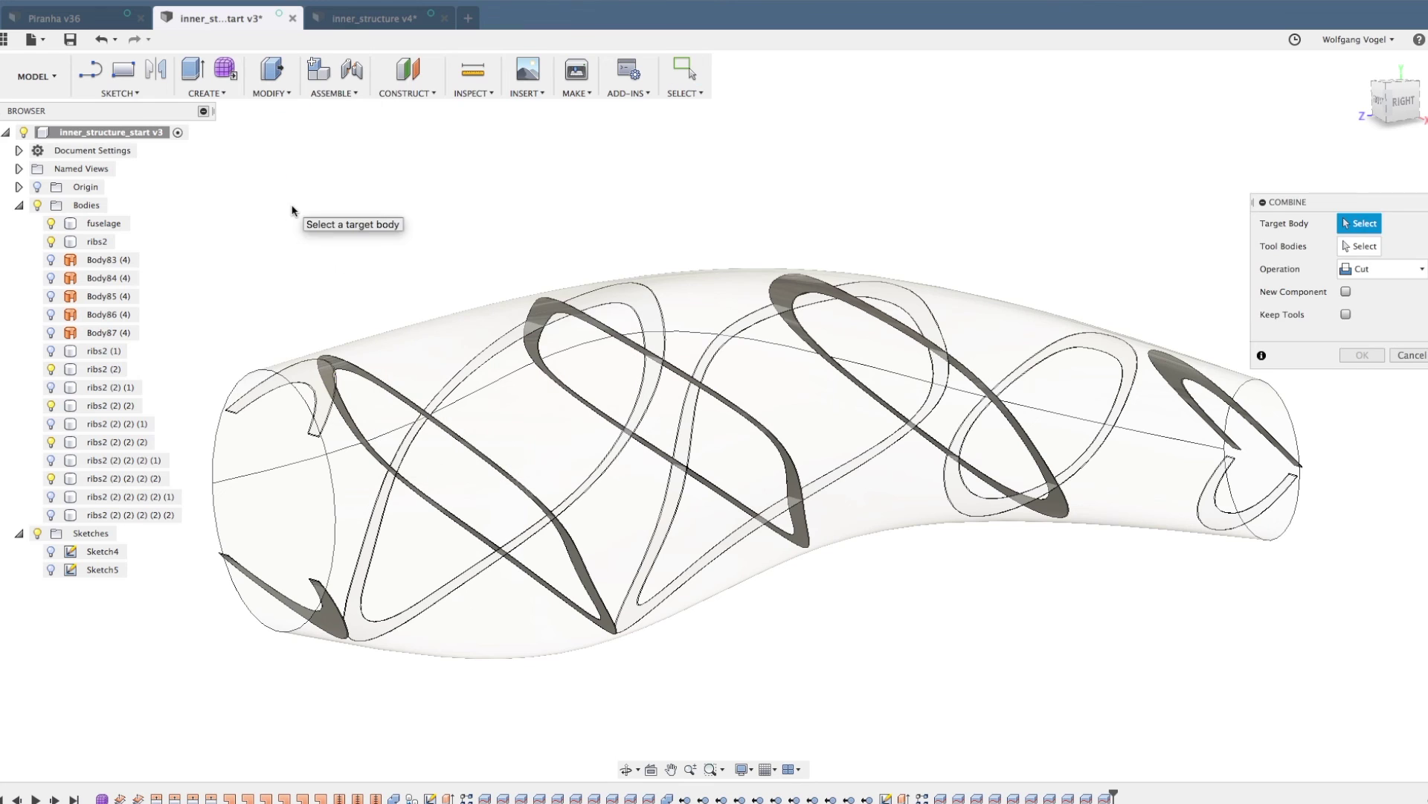
pyautogui.click(104, 224)
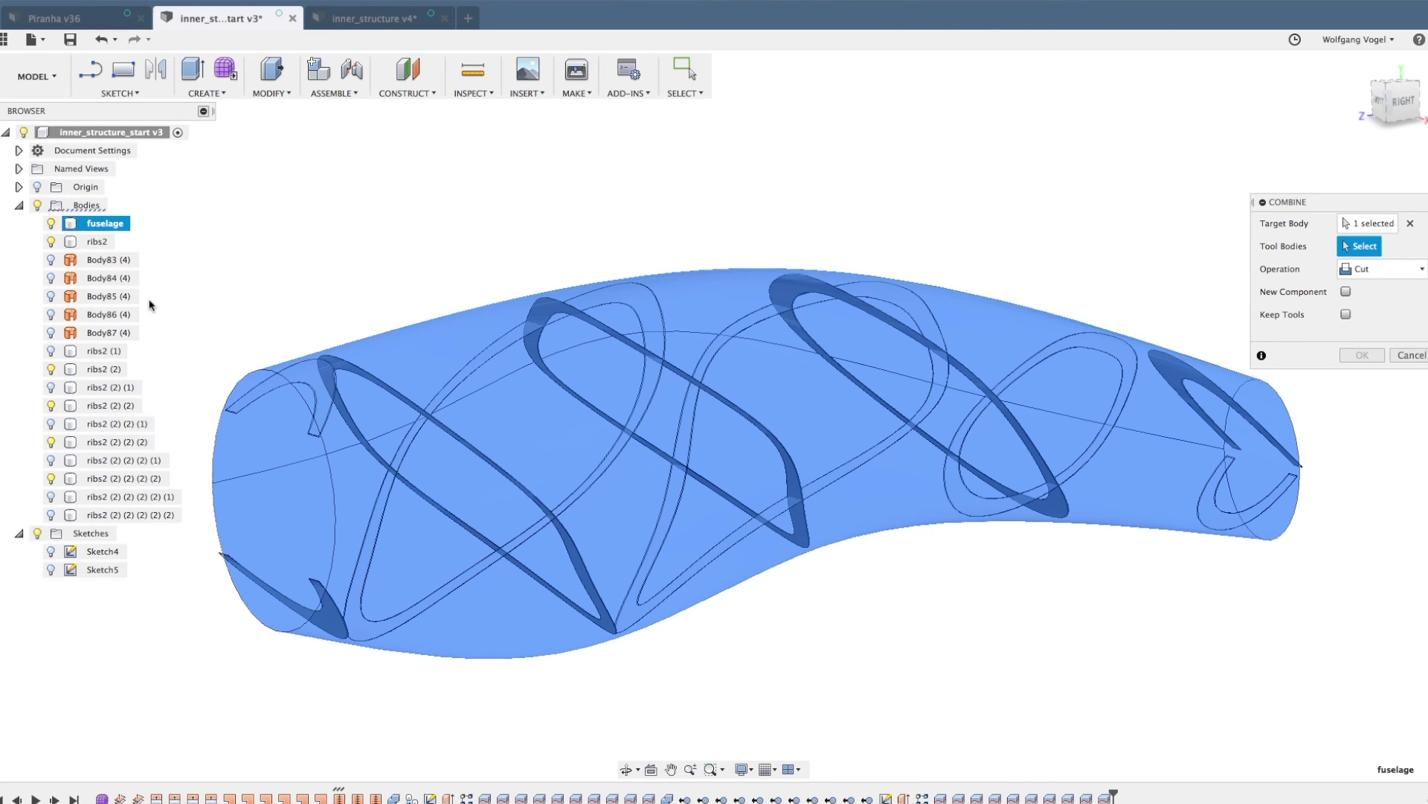
pyautogui.click(98, 242)
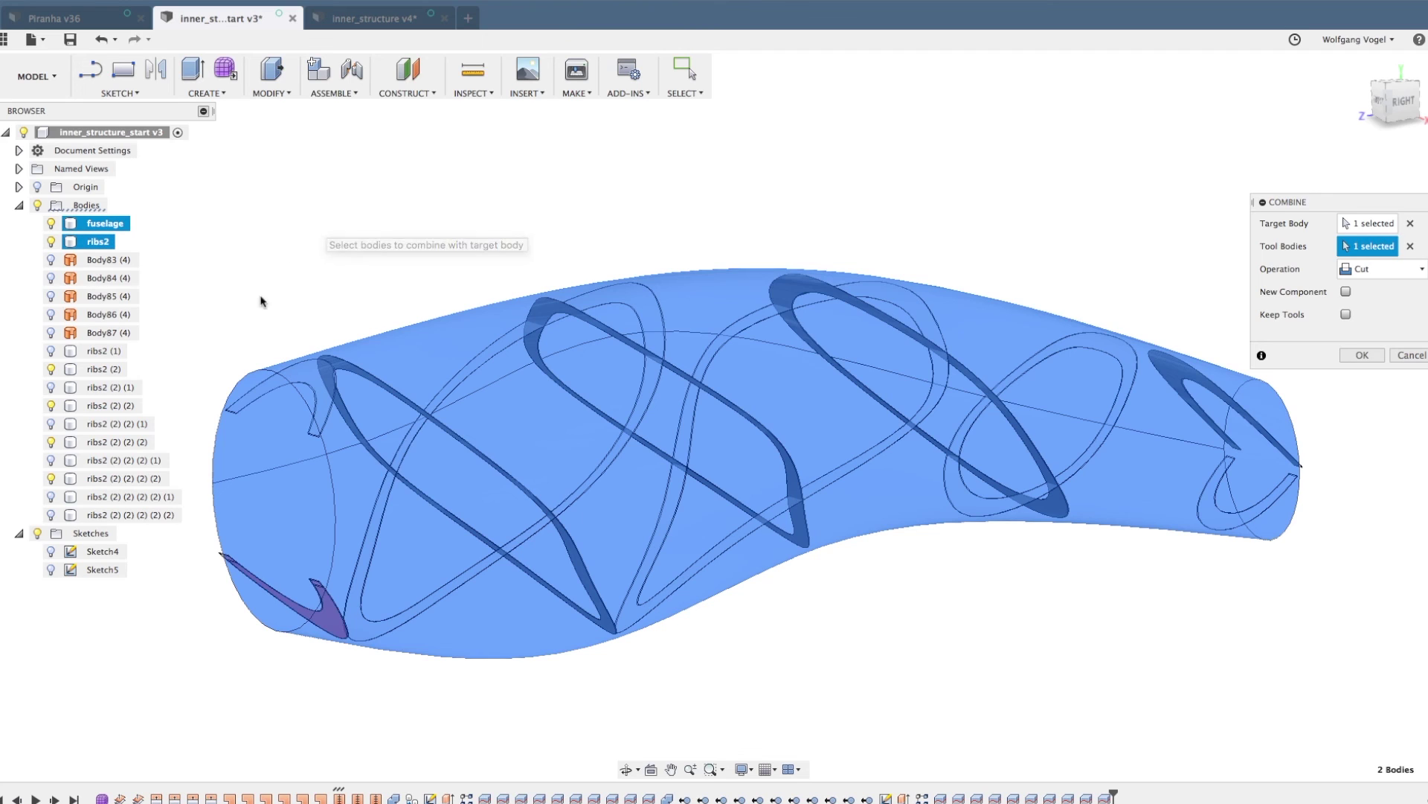
pyautogui.click(104, 369)
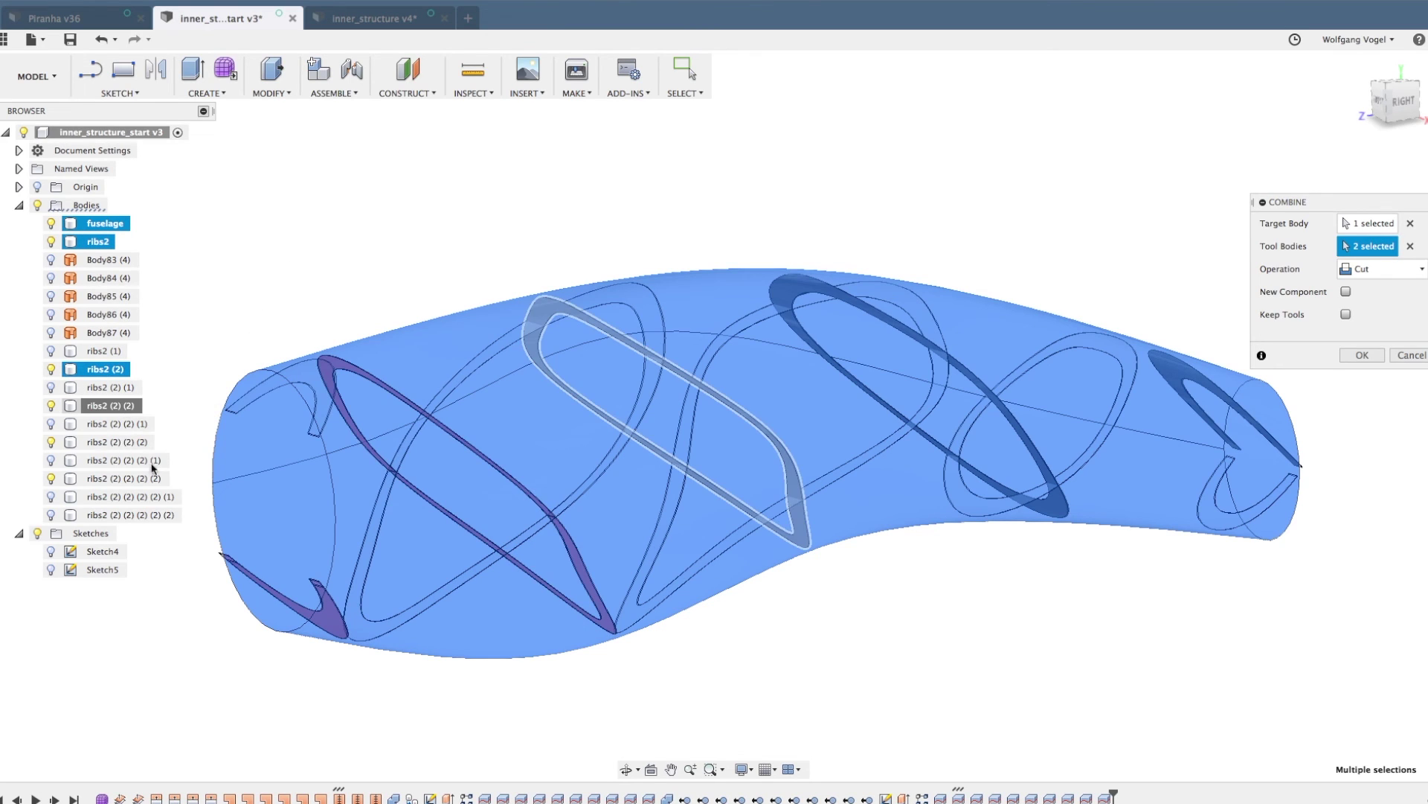
pyautogui.click(111, 406)
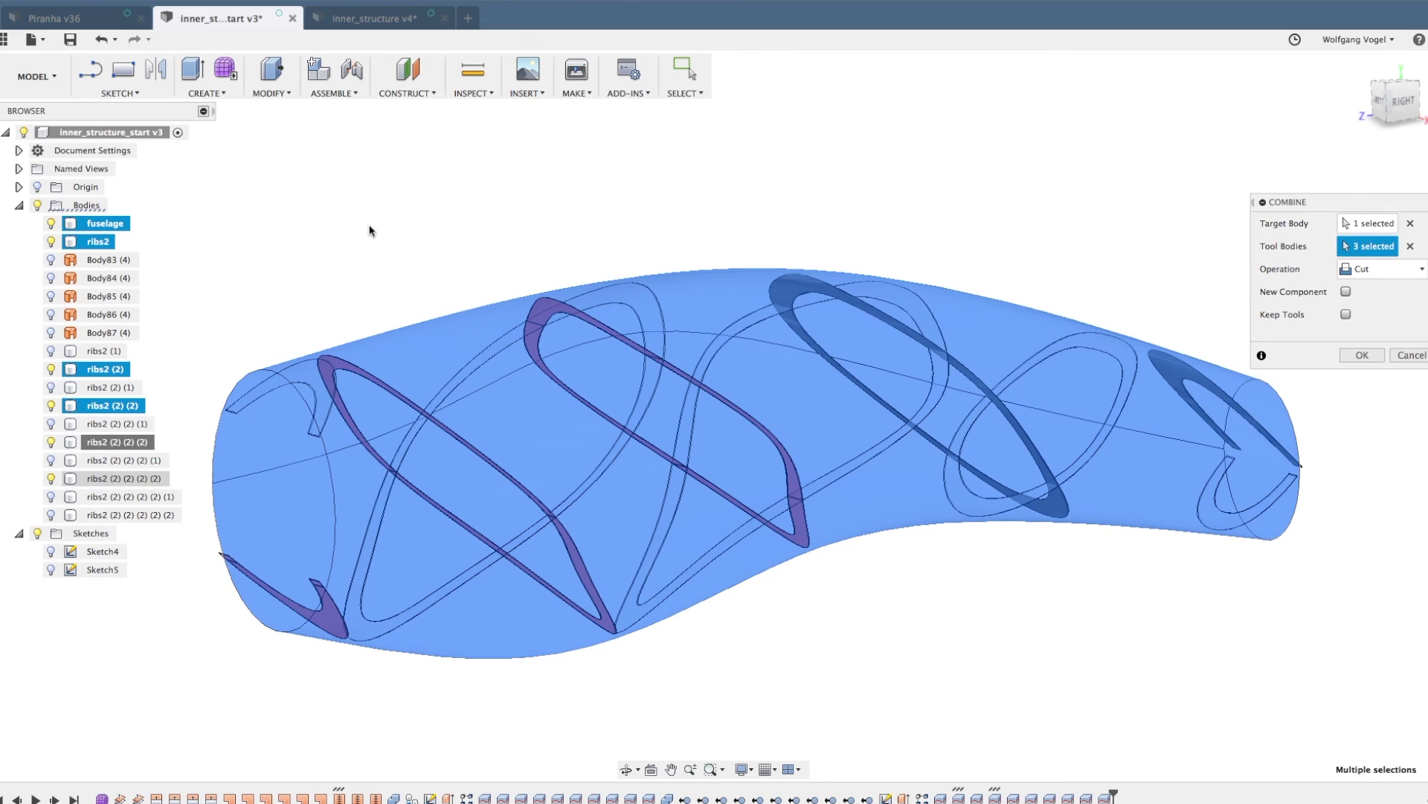
pyautogui.click(119, 441)
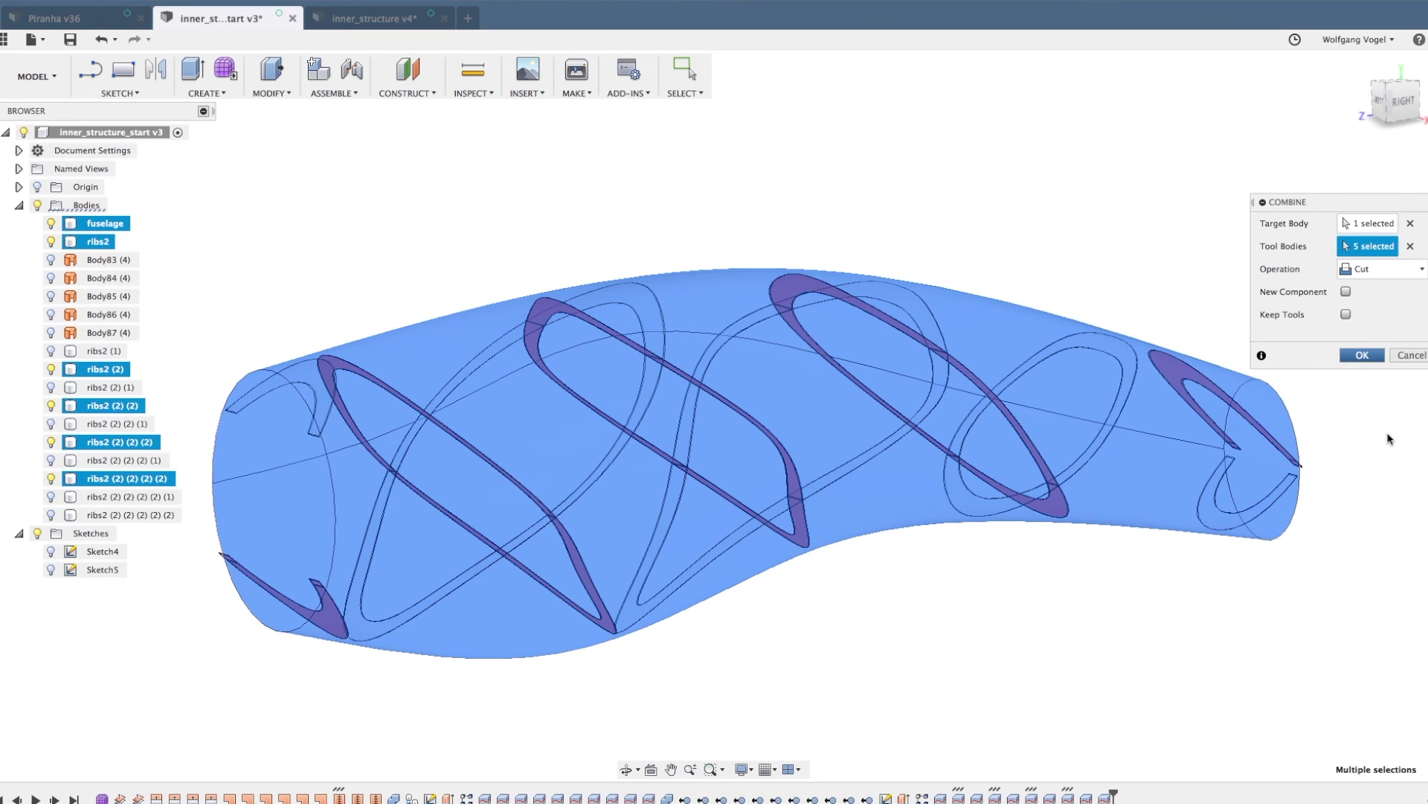
pyautogui.press('Return')
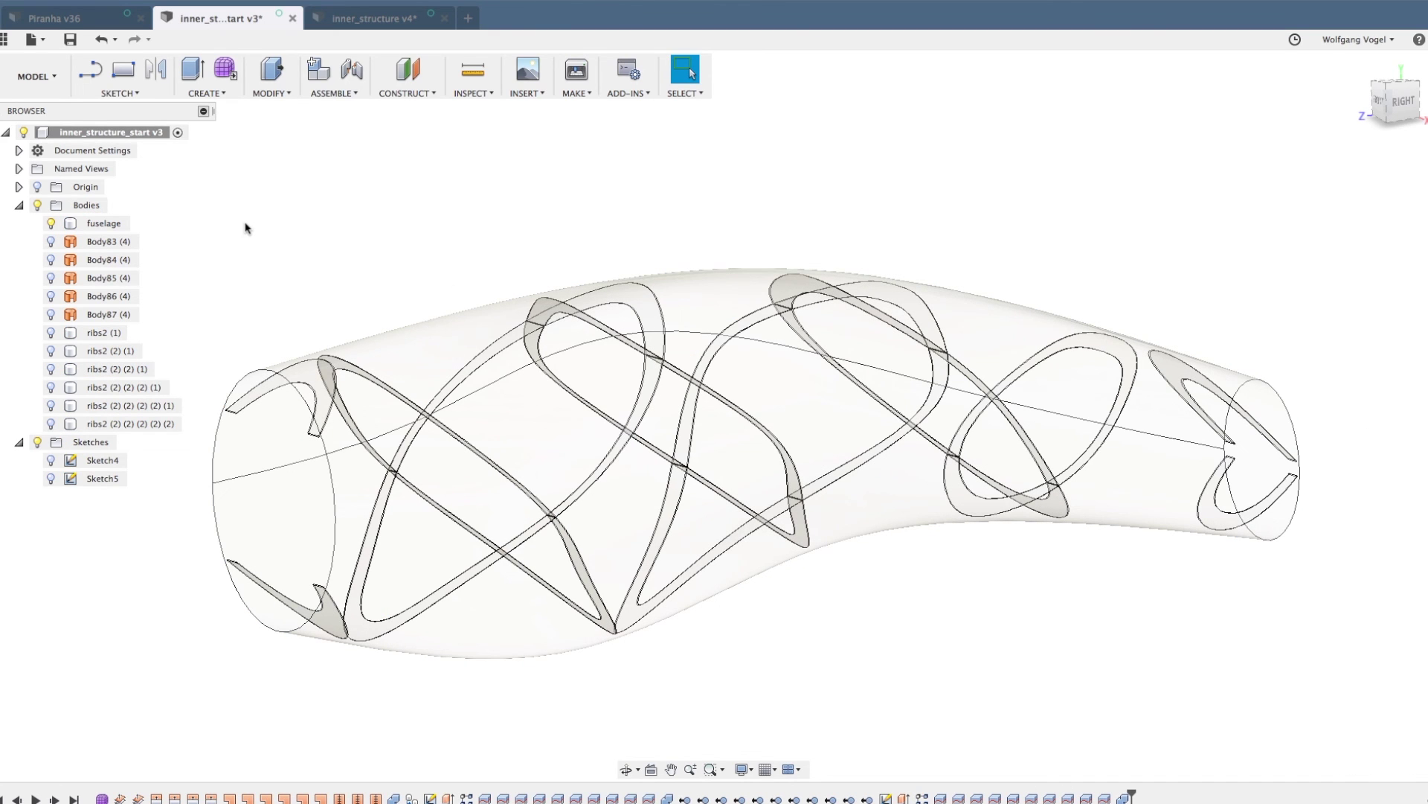
# - Remove the leftover surfaces Body83 to Body87 and all the leftover ribs2 bodies, keeping only the fuselage
pyautogui.click(133, 242)
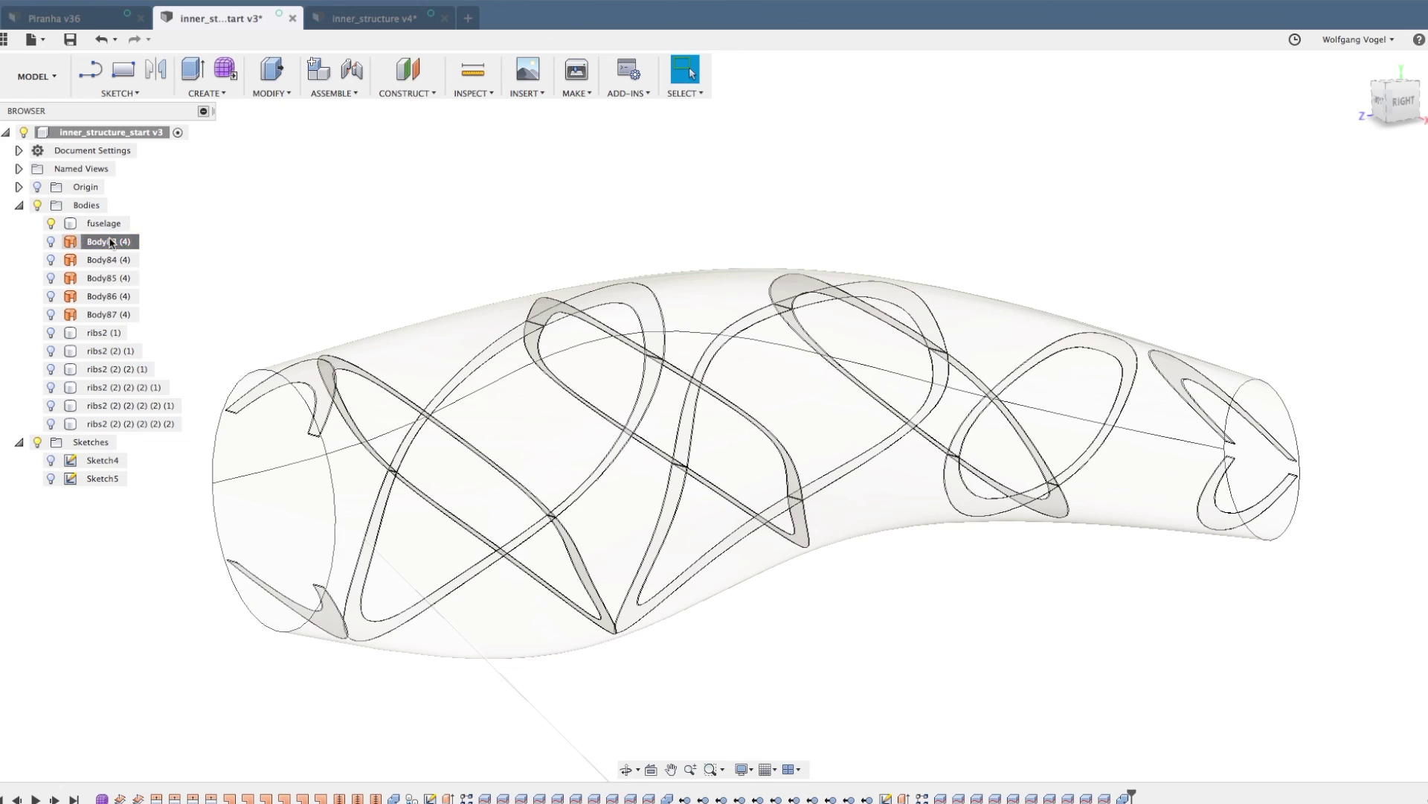
pyautogui.keyDown('shift'); pyautogui.click(132, 424); pyautogui.keyUp('shift')
pyautogui.rightClick(132, 424)
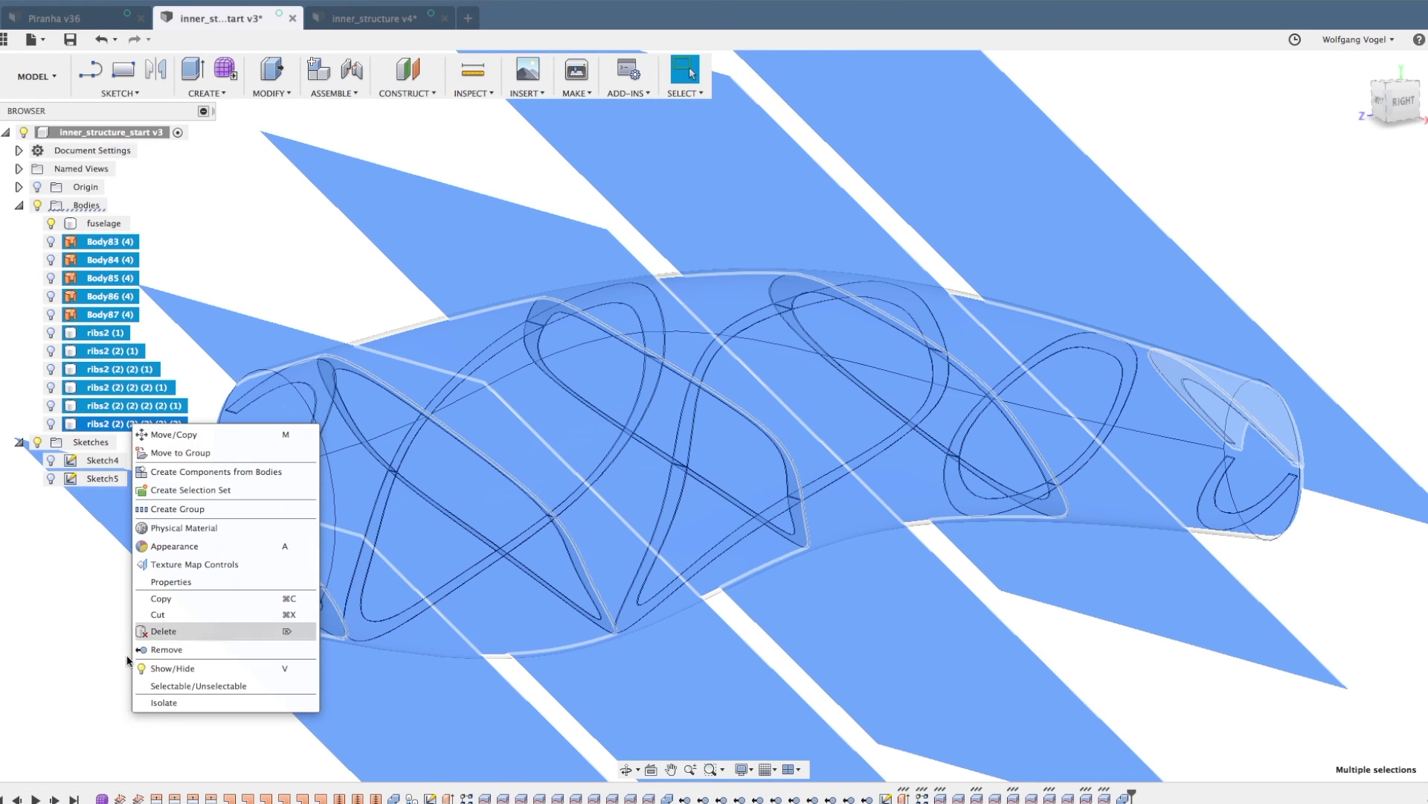
pyautogui.click(167, 649)
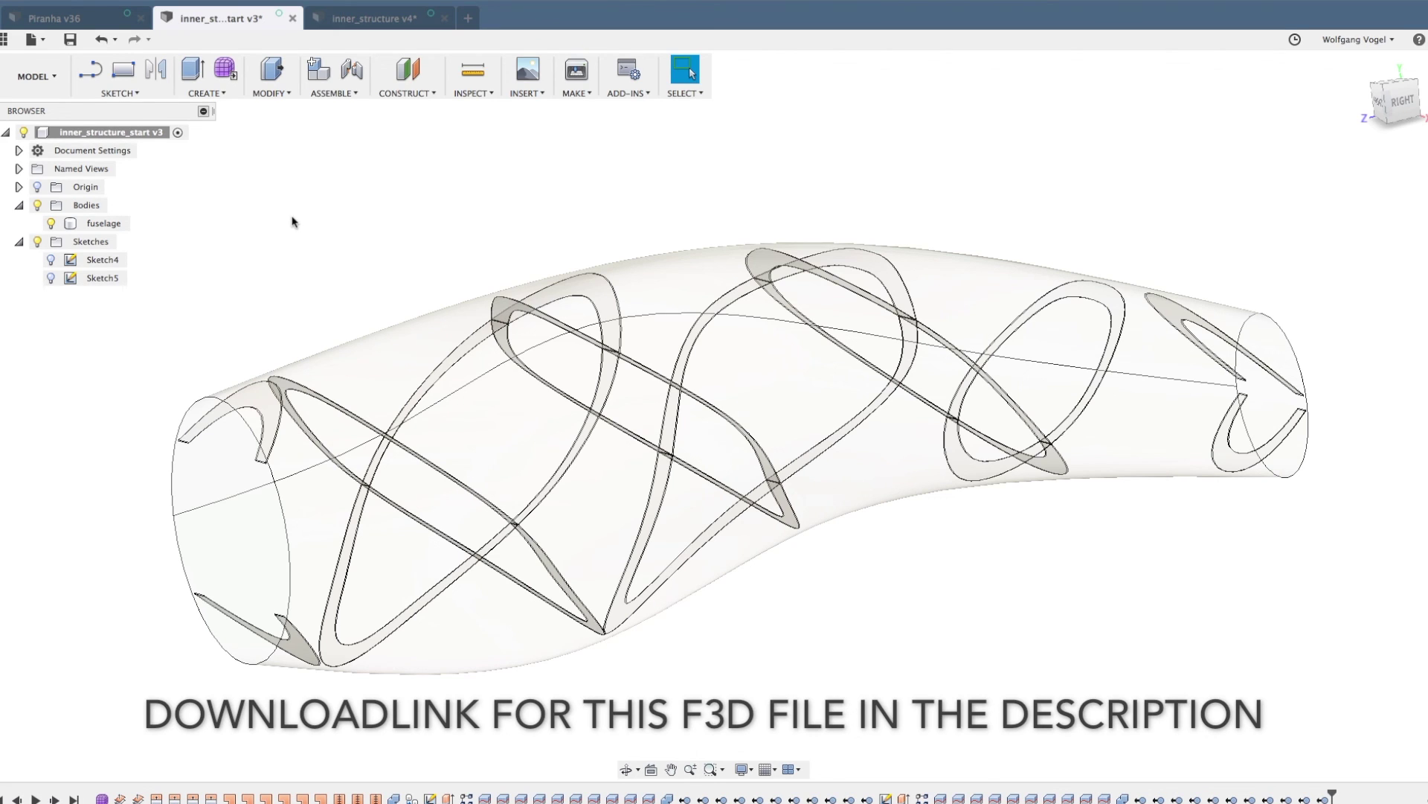
# - Create an offset construction plane across the middle of the fuselage, about 70 mm from the XY plane in the negative direction
pyautogui.click(424, 94)
pyautogui.click(414, 109)
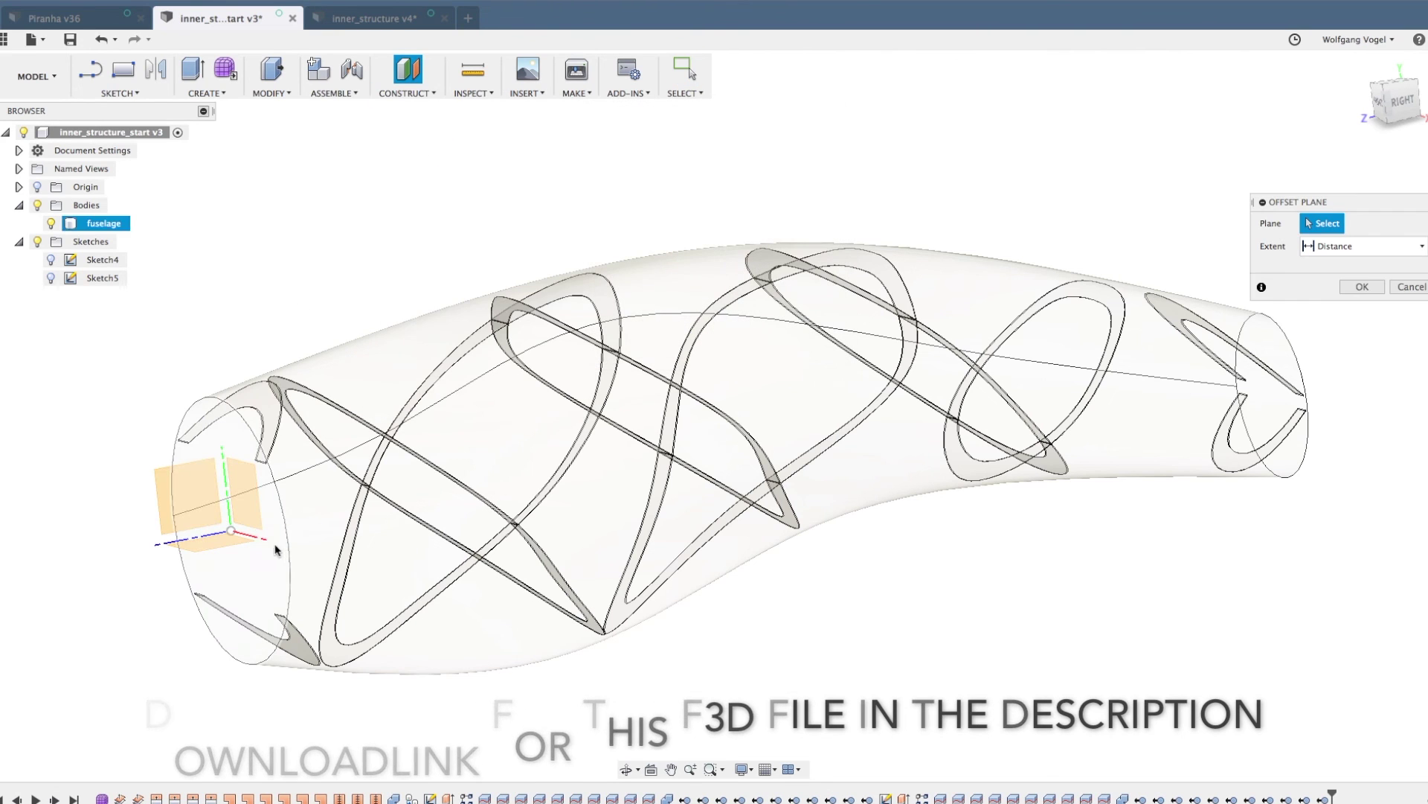
pyautogui.click(251, 507)
pyautogui.moveTo(253, 491); pyautogui.dragTo(759, 403)
pyautogui.keyDown('shift'); pyautogui.moveTo(1033, 572); pyautogui.dragTo(925, 599, button='middle'); pyautogui.keyUp('shift')
pyautogui.moveTo(754, 379); pyautogui.dragTo(737, 377)
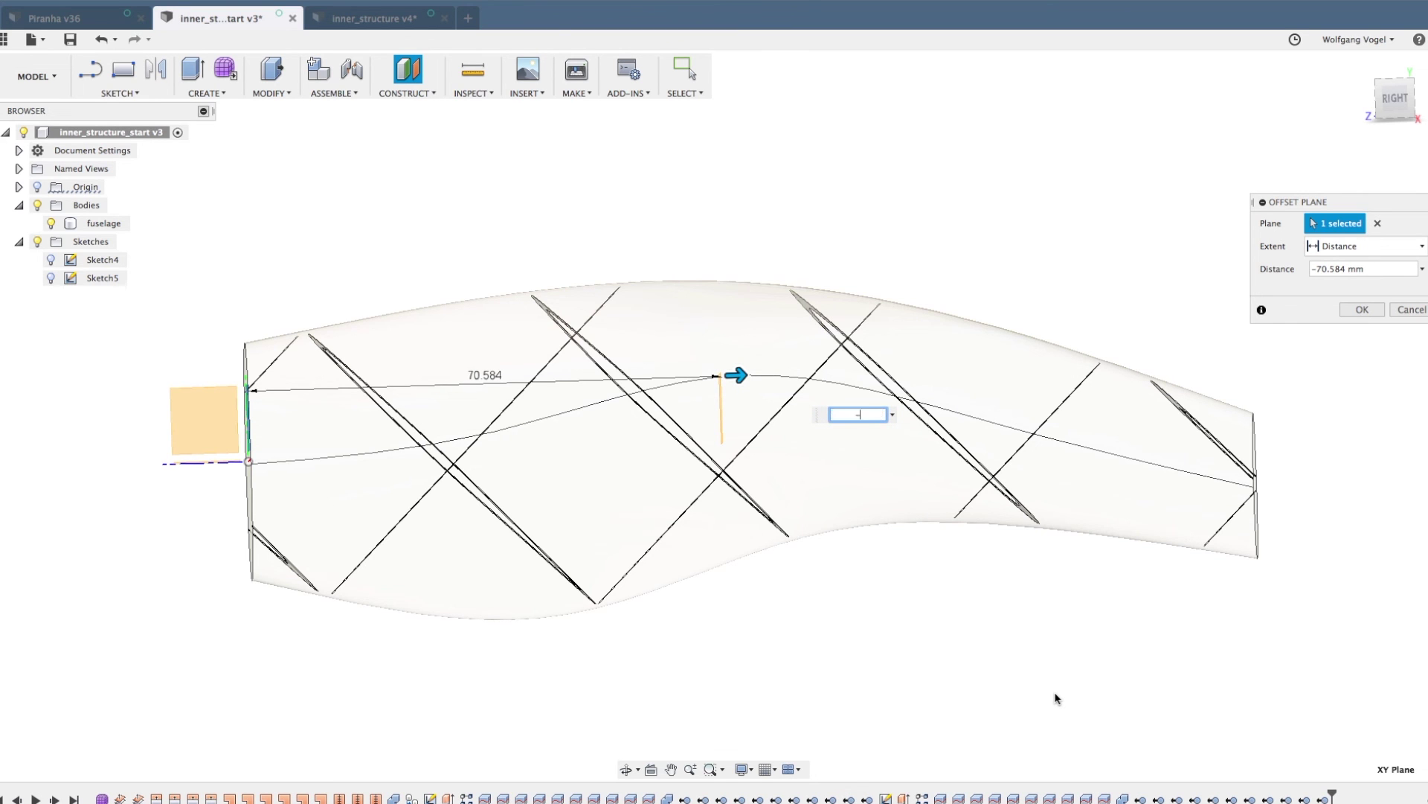
pyautogui.press('Return')
pyautogui.keyDown('shift'); pyautogui.moveTo(1055, 691); pyautogui.dragTo(927, 671, button='middle'); pyautogui.keyUp('shift')
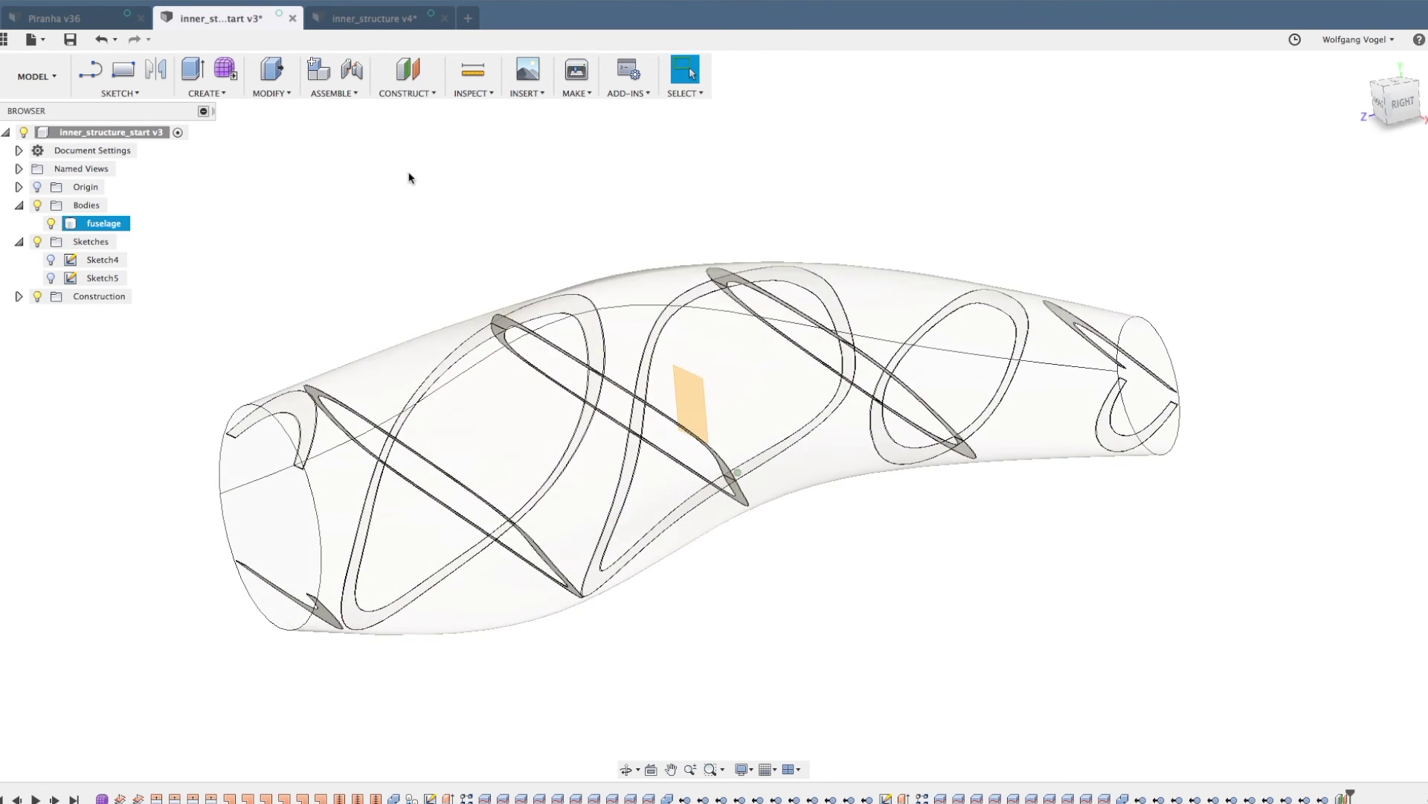
# - Split the fuselage body in two with the offset construction plane across its middle
pyautogui.click(272, 93)
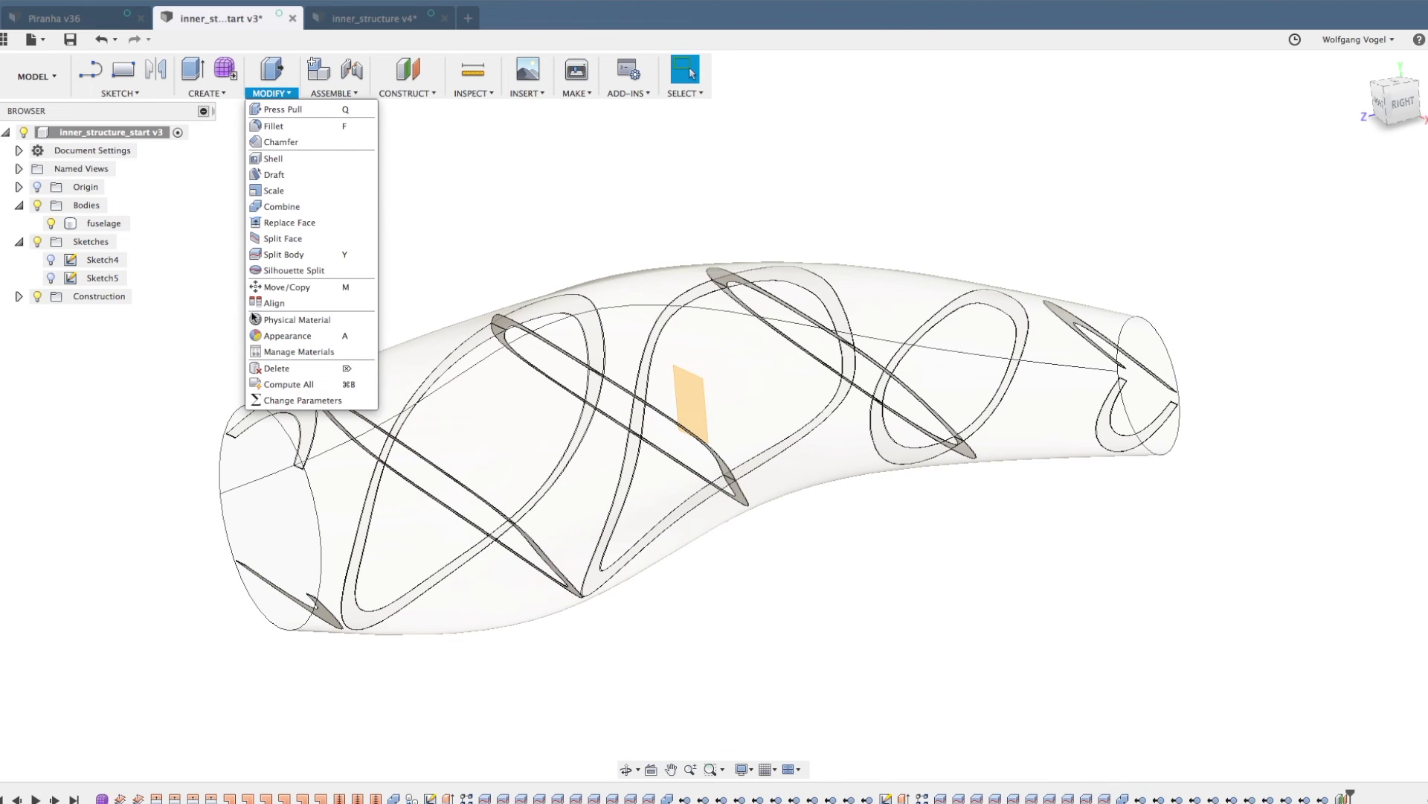
pyautogui.click(286, 254)
pyautogui.click(741, 397)
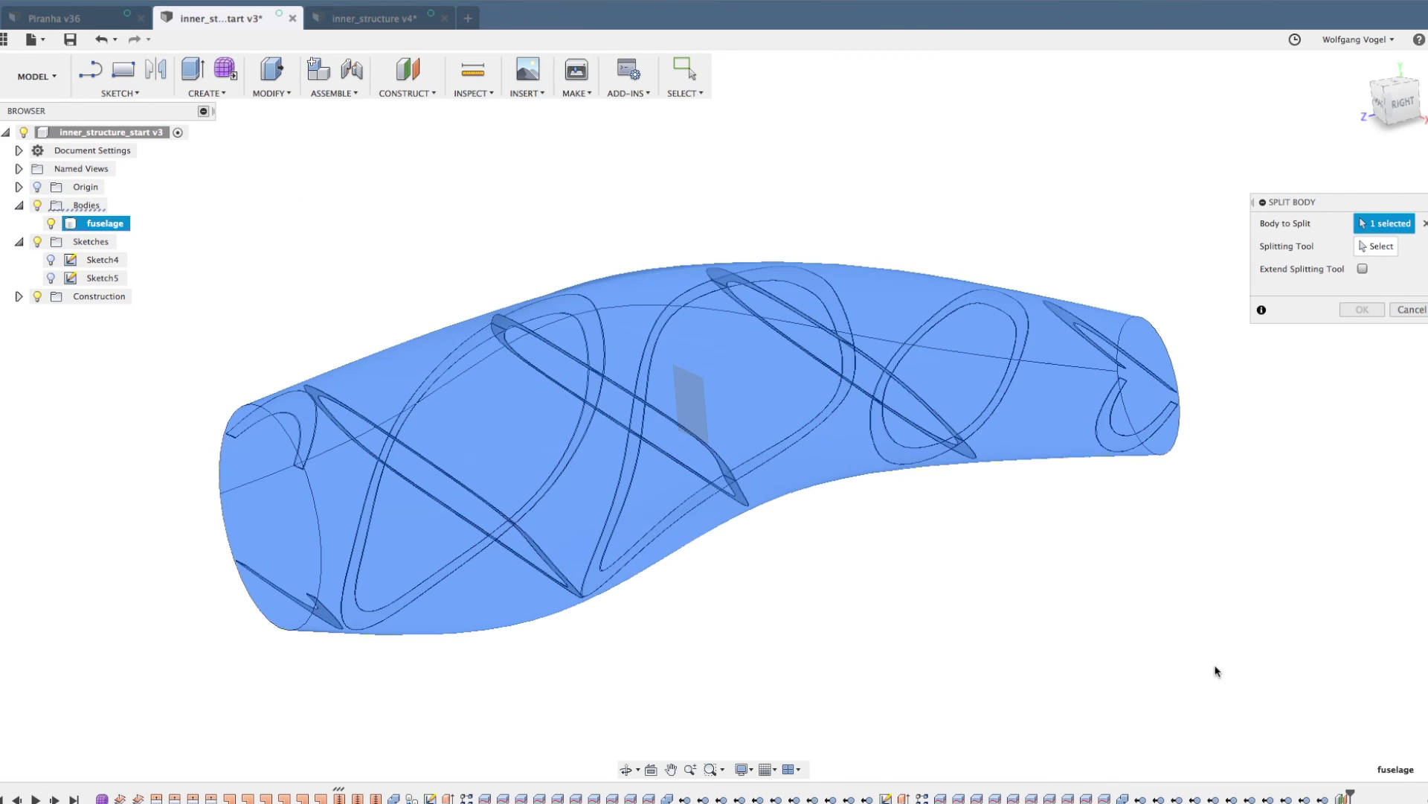
pyautogui.click(1375, 246)
pyautogui.click(714, 451)
pyautogui.click(723, 463)
pyautogui.click(1380, 287)
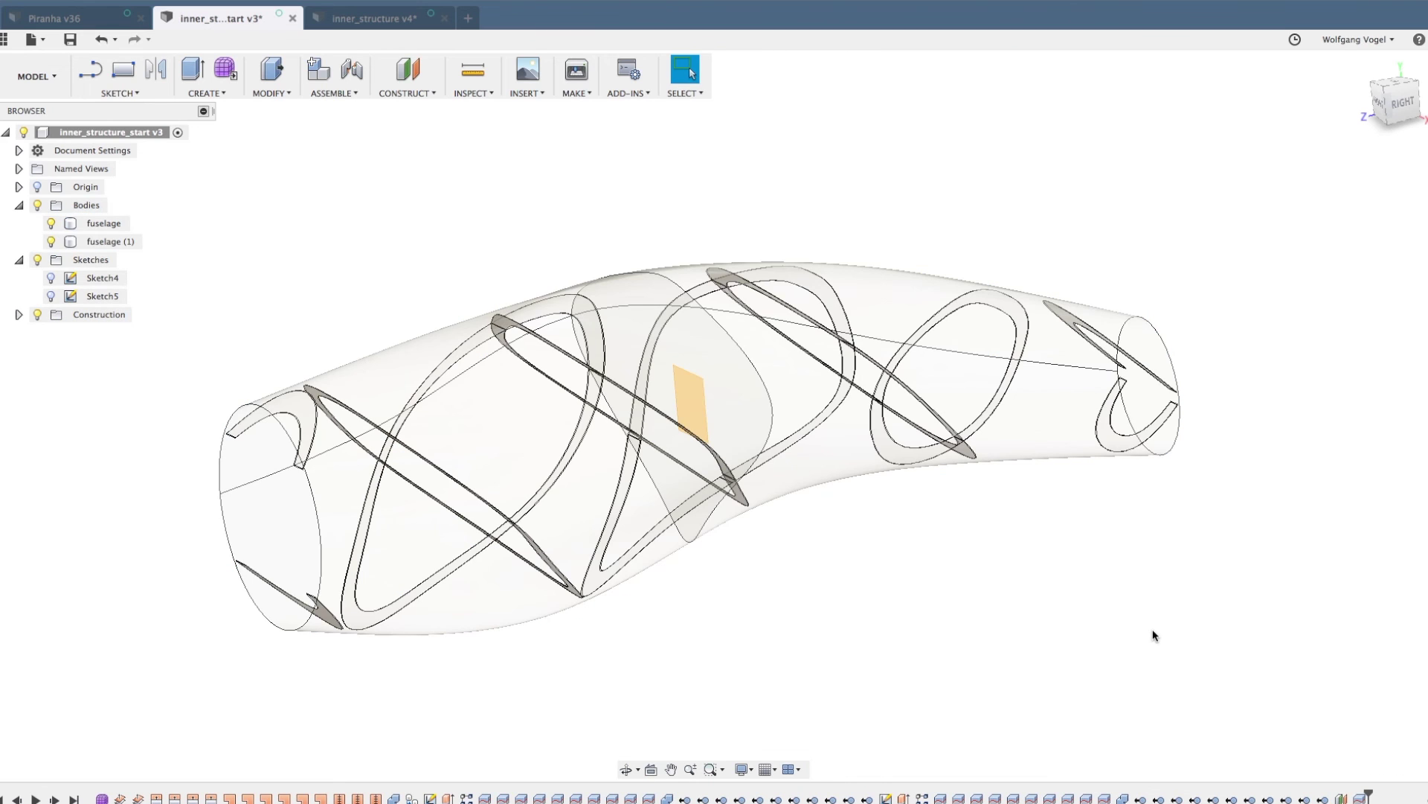
# - Rename the narrower half of the split fuselage to fuselage_A
pyautogui.click(105, 224)
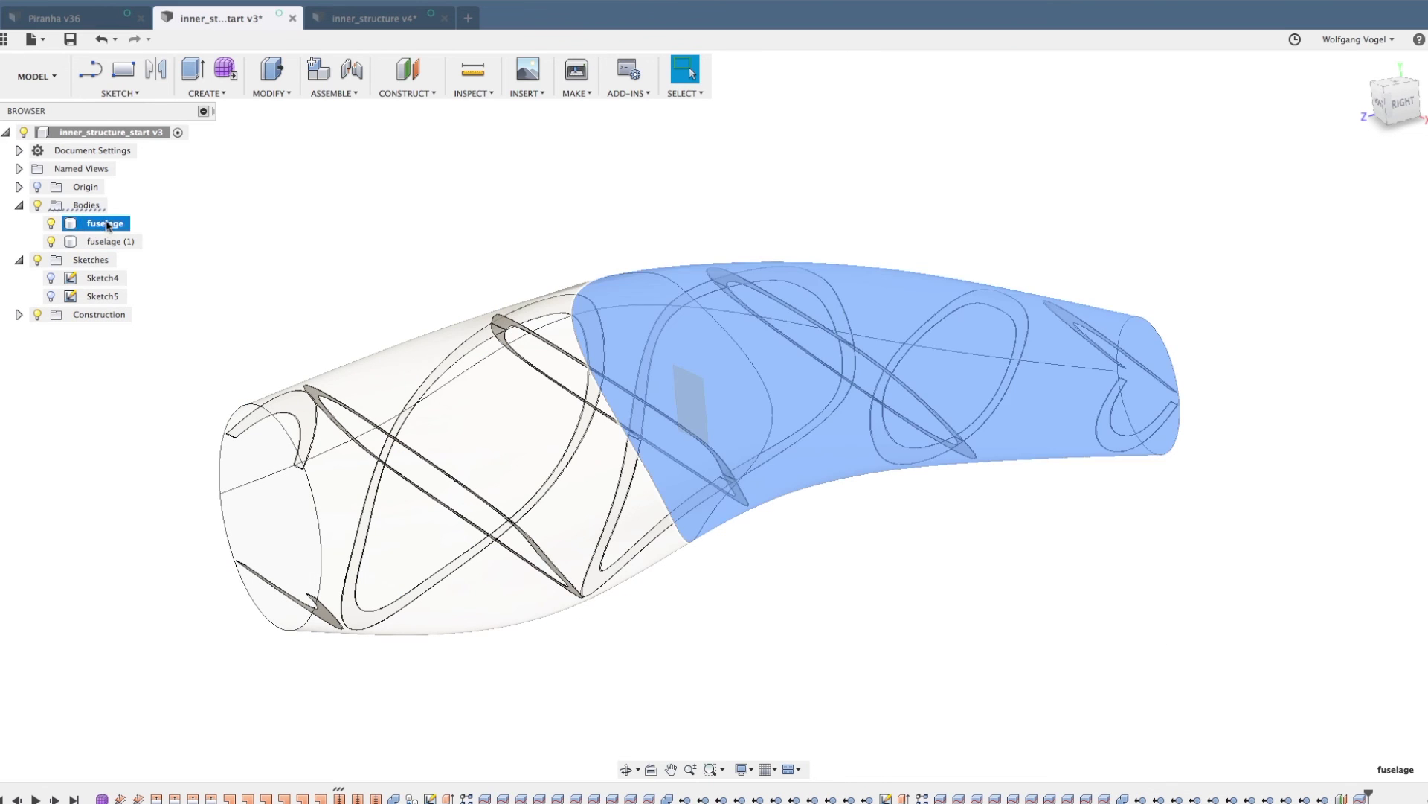
pyautogui.doubleClick(107, 224)
pyautogui.write('_A')
pyautogui.press('Return')
# - Rename the wider half of the split fuselage to fuselage_B
pyautogui.click(106, 242)
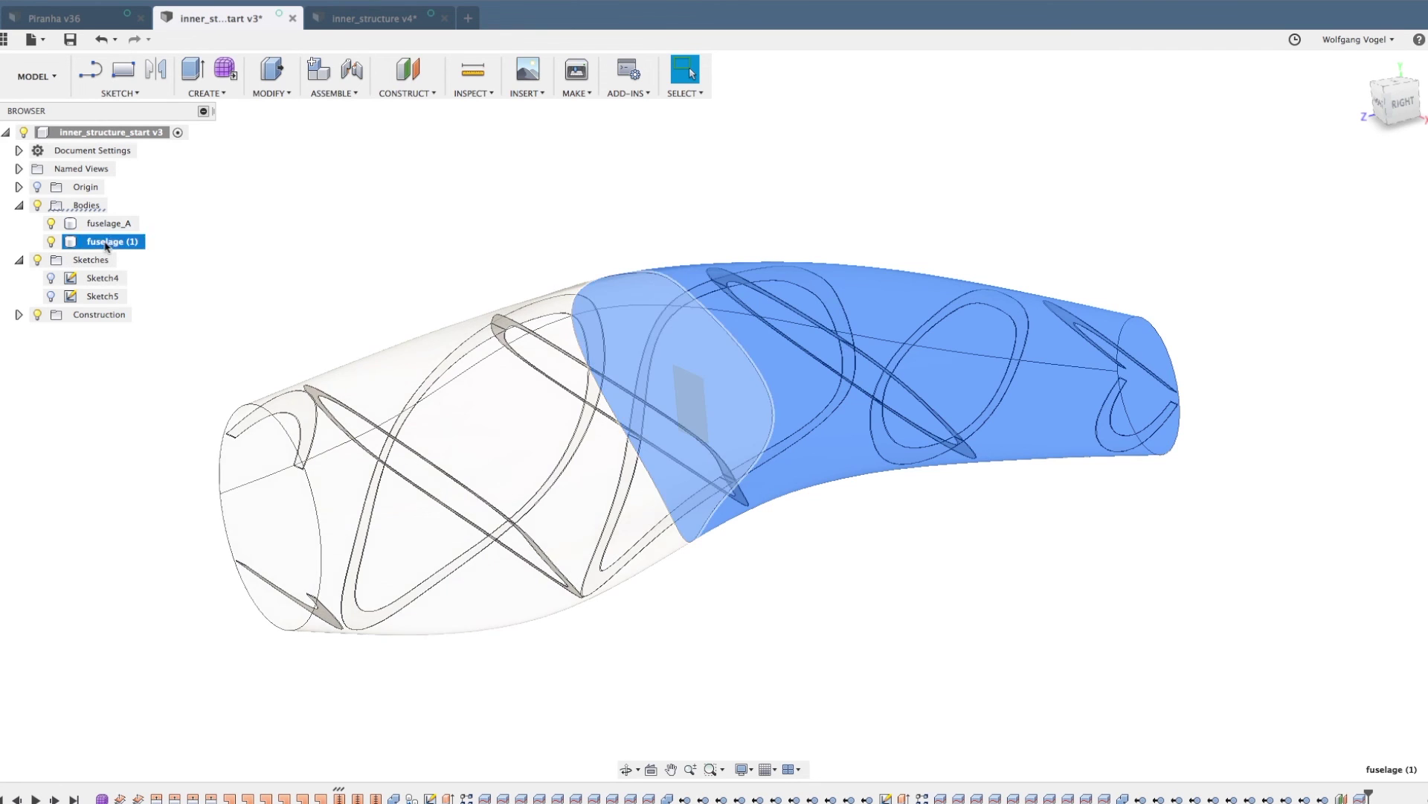
pyautogui.doubleClick(107, 242)
pyautogui.click(140, 242)
pyautogui.press('BackSpace')
pyautogui.press('BackSpace')
pyautogui.press('BackSpace')
pyautogui.press('BackSpace')
pyautogui.write('_B')
pyautogui.press('Return')
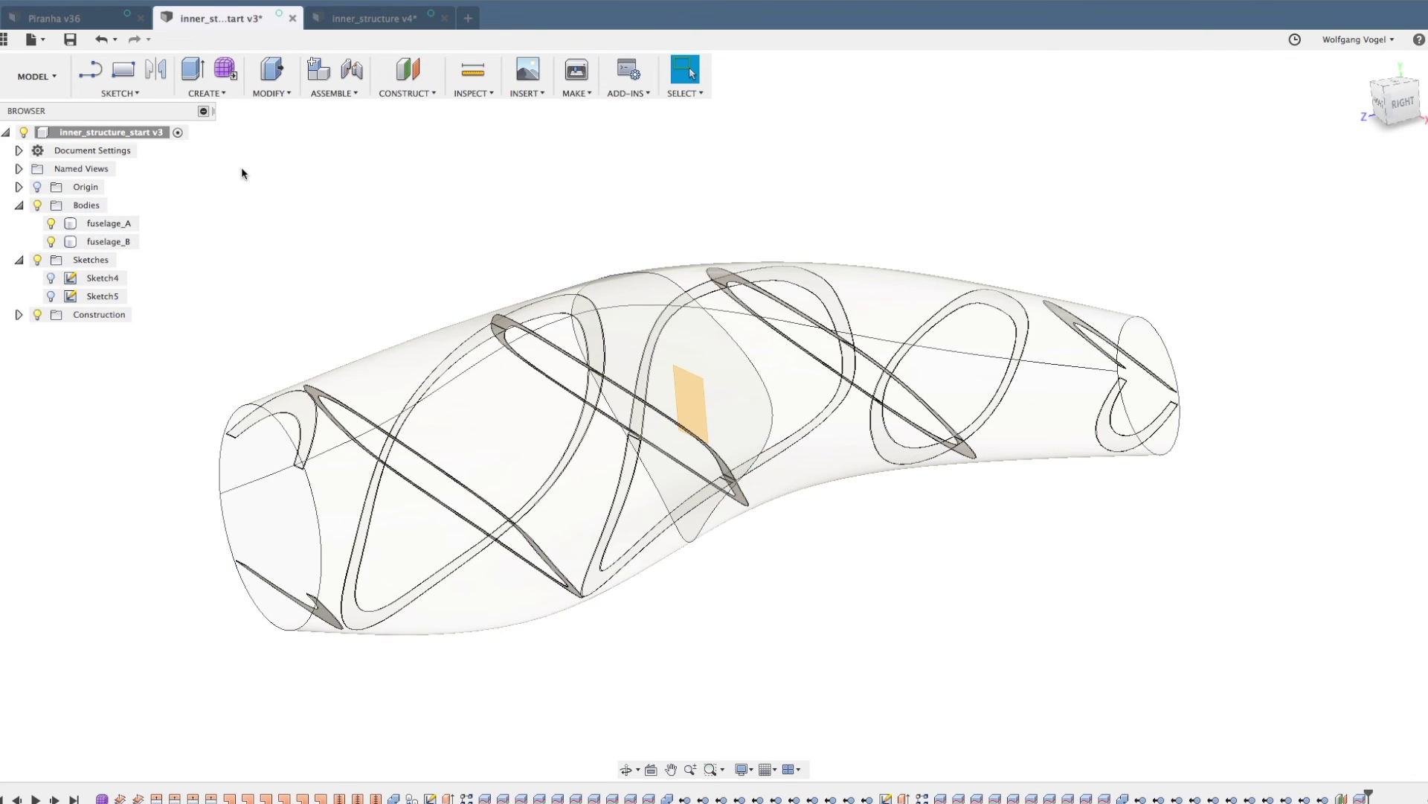
# - Save the fuselage_A body as an STL file
pyautogui.rightClick(127, 226)
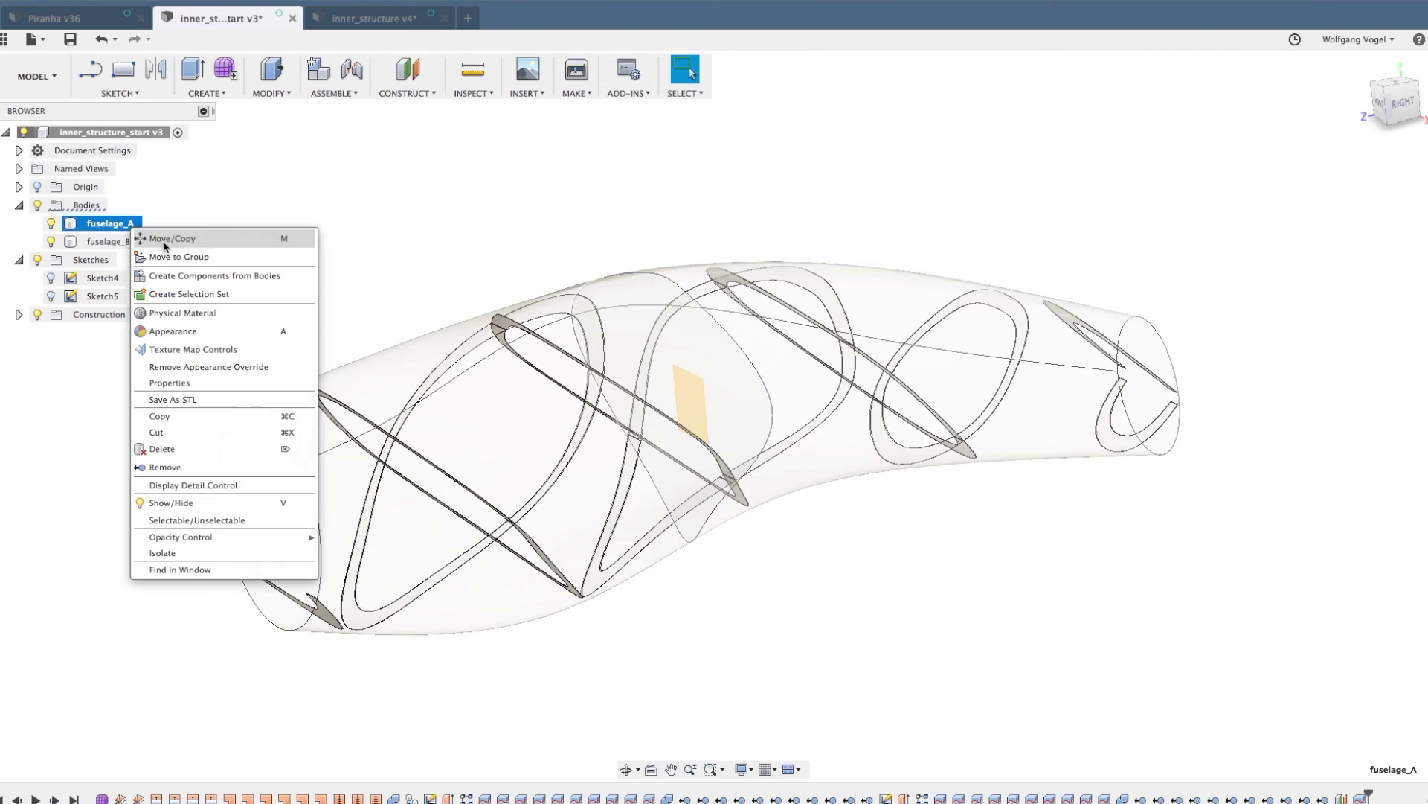
pyautogui.click(212, 402)
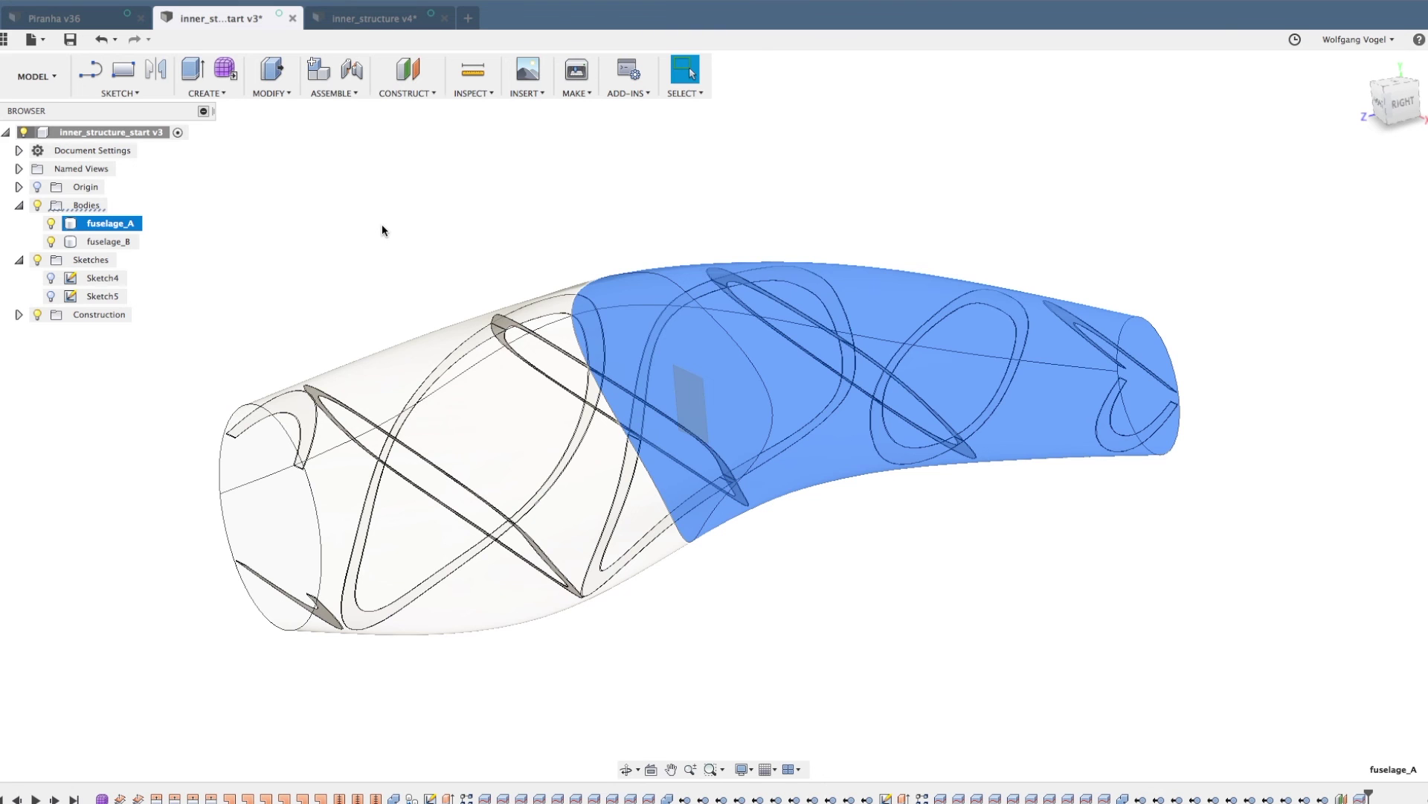